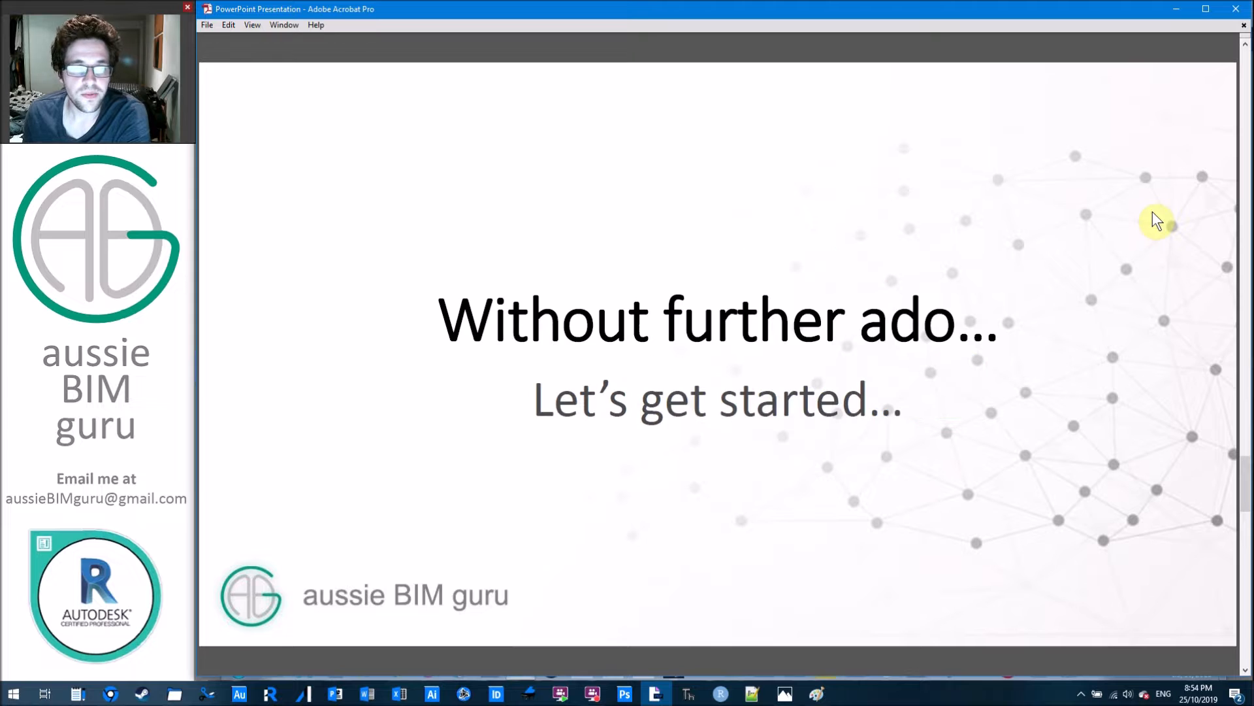
Switch to the remote Revit session and examine the Rhino add-in launcher and the Rhinoceros preview and recompute tools
{"action": "left_click", "coordinate": [110, 694]}
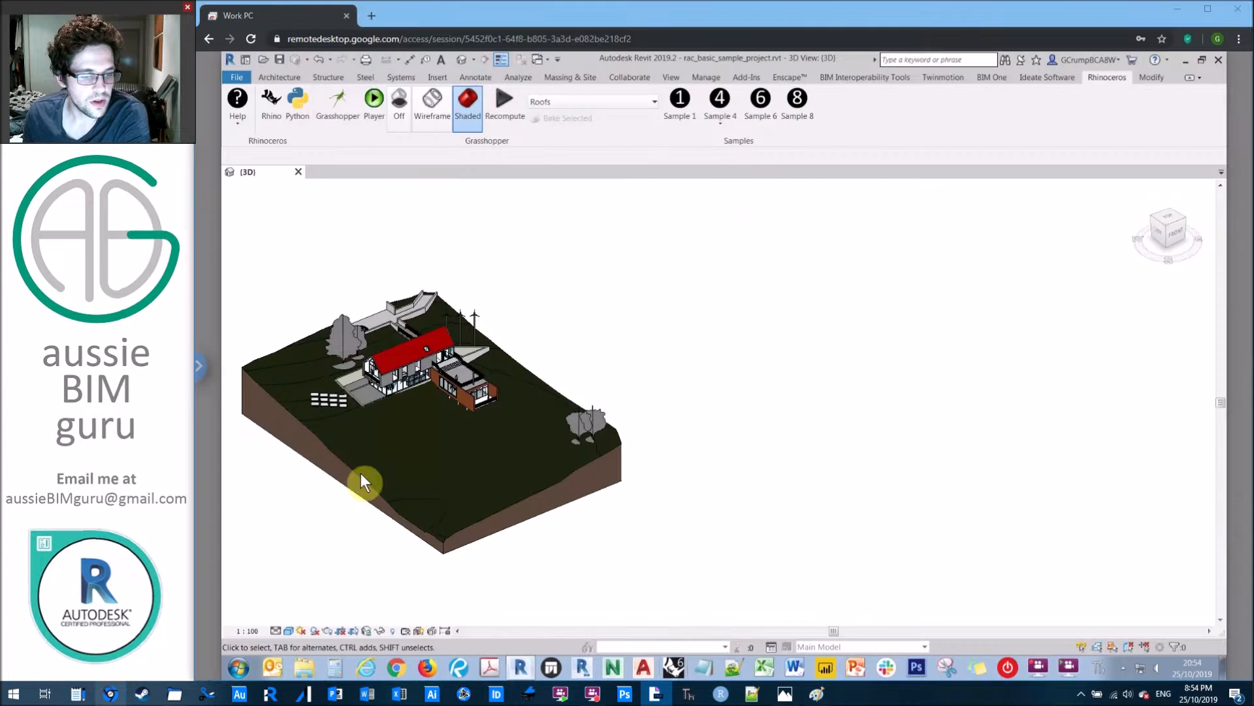
{"action": "middle_click_drag", "start_coordinate": [649, 355], "coordinate": [666, 336]}
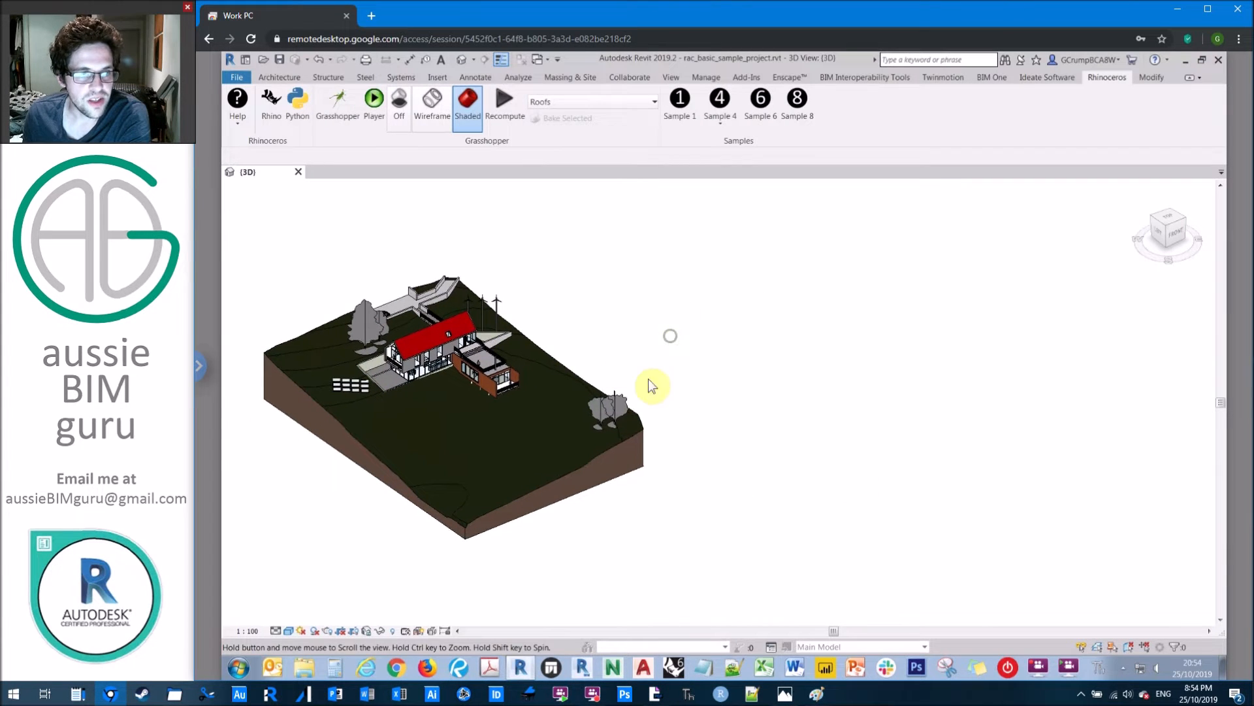
{"action": "left_click", "coordinate": [759, 79]}
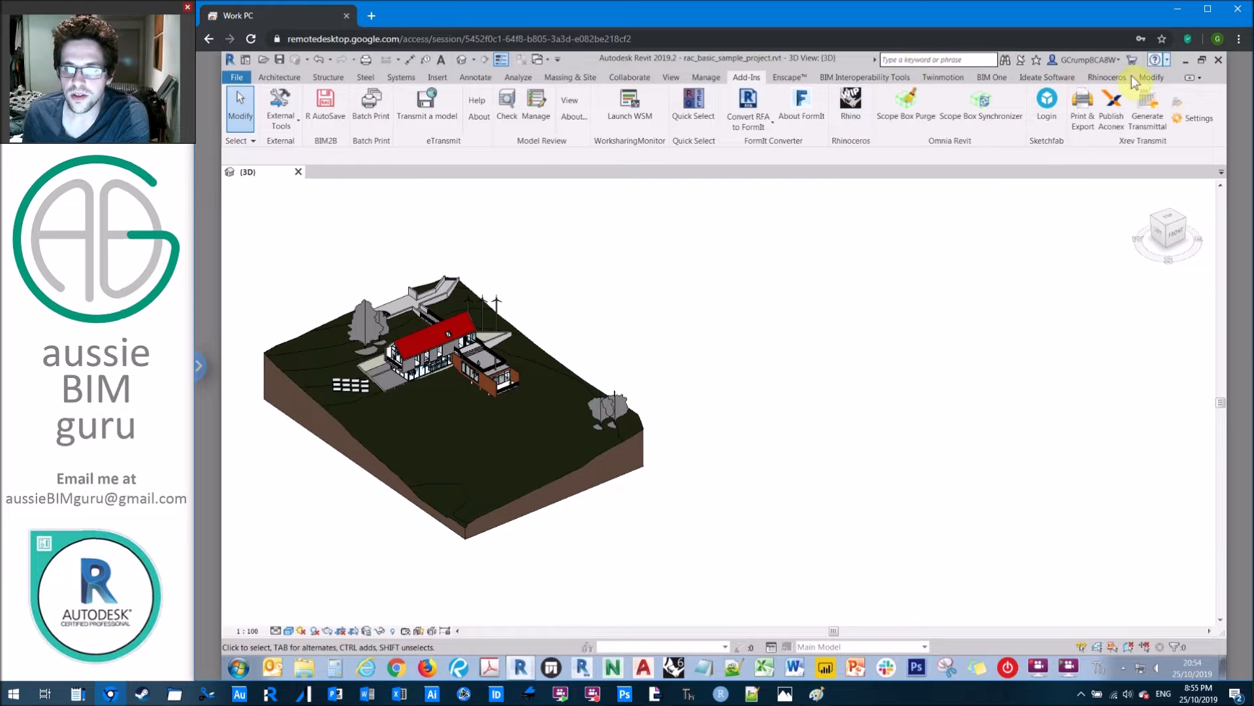
{"action": "left_click", "coordinate": [1106, 78]}
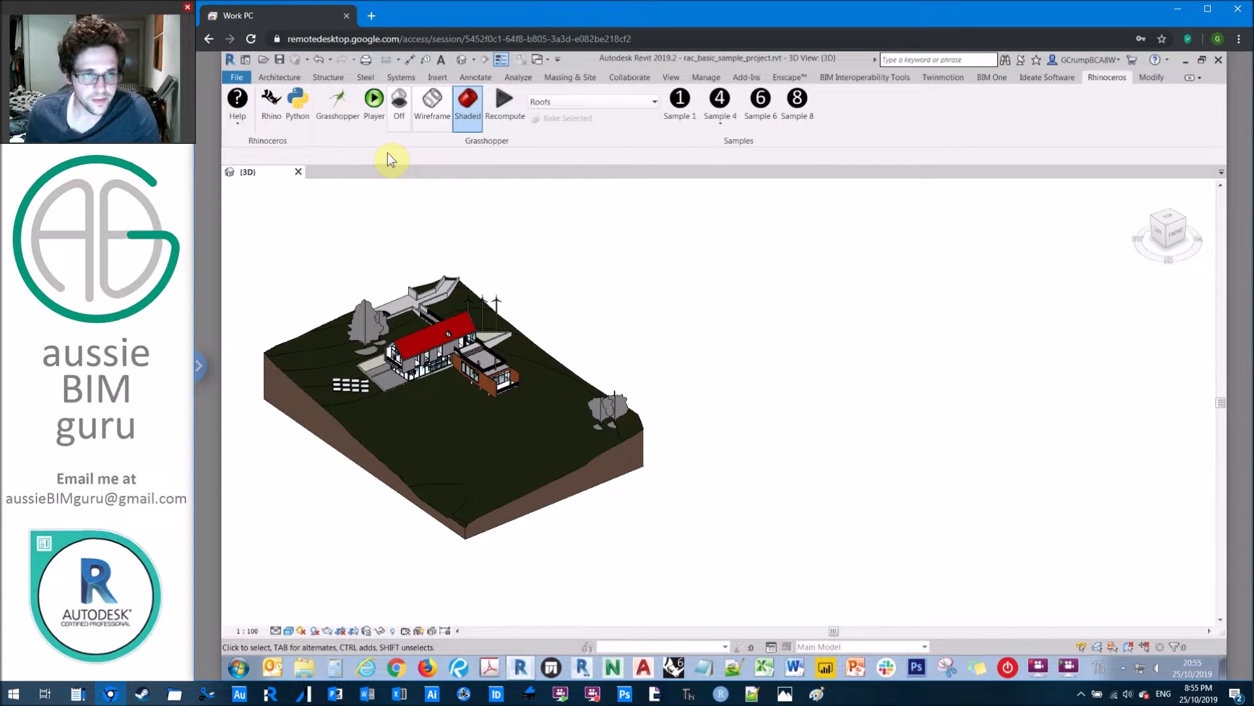
{"action": "left_click", "coordinate": [431, 105]}
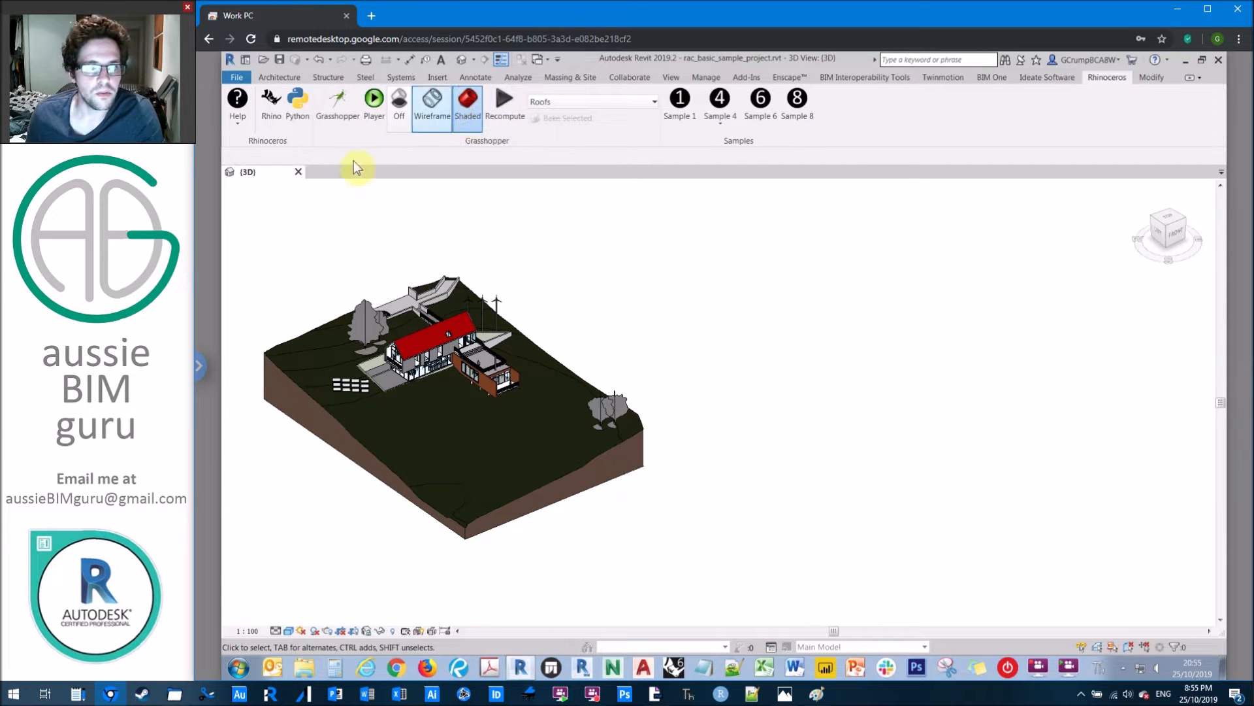
{"action": "left_click", "coordinate": [507, 99]}
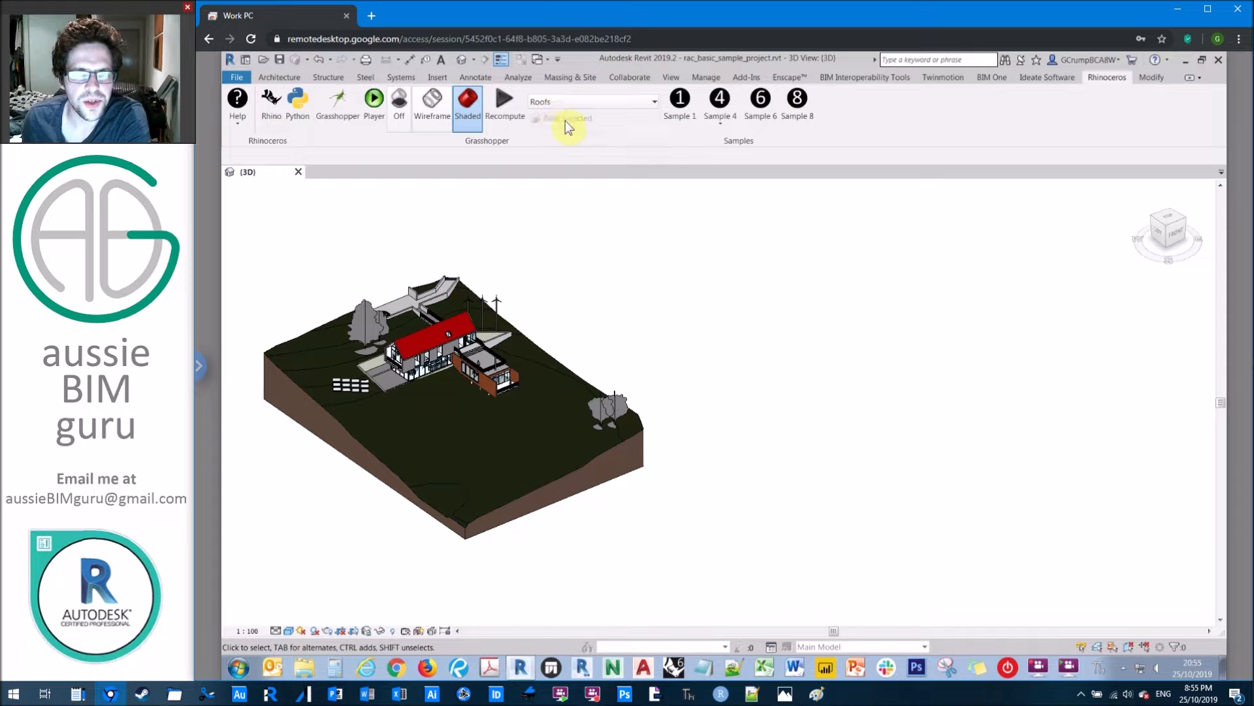
Check the Rhinoceros tools with the topography and with the metal panels roof selected, and clear the selection
{"action": "left_click", "coordinate": [556, 360]}
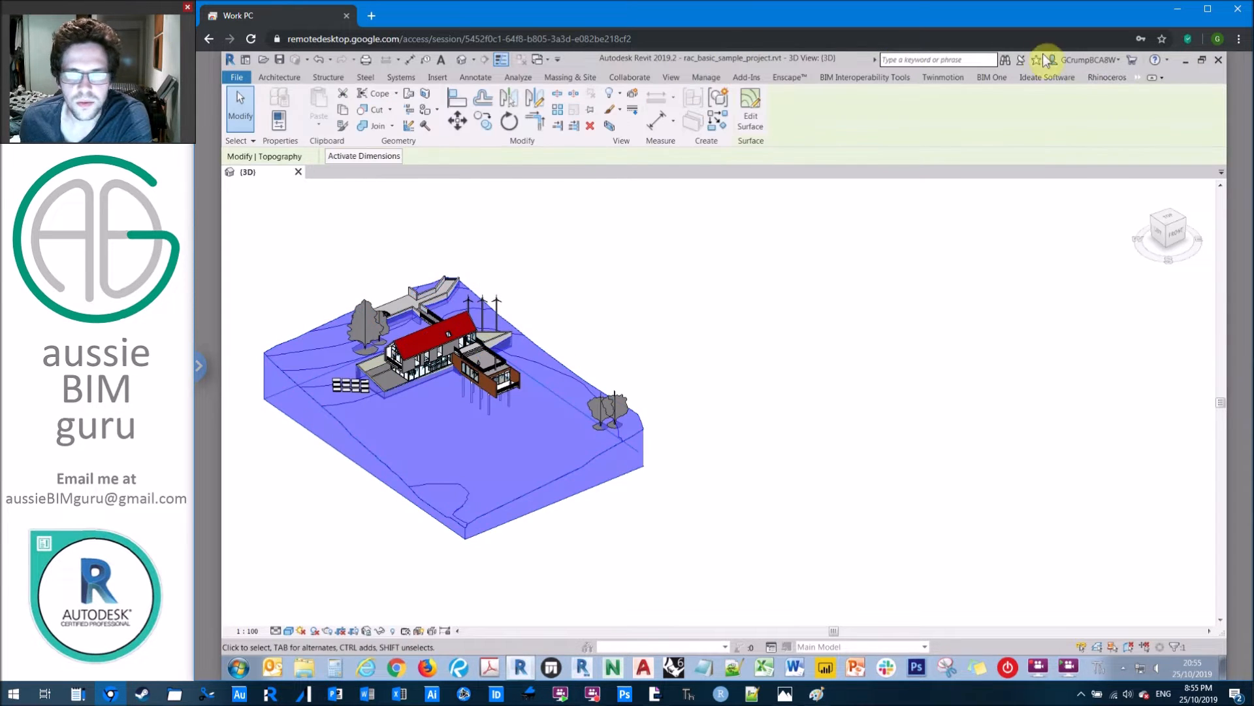
{"action": "left_click", "coordinate": [1107, 77]}
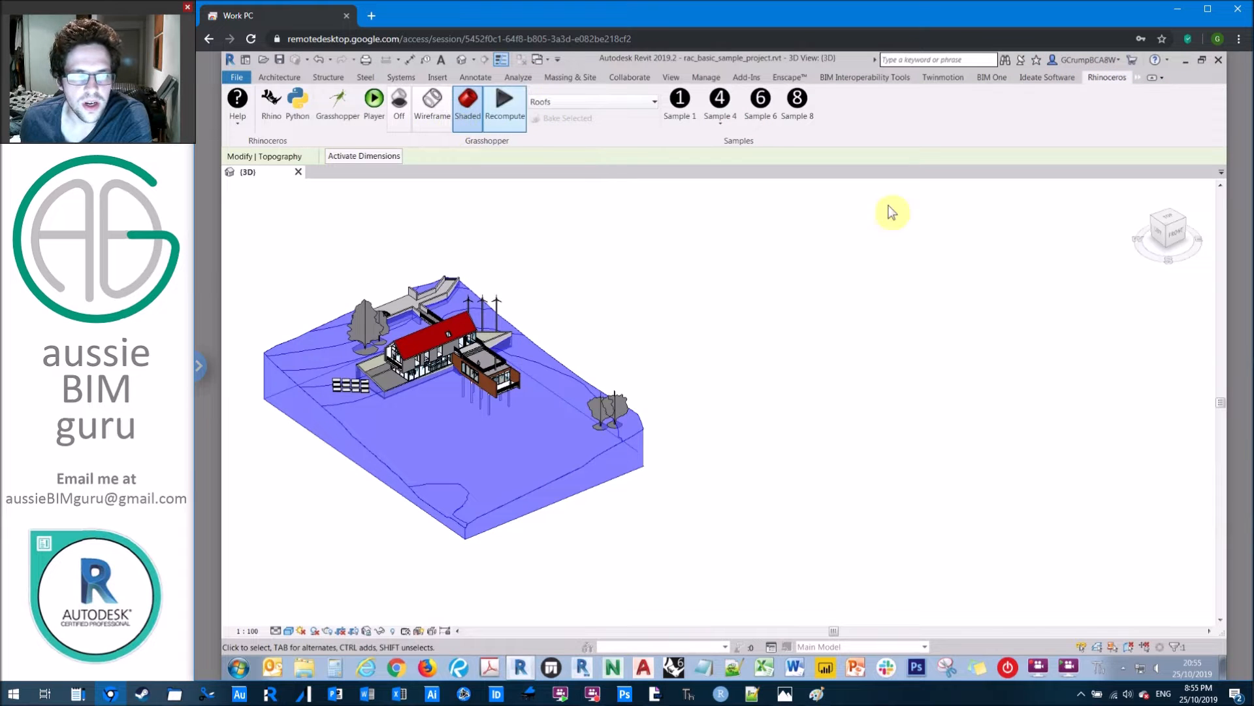
{"action": "left_click", "coordinate": [426, 343]}
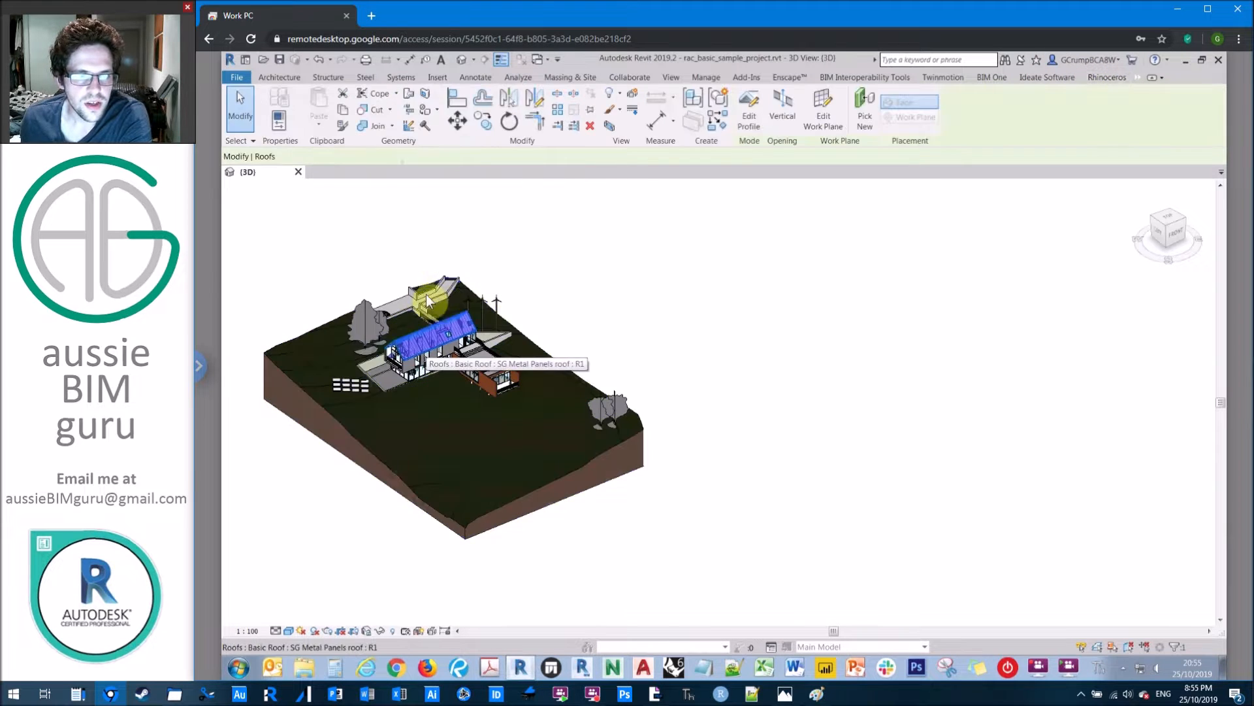
{"action": "left_click", "coordinate": [1107, 77]}
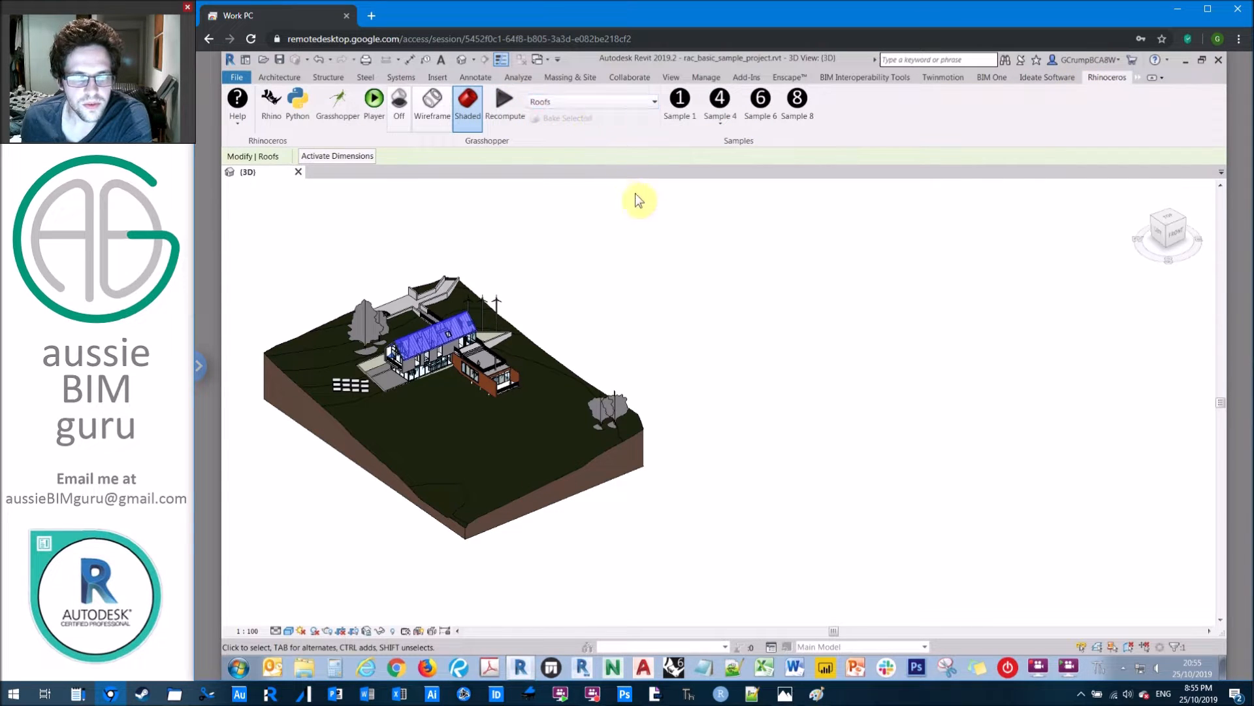
{"action": "left_click", "coordinate": [664, 220]}
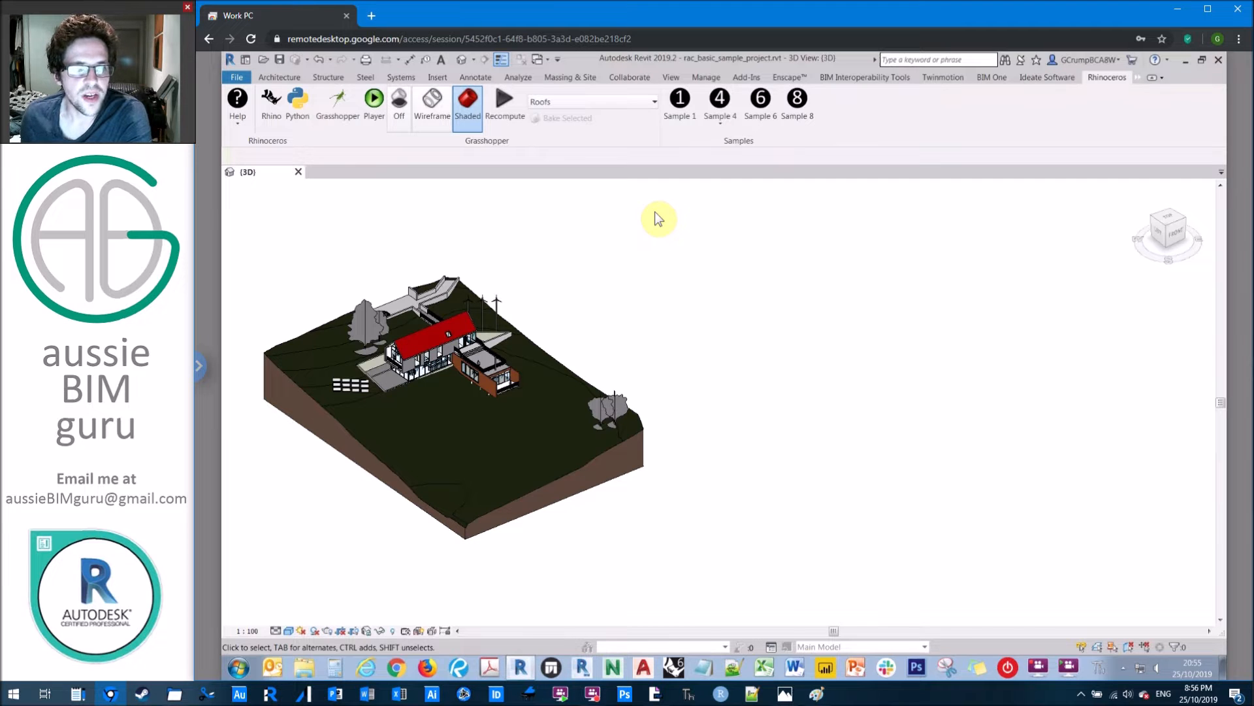
Open Rhino from within Revit, minimise the Grasshopper window and inspect the Perspective viewport
{"action": "left_click", "coordinate": [271, 103]}
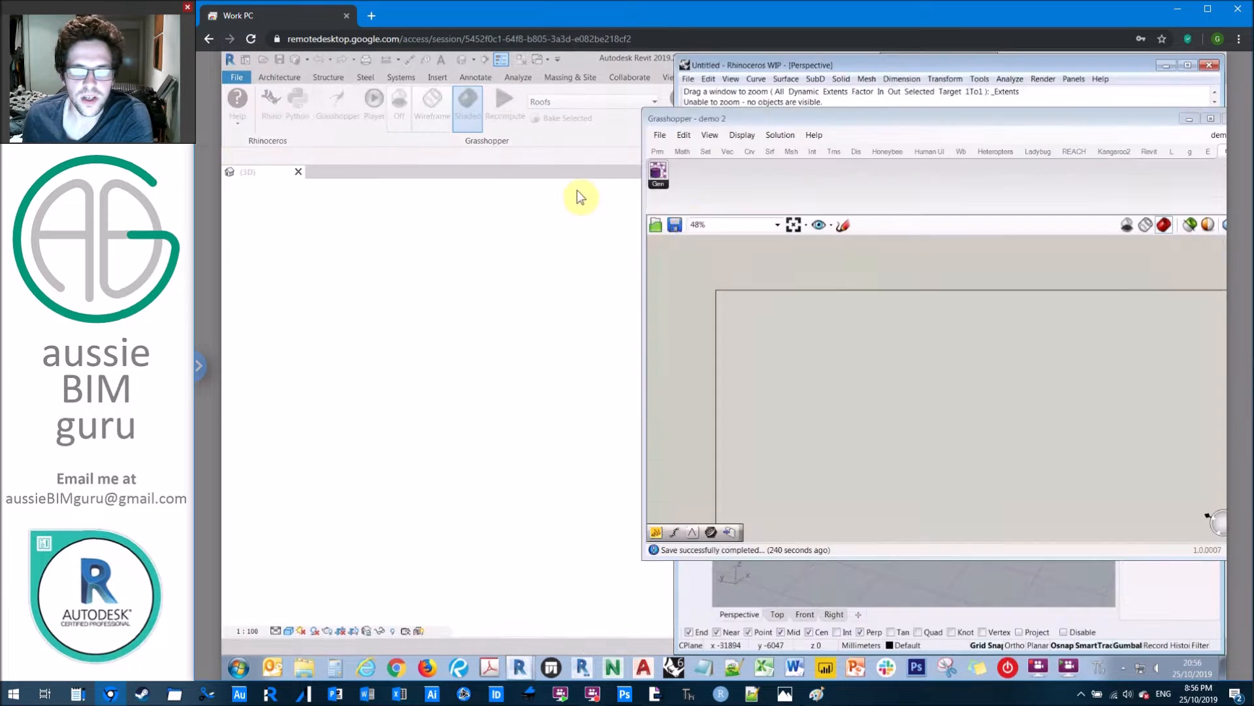
{"action": "left_click", "coordinate": [830, 290]}
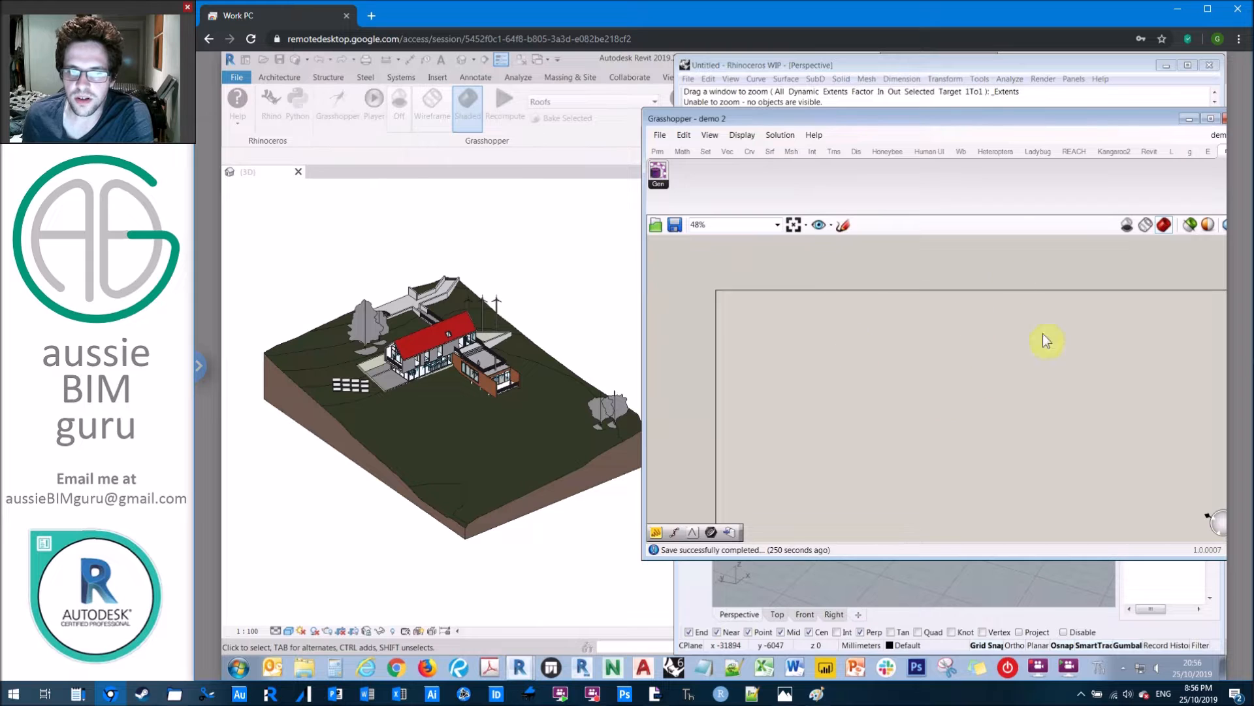
{"action": "left_click", "coordinate": [660, 149]}
{"action": "left_click", "coordinate": [1191, 119]}
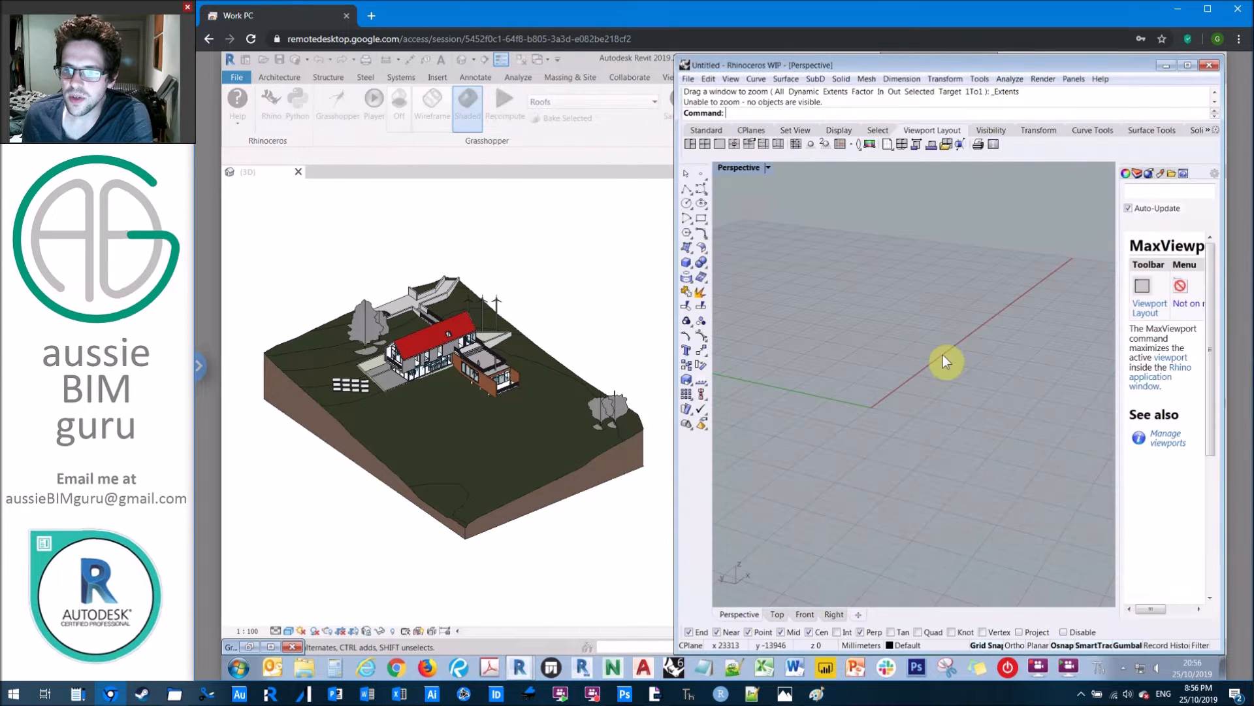
{"action": "right_click_drag", "start_coordinate": [943, 331], "coordinate": [904, 384]}
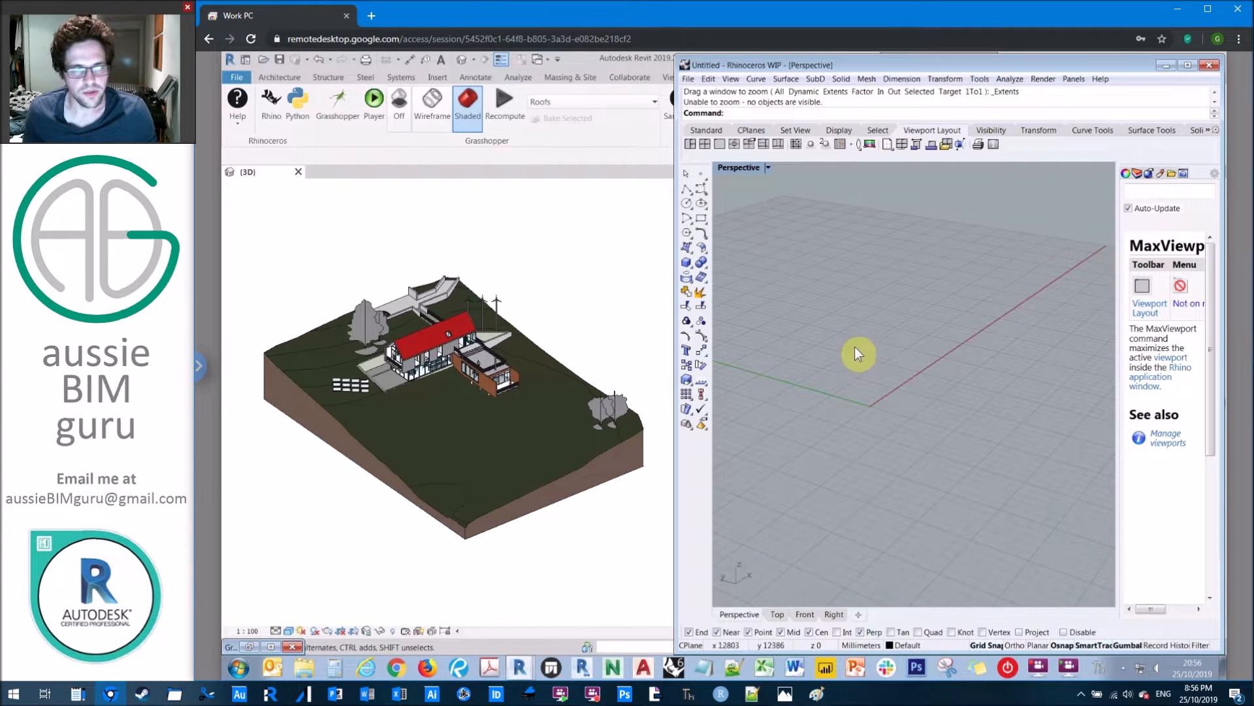
{"action": "middle_click", "coordinate": [900, 308]}
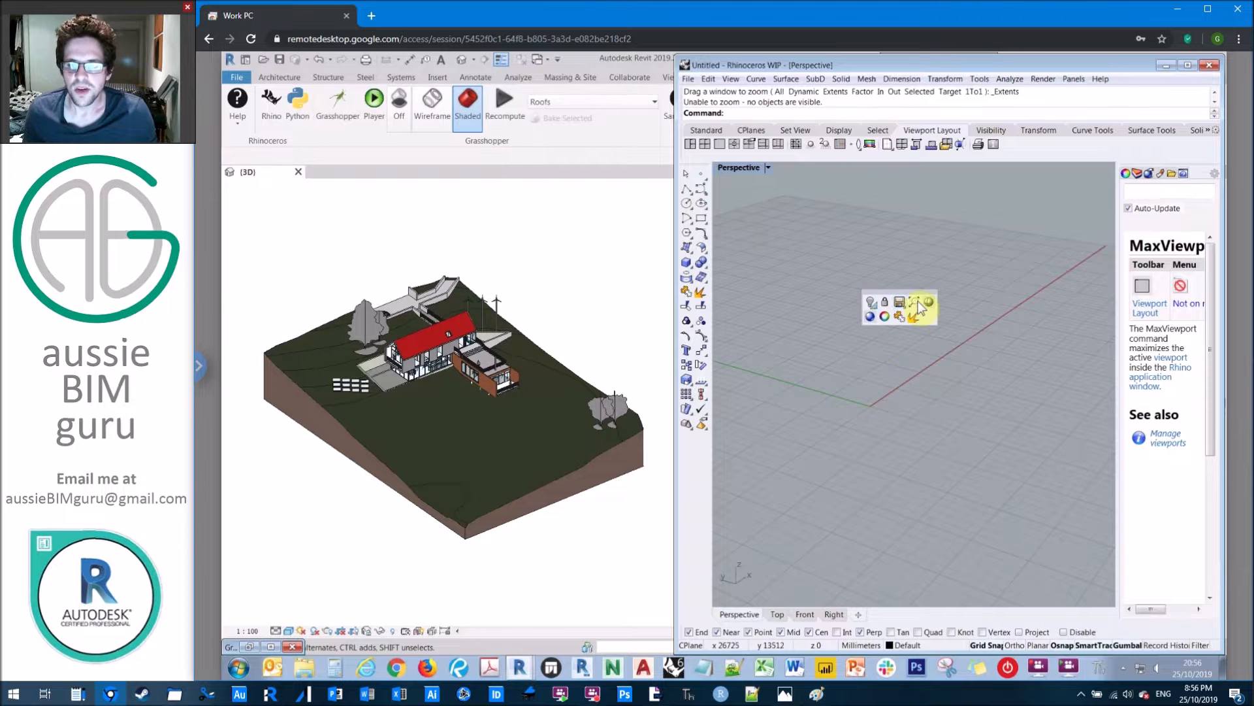
{"action": "left_click", "coordinate": [883, 224]}
{"action": "mouse_move", "coordinate": [840, 283]}
{"action": "right_mouse_down"}
{"action": "mouse_move", "coordinate": [903, 298]}
{"action": "mouse_move", "coordinate": [961, 283]}
{"action": "mouse_move", "coordinate": [862, 288]}
{"action": "mouse_move", "coordinate": [900, 273]}
{"action": "mouse_move", "coordinate": [888, 311]}
{"action": "mouse_move", "coordinate": [915, 308]}
{"action": "mouse_move", "coordinate": [876, 350]}
{"action": "mouse_move", "coordinate": [817, 358]}
{"action": "mouse_move", "coordinate": [856, 350]}
{"action": "mouse_move", "coordinate": [851, 366]}
{"action": "mouse_move", "coordinate": [874, 359]}
{"action": "mouse_move", "coordinate": [871, 317]}
{"action": "mouse_move", "coordinate": [849, 287]}
{"action": "right_mouse_up"}
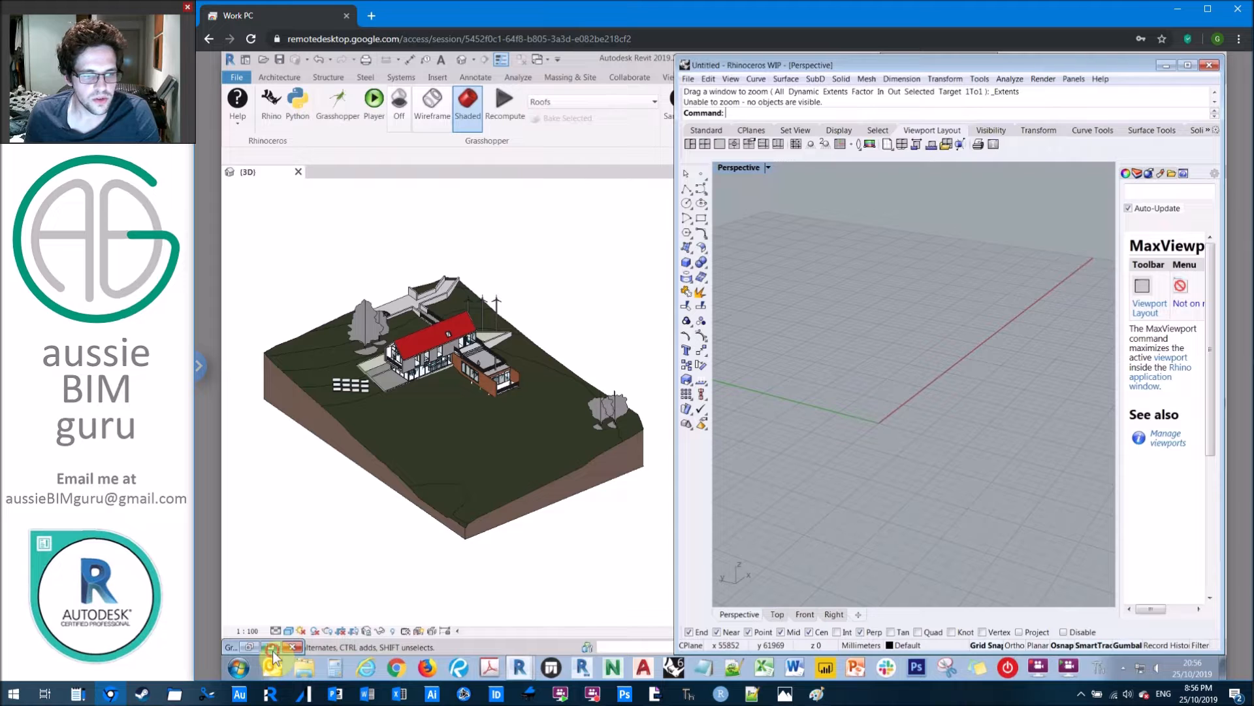
Restore the Grasshopper window from full screen and resize it to fill the right half of the desktop
{"action": "left_click", "coordinate": [427, 511]}
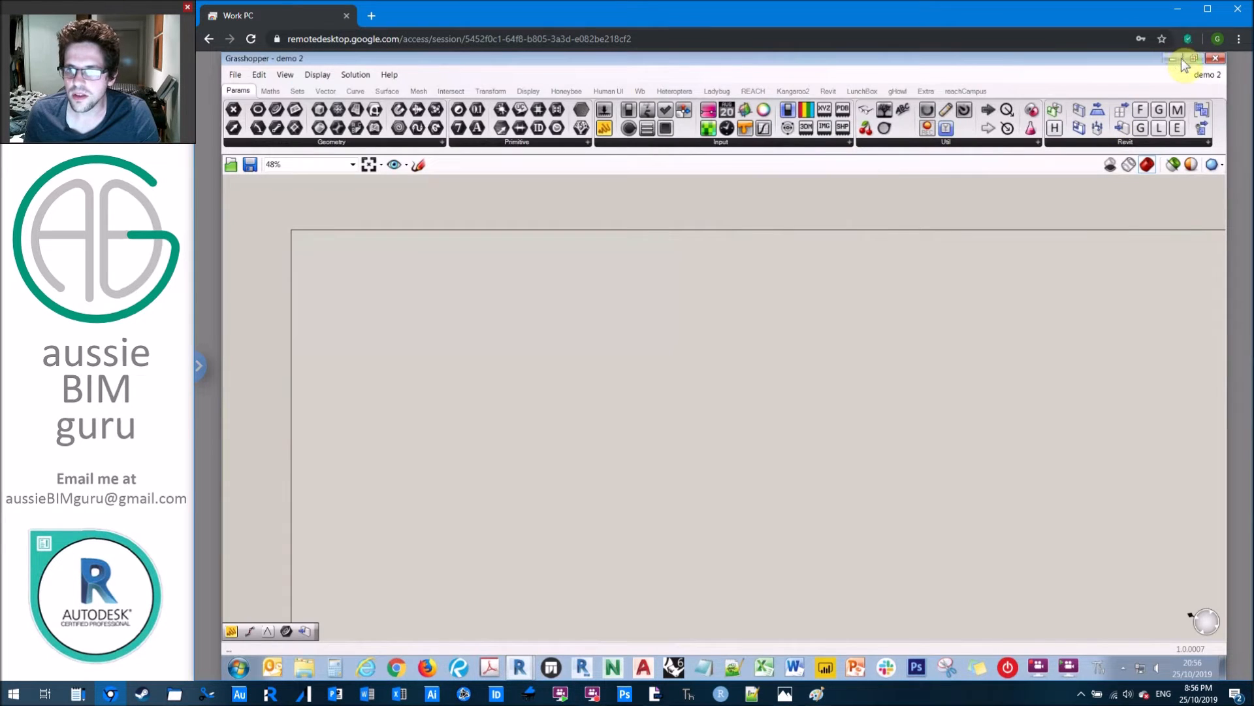
{"action": "double_click", "coordinate": [989, 61]}
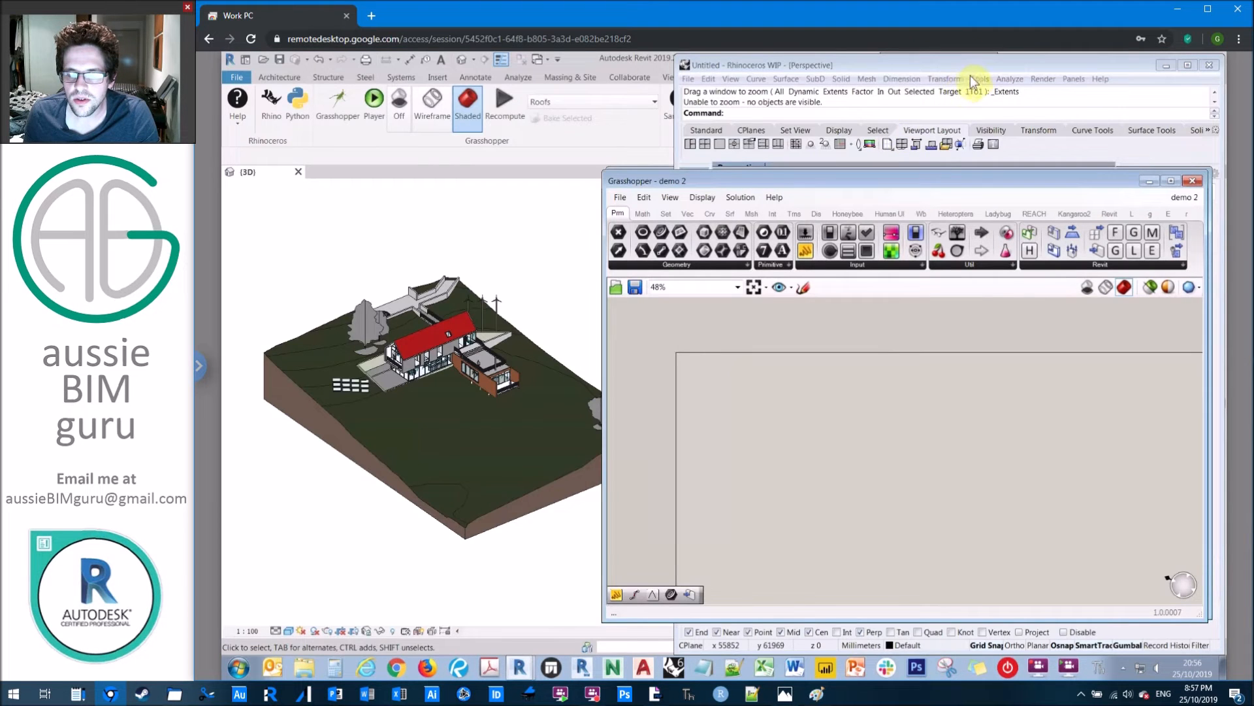
{"action": "left_click_drag", "start_coordinate": [962, 180], "coordinate": [980, 60]}
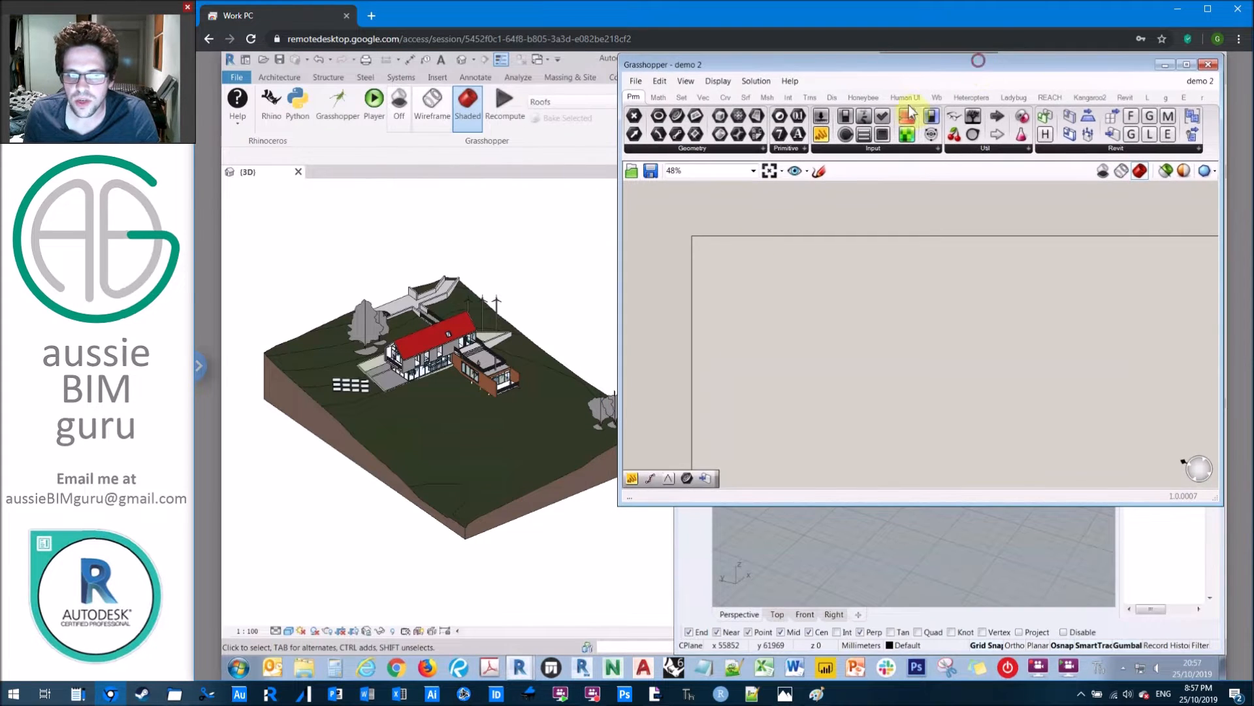
{"action": "left_click_drag", "start_coordinate": [623, 508], "coordinate": [672, 650]}
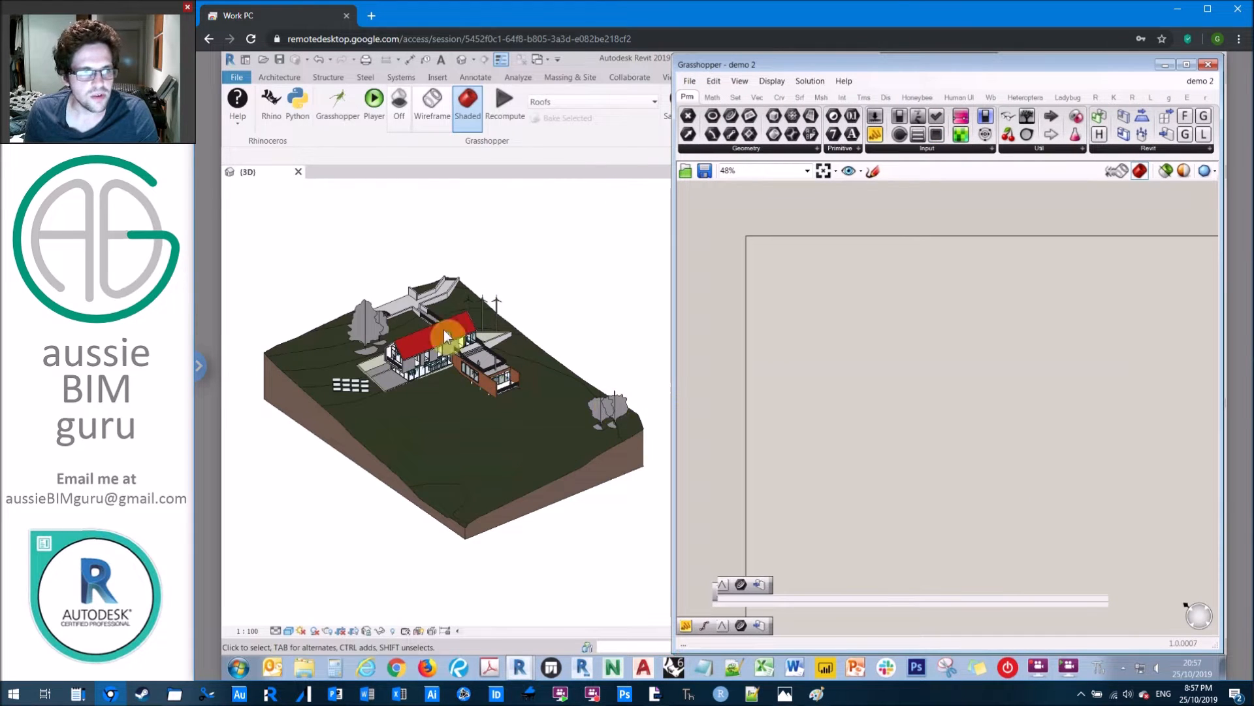
Restore the Revit window from full screen and narrow it to the left part of the desktop
{"action": "left_click", "coordinate": [578, 214]}
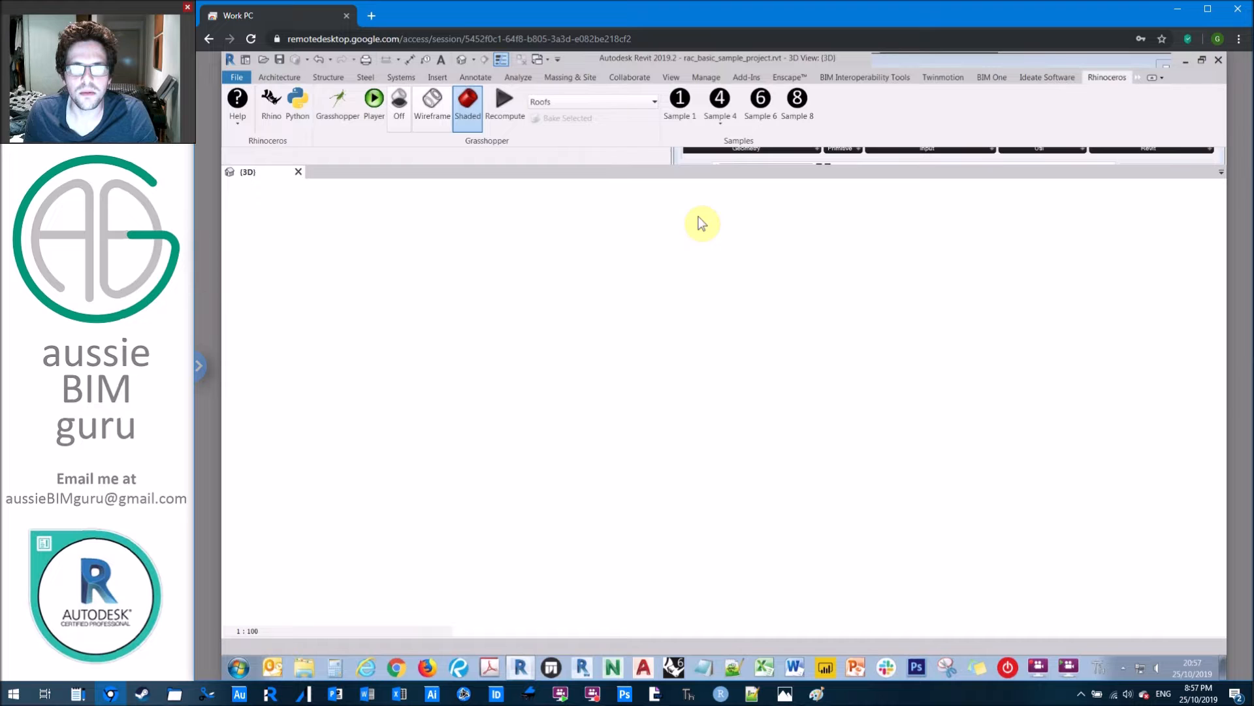
{"action": "left_click", "coordinate": [1202, 60]}
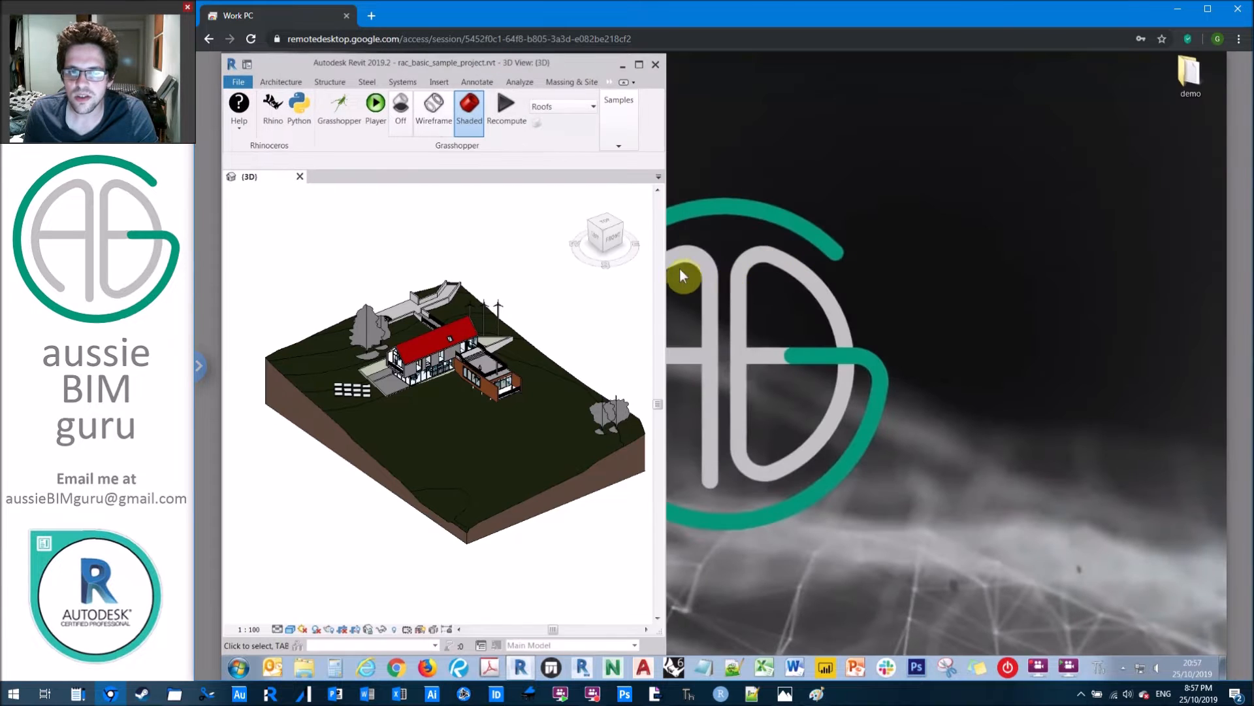
{"action": "left_click_drag", "start_coordinate": [667, 261], "coordinate": [622, 264]}
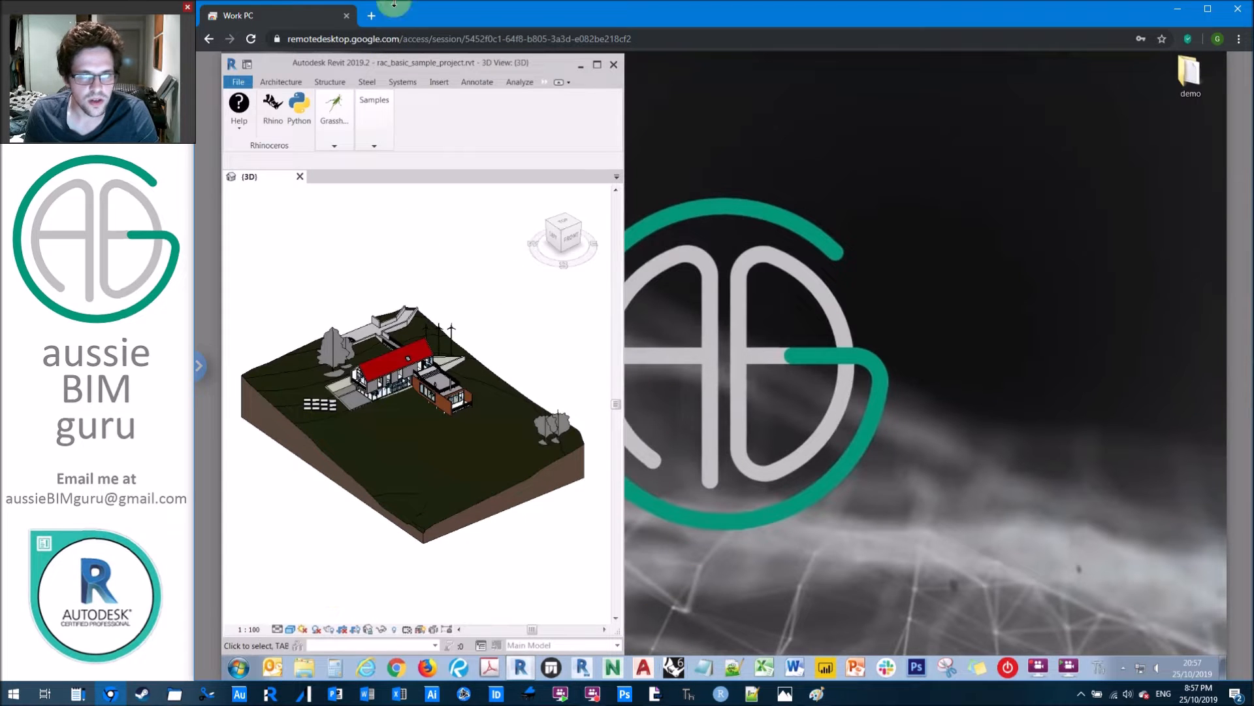
Bring Grasshopper back up beside Revit and widen its window until it meets the Revit window's edge
{"action": "left_click", "coordinate": [334, 120]}
{"action": "left_click", "coordinate": [338, 171]}
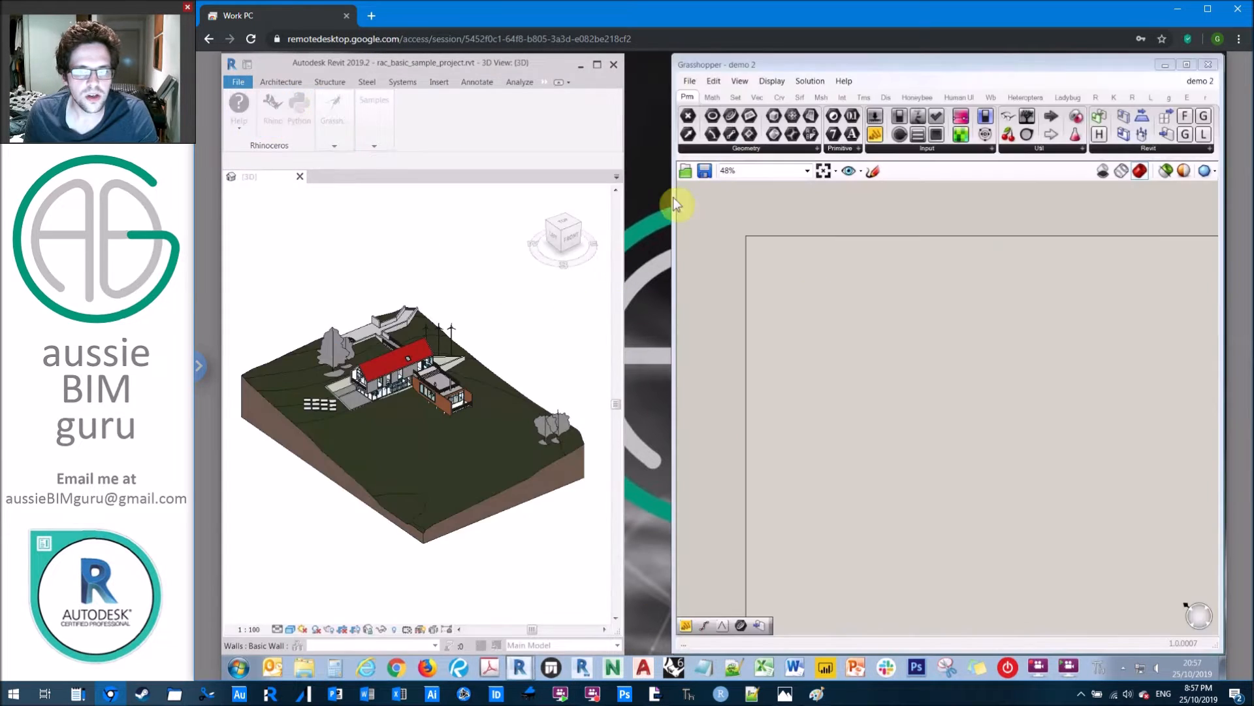
{"action": "left_click_drag", "start_coordinate": [672, 227], "coordinate": [625, 224]}
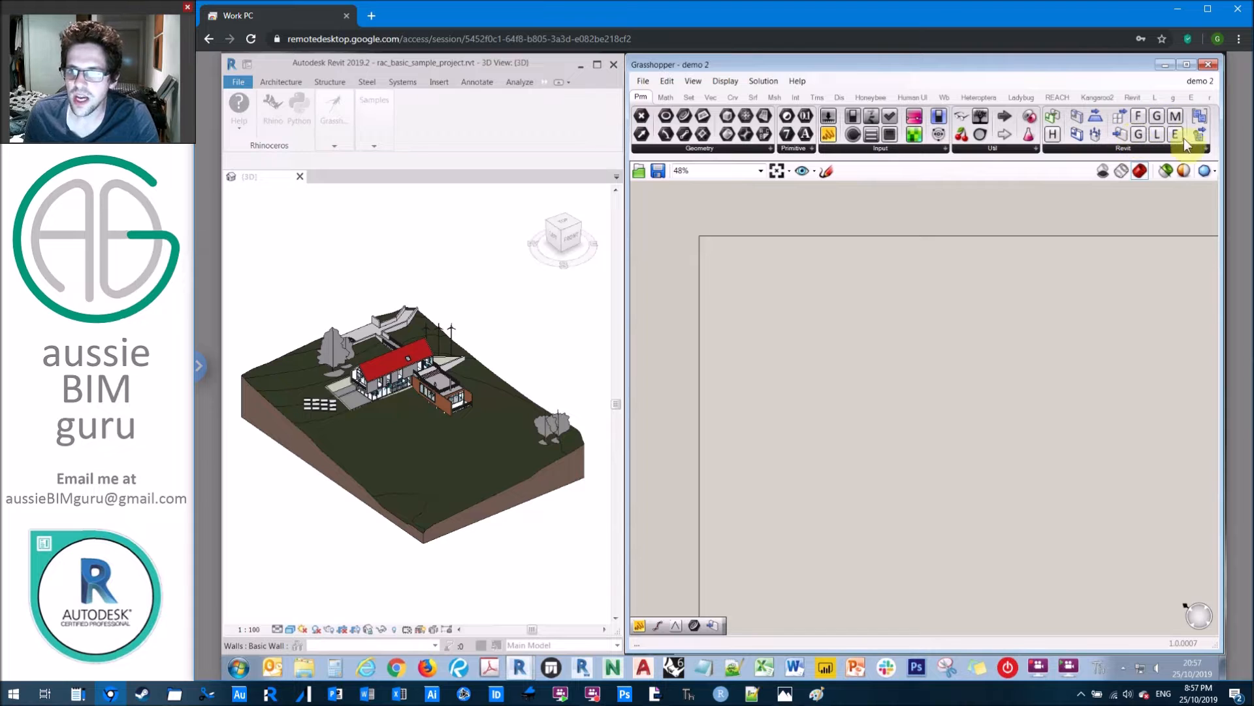
Examine Grasshopper's Revit parameter types and the Revit component groups, including the datum components
{"action": "left_click", "coordinate": [1122, 149]}
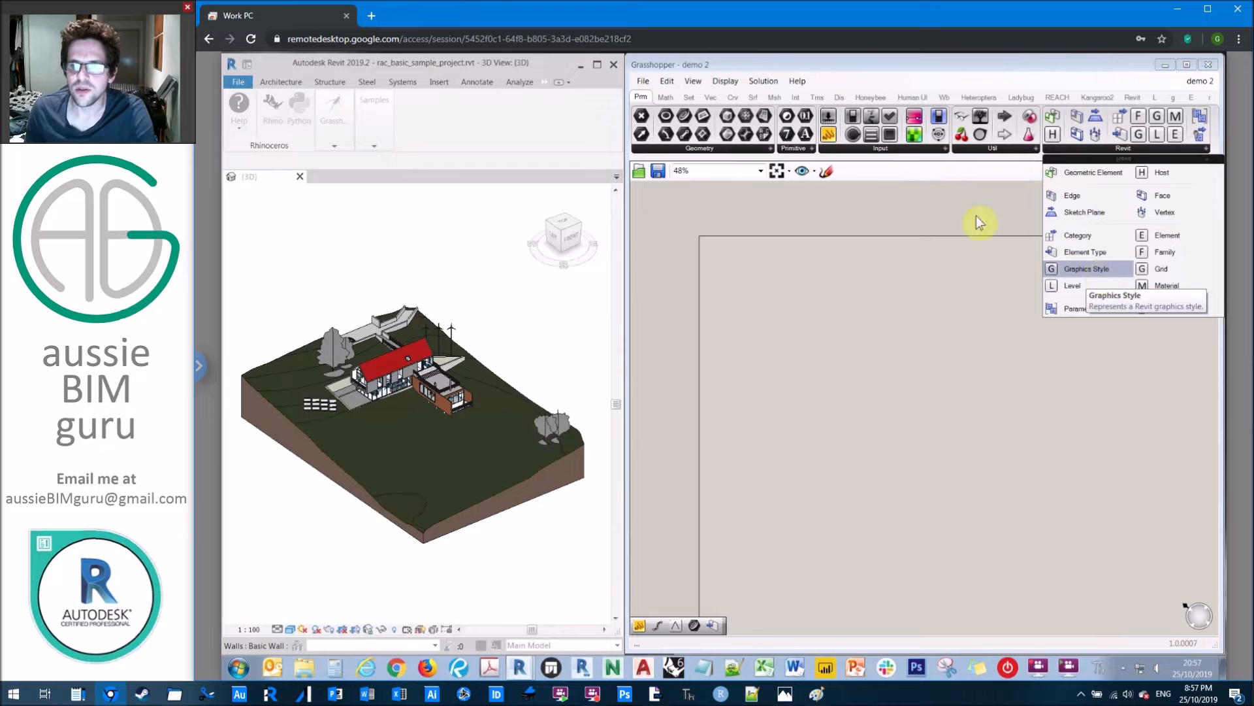
{"action": "left_click", "coordinate": [1133, 99]}
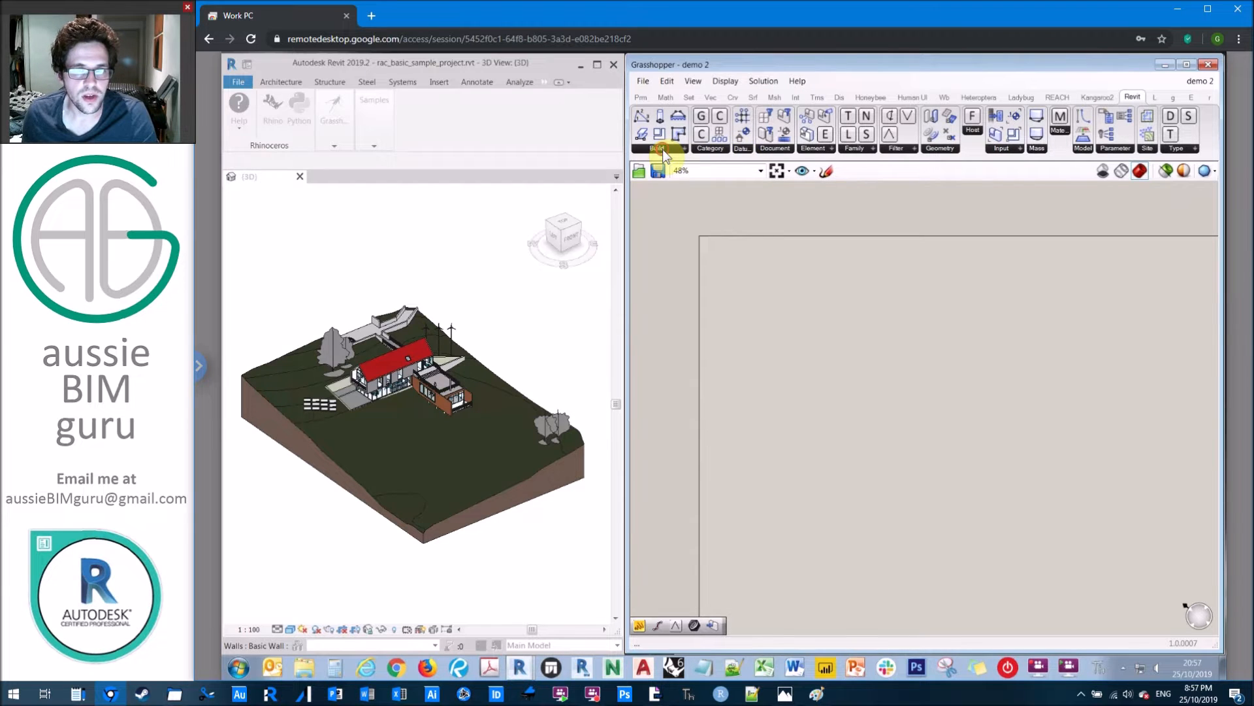
{"action": "left_click", "coordinate": [745, 149]}
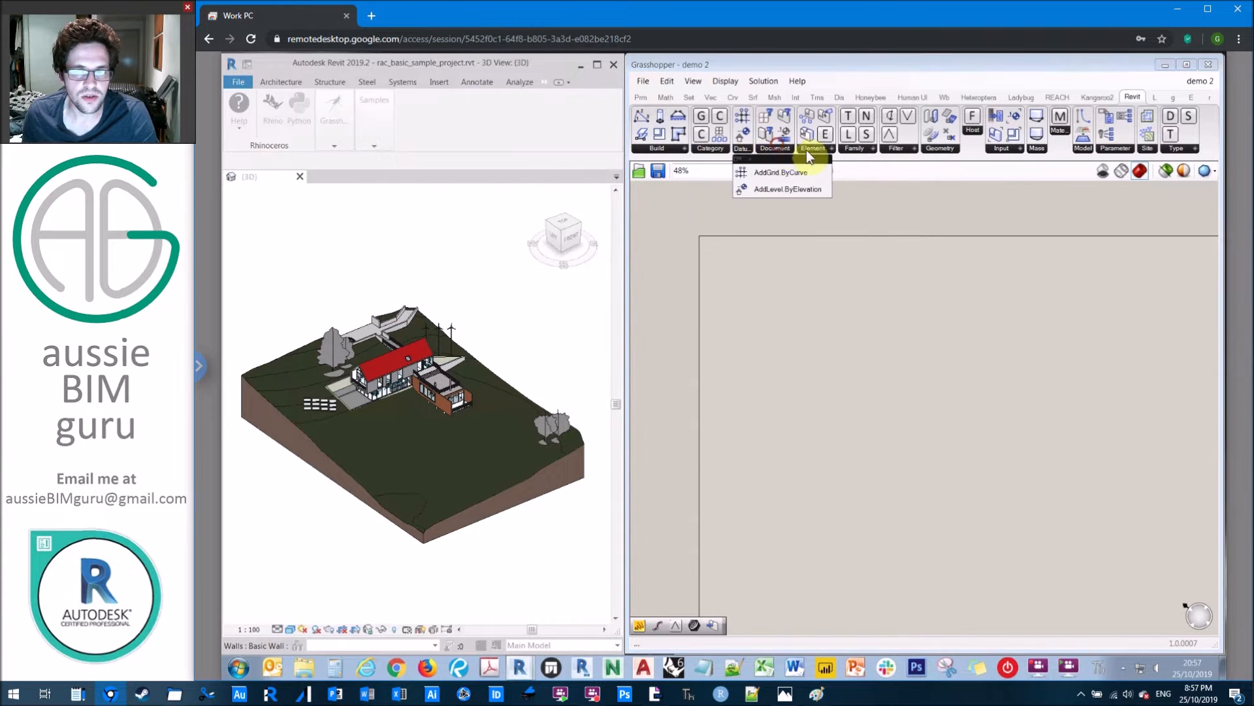
{"action": "mouse_move", "coordinate": [809, 154]}
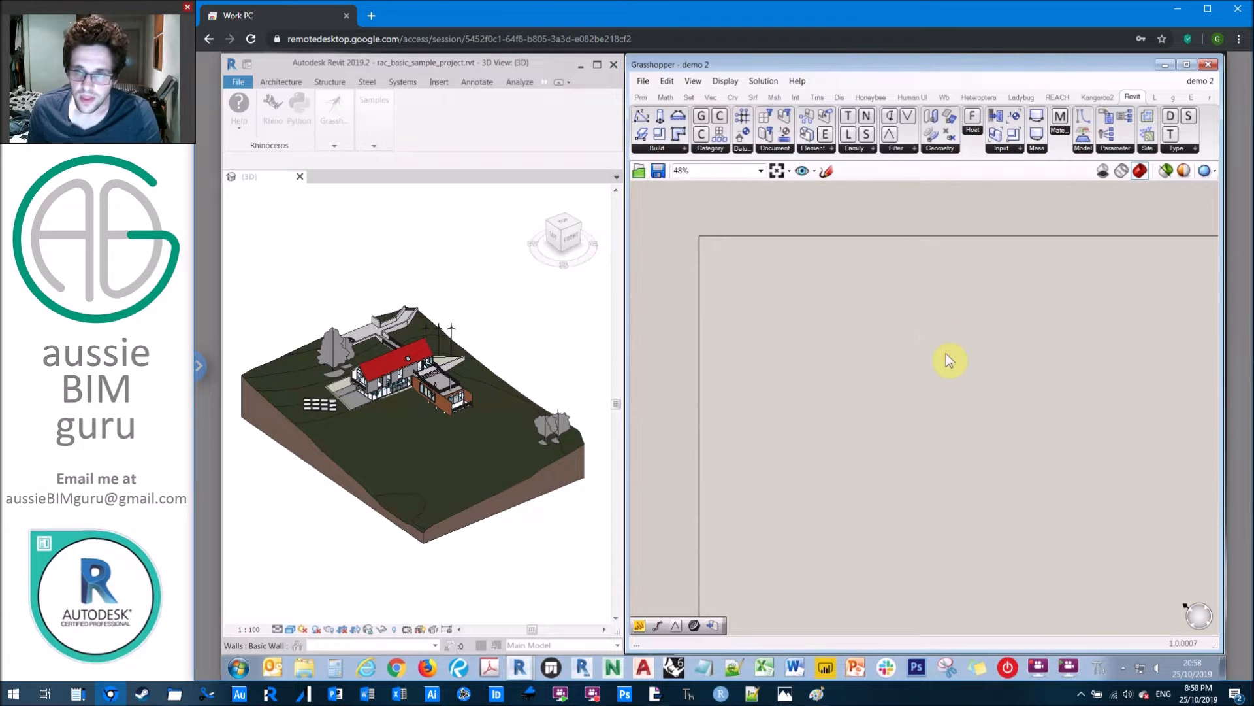
Place a Model.CategoriesPicker component on an empty area of the Grasshopper canvas
{"action": "right_click_drag", "start_coordinate": [915, 346], "coordinate": [879, 314]}
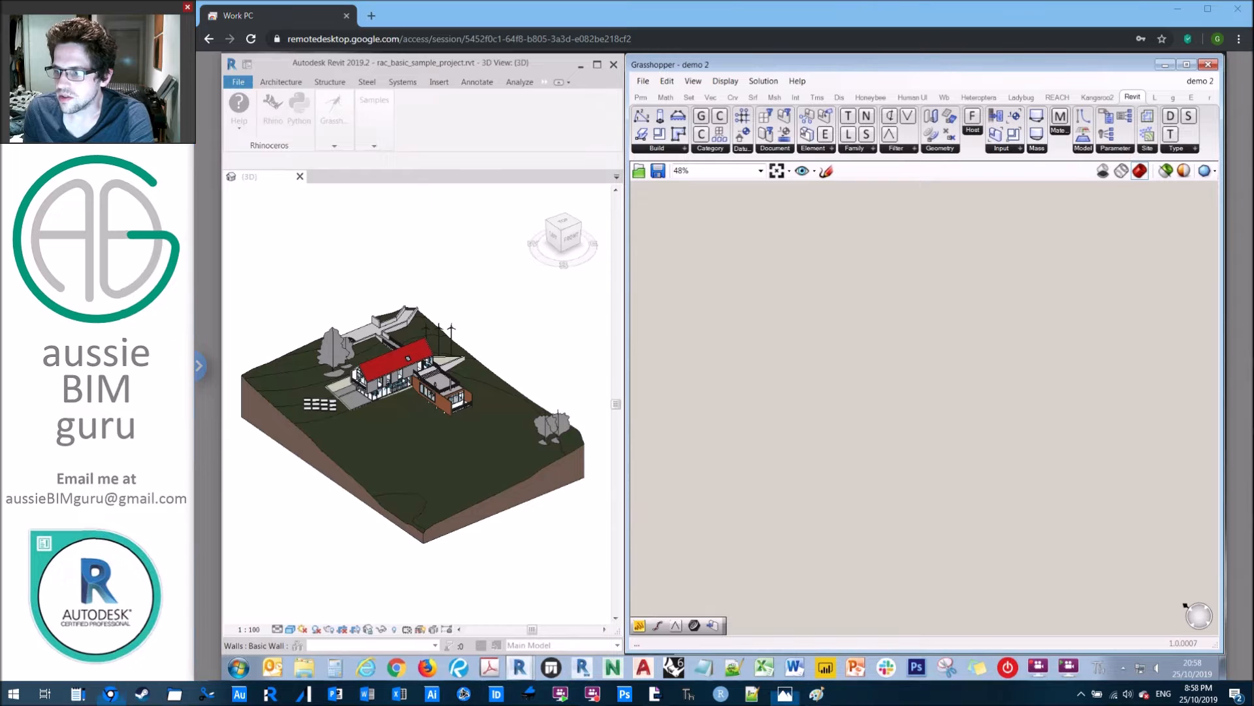
{"action": "left_click", "coordinate": [886, 295]}
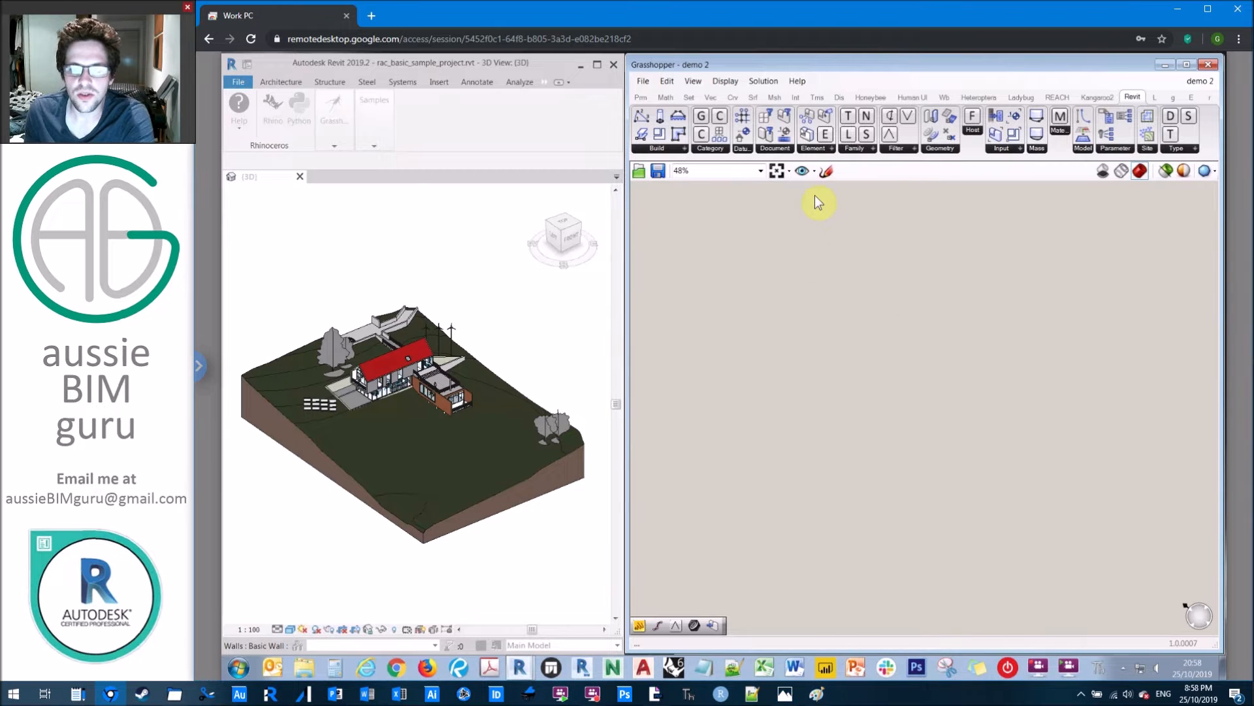
{"action": "left_click", "coordinate": [789, 149]}
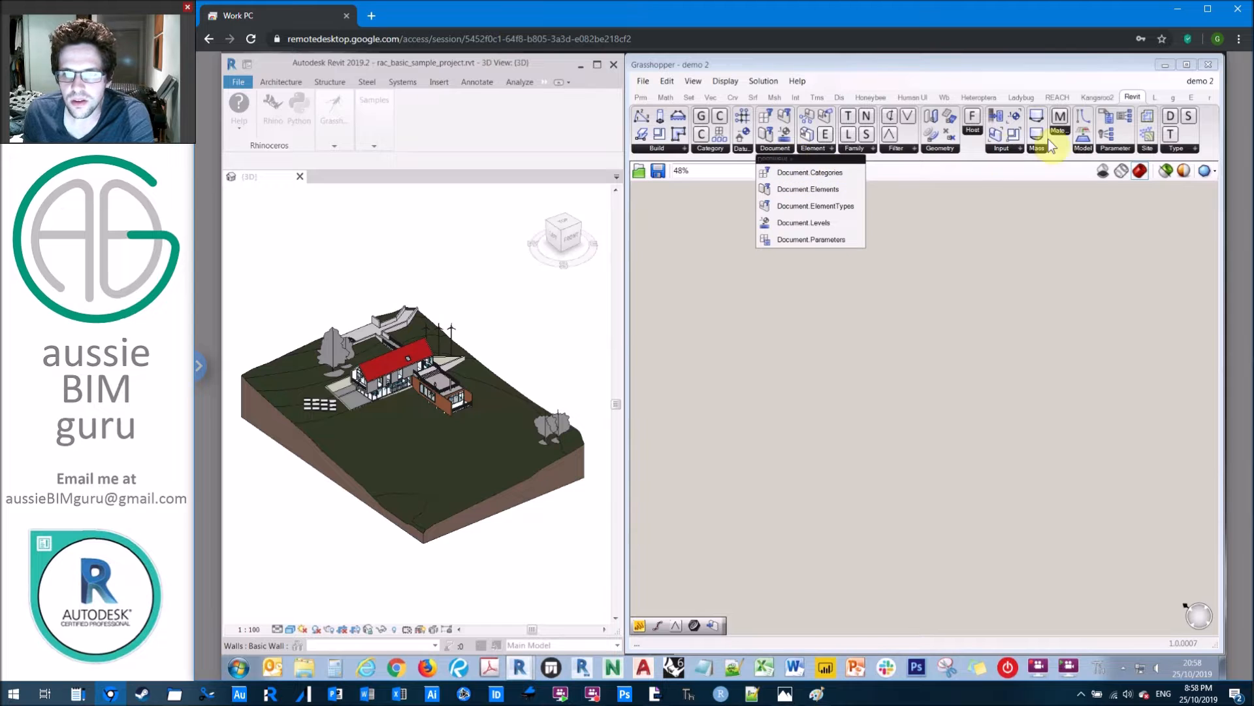
{"action": "left_click", "coordinate": [1013, 151]}
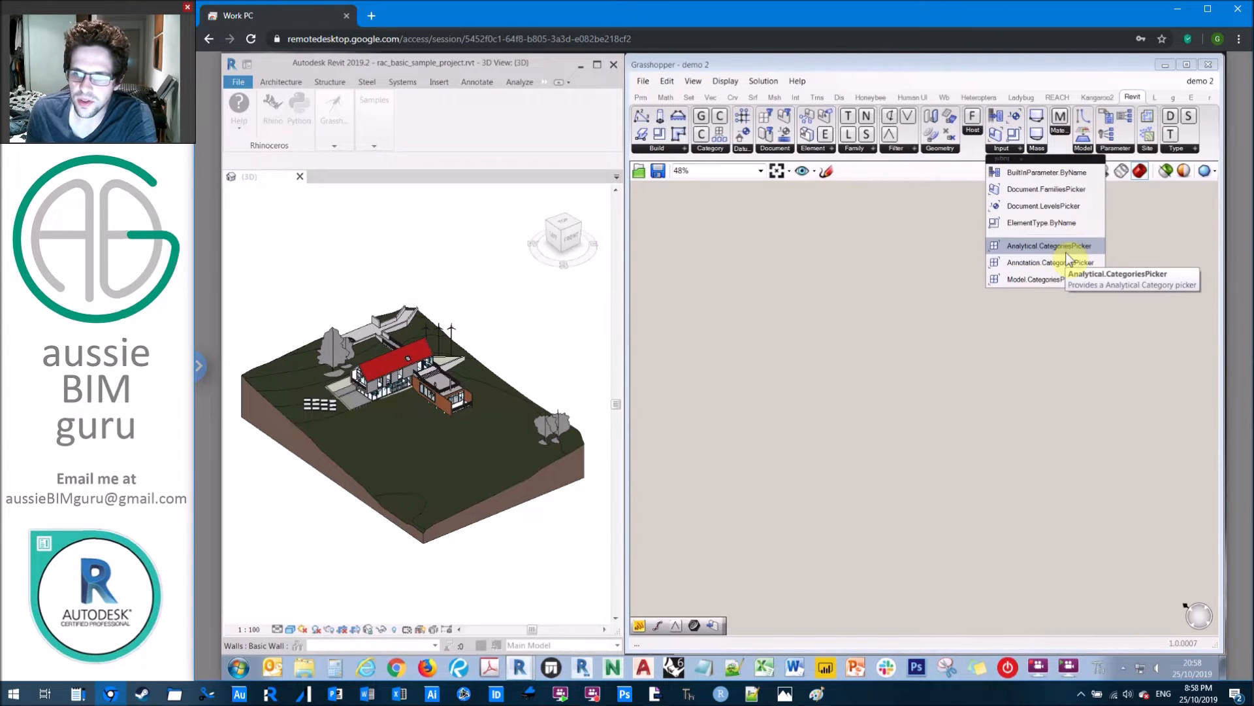
{"action": "left_click", "coordinate": [1038, 277]}
{"action": "left_click", "coordinate": [862, 289]}
{"action": "scroll", "coordinate": [875, 291], "scroll_direction": "up", "scroll_amount": 6}
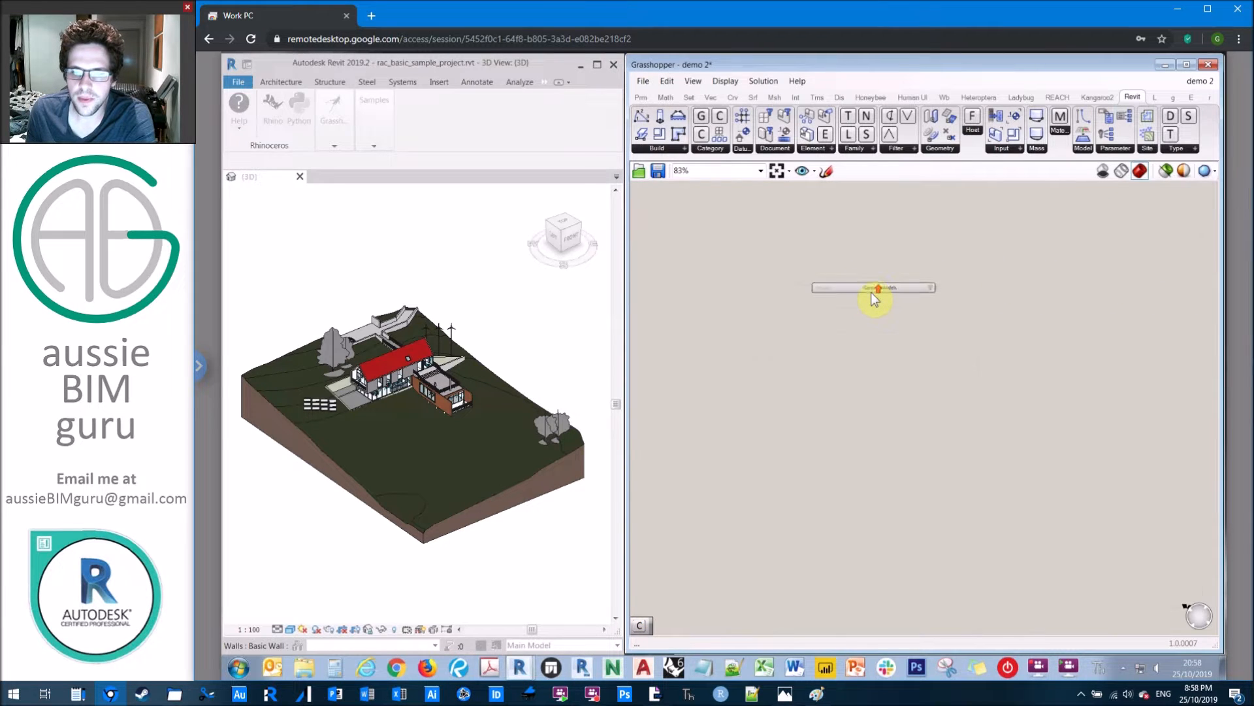
Save the definition and browse the category picker's list of model categories
{"action": "key", "text": "ctrl+s"}
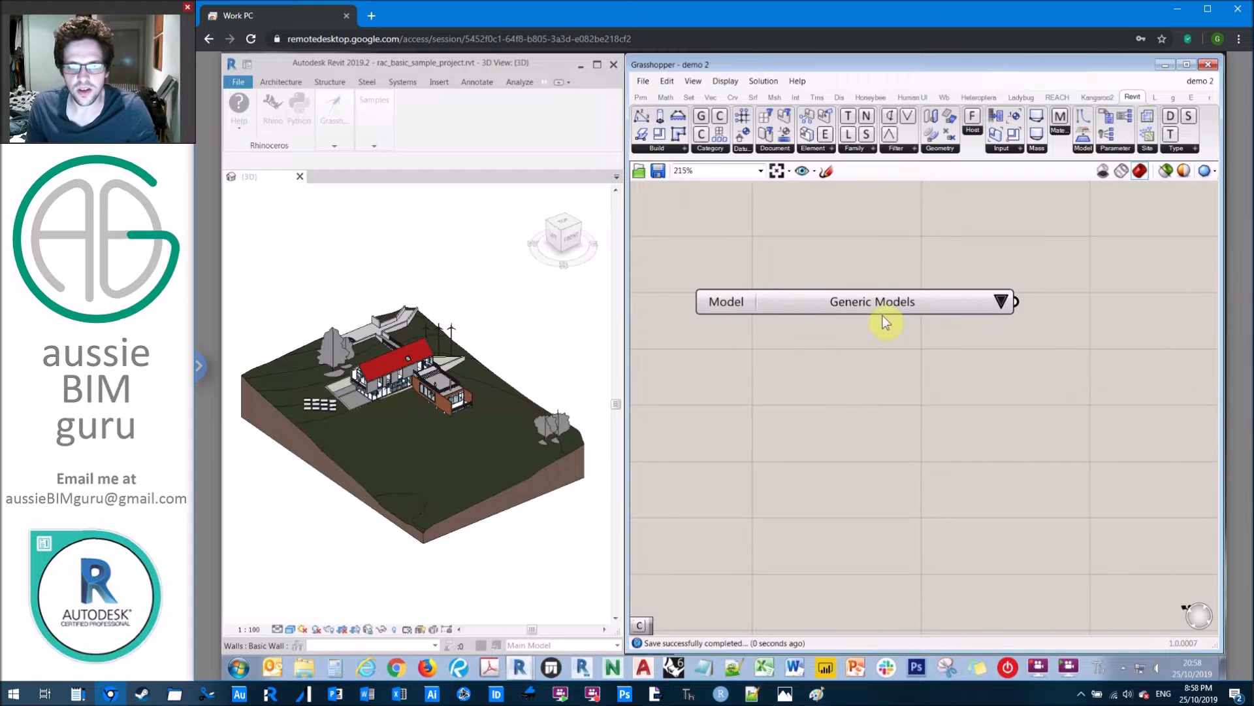
{"action": "left_click", "coordinate": [1004, 303]}
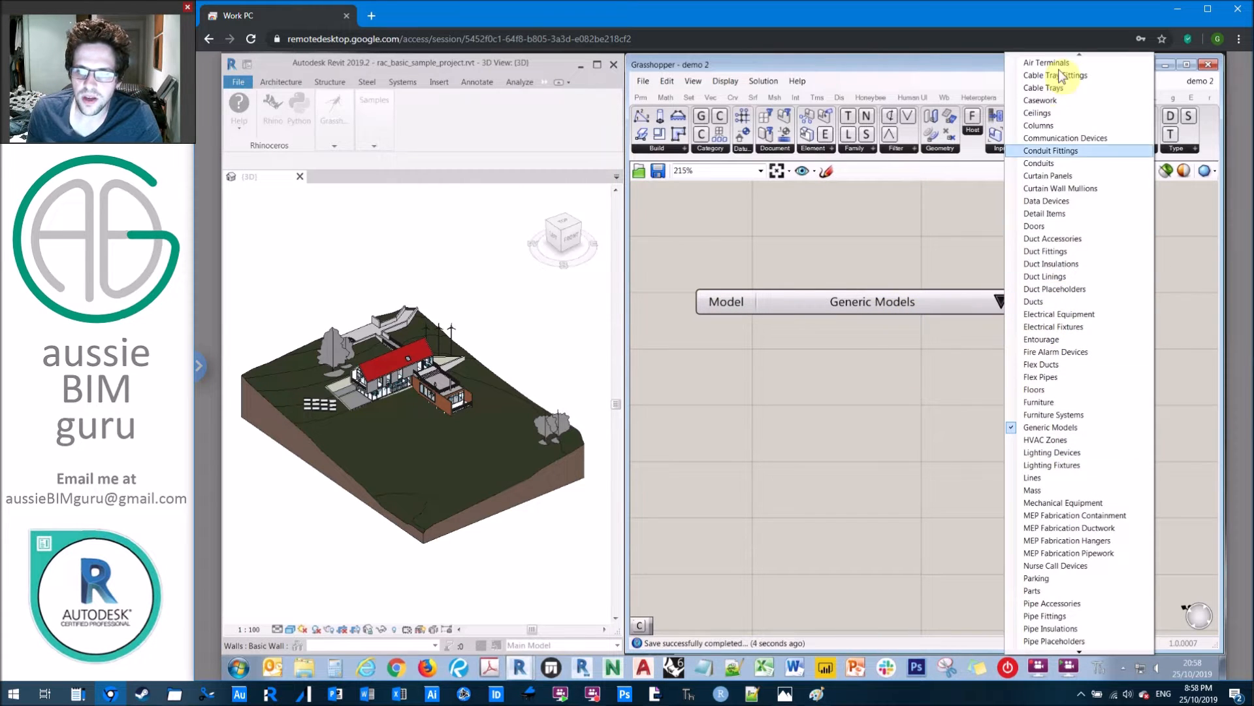
{"action": "left_click", "coordinate": [1076, 653]}
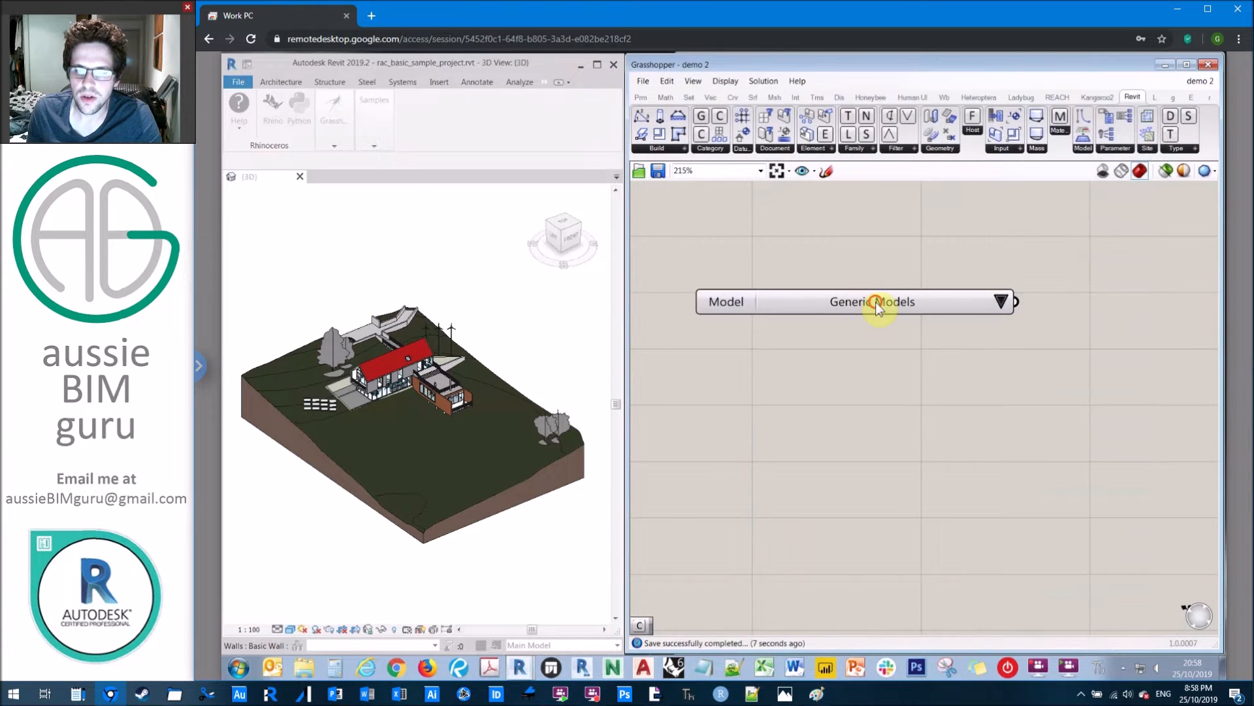
Display the category picker as a check list and tick Conduits, Curtain Panels, Curtain Wall Mullions, Doors and Duct Linings
{"action": "left_click", "coordinate": [860, 302]}
{"action": "right_click", "coordinate": [860, 302]}
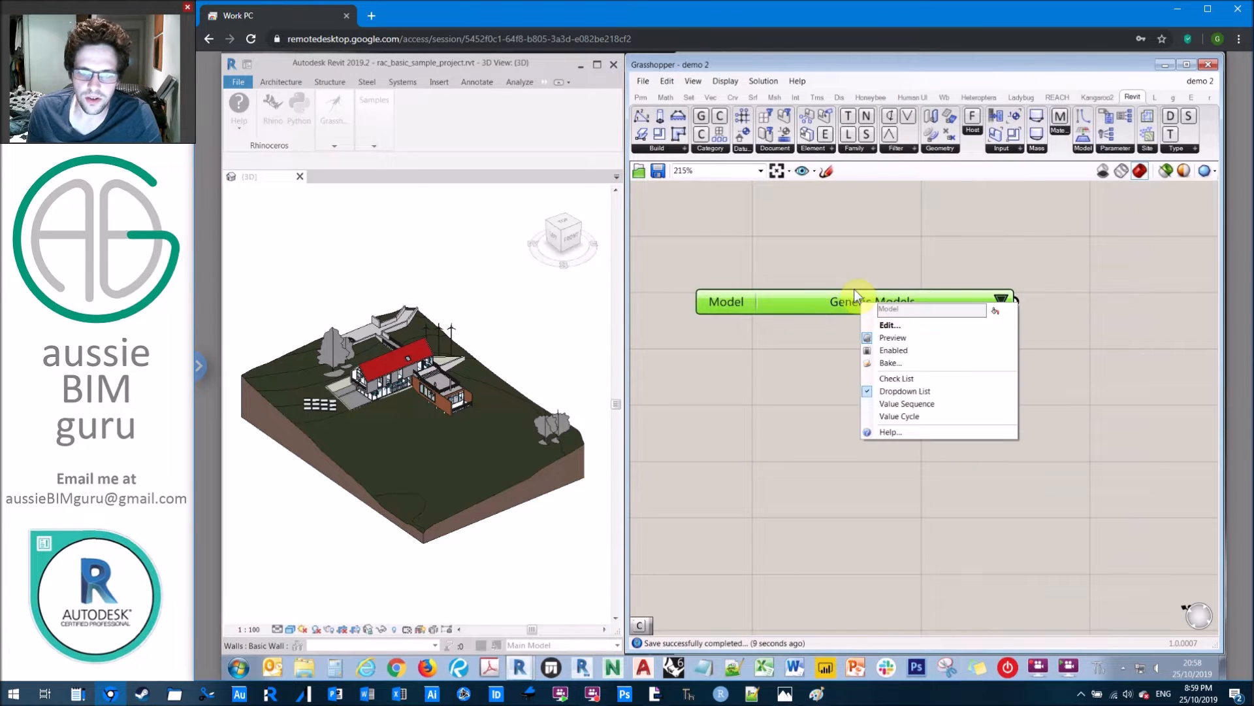
{"action": "left_click", "coordinate": [914, 404]}
{"action": "scroll", "coordinate": [901, 300], "scroll_direction": "down", "scroll_amount": 4}
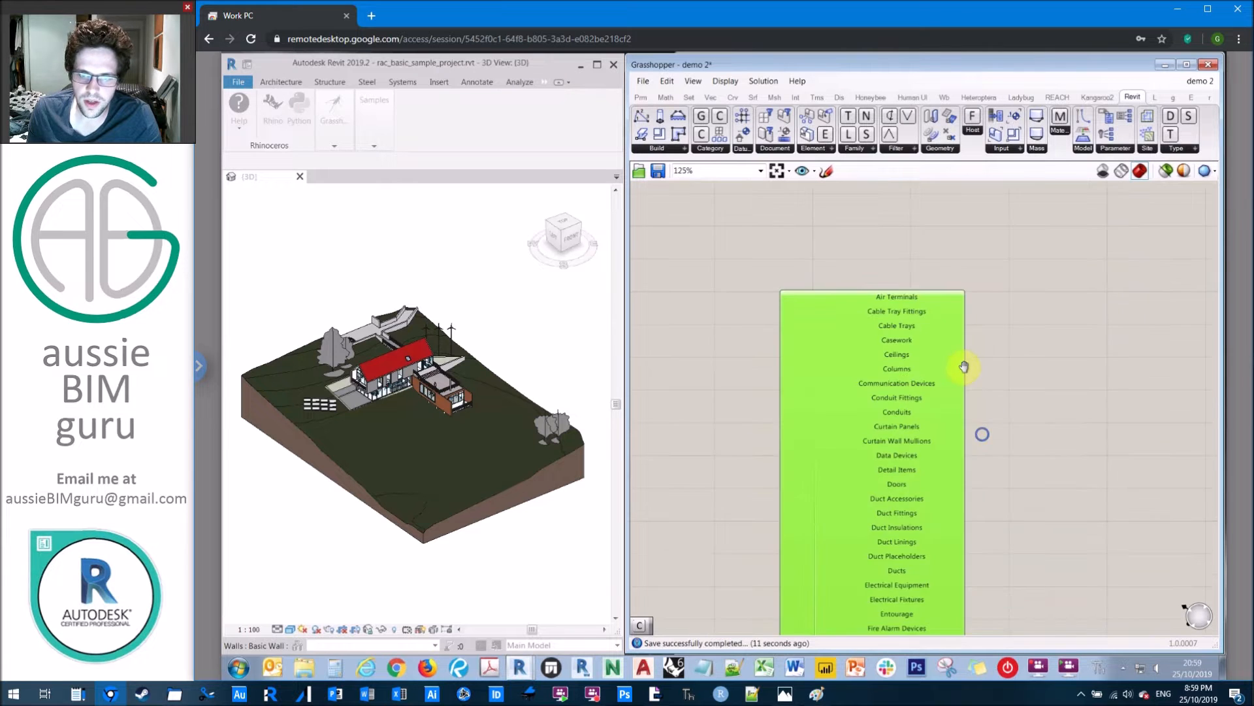
{"action": "scroll", "coordinate": [855, 370], "scroll_direction": "up", "scroll_amount": 2}
{"action": "left_click", "coordinate": [802, 342]}
{"action": "left_click", "coordinate": [801, 356]}
{"action": "left_click", "coordinate": [802, 370]}
{"action": "left_click", "coordinate": [802, 413]}
{"action": "left_click", "coordinate": [803, 474]}
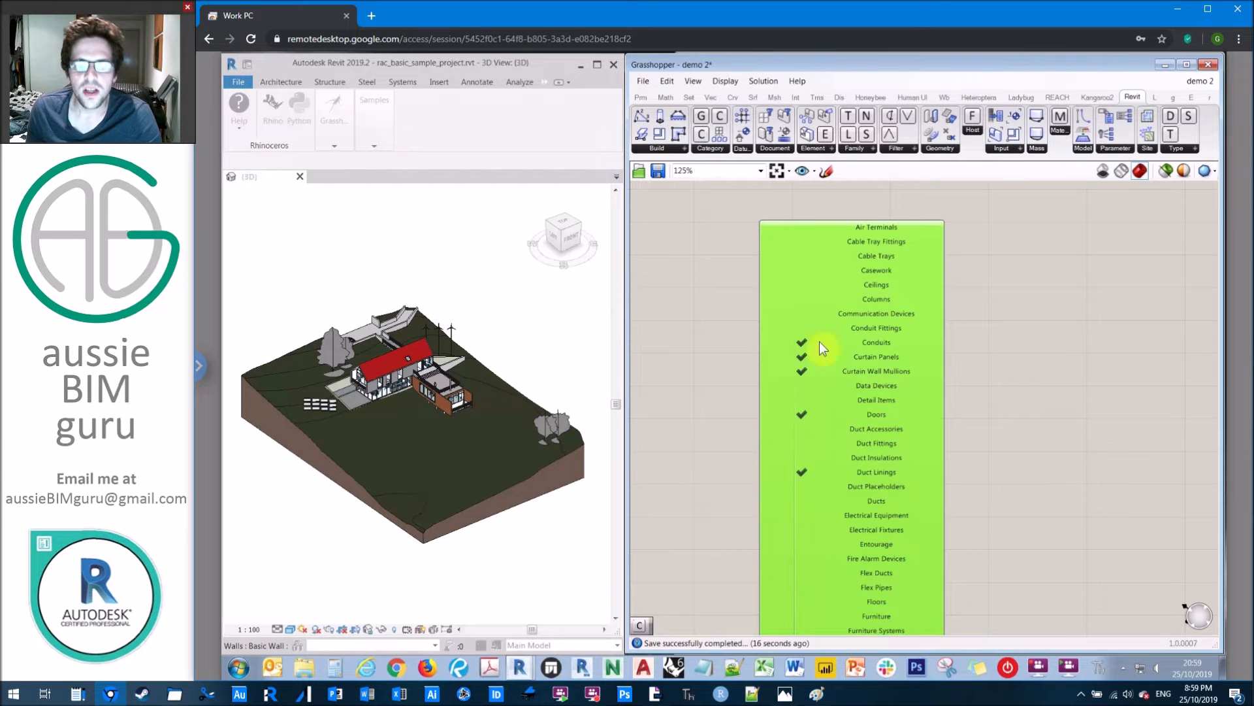
Return the category picker to a dropdown list and choose the Walls category
{"action": "right_click", "coordinate": [825, 277]}
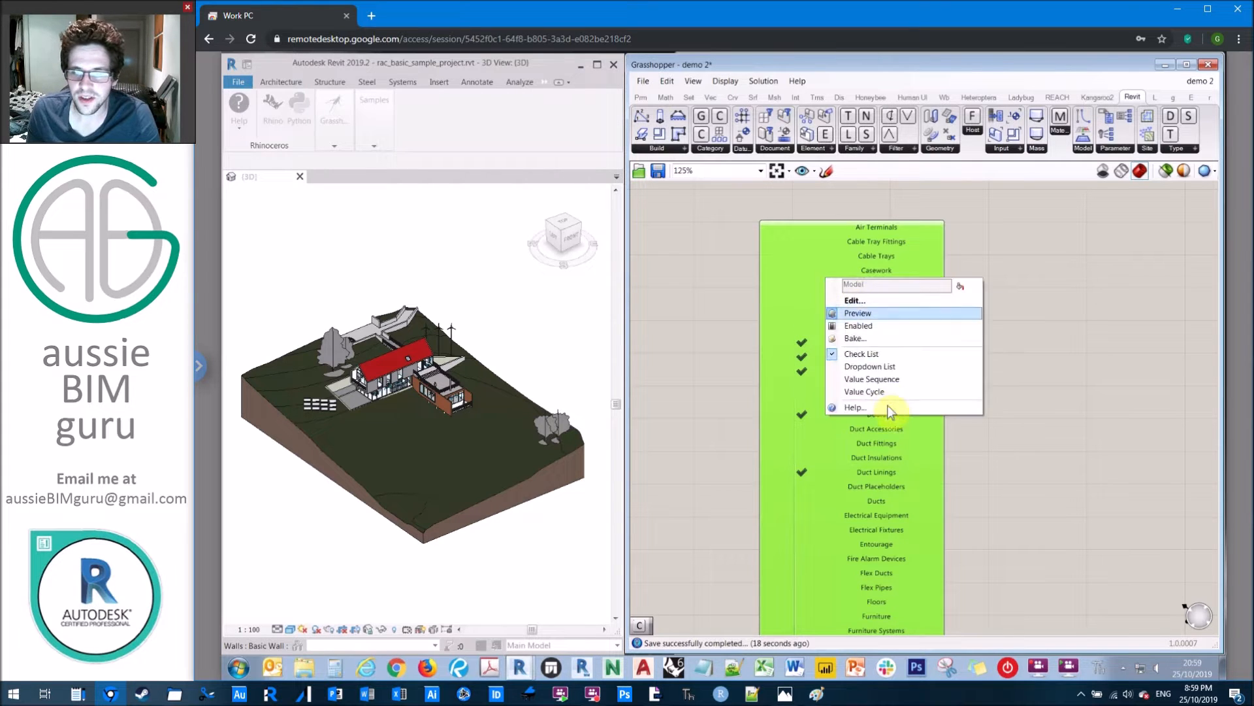
{"action": "left_click", "coordinate": [885, 366]}
{"action": "scroll", "coordinate": [938, 225], "scroll_direction": "up", "scroll_amount": 2}
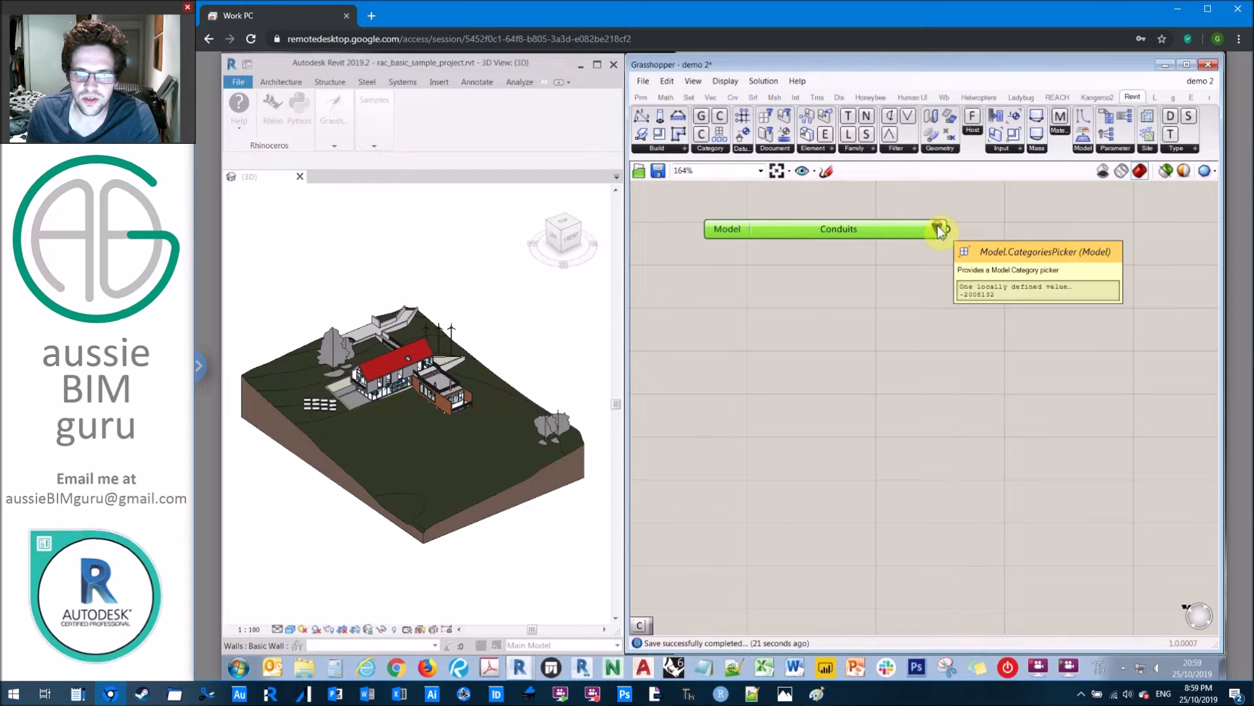
{"action": "left_click", "coordinate": [938, 225]}
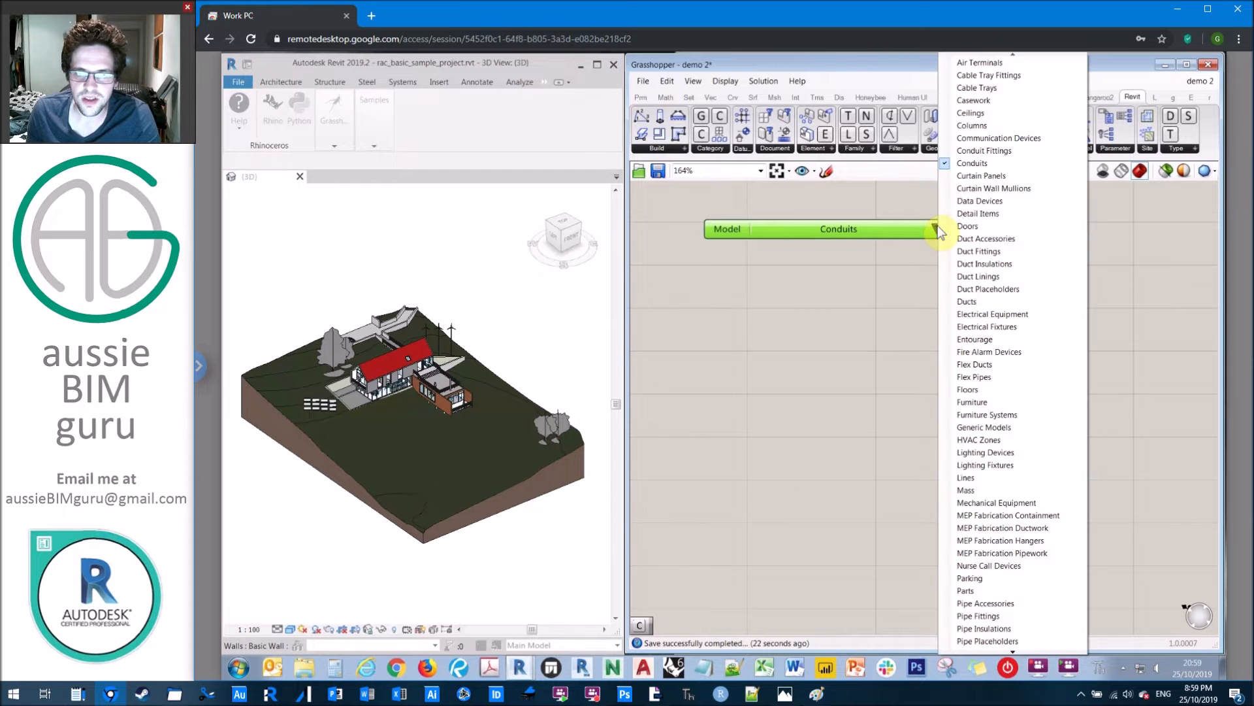
{"action": "left_click", "coordinate": [997, 651]}
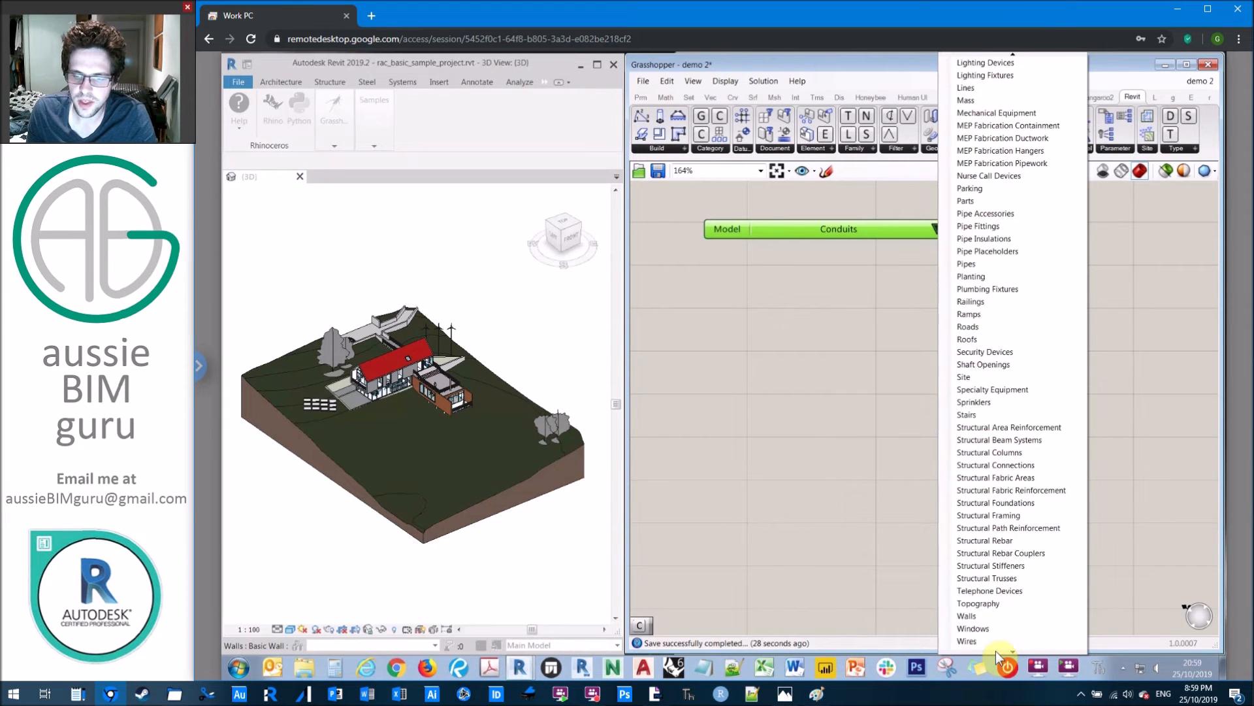
{"action": "left_click", "coordinate": [969, 616]}
{"action": "left_click_drag", "start_coordinate": [837, 235], "coordinate": [802, 267]}
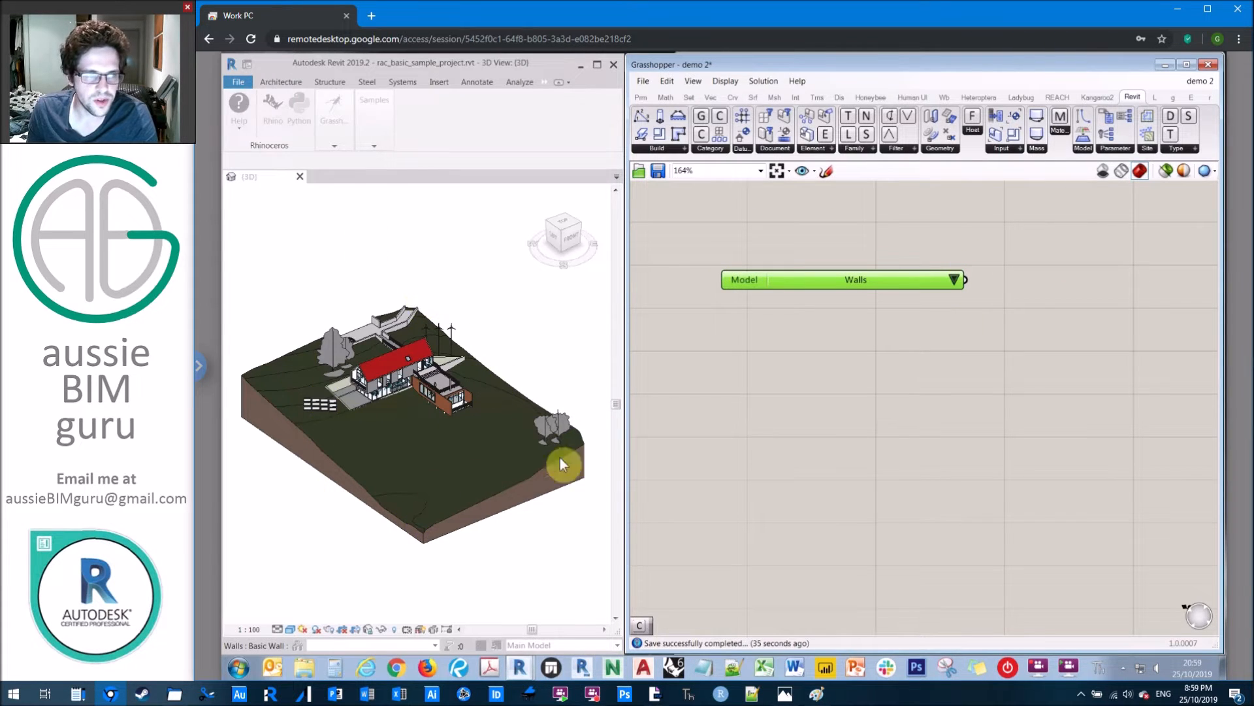
{"action": "left_click", "coordinate": [983, 232]}
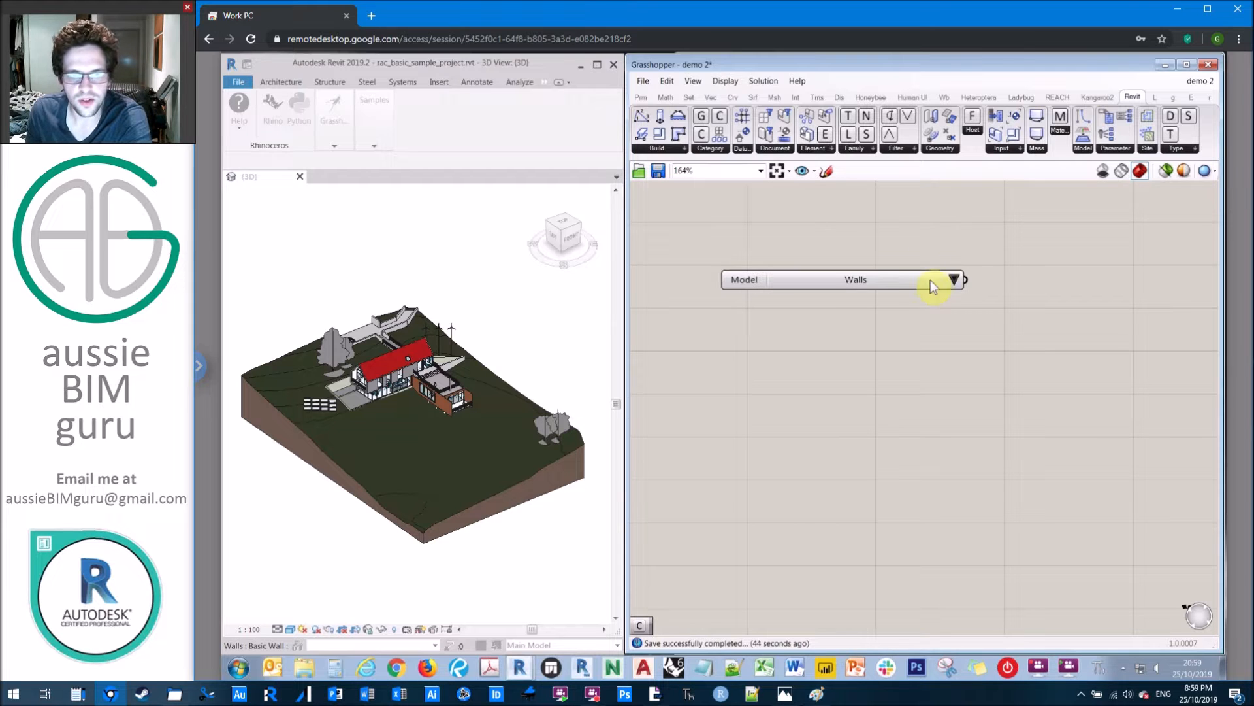
Place a Document.Elements component in line with the Walls picker, leaving room between them for another component
{"action": "left_click", "coordinate": [856, 287]}
{"action": "left_click", "coordinate": [1022, 320]}
{"action": "right_click_drag", "start_coordinate": [1019, 312], "coordinate": [986, 341]}
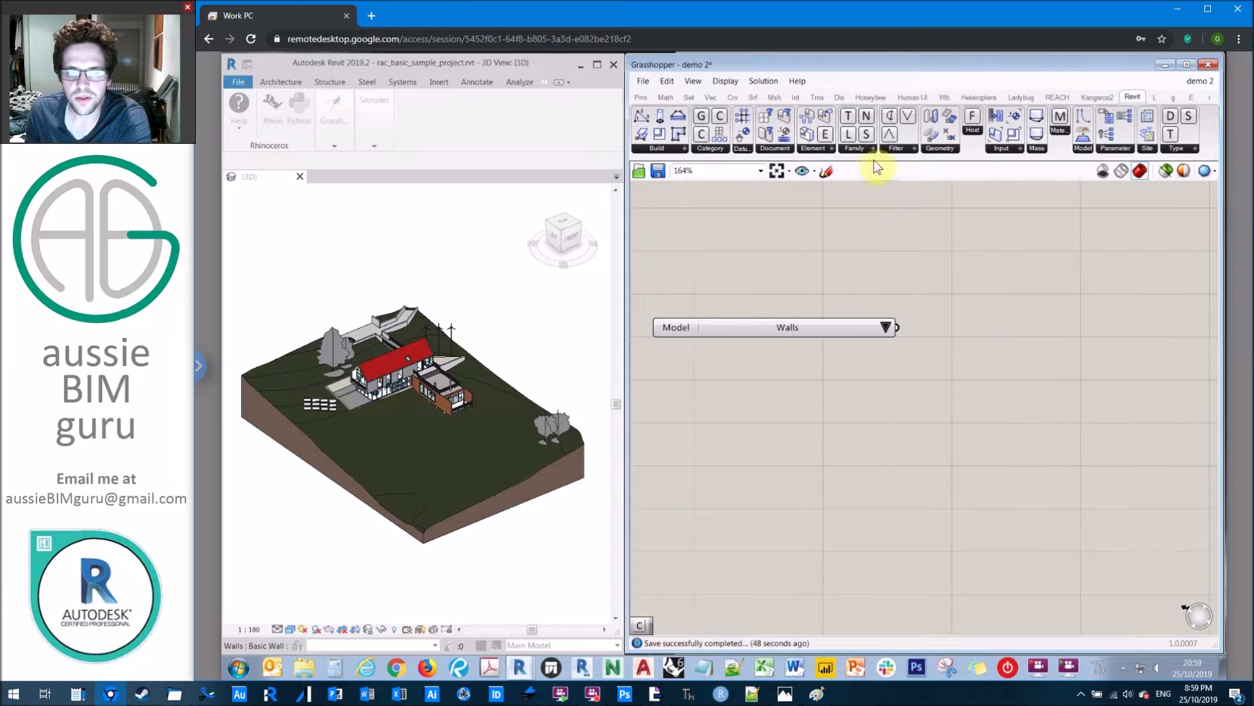
{"action": "left_click", "coordinate": [810, 147]}
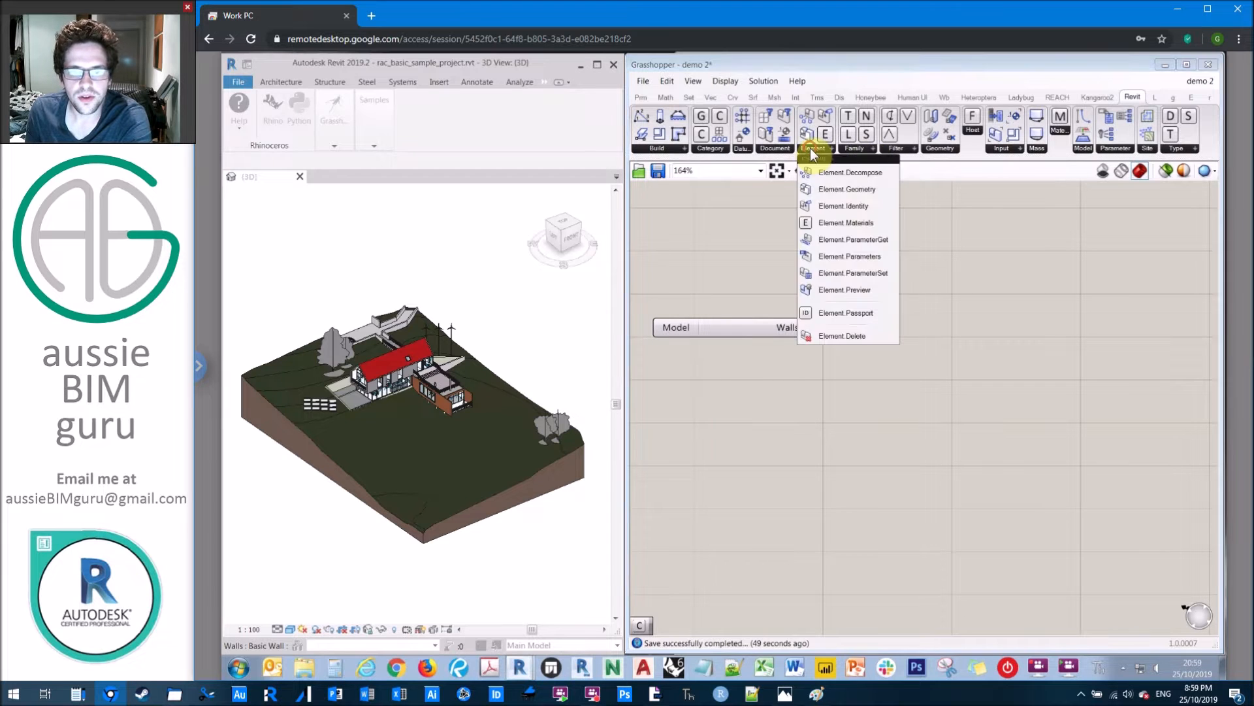
{"action": "left_click", "coordinate": [777, 149]}
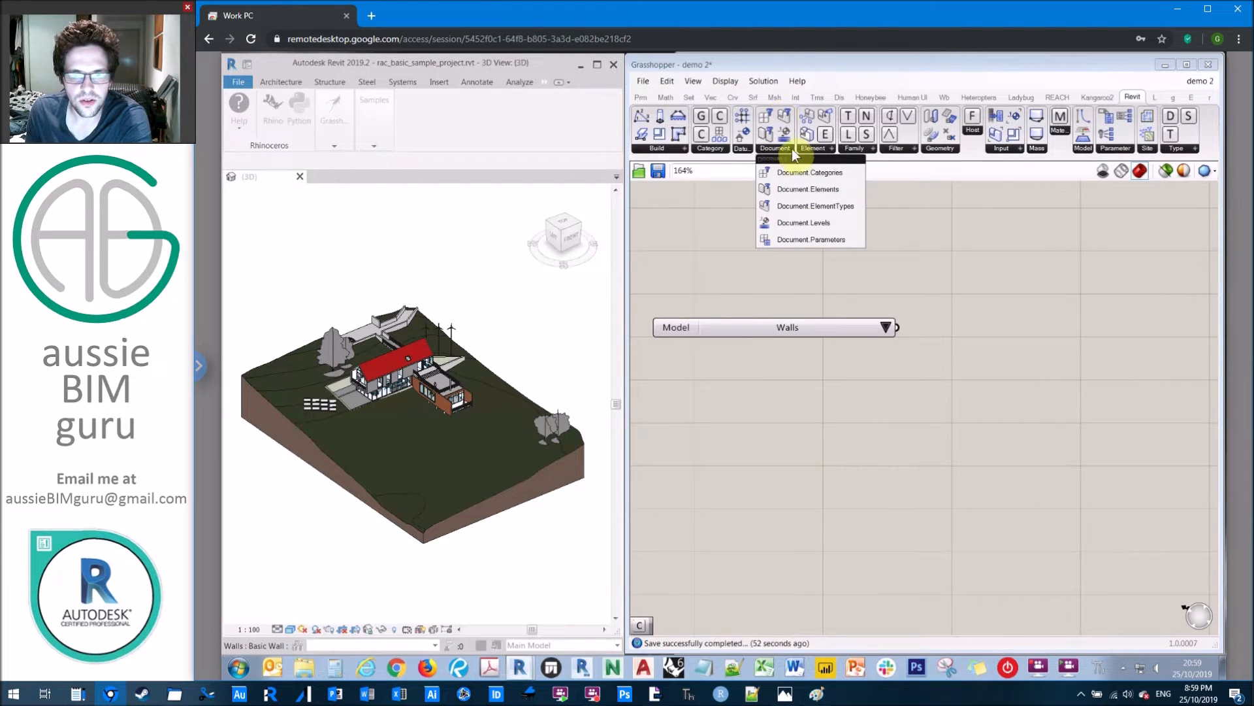
{"action": "left_click", "coordinate": [805, 191]}
{"action": "left_click", "coordinate": [1095, 288]}
{"action": "right_click_drag", "start_coordinate": [1109, 246], "coordinate": [1021, 234]}
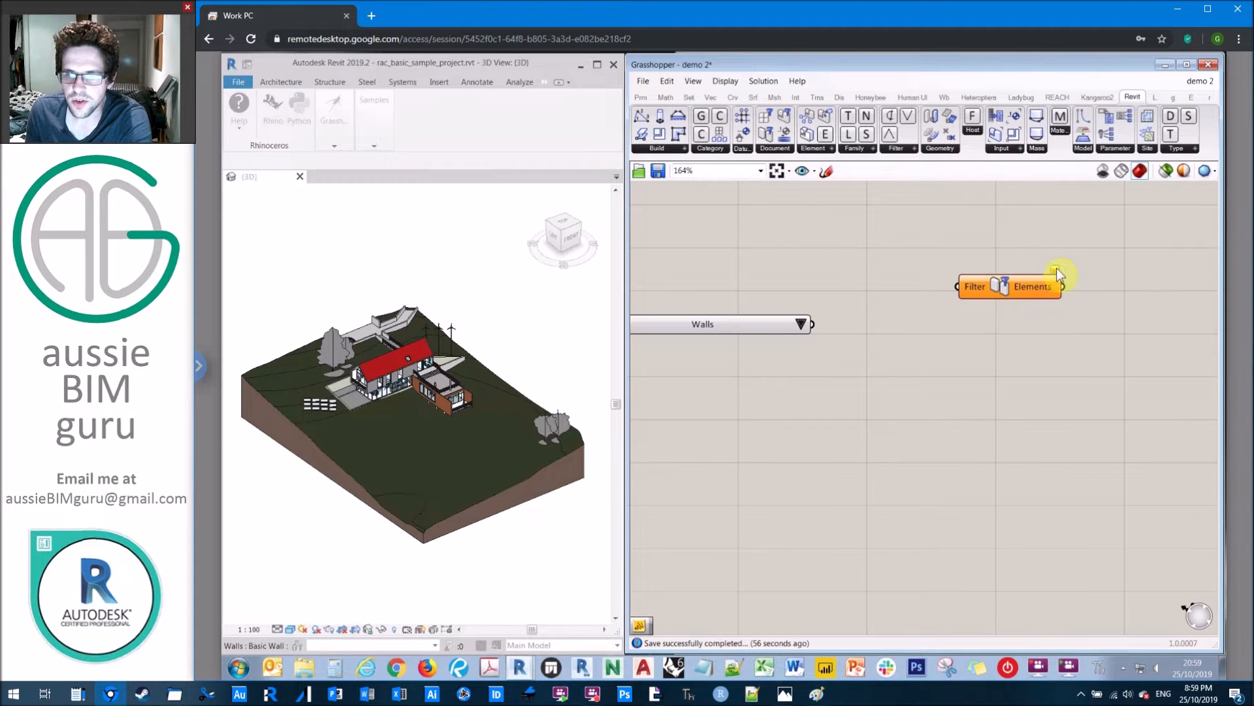
{"action": "mouse_move", "coordinate": [1056, 268]}
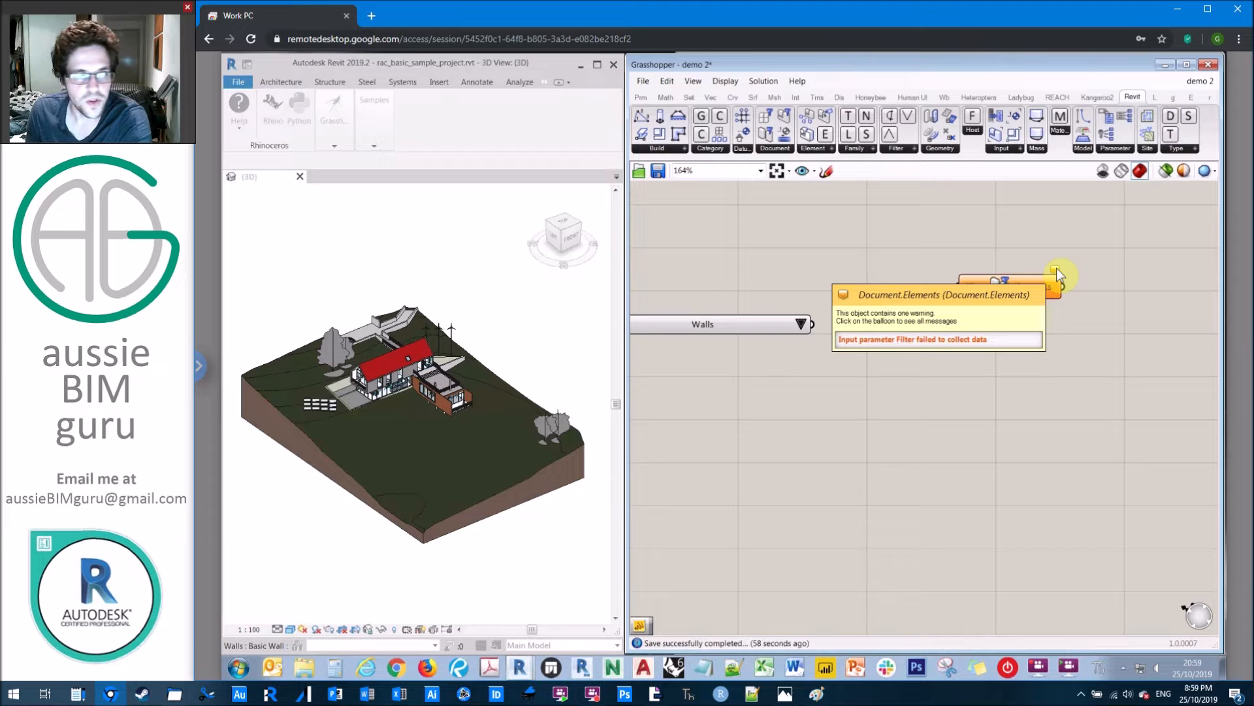
{"action": "left_click_drag", "start_coordinate": [1022, 284], "coordinate": [1131, 329]}
{"action": "left_click", "coordinate": [929, 276]}
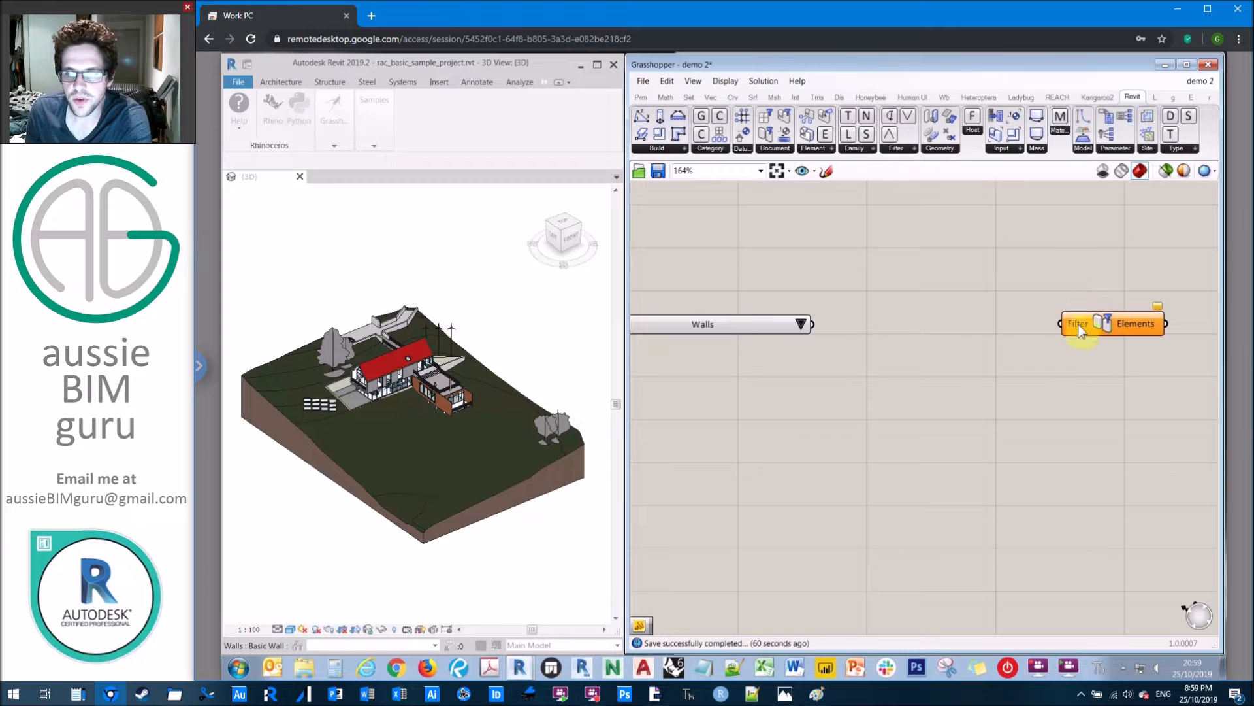
Insert a category filter component and wire the Walls picker through it into the Filter input of Document.Elements
{"action": "left_click", "coordinate": [895, 149]}
{"action": "left_click_drag", "start_coordinate": [954, 213], "coordinate": [939, 320]}
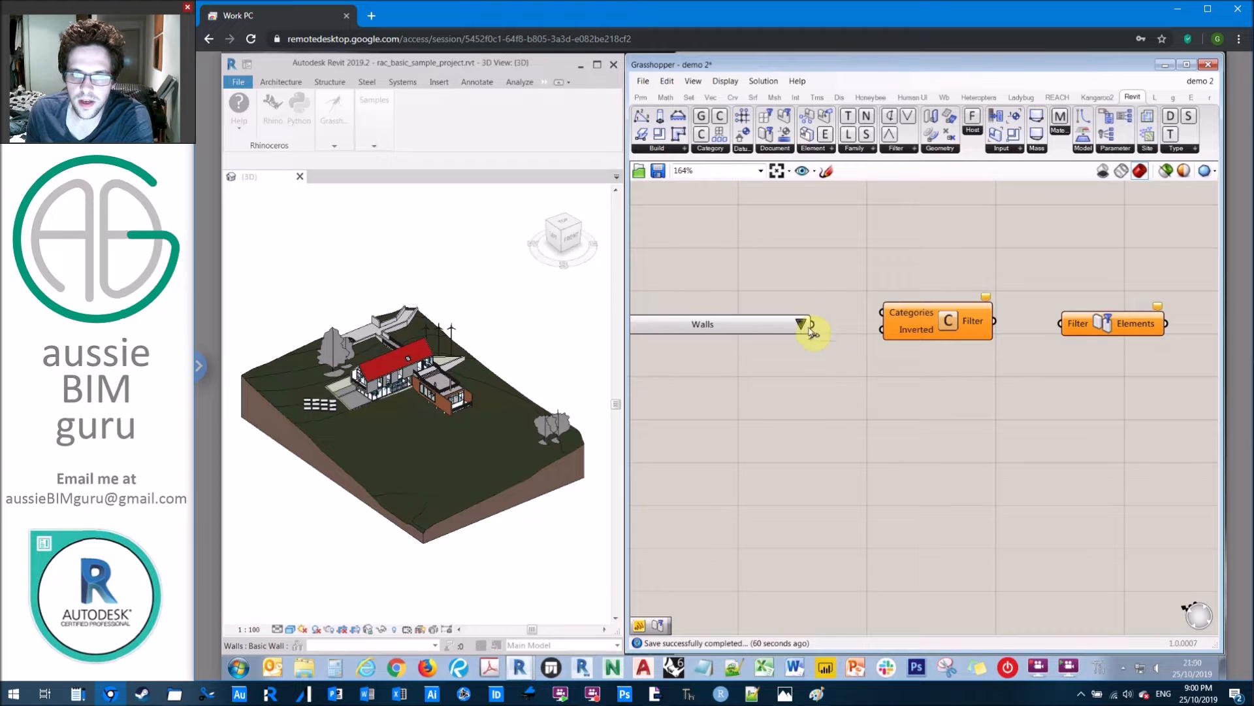
{"action": "left_click_drag", "start_coordinate": [812, 326], "coordinate": [1107, 331]}
{"action": "left_click", "coordinate": [1121, 290]}
{"action": "right_click_drag", "start_coordinate": [1121, 291], "coordinate": [893, 288]}
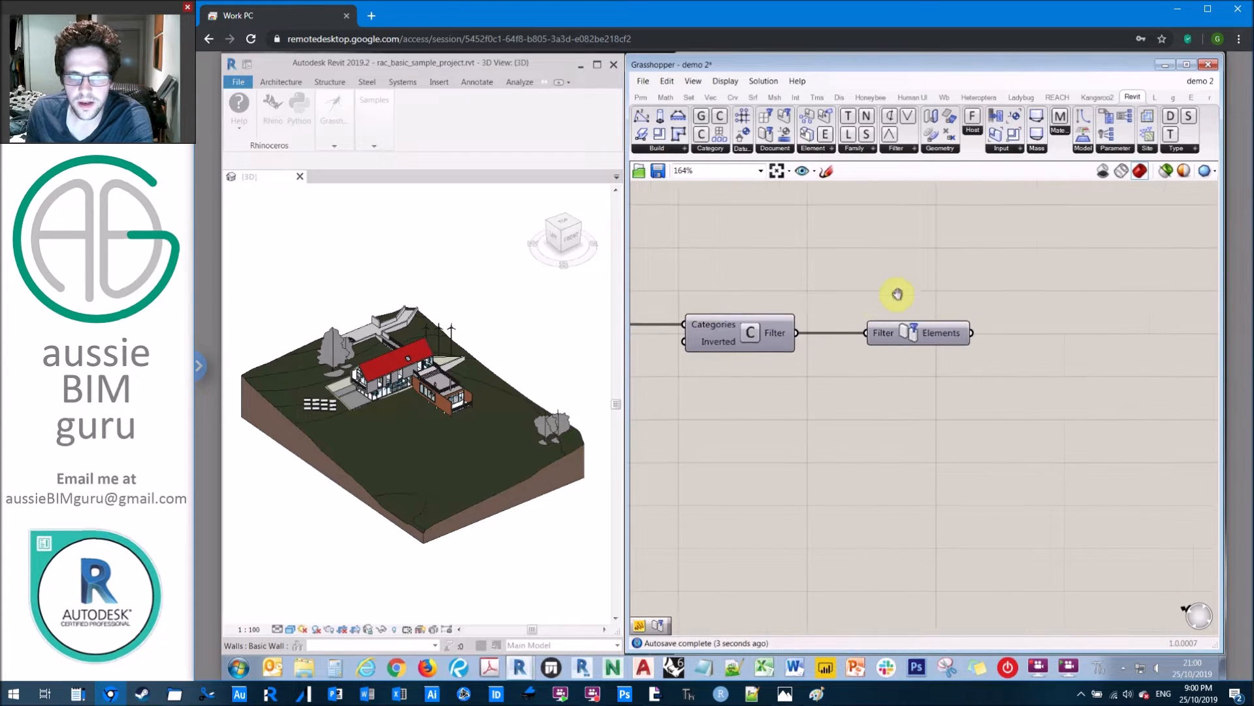
Review the filtered walls in an enlarged Panel wired to the Elements output, and delete that Panel
{"action": "left_click", "coordinate": [640, 98]}
{"action": "left_click_drag", "start_coordinate": [828, 134], "coordinate": [1110, 375]}
{"action": "left_click_drag", "start_coordinate": [931, 337], "coordinate": [1039, 371]}
{"action": "right_click_drag", "start_coordinate": [1022, 270], "coordinate": [864, 266]}
{"action": "left_click_drag", "start_coordinate": [1016, 409], "coordinate": [1158, 510]}
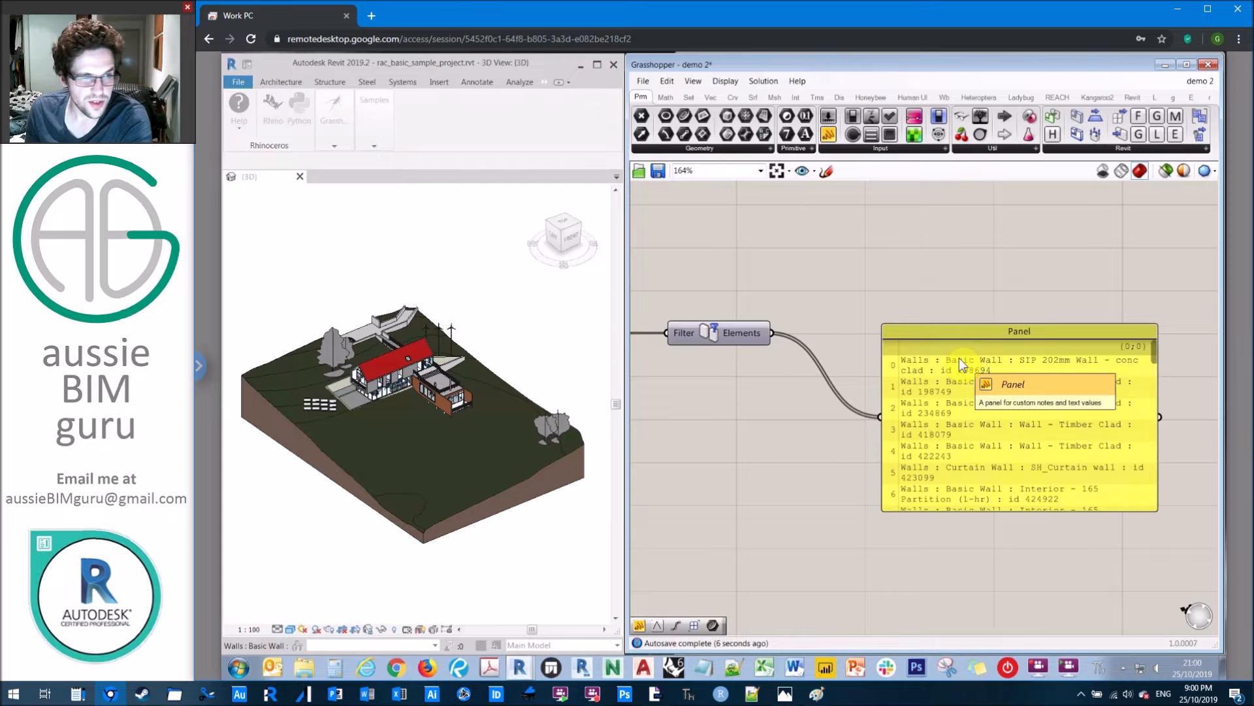
{"action": "left_click_drag", "start_coordinate": [1155, 356], "coordinate": [1151, 519]}
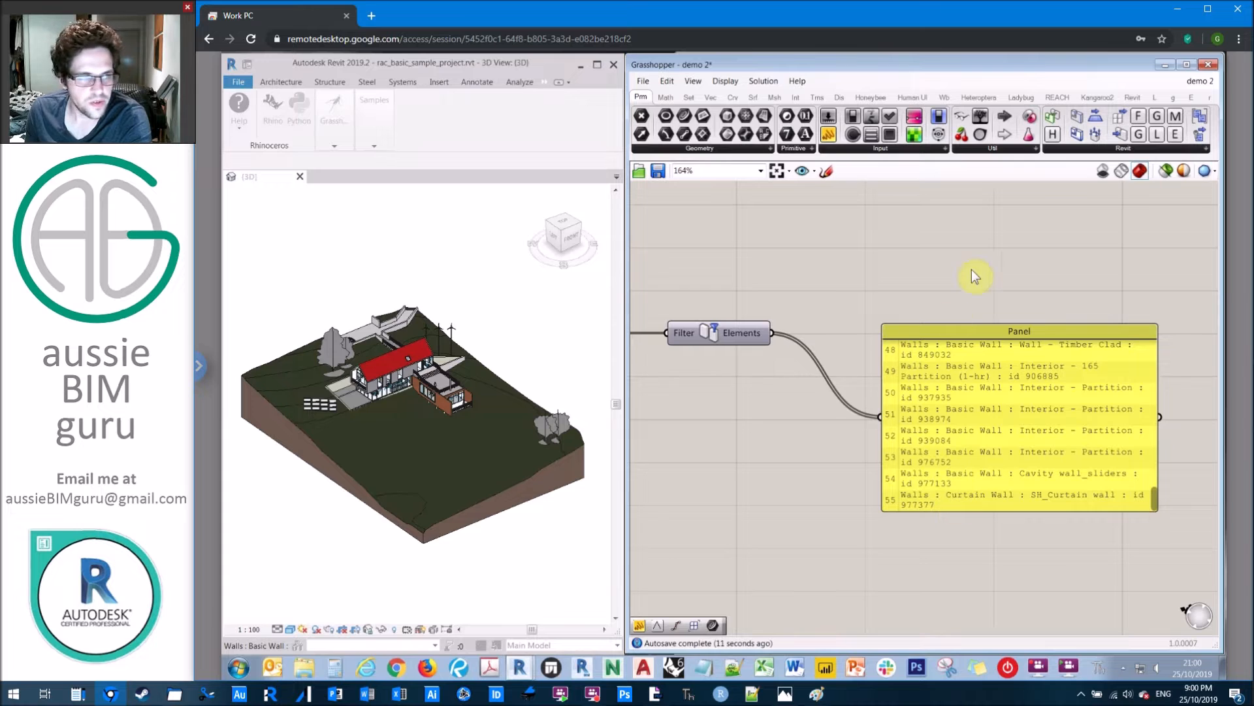
{"action": "left_click_drag", "start_coordinate": [975, 266], "coordinate": [922, 371]}
{"action": "key", "text": "Delete"}
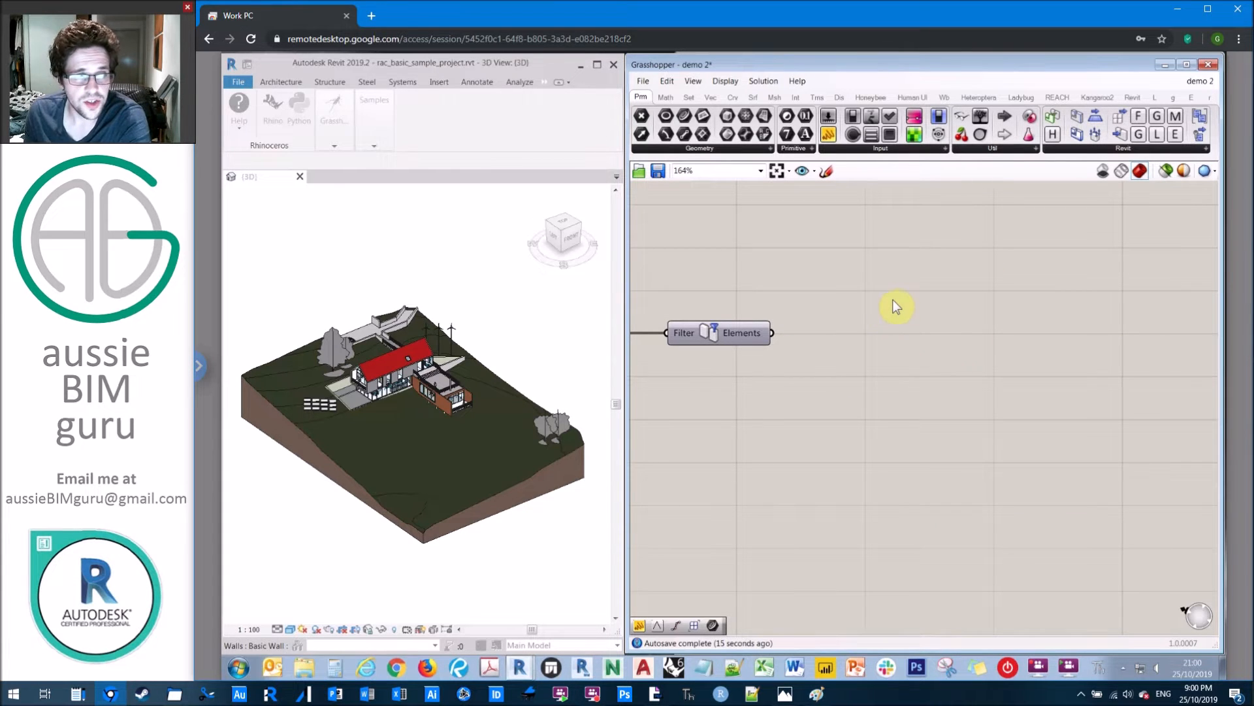
Set all model categories to Halftone in the Revit 3D view's Visibility/Graphic Overrides
{"action": "left_click", "coordinate": [416, 230]}
{"action": "key", "text": "v"}
{"action": "key", "text": "g"}
{"action": "left_click", "coordinate": [455, 437]}
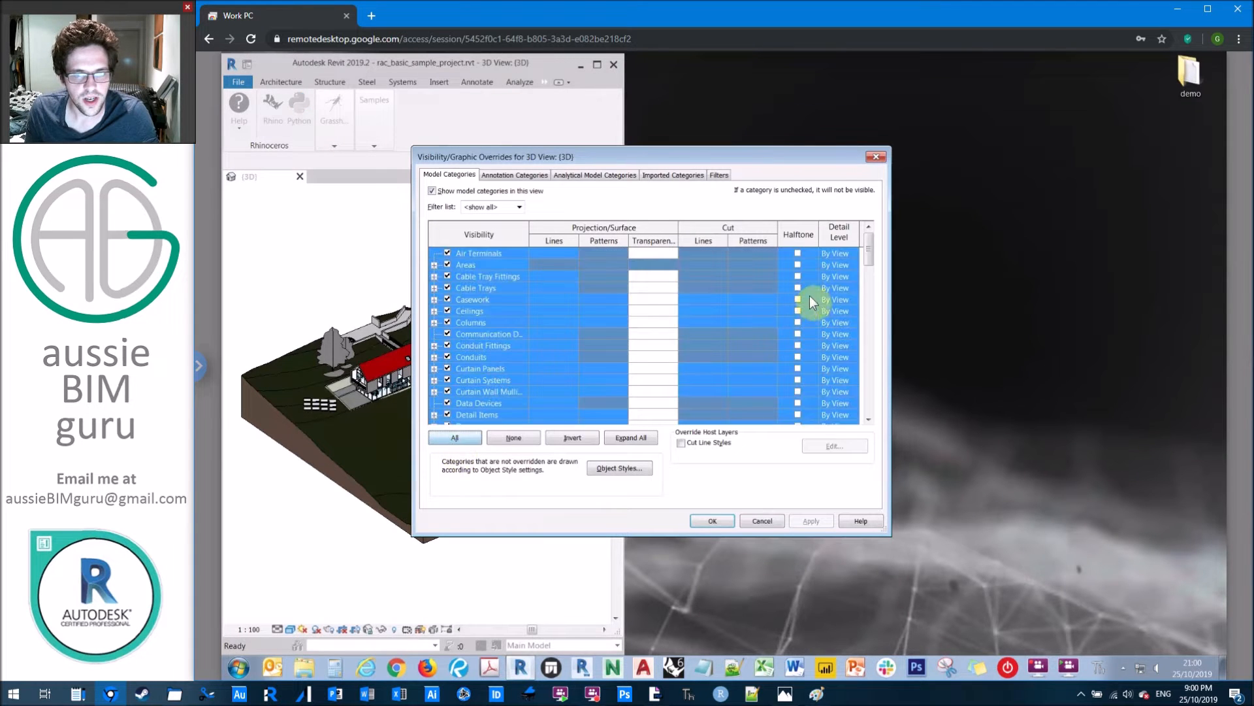
{"action": "left_click", "coordinate": [797, 298]}
{"action": "left_click", "coordinate": [517, 367]}
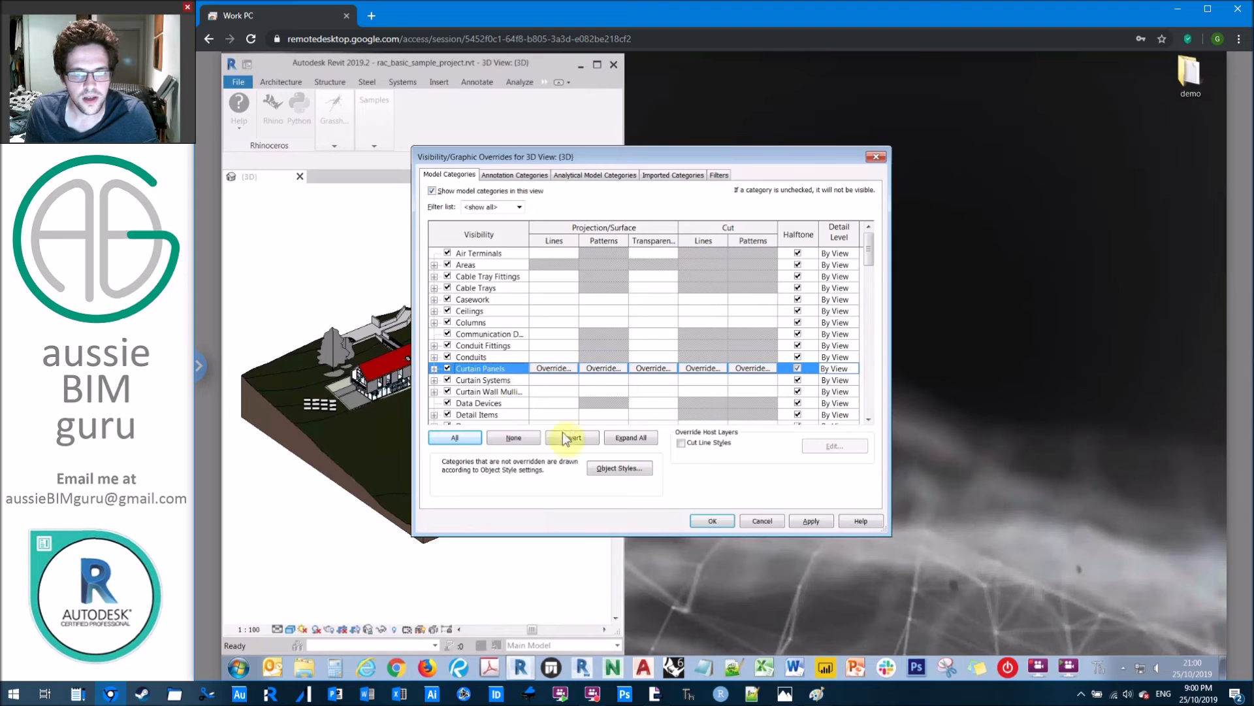
{"action": "left_click", "coordinate": [717, 521]}
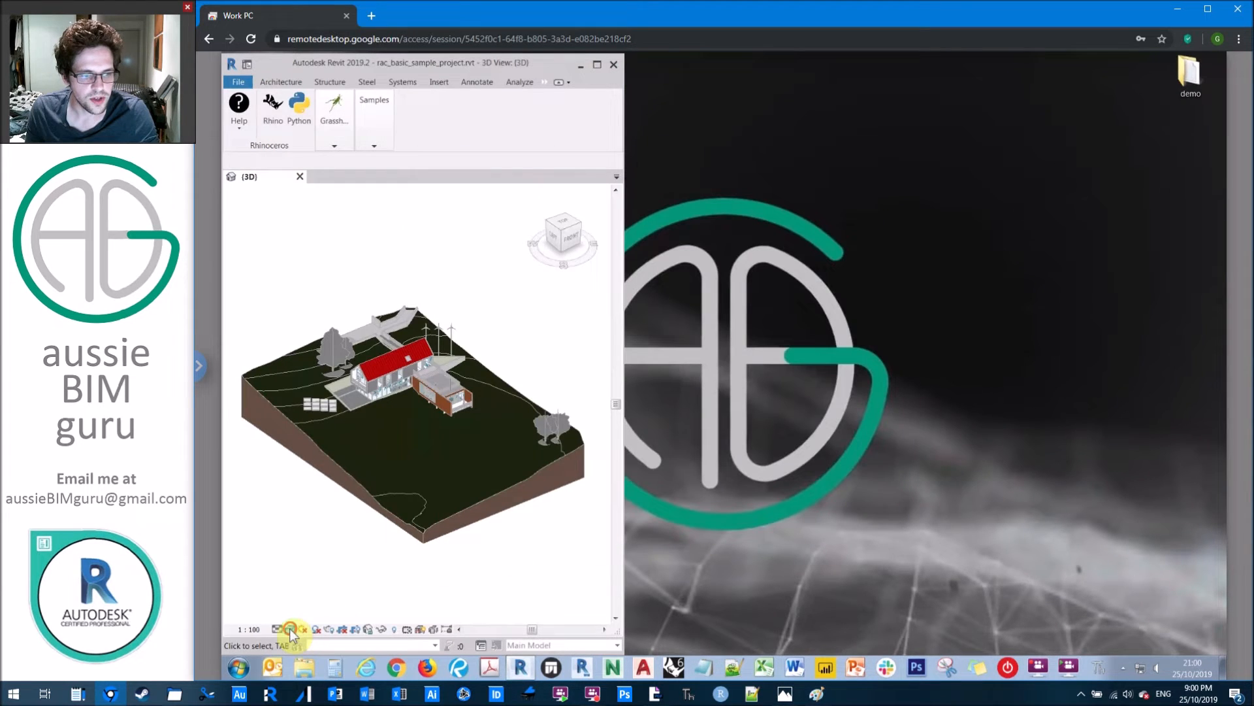
Display the Revit 3D view as wireframe and bring the Grasshopper window back beside it
{"action": "left_click", "coordinate": [822, 408]}
{"action": "left_click", "coordinate": [442, 239]}
{"action": "left_click", "coordinate": [466, 226]}
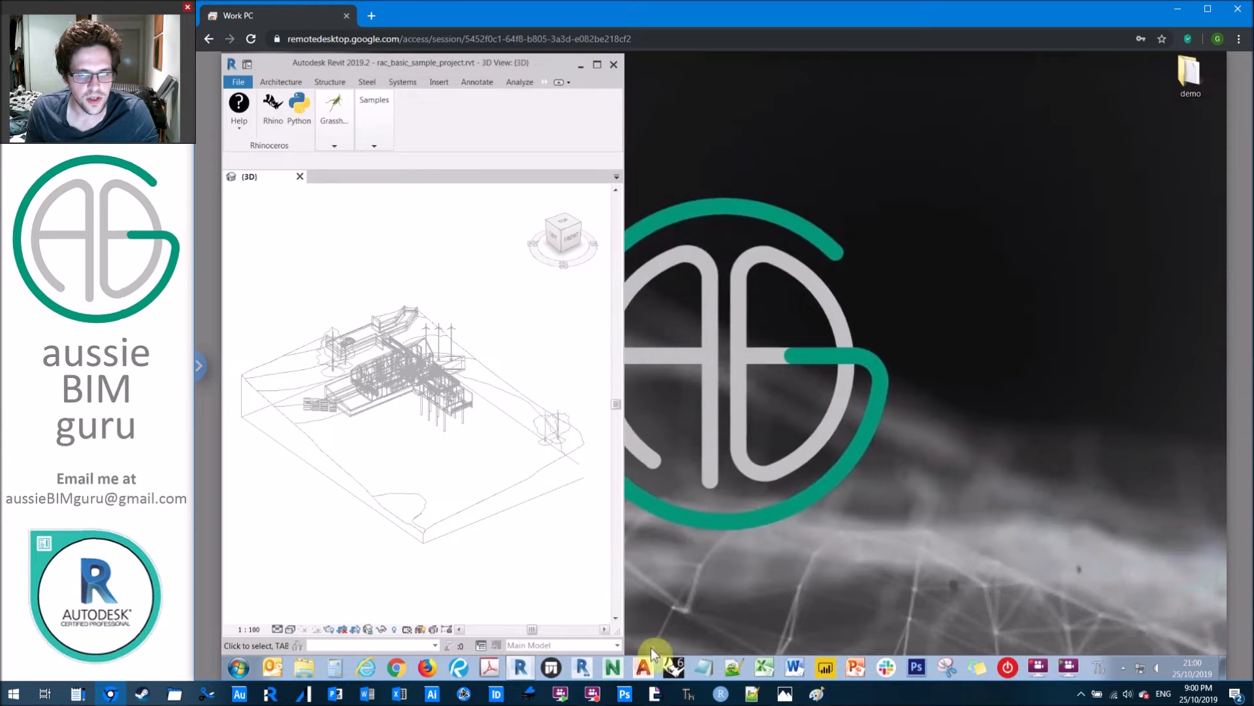
{"action": "left_click", "coordinate": [273, 110]}
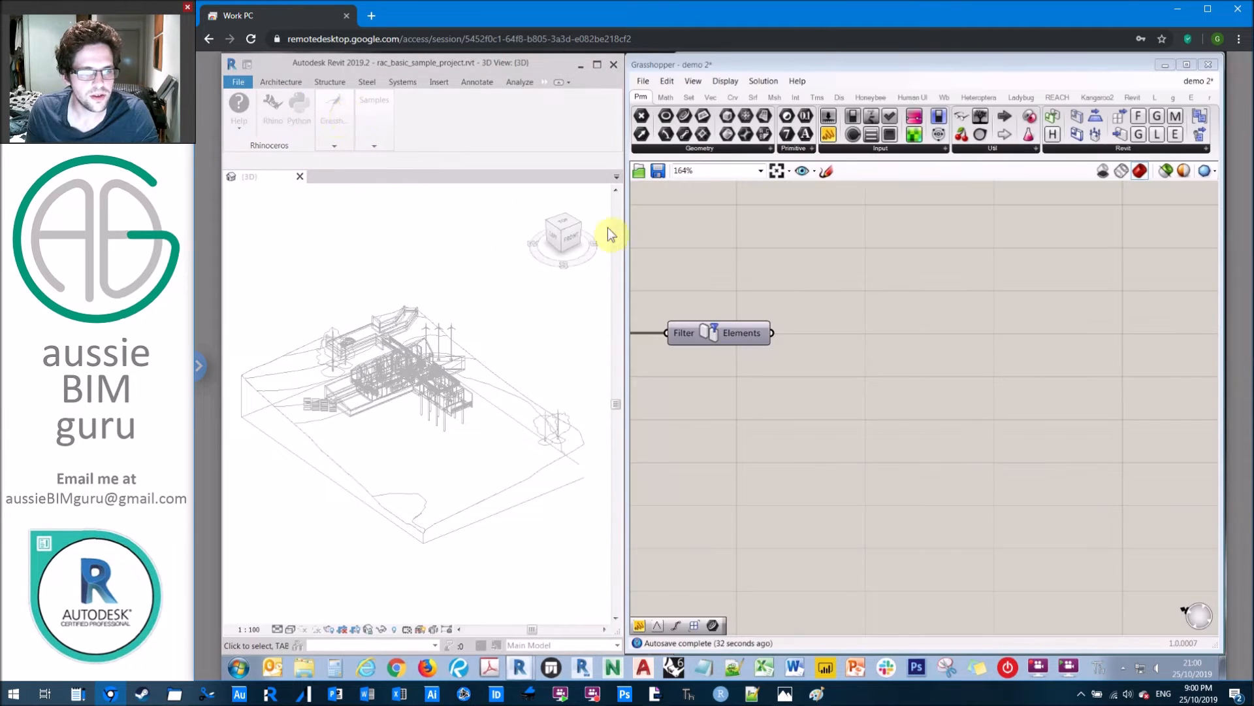
{"action": "left_click", "coordinate": [724, 260]}
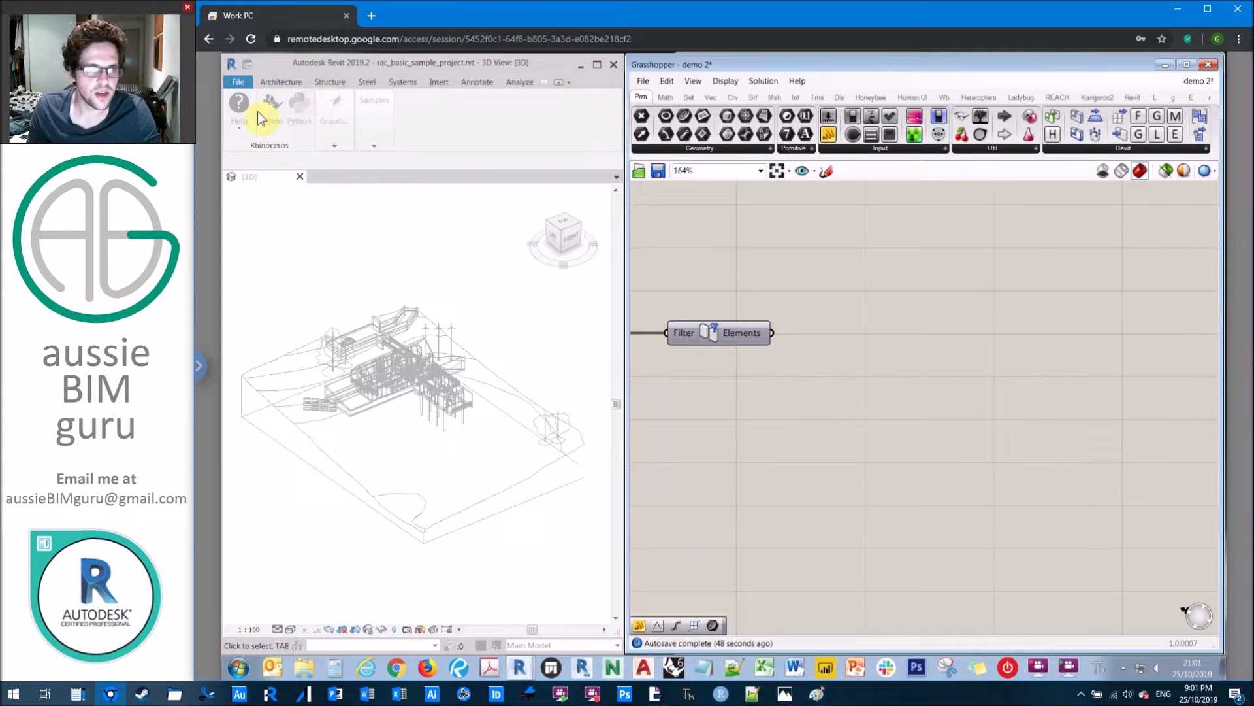
{"action": "left_click", "coordinate": [341, 231]}
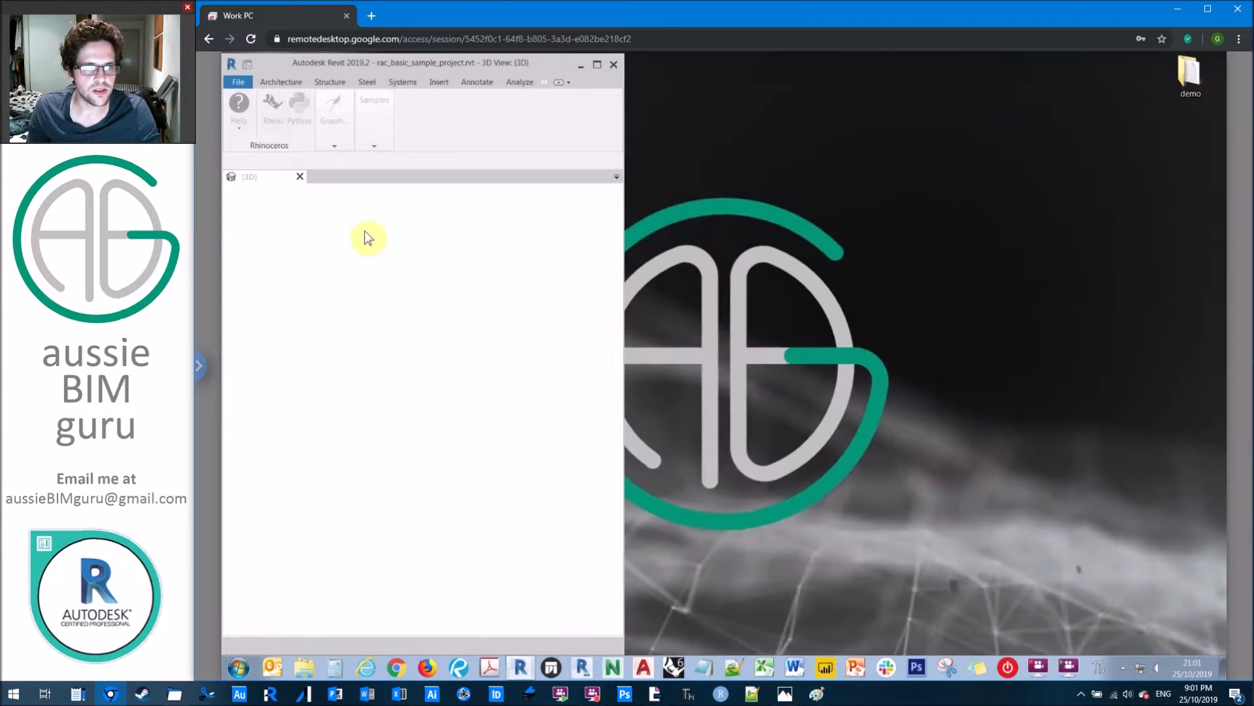
{"action": "left_click", "coordinate": [275, 123]}
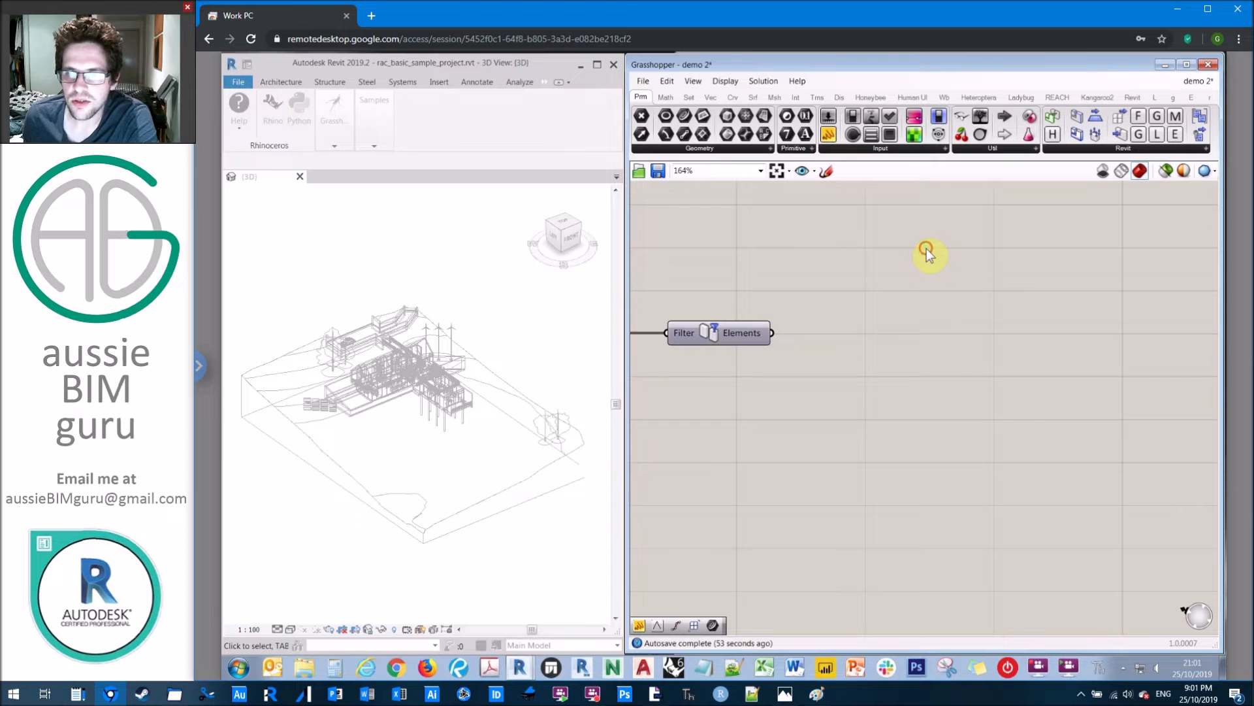
Add an Element.Geometry component and wire the Elements output of Document.Elements into it to preview the wall geometry
{"action": "left_click", "coordinate": [1134, 98]}
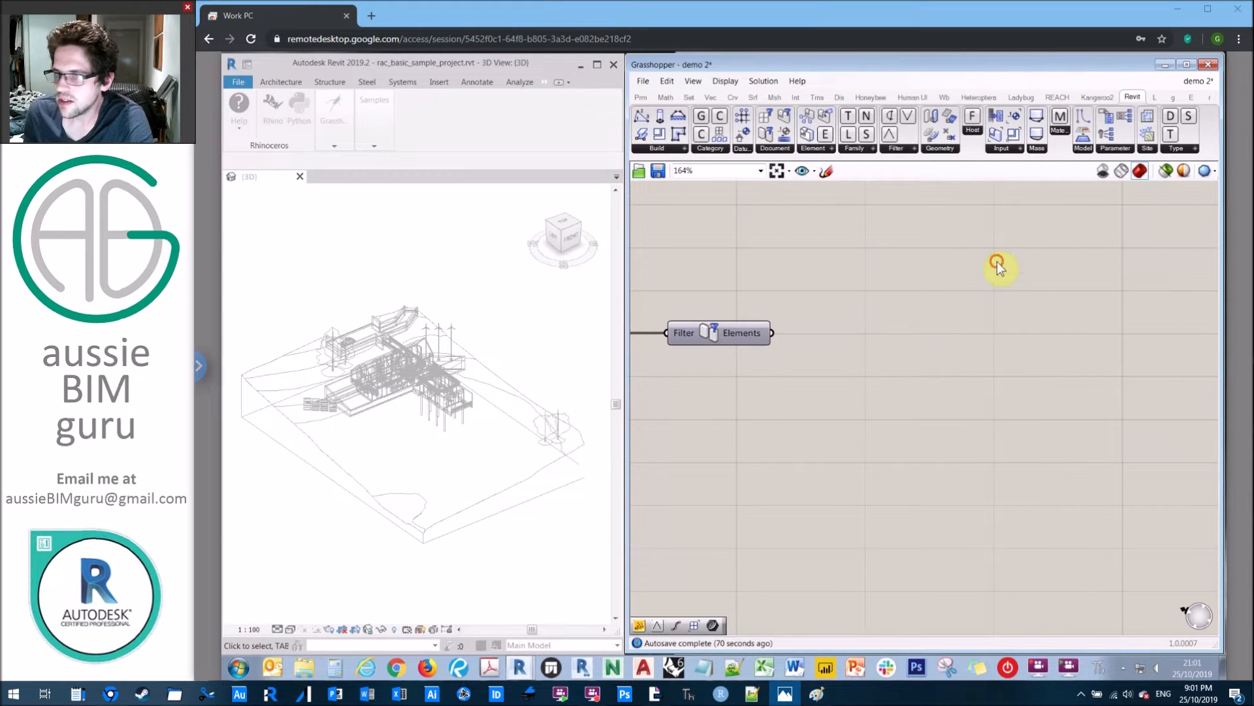
{"action": "left_click", "coordinate": [814, 150]}
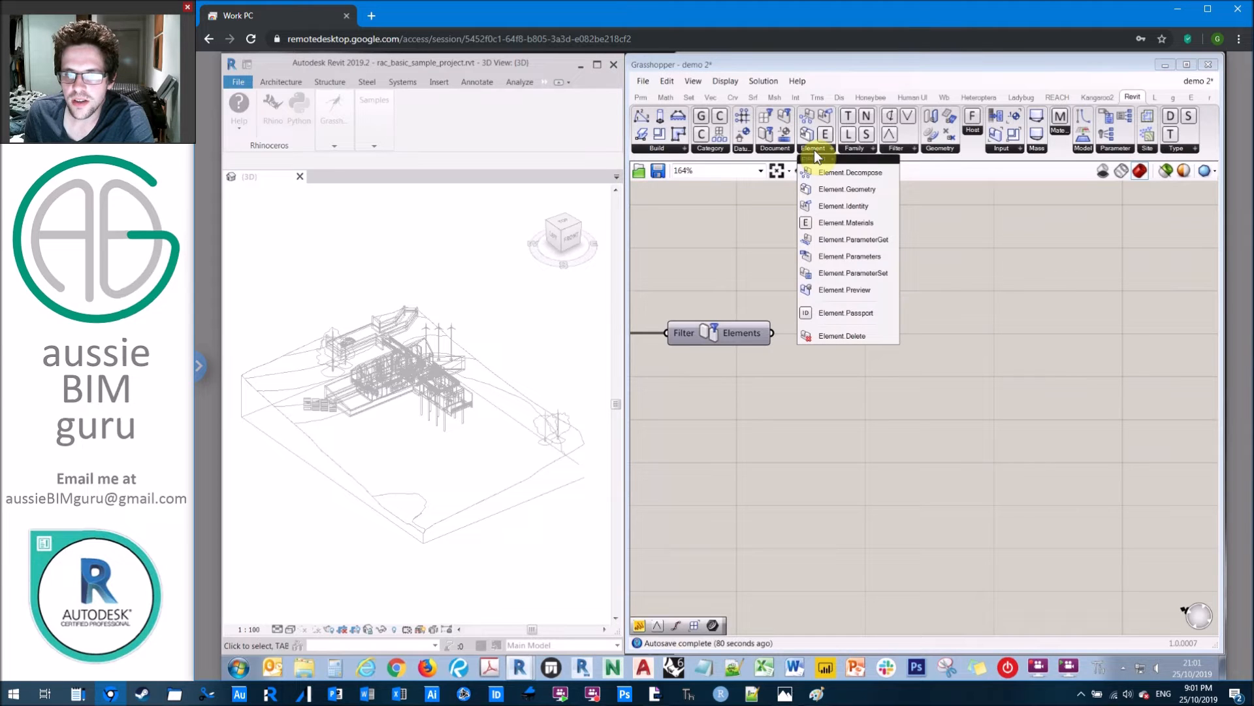
{"action": "left_click_drag", "start_coordinate": [830, 189], "coordinate": [871, 336]}
{"action": "left_click_drag", "start_coordinate": [772, 336], "coordinate": [856, 340]}
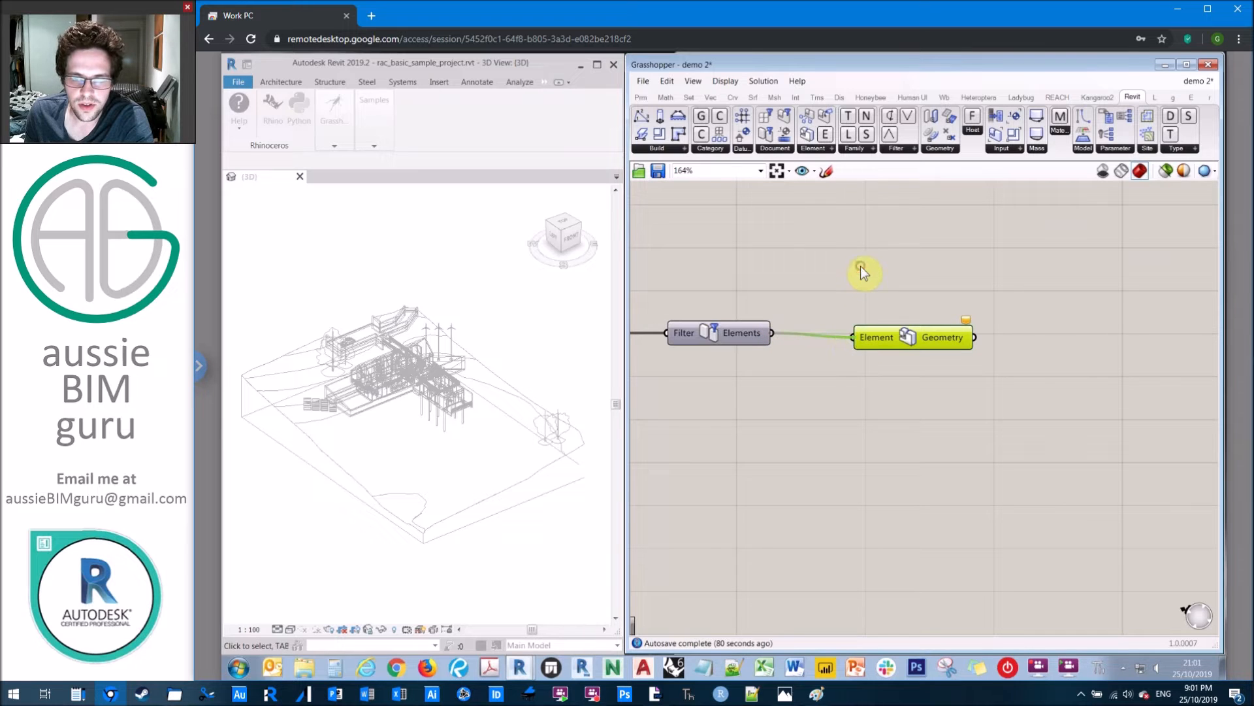
{"action": "left_click", "coordinate": [834, 261]}
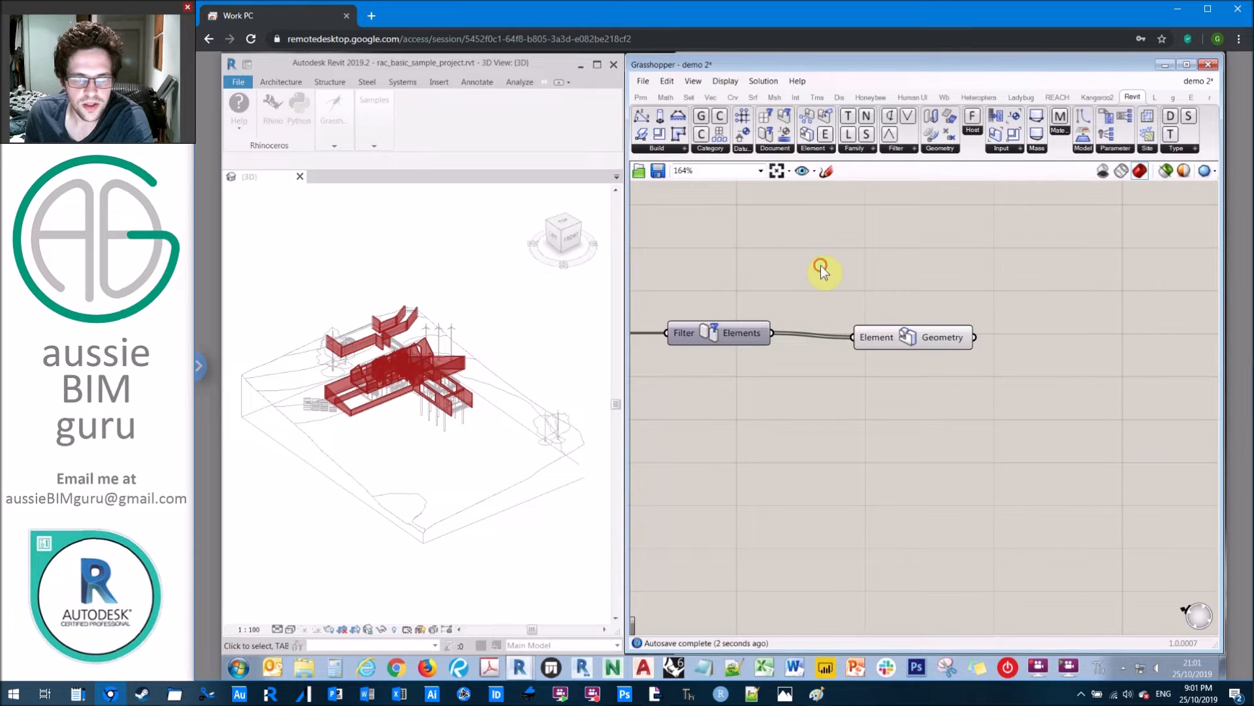
Examine the wall geometry preview up close in the Revit 3D view and in Rhino, and bring the Grasshopper canvas back beside Revit
{"action": "left_click", "coordinate": [461, 288]}
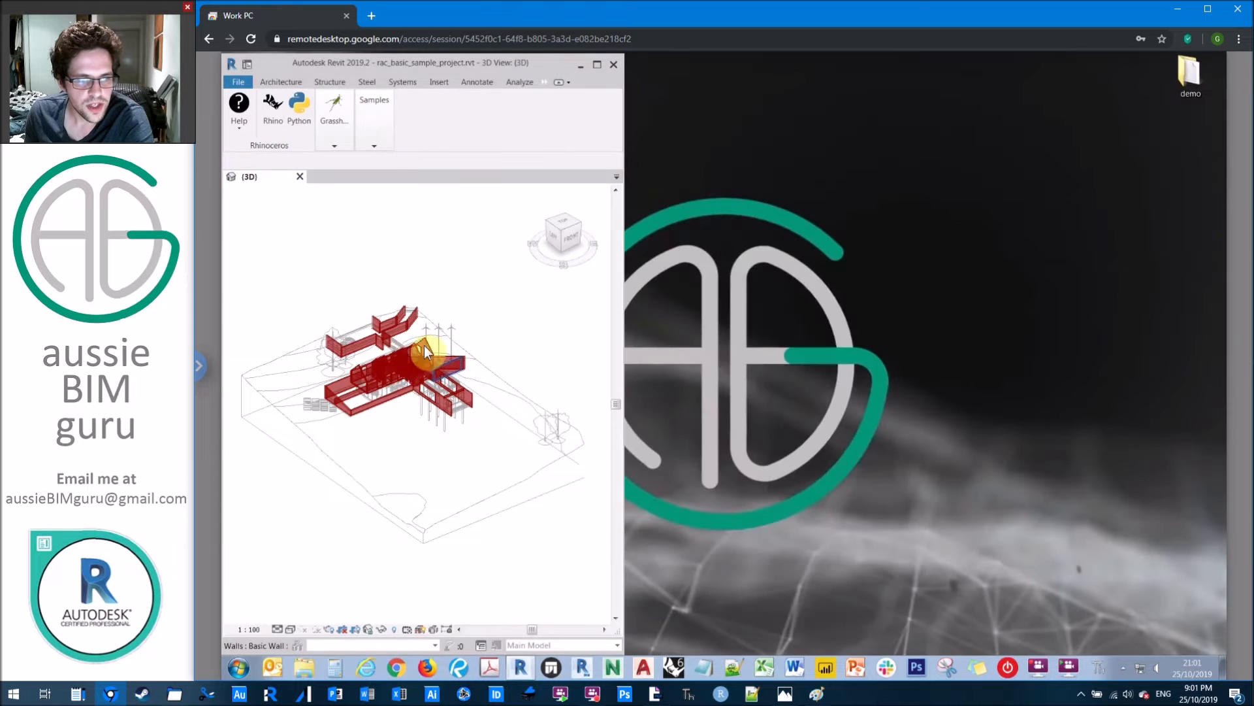
{"action": "scroll", "coordinate": [403, 362], "scroll_direction": "up", "scroll_amount": 5}
{"action": "middle_click_drag", "start_coordinate": [446, 369], "coordinate": [308, 272], "text": "shift"}
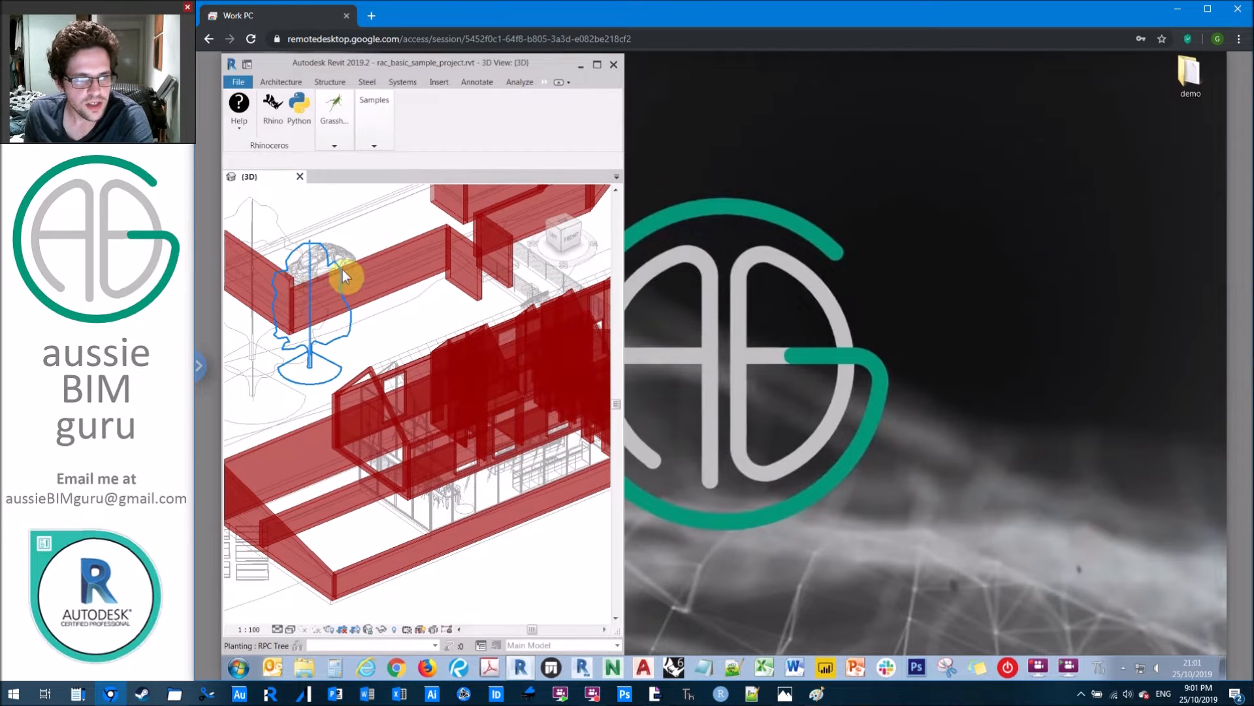
{"action": "left_click", "coordinate": [396, 247]}
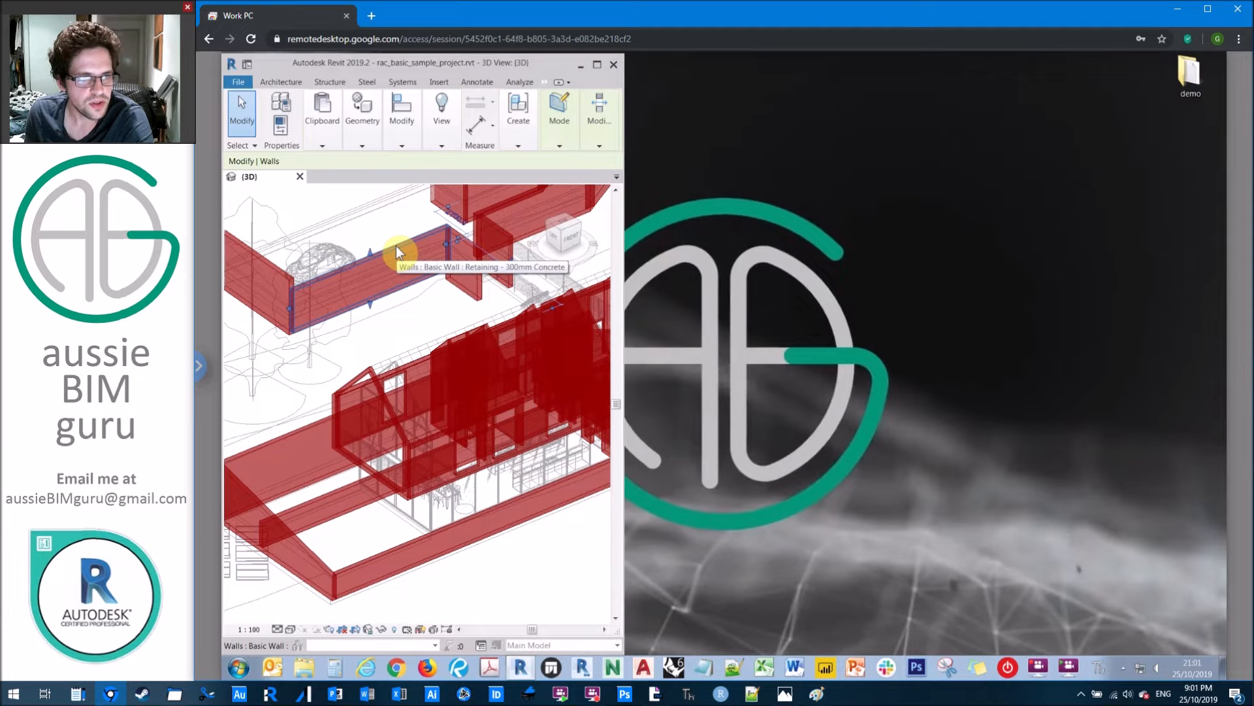
{"action": "scroll", "coordinate": [396, 247], "scroll_direction": "down", "scroll_amount": 1}
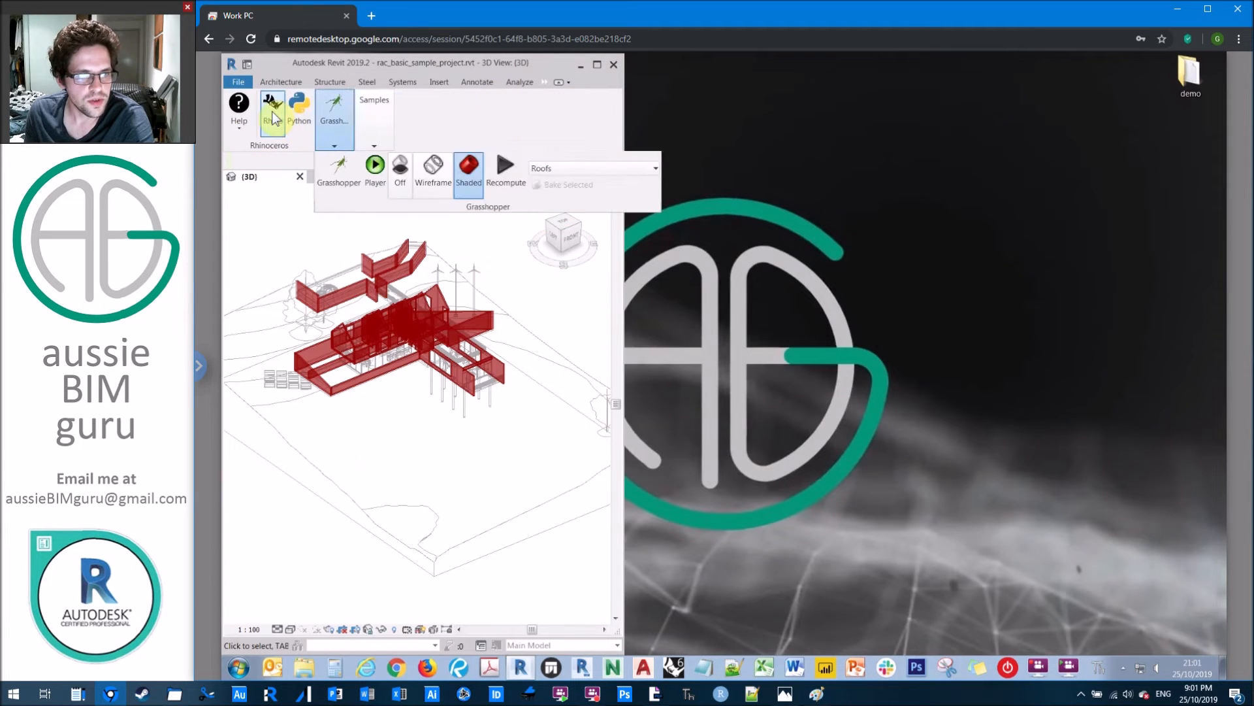
{"action": "left_click", "coordinate": [273, 111]}
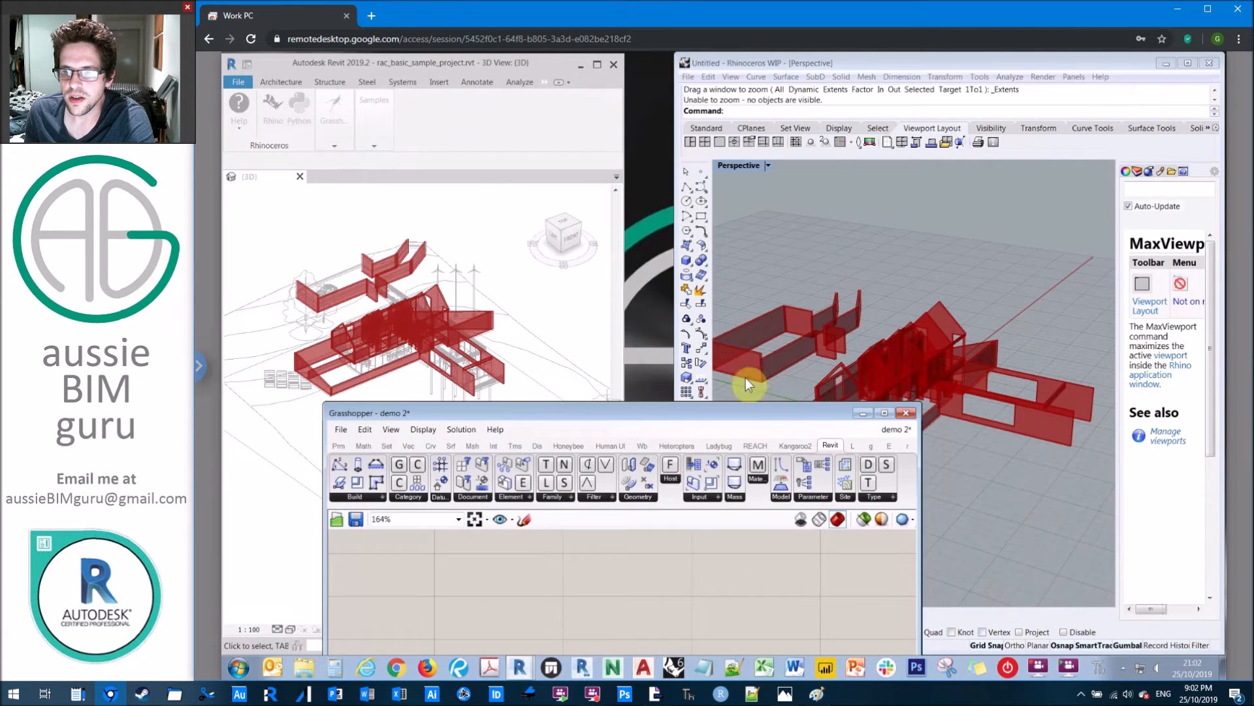
{"action": "left_click_drag", "start_coordinate": [783, 520], "coordinate": [1121, 67]}
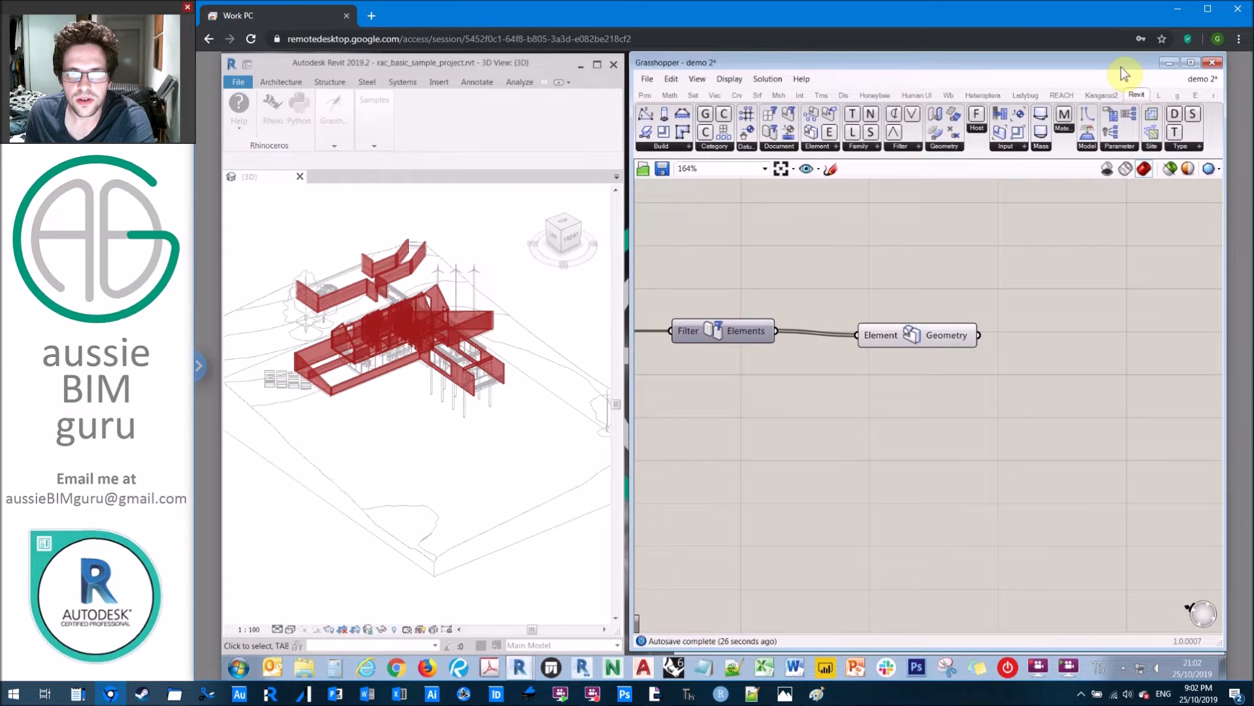
Show the Bake option for the Element.Geometry component and dismiss it without baking
{"action": "left_click", "coordinate": [931, 339]}
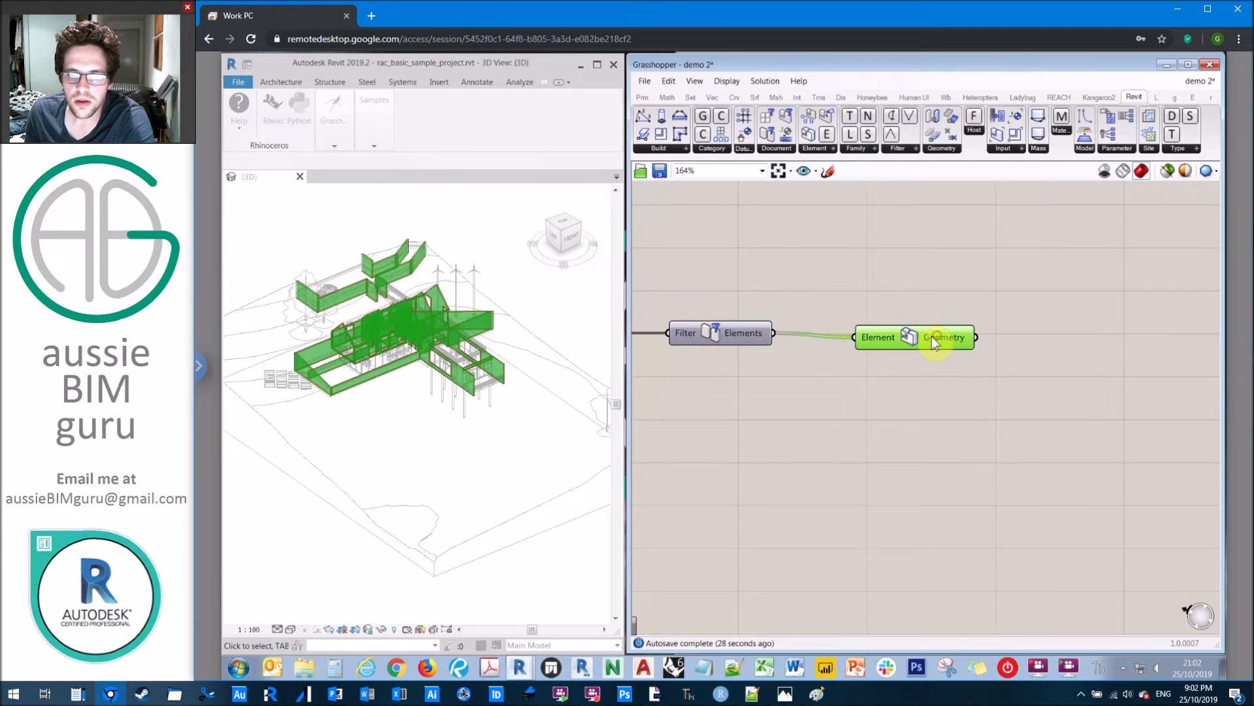
{"action": "middle_click", "coordinate": [932, 336]}
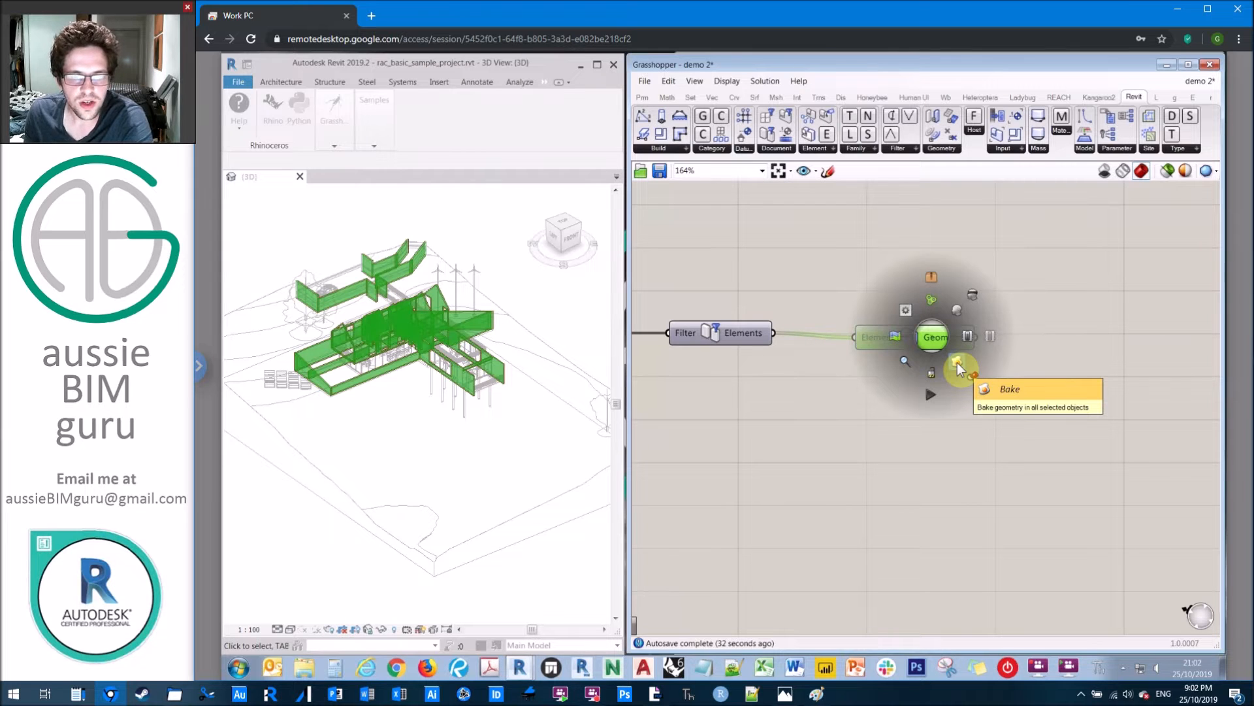
{"action": "left_click", "coordinate": [1031, 222]}
Shift the Document.Elements and Element.Geometry components along the canvas to make room after the category filter
{"action": "right_click_drag", "start_coordinate": [798, 231], "coordinate": [1011, 221]}
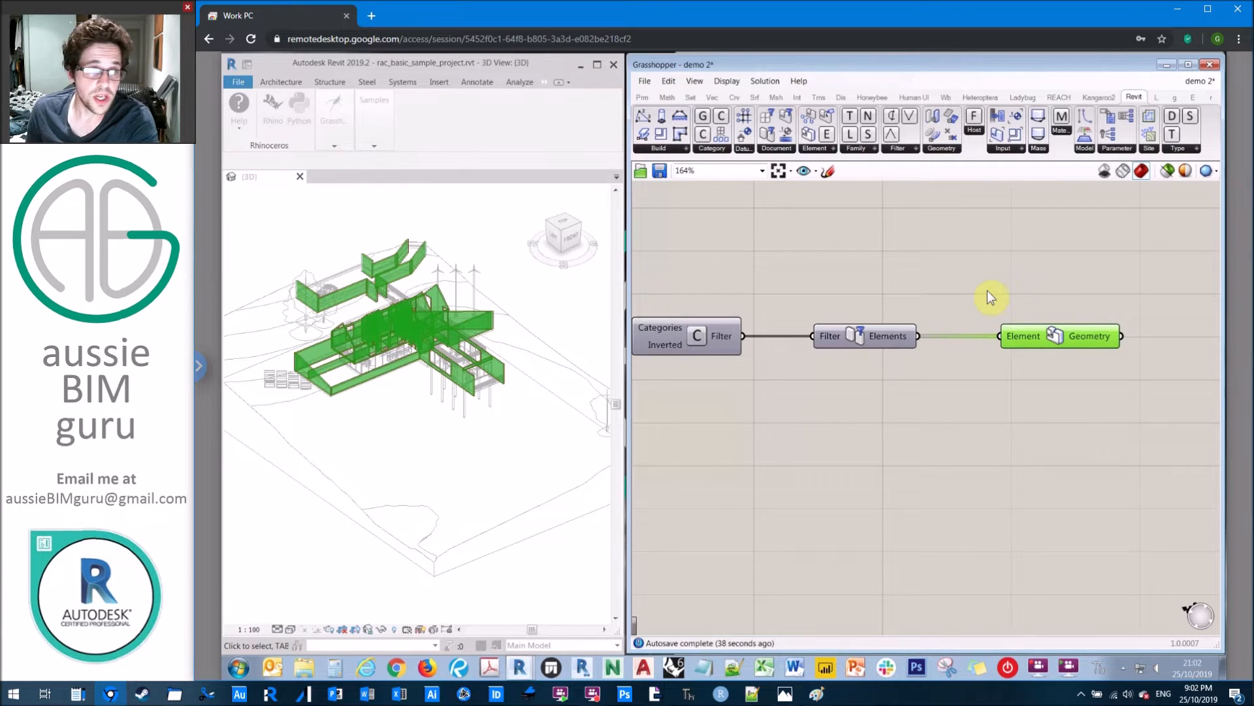
{"action": "right_click_drag", "start_coordinate": [1025, 252], "coordinate": [1140, 243]}
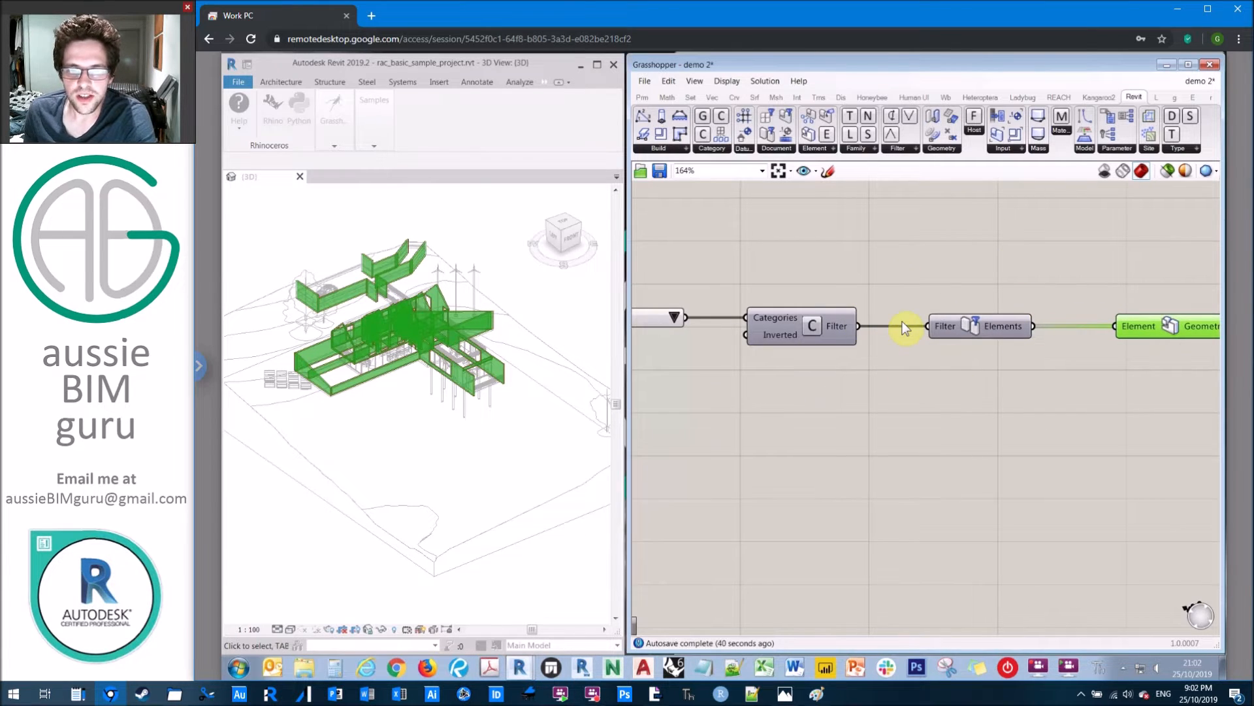
{"action": "scroll", "coordinate": [994, 319], "scroll_direction": "down", "scroll_amount": 1}
{"action": "left_click_drag", "start_coordinate": [1127, 365], "coordinate": [1087, 323]}
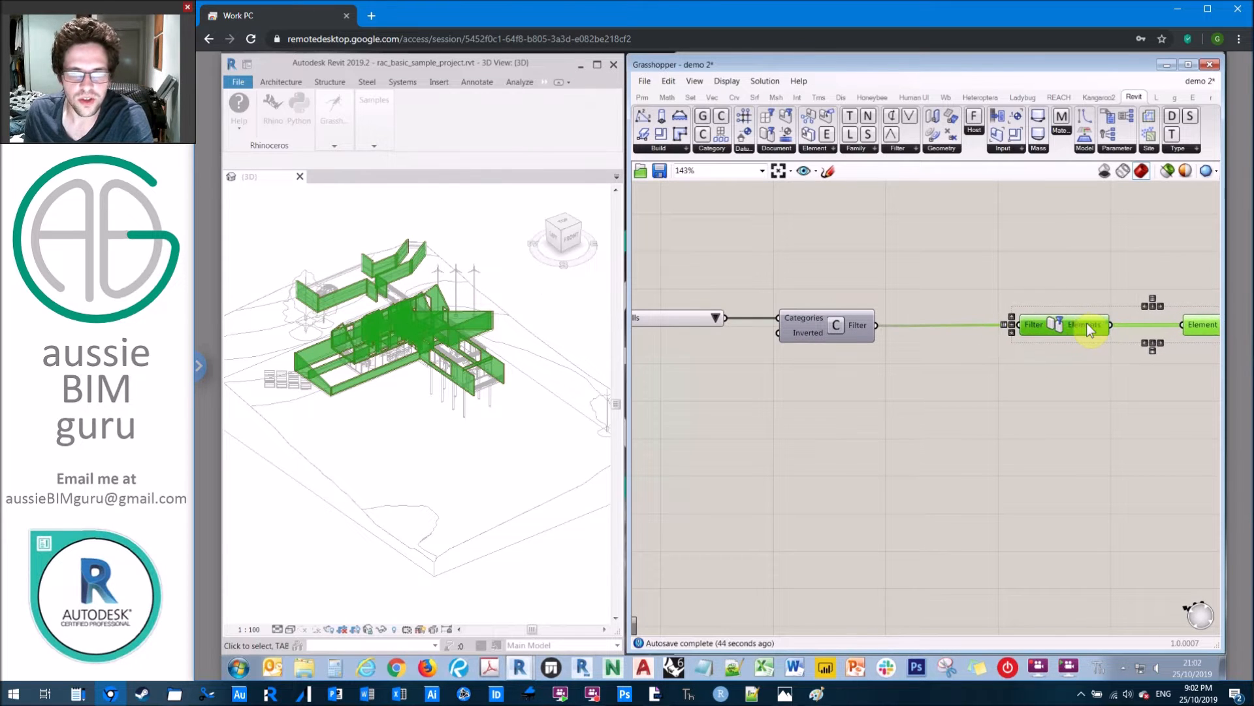
{"action": "left_click", "coordinate": [939, 293]}
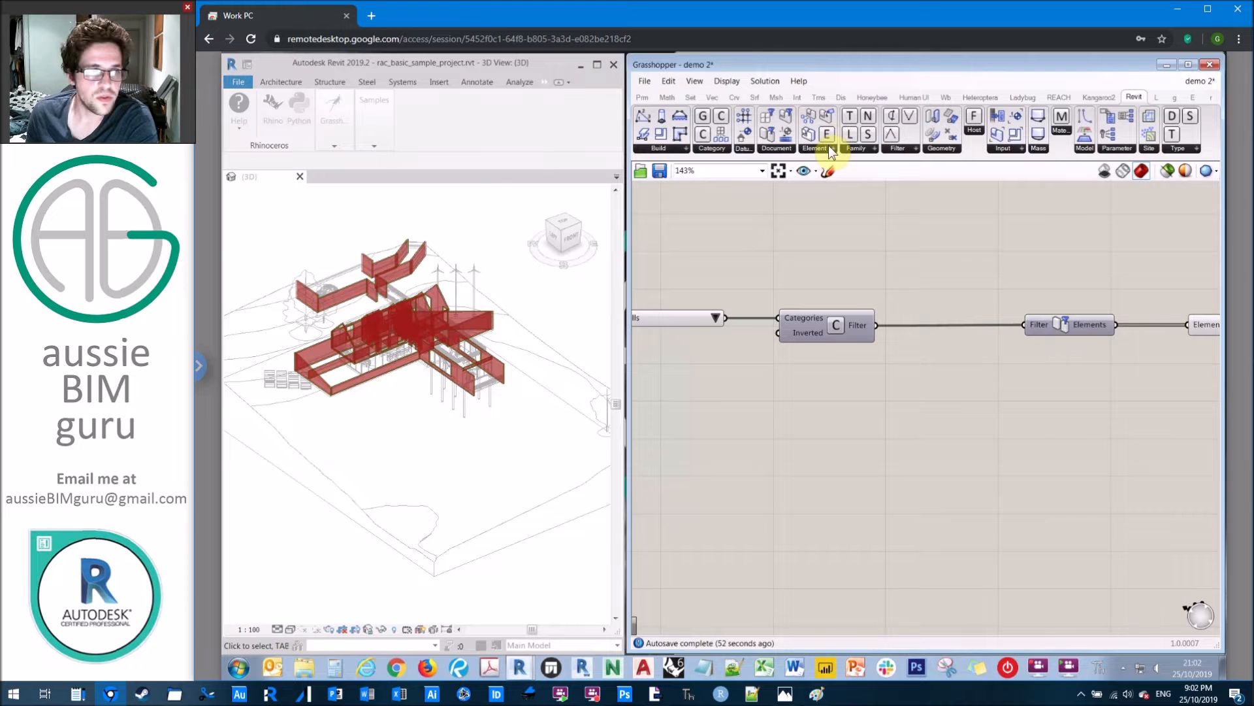
Add an Element.LevelFilter component beneath the category filter
{"action": "left_click", "coordinate": [902, 150]}
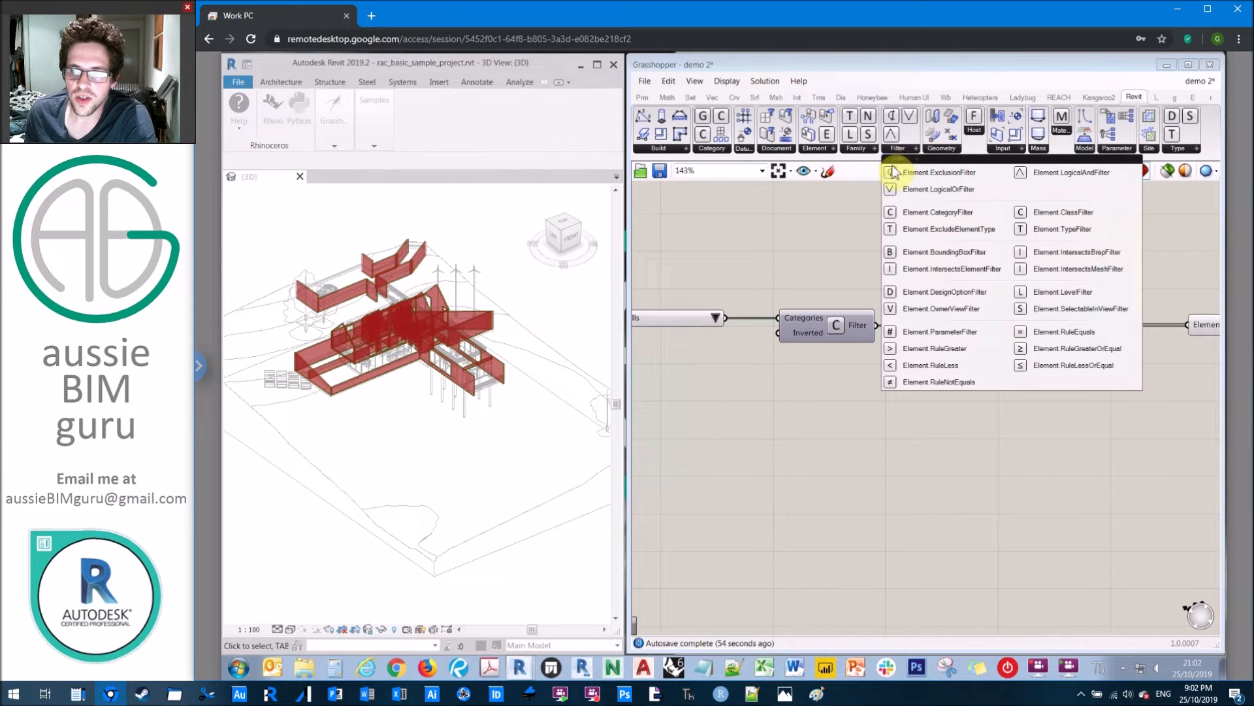
{"action": "left_click_drag", "start_coordinate": [1071, 291], "coordinate": [844, 409]}
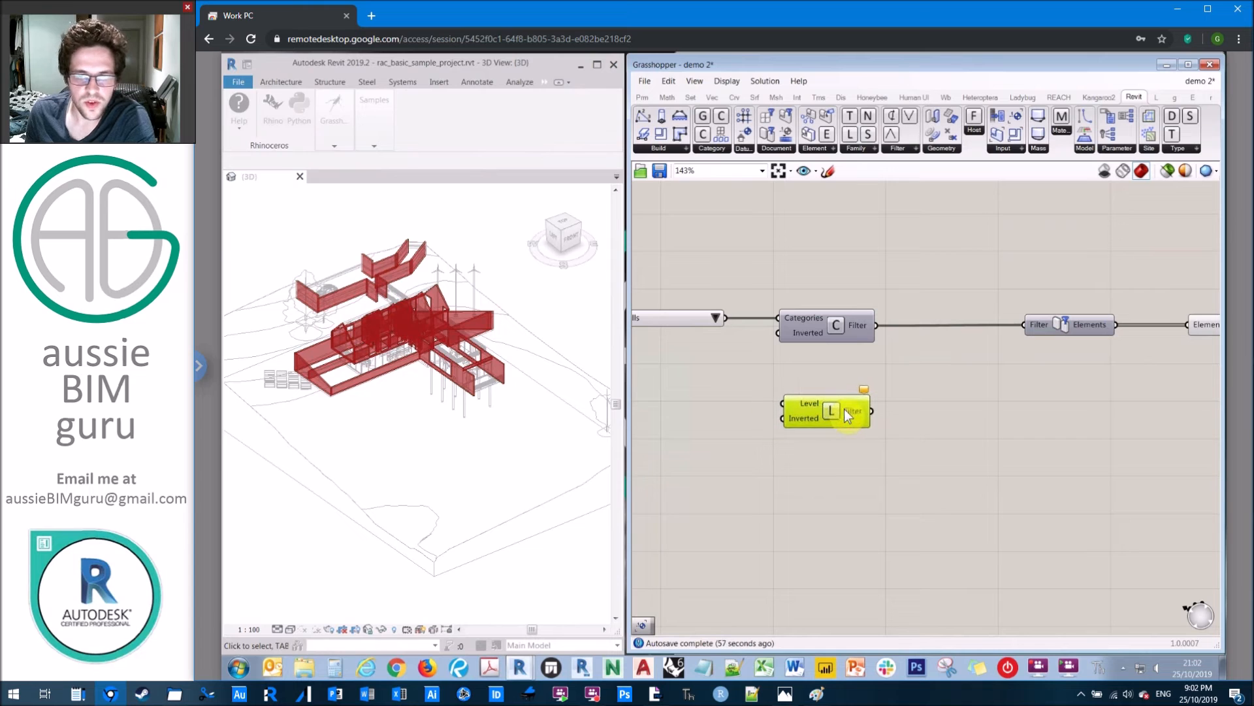
{"action": "left_click", "coordinate": [910, 371]}
{"action": "right_click_drag", "start_coordinate": [983, 396], "coordinate": [1074, 399]}
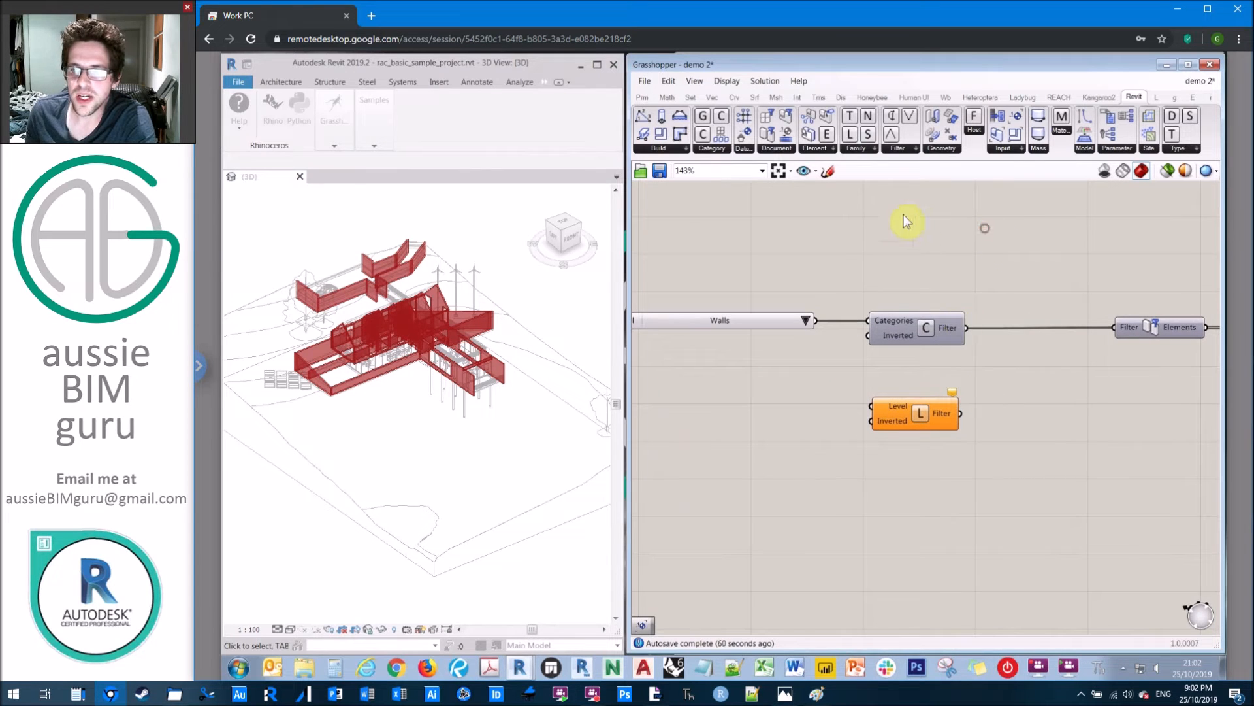
Add a Document.LevelsPicker beside the level filter, wire it into the Level input, and align the filter with it
{"action": "left_click", "coordinate": [1014, 150]}
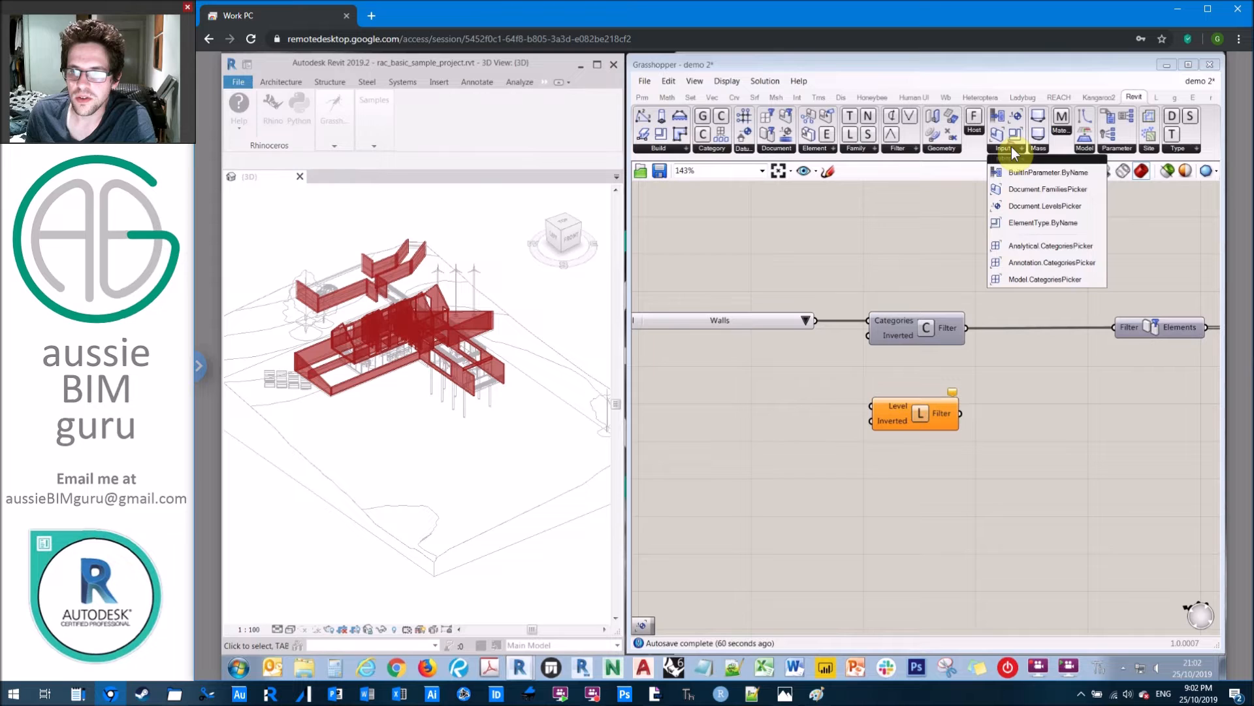
{"action": "left_click", "coordinate": [1061, 205]}
{"action": "left_click", "coordinate": [749, 418]}
{"action": "left_click_drag", "start_coordinate": [800, 394], "coordinate": [742, 398]}
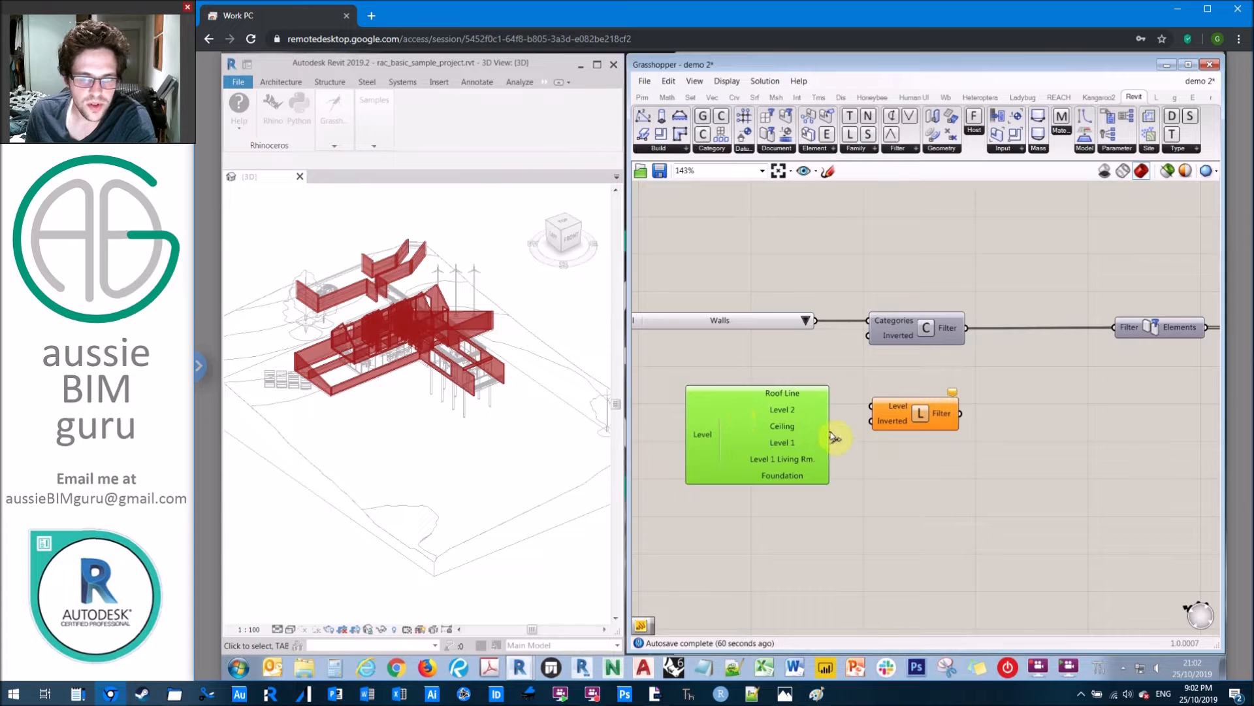
{"action": "mouse_move", "coordinate": [892, 419]}
{"action": "left_mouse_down"}
{"action": "mouse_move", "coordinate": [887, 441]}
{"action": "mouse_move", "coordinate": [861, 434]}
{"action": "mouse_move", "coordinate": [895, 439]}
{"action": "left_mouse_up"}
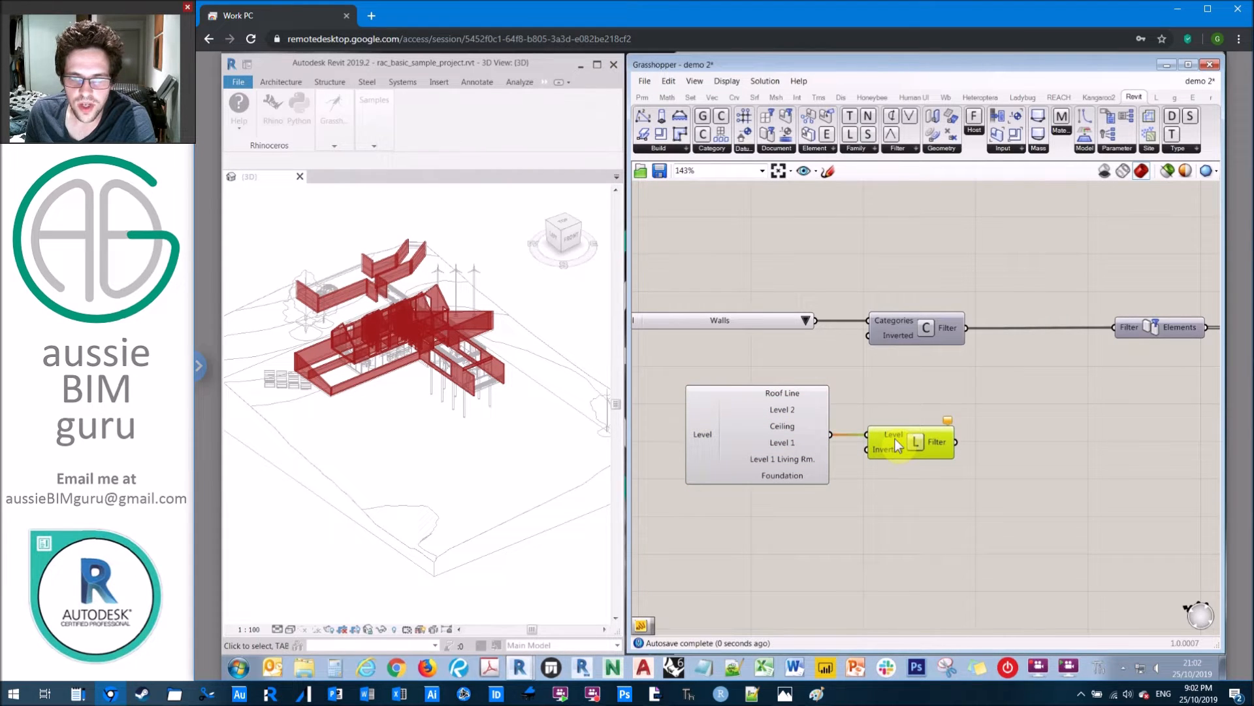
Choose Level 1 and Level 2 in the levels picker and wire the level filter into Document.Elements alongside the category filter
{"action": "left_click", "coordinate": [997, 407]}
{"action": "right_click_drag", "start_coordinate": [913, 406], "coordinate": [1028, 369]}
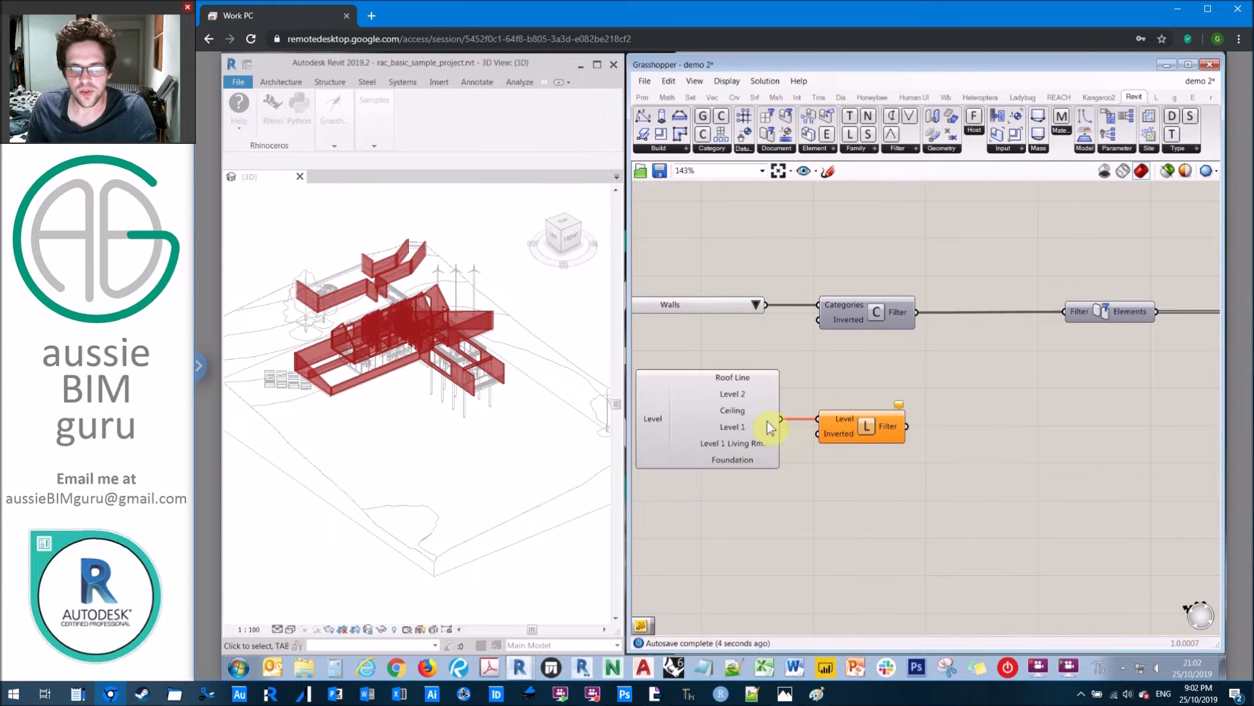
{"action": "left_click", "coordinate": [686, 398]}
{"action": "left_click", "coordinate": [681, 426]}
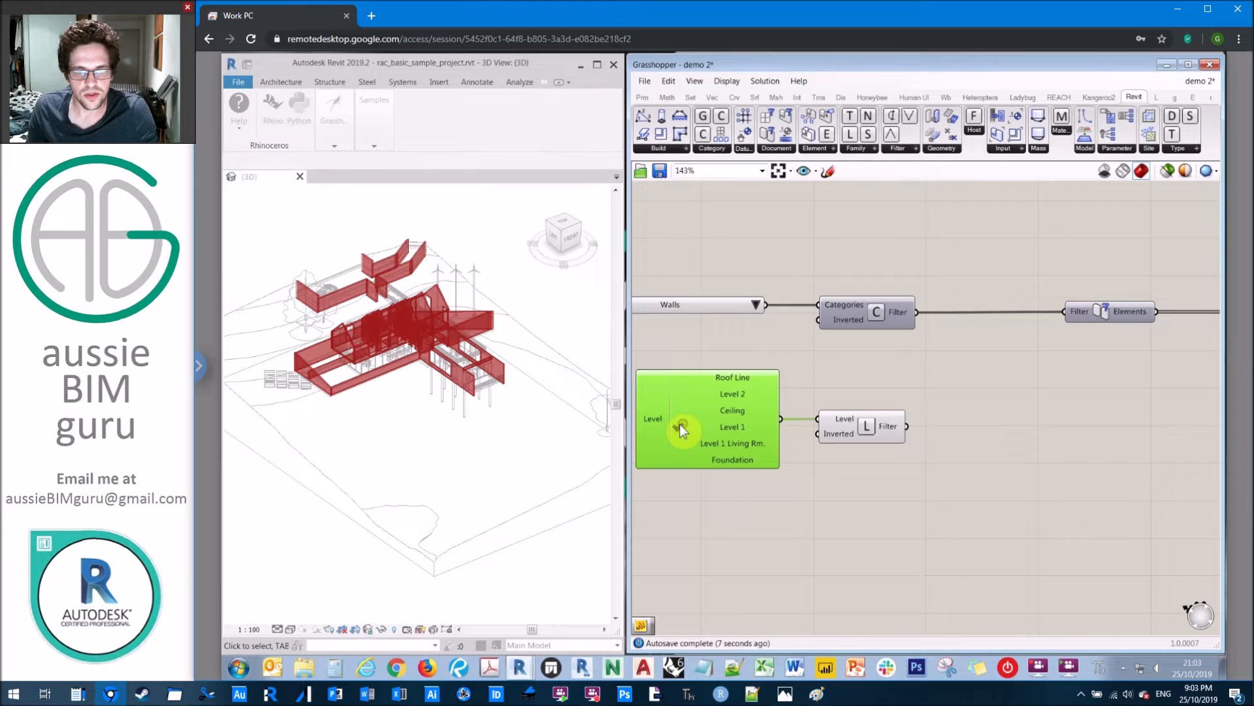
{"action": "left_click", "coordinate": [676, 392]}
{"action": "left_click", "coordinate": [941, 376]}
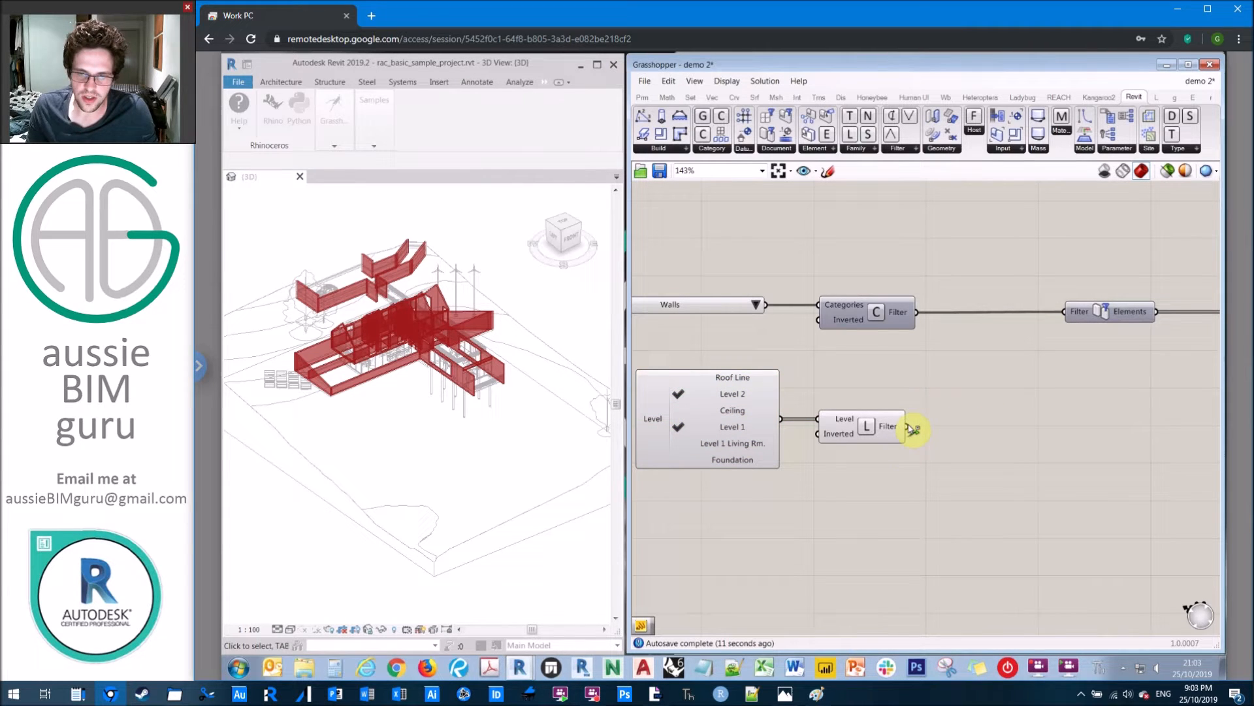
{"action": "left_click_drag", "start_coordinate": [908, 426], "coordinate": [1066, 312]}
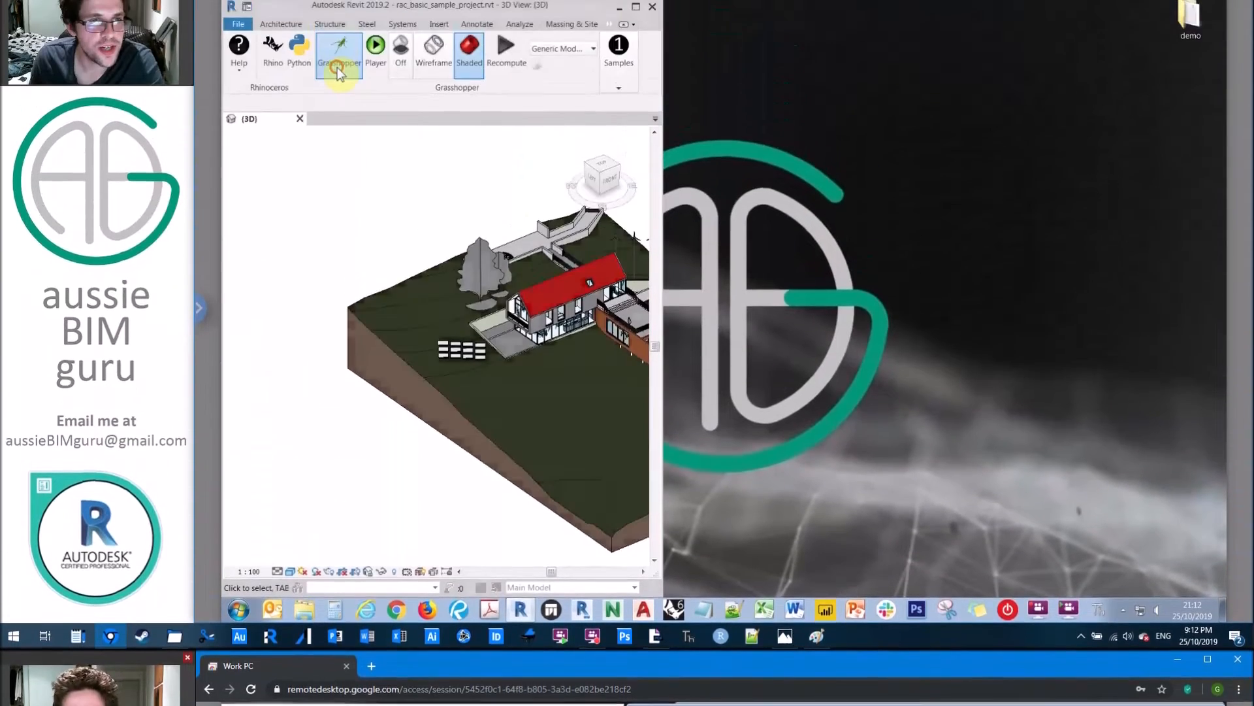
Reopen the Grasshopper window beside the Revit 3D view and review the category and level filters feeding Document.Elements
{"action": "left_click", "coordinate": [337, 68]}
{"action": "left_click", "coordinate": [851, 214]}
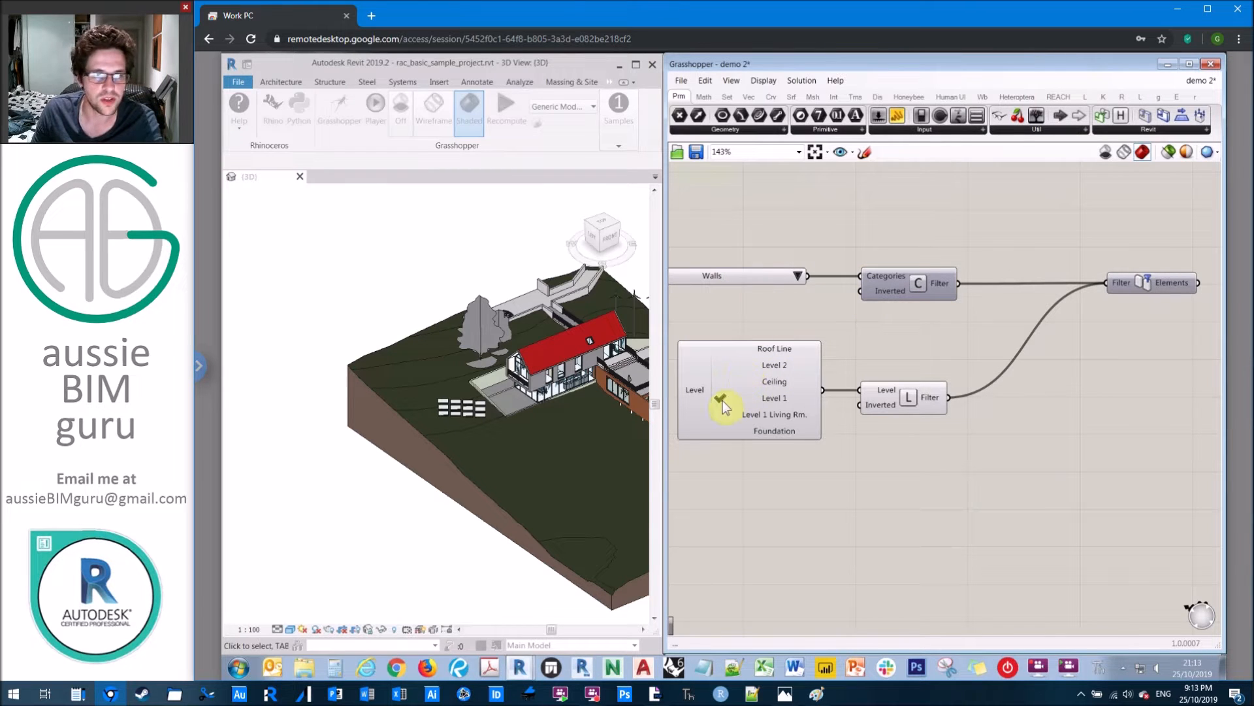
{"action": "mouse_move", "coordinate": [1165, 286]}
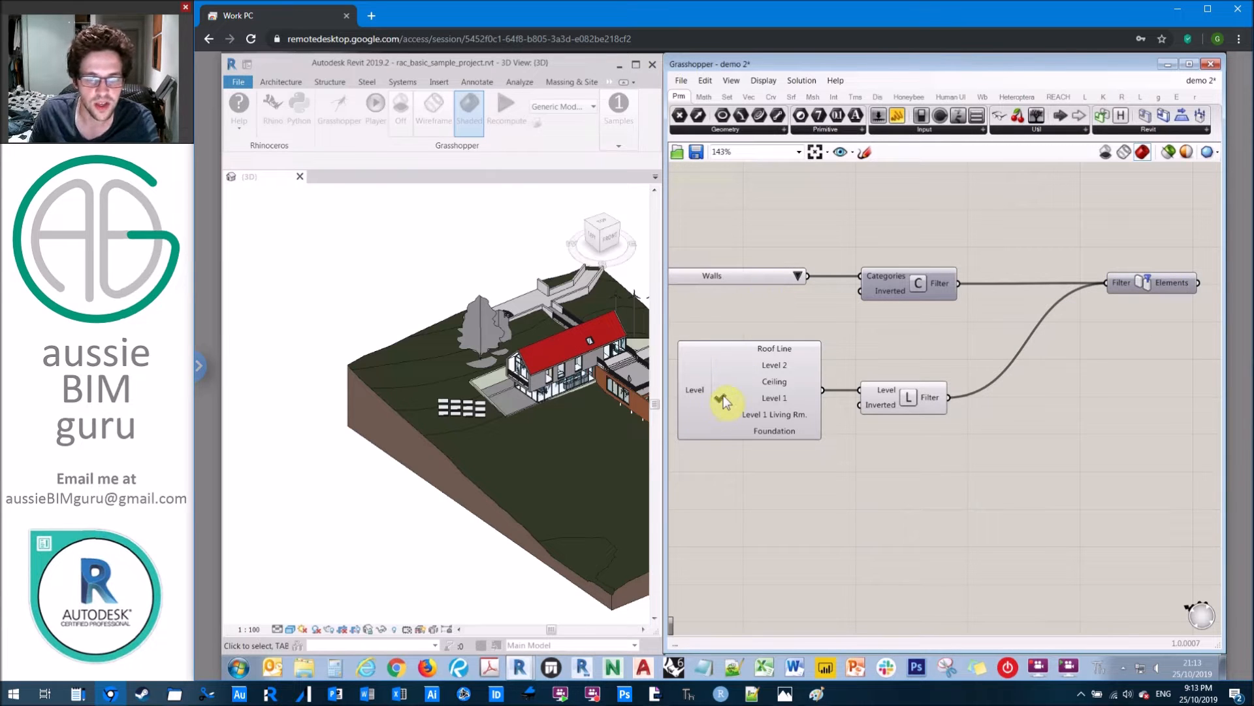
{"action": "mouse_move", "coordinate": [720, 394]}
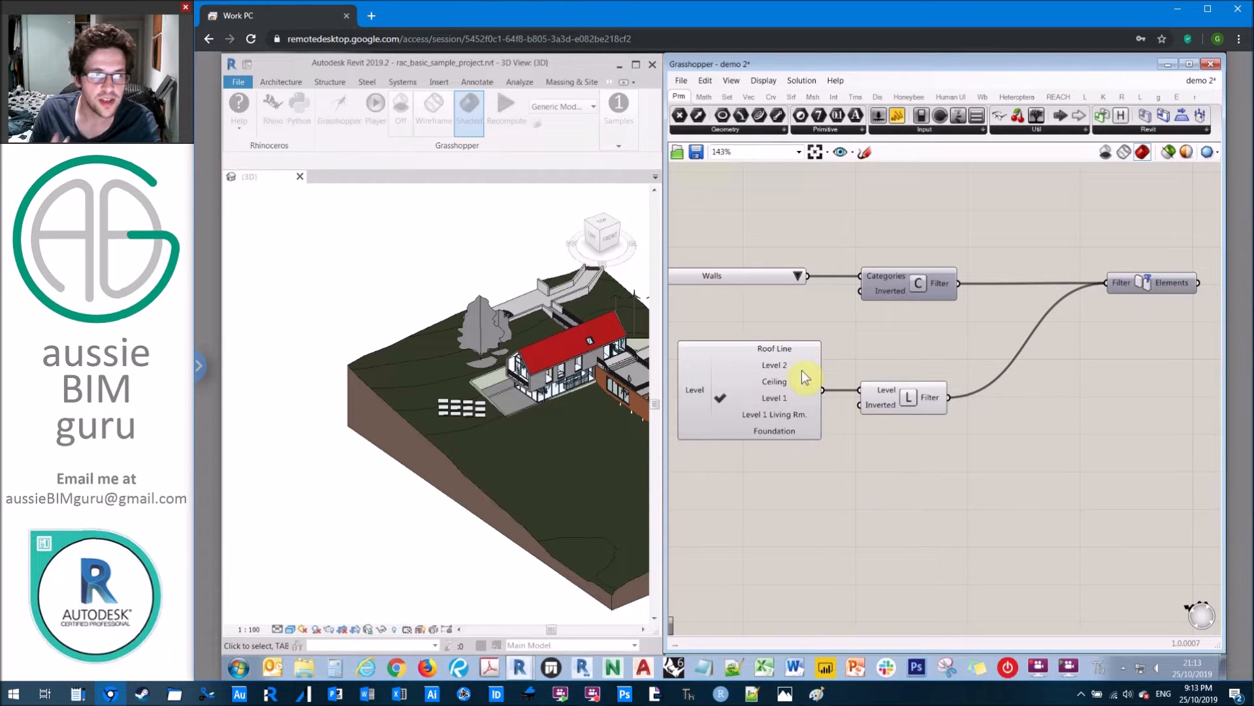
{"action": "right_click_drag", "start_coordinate": [1022, 334], "coordinate": [893, 358]}
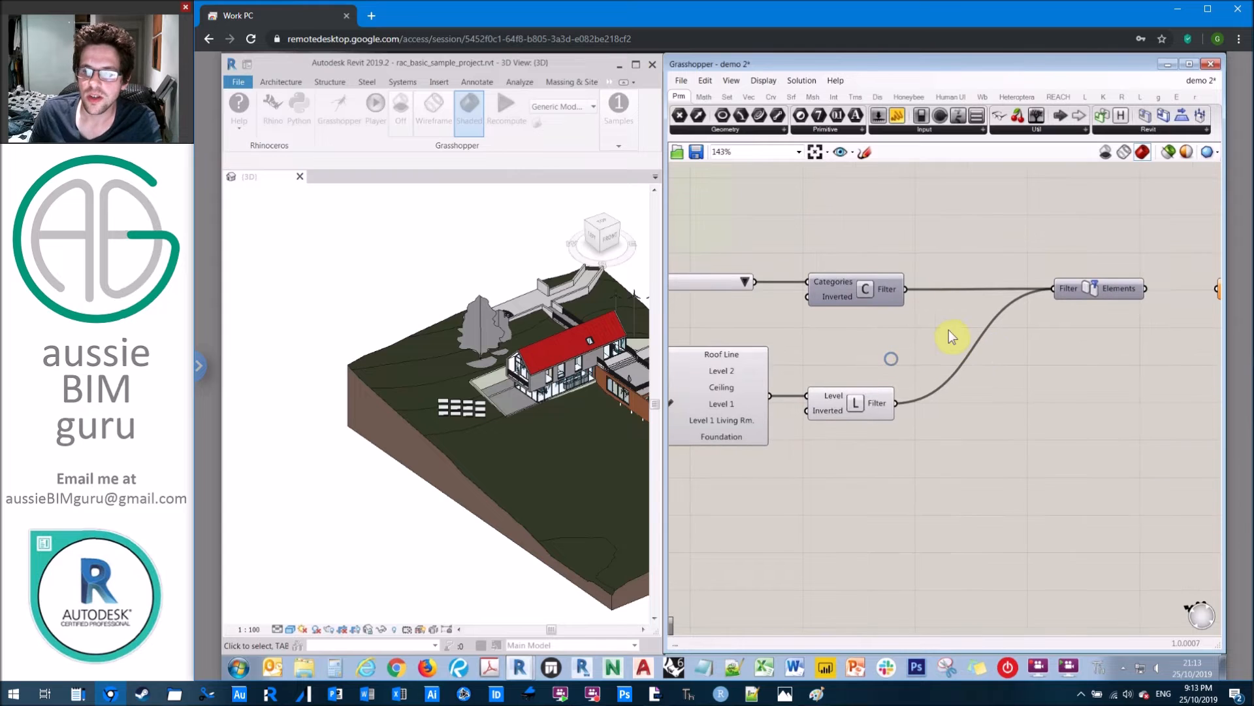
Add an Element.LogicalAndFilter below Document.Elements and wire the category filter, followed by the level filter, into its Filters input
{"action": "left_click", "coordinate": [992, 311]}
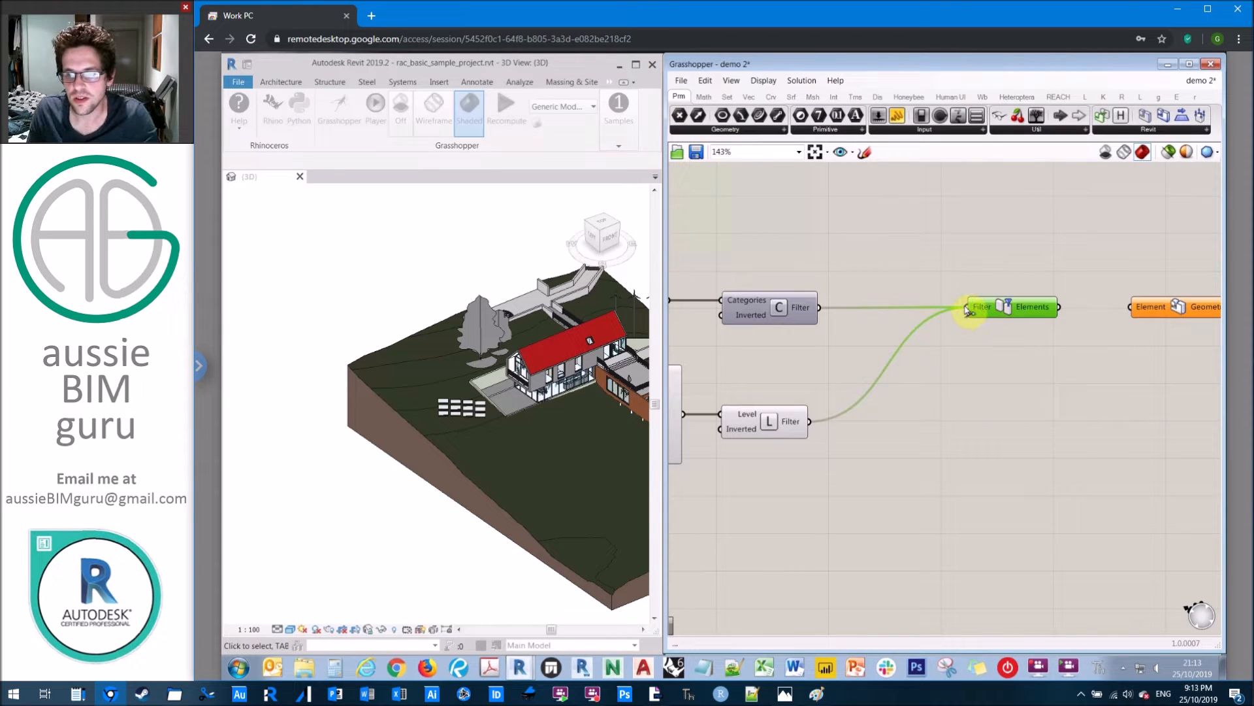
{"action": "left_click_drag", "start_coordinate": [1062, 133], "coordinate": [1062, 171]}
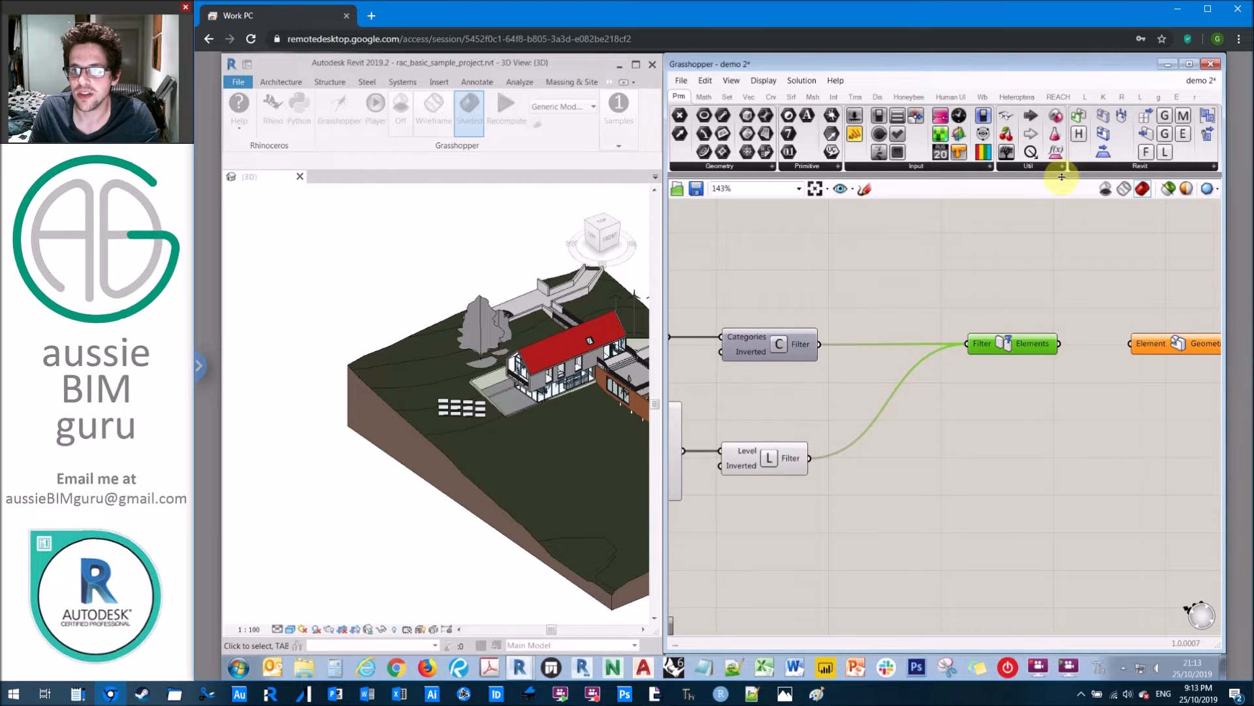
{"action": "left_click", "coordinate": [1122, 97]}
{"action": "left_click_drag", "start_coordinate": [957, 178], "coordinate": [952, 162]}
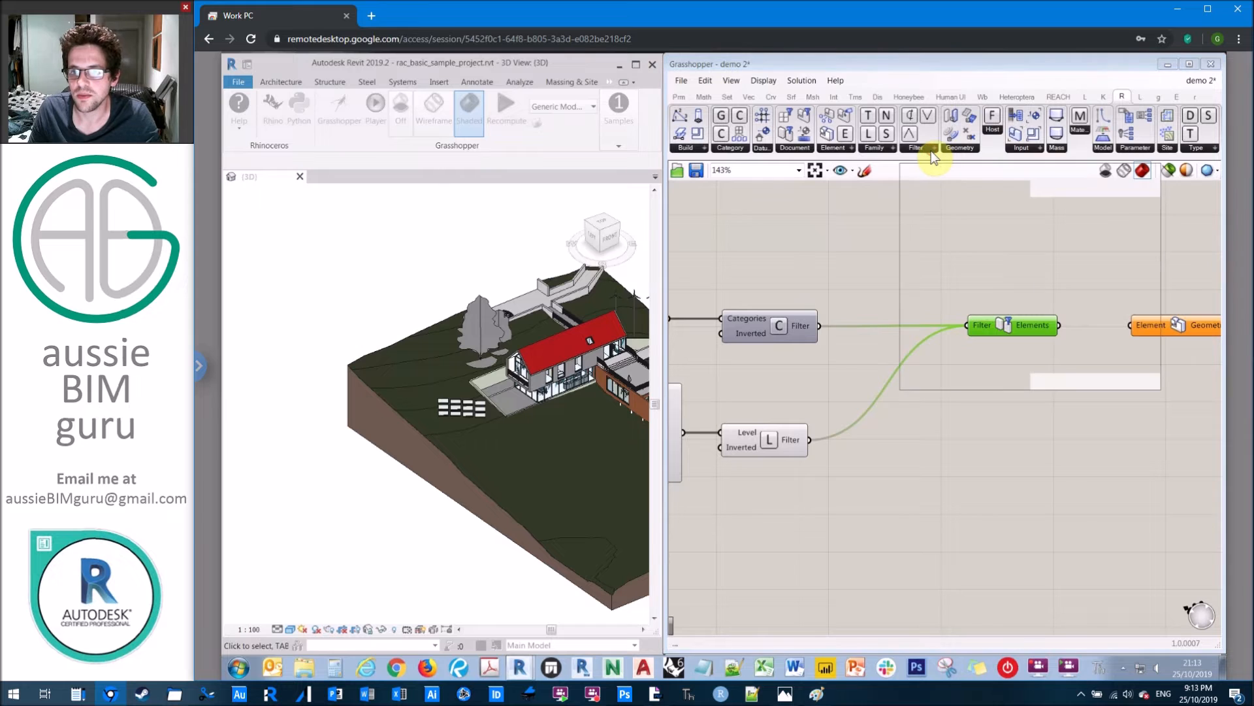
{"action": "left_click", "coordinate": [935, 149]}
{"action": "left_click_drag", "start_coordinate": [1099, 173], "coordinate": [986, 386]}
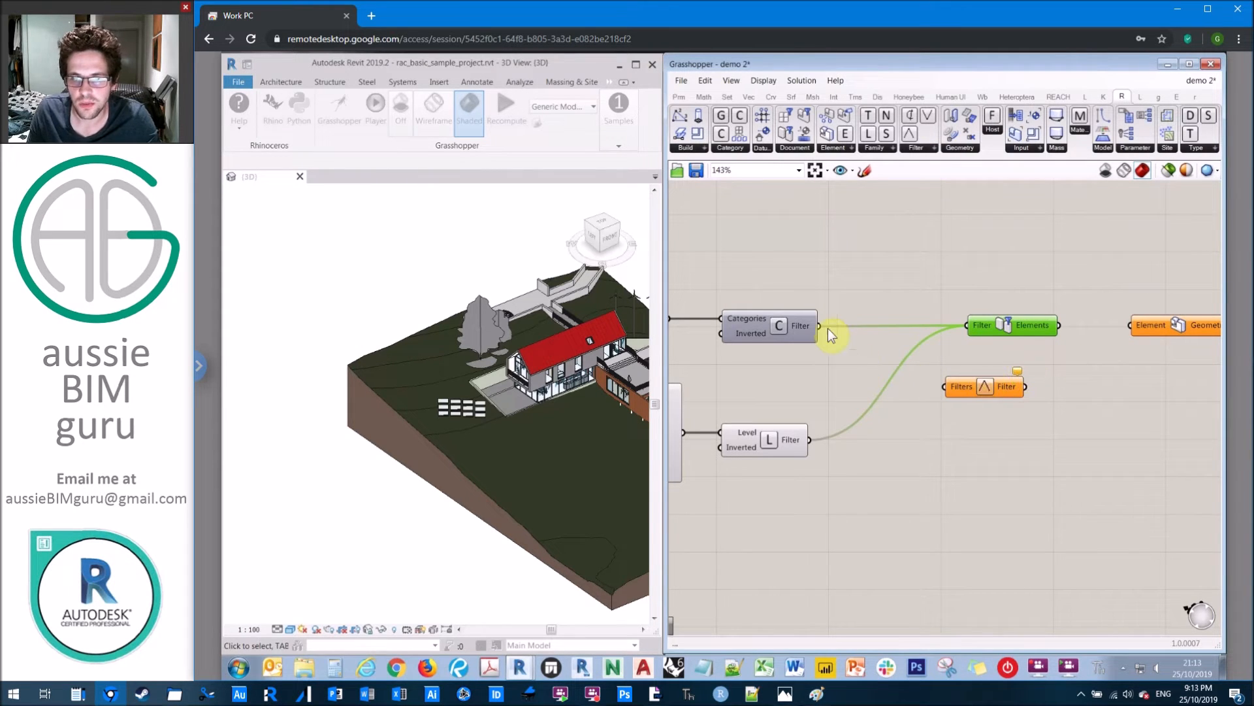
{"action": "left_click_drag", "start_coordinate": [820, 325], "coordinate": [943, 386]}
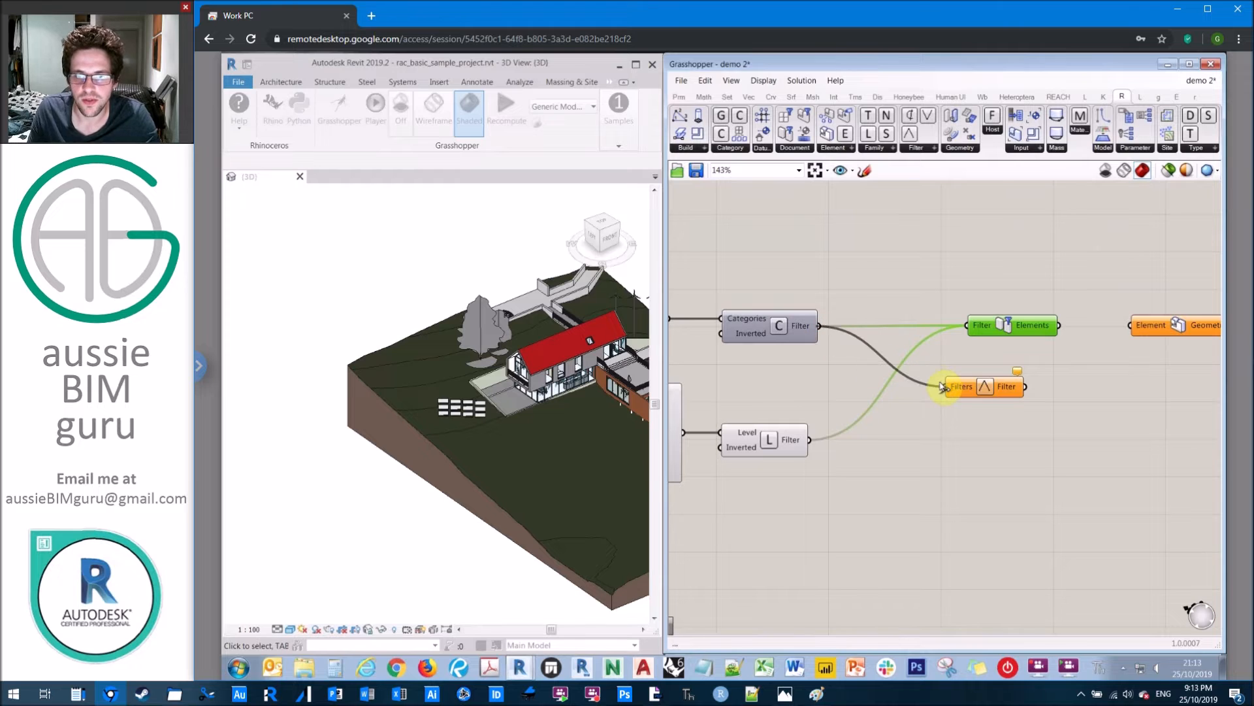
{"action": "left_click_drag", "start_coordinate": [810, 439], "coordinate": [945, 386]}
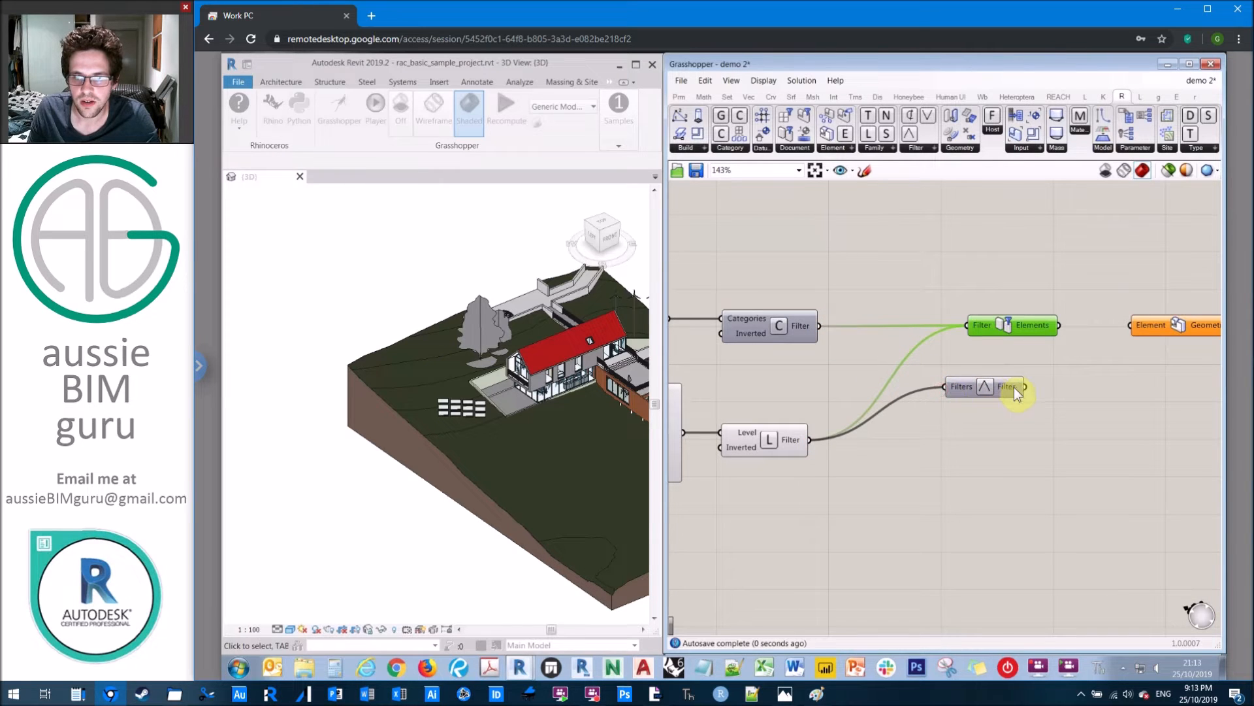
Move Document.Elements above the LogicalAndFilter and disconnect the level filter from it, keeping the component on the canvas
{"action": "left_click_drag", "start_coordinate": [1025, 326], "coordinate": [1005, 300]}
{"action": "key", "text": "Delete"}
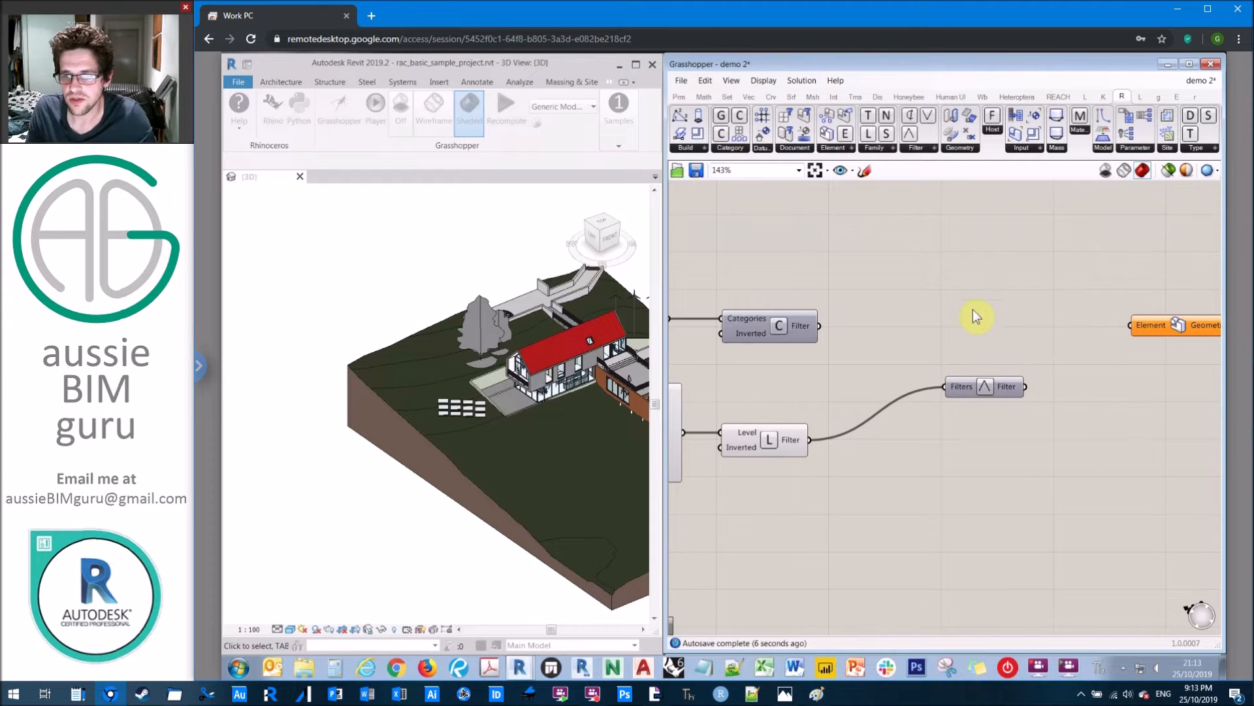
{"action": "key", "text": "ctrl+z"}
{"action": "left_click_drag", "start_coordinate": [945, 299], "coordinate": [810, 439], "text": "ctrl"}
{"action": "left_click", "coordinate": [959, 337]}
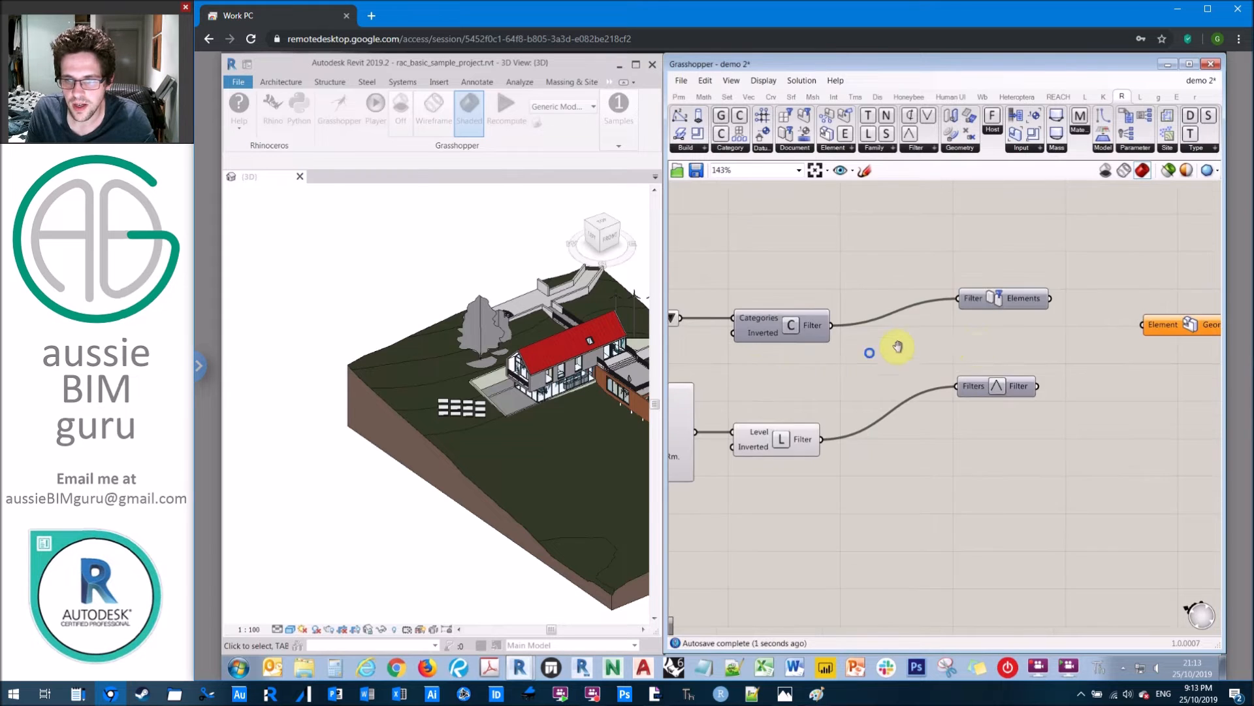
Try to wire the LogicalAndFilter output directly into the Element input of Element.Geometry
{"action": "left_click", "coordinate": [1032, 388]}
{"action": "left_click_drag", "start_coordinate": [1093, 359], "coordinate": [1140, 327]}
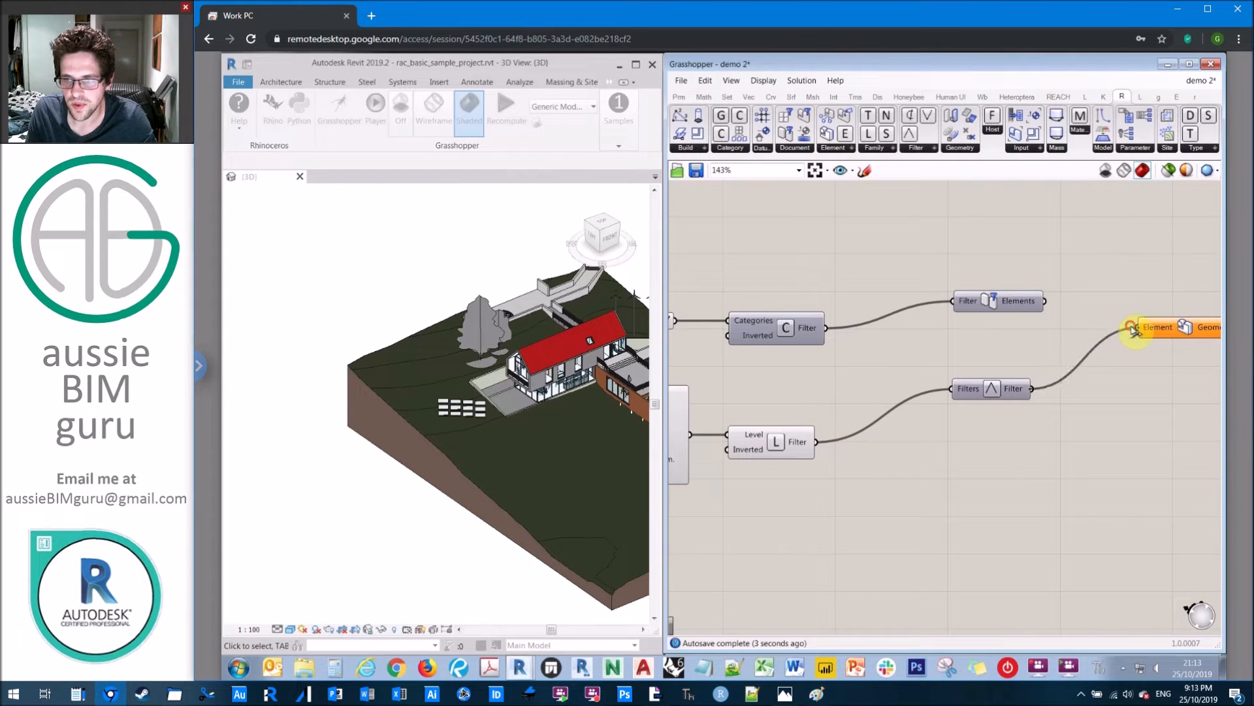
{"action": "right_click_drag", "start_coordinate": [1107, 303], "coordinate": [962, 328]}
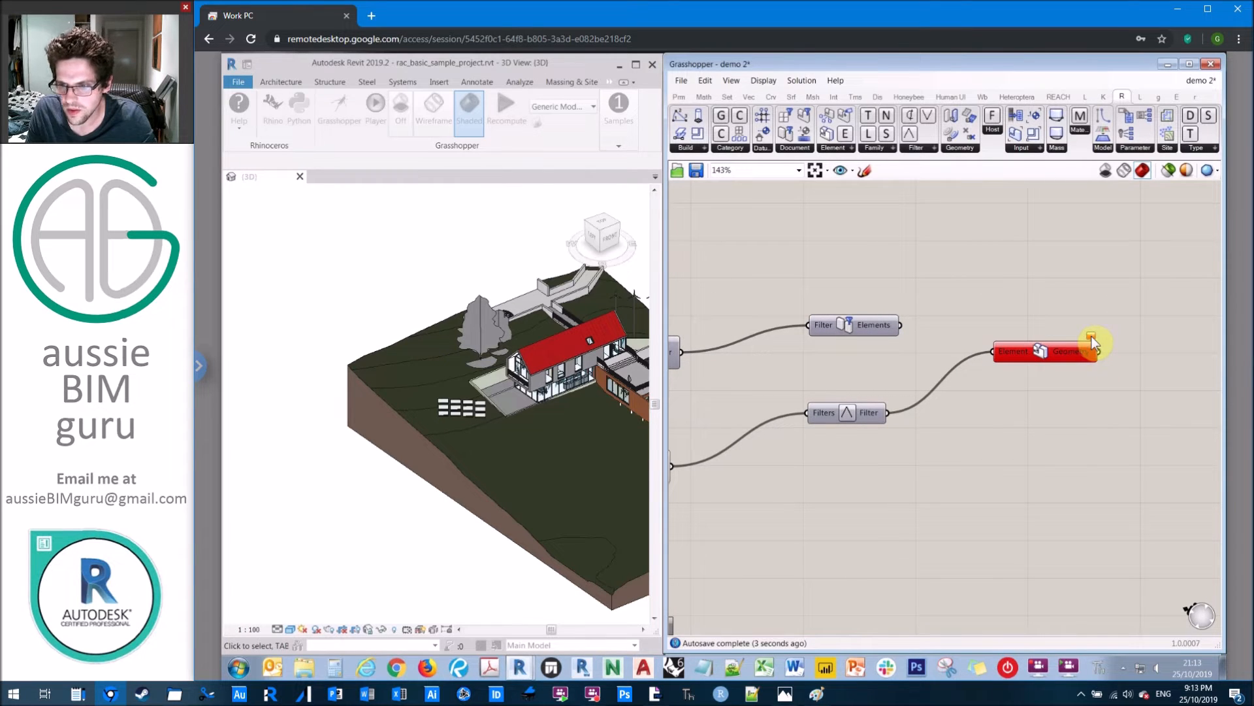
{"action": "mouse_move", "coordinate": [1091, 339]}
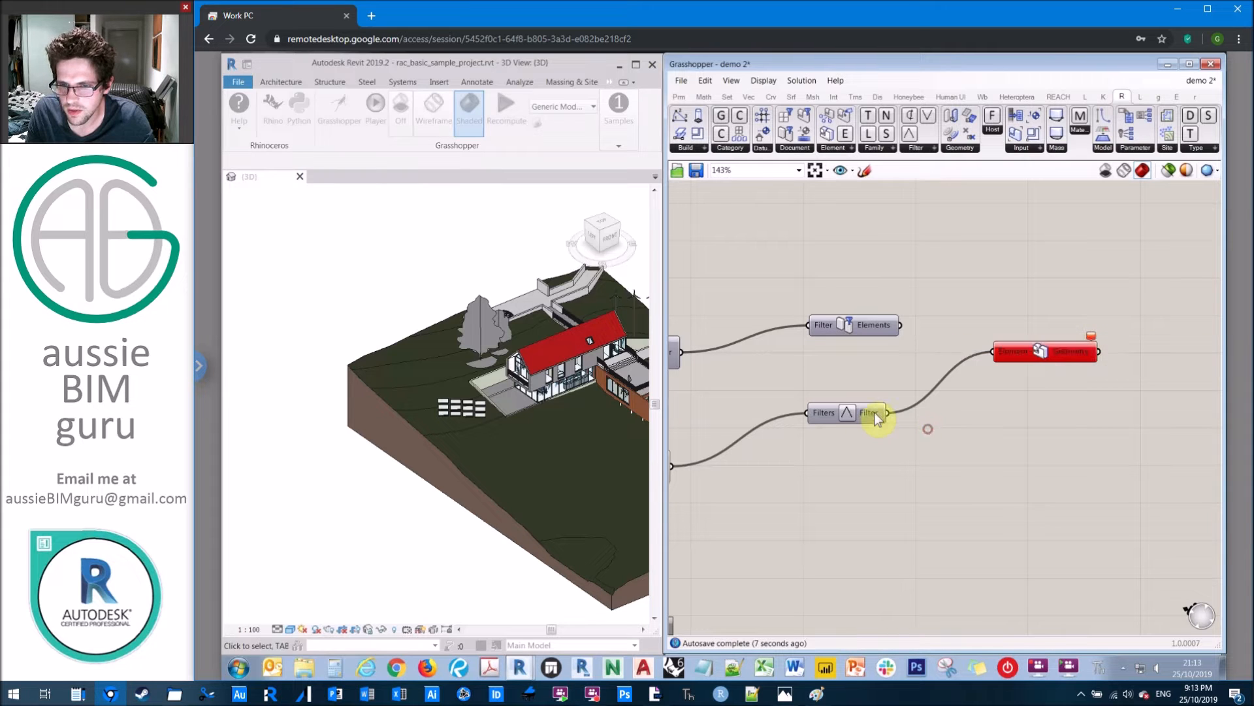
{"action": "mouse_move", "coordinate": [874, 413]}
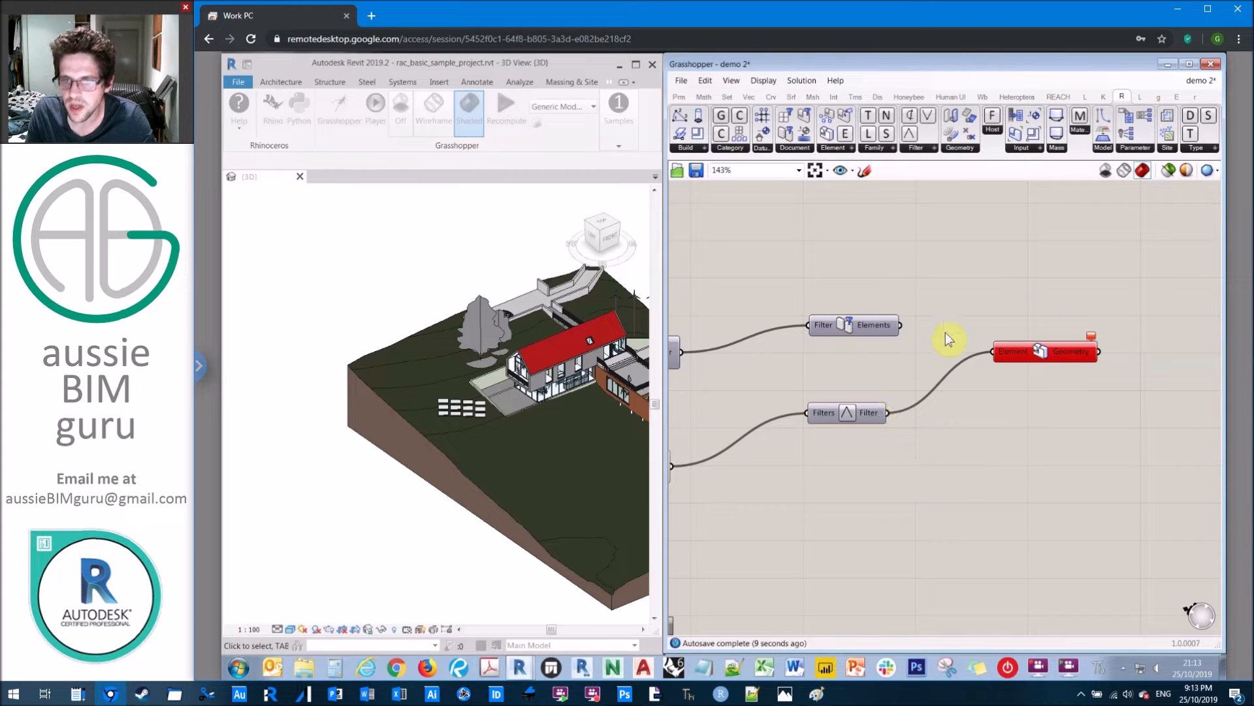
Move Document.Elements above the LogicalAndFilter and wire the combined filter into its Filter input
{"action": "left_click_drag", "start_coordinate": [824, 327], "coordinate": [971, 287]}
{"action": "left_click_drag", "start_coordinate": [887, 413], "coordinate": [909, 300]}
{"action": "left_click_drag", "start_coordinate": [906, 297], "coordinate": [909, 296]}
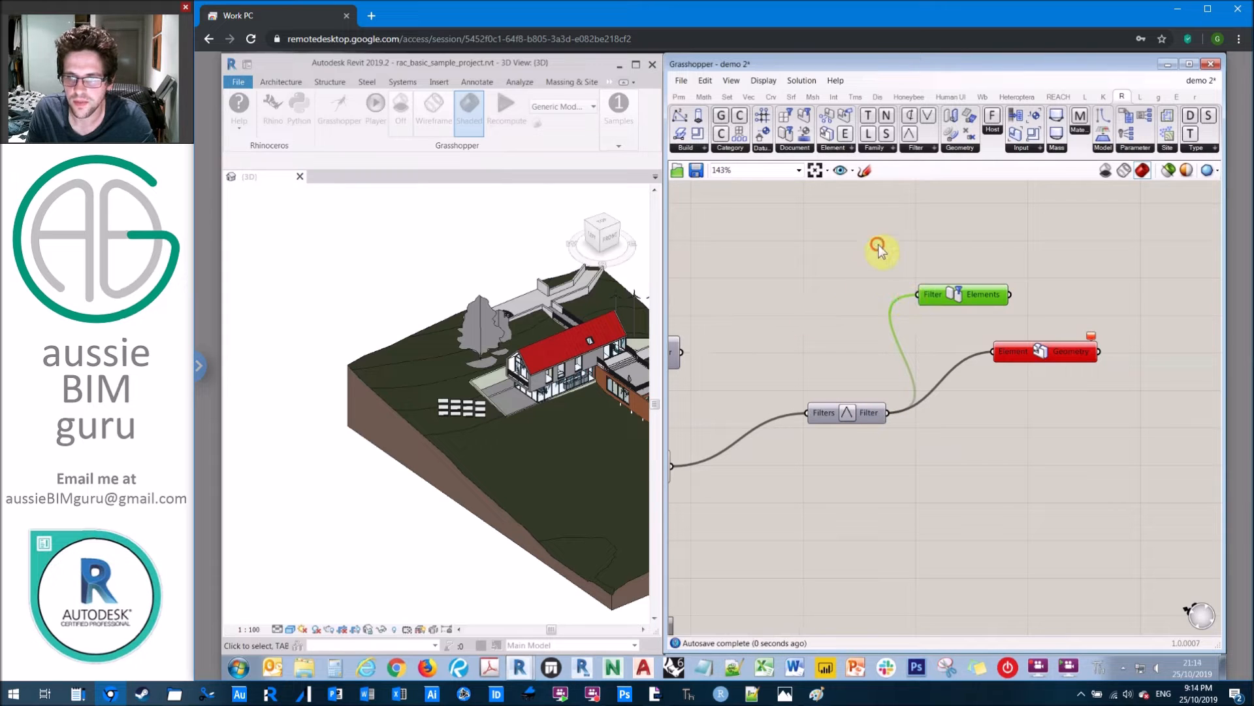
{"action": "left_click", "coordinate": [877, 246]}
{"action": "right_click_drag", "start_coordinate": [816, 358], "coordinate": [925, 342]}
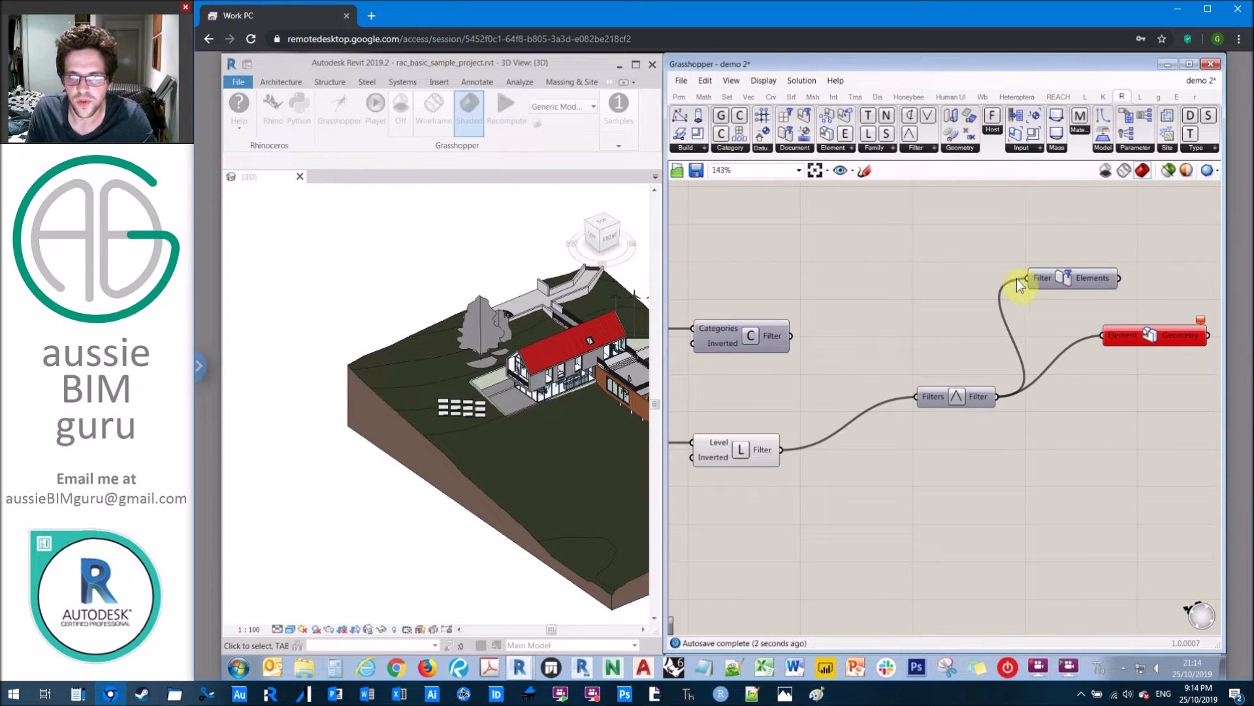
Move the LogicalAndFilter closer to the category and level filters and wire both into its Filters input
{"action": "left_click_drag", "start_coordinate": [976, 394], "coordinate": [903, 385]}
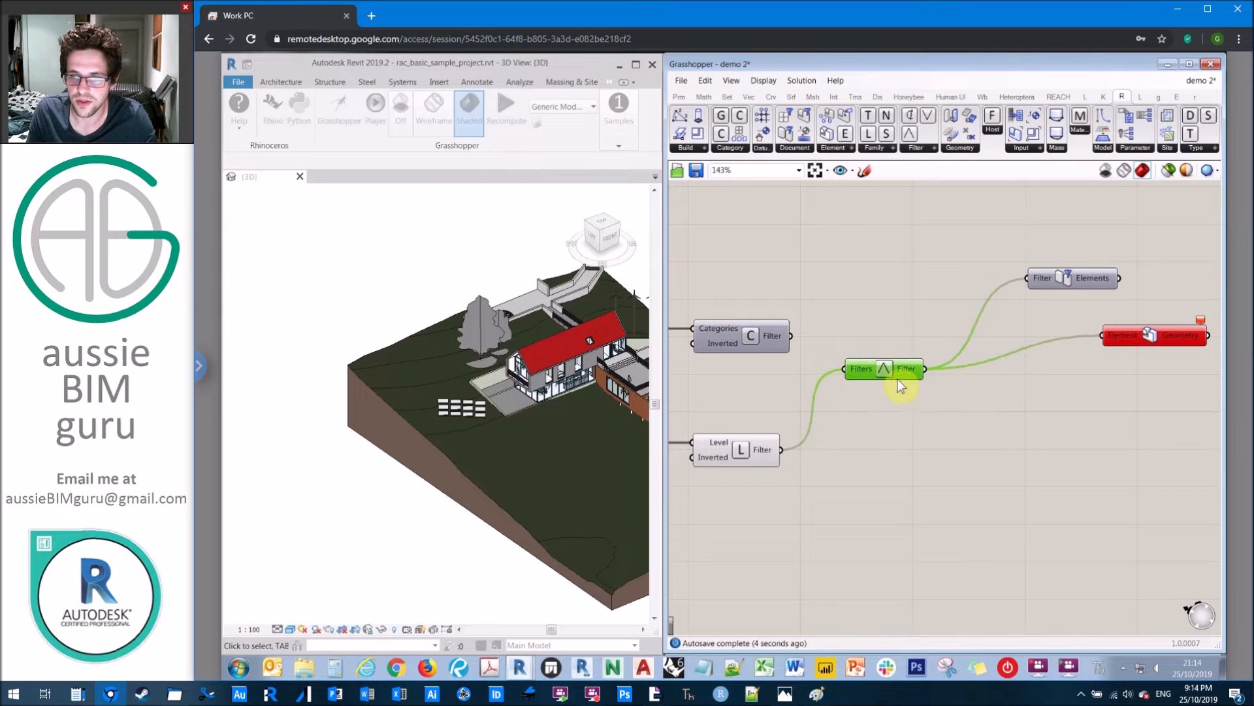
{"action": "left_click_drag", "start_coordinate": [791, 336], "coordinate": [842, 387]}
{"action": "left_click_drag", "start_coordinate": [781, 450], "coordinate": [844, 387]}
Wire Document.Elements into Element.Geometry and line it up directly after the LogicalAndFilter
{"action": "left_click_drag", "start_coordinate": [1075, 277], "coordinate": [1101, 336]}
{"action": "left_click", "coordinate": [1062, 249]}
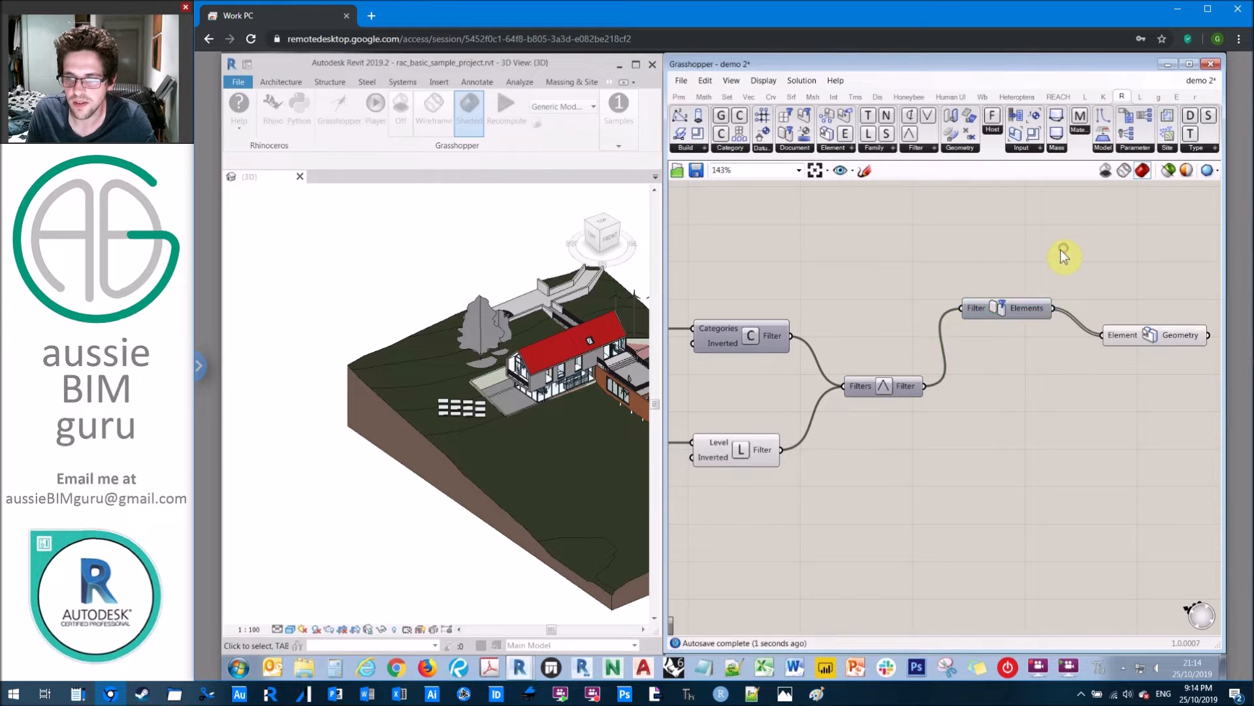
{"action": "left_click_drag", "start_coordinate": [1025, 309], "coordinate": [1008, 388]}
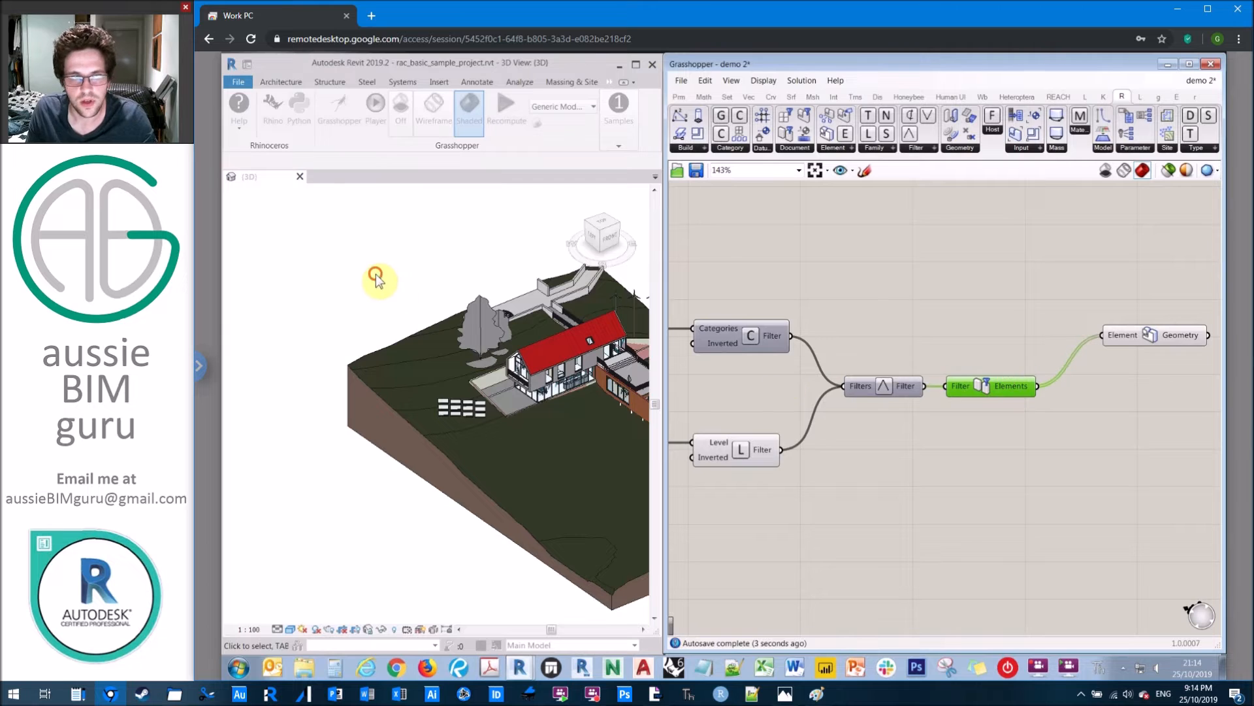
Apply halftone to all model categories in the visibility/graphic overrides of the Revit 3D view
{"action": "left_click", "coordinate": [386, 256]}
{"action": "key", "text": "v"}
{"action": "key", "text": "v"}
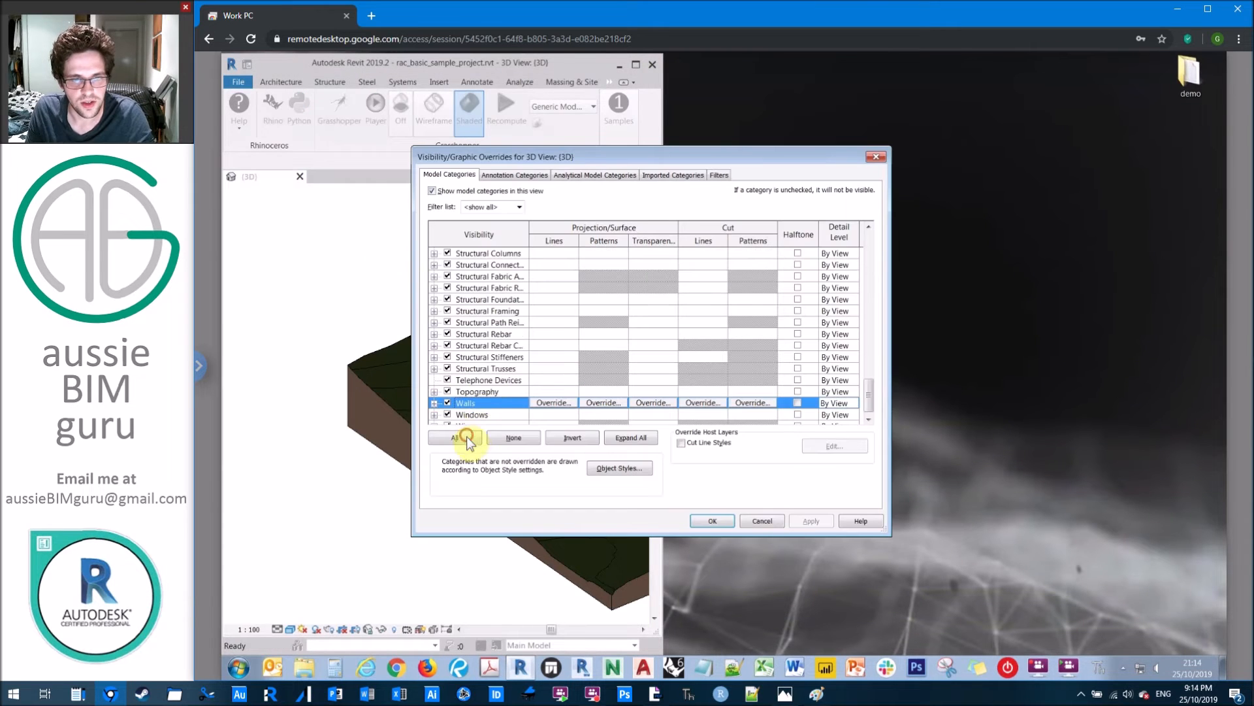
{"action": "left_click", "coordinate": [454, 437]}
{"action": "left_click", "coordinate": [799, 332]}
{"action": "left_click", "coordinate": [713, 521]}
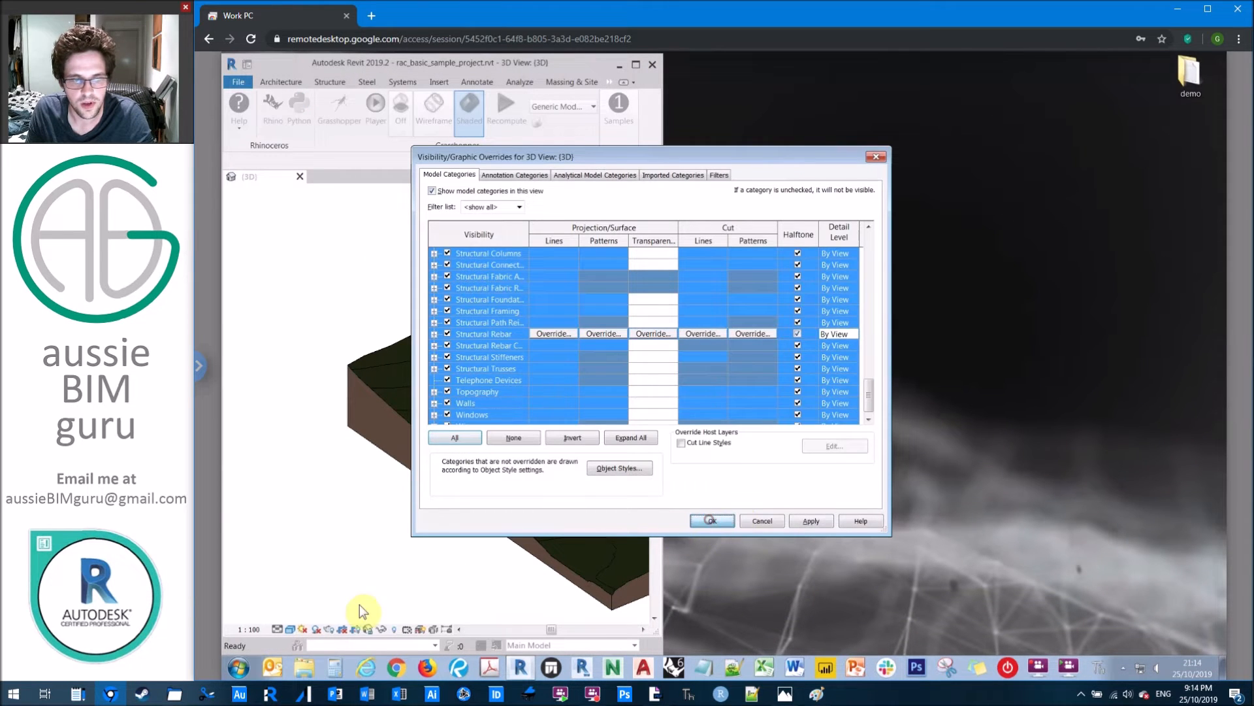
Set the 3D view's visual style to Wireframe and fit the whole model in the view
{"action": "left_click", "coordinate": [290, 628]}
{"action": "left_click", "coordinate": [311, 549]}
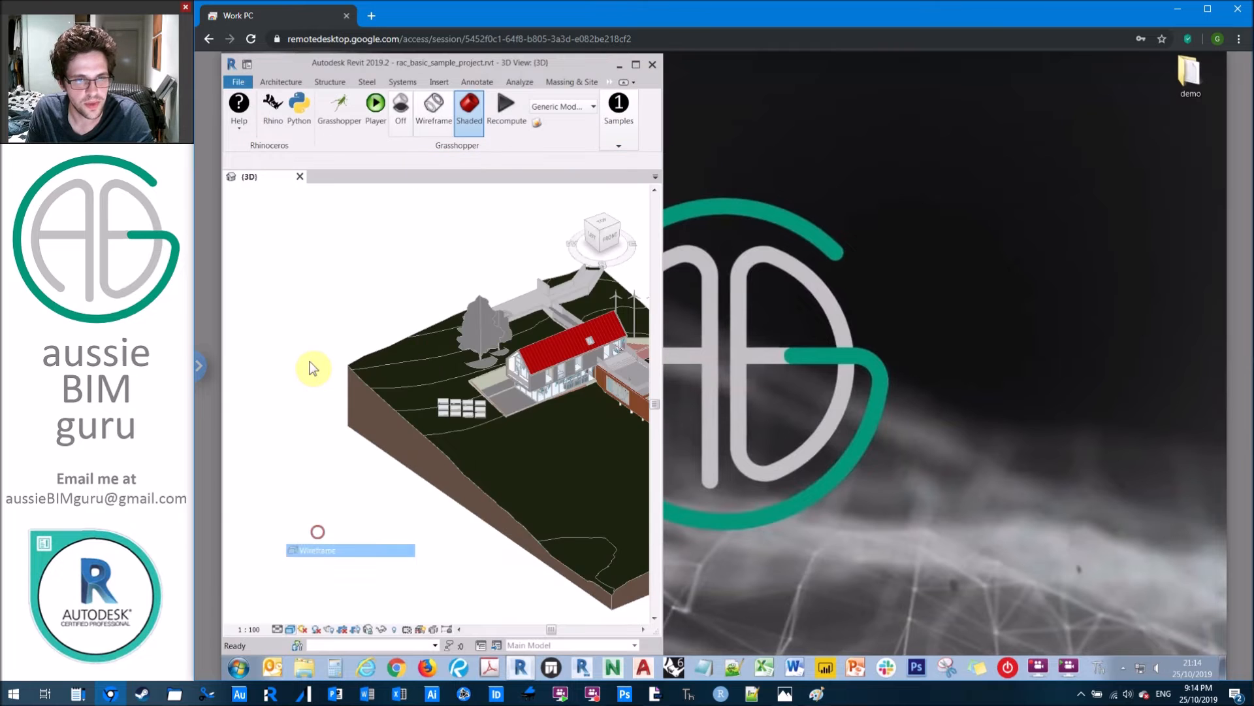
{"action": "middle_click", "coordinate": [313, 332]}
{"action": "middle_click", "coordinate": [314, 332]}
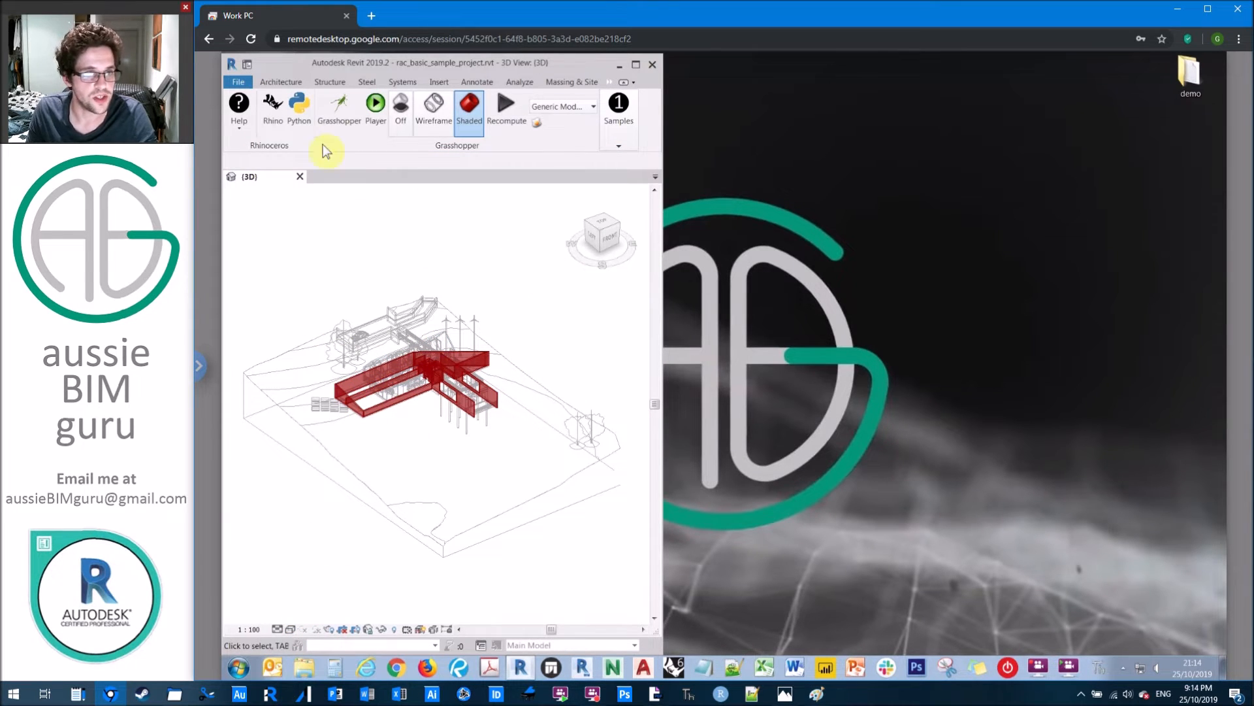
Reopen the Grasshopper window and change the levels picker's selection from Level 1 to Level 2
{"action": "left_click", "coordinate": [339, 116]}
{"action": "right_click_drag", "start_coordinate": [891, 311], "coordinate": [1070, 284]}
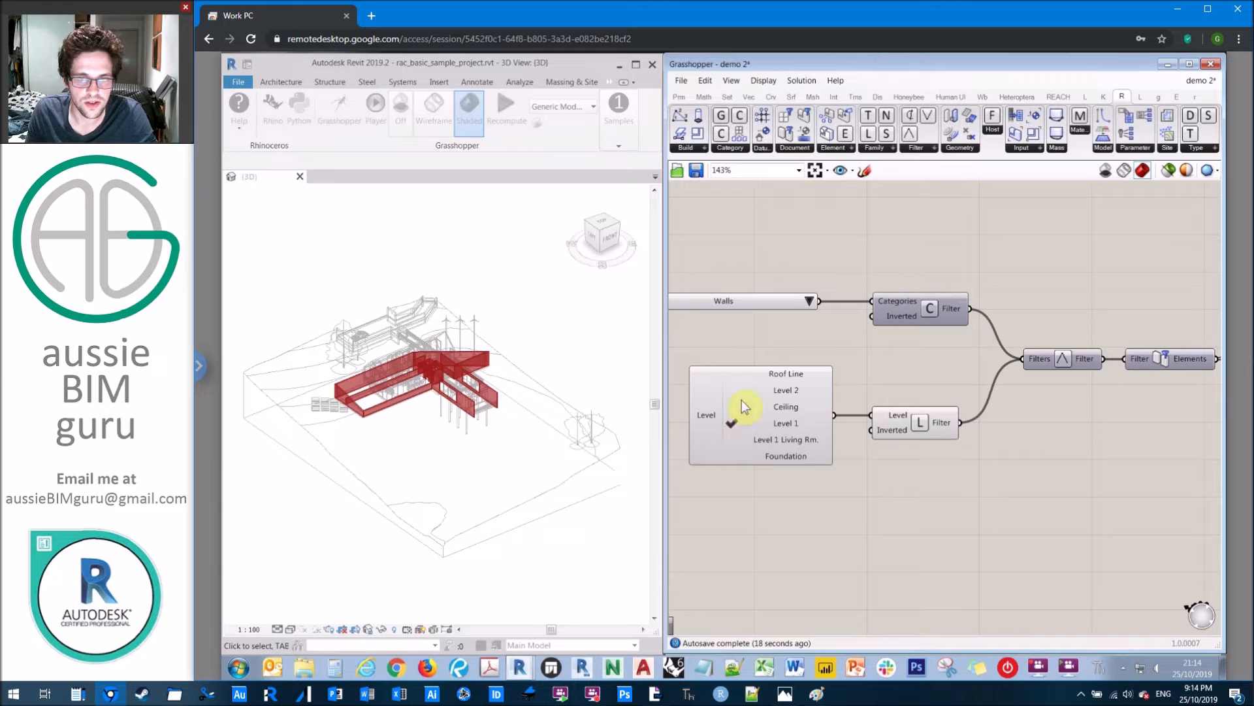
{"action": "left_click", "coordinate": [727, 421]}
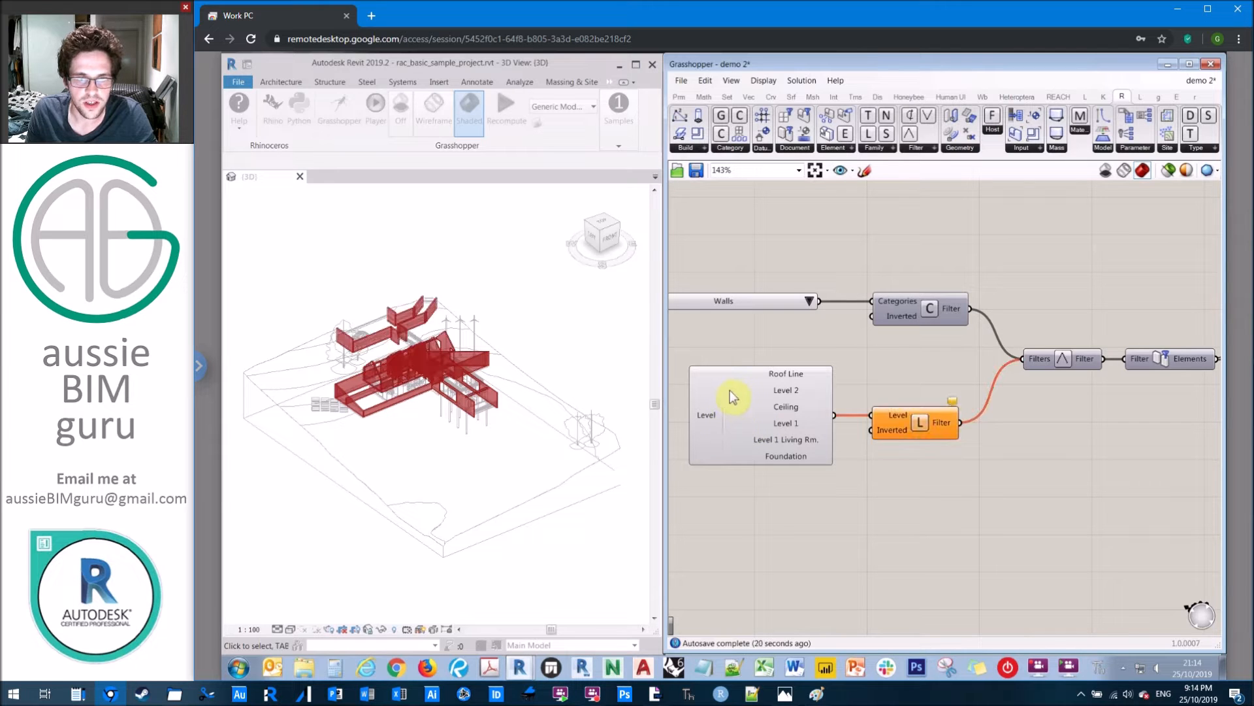
{"action": "left_click", "coordinate": [730, 391]}
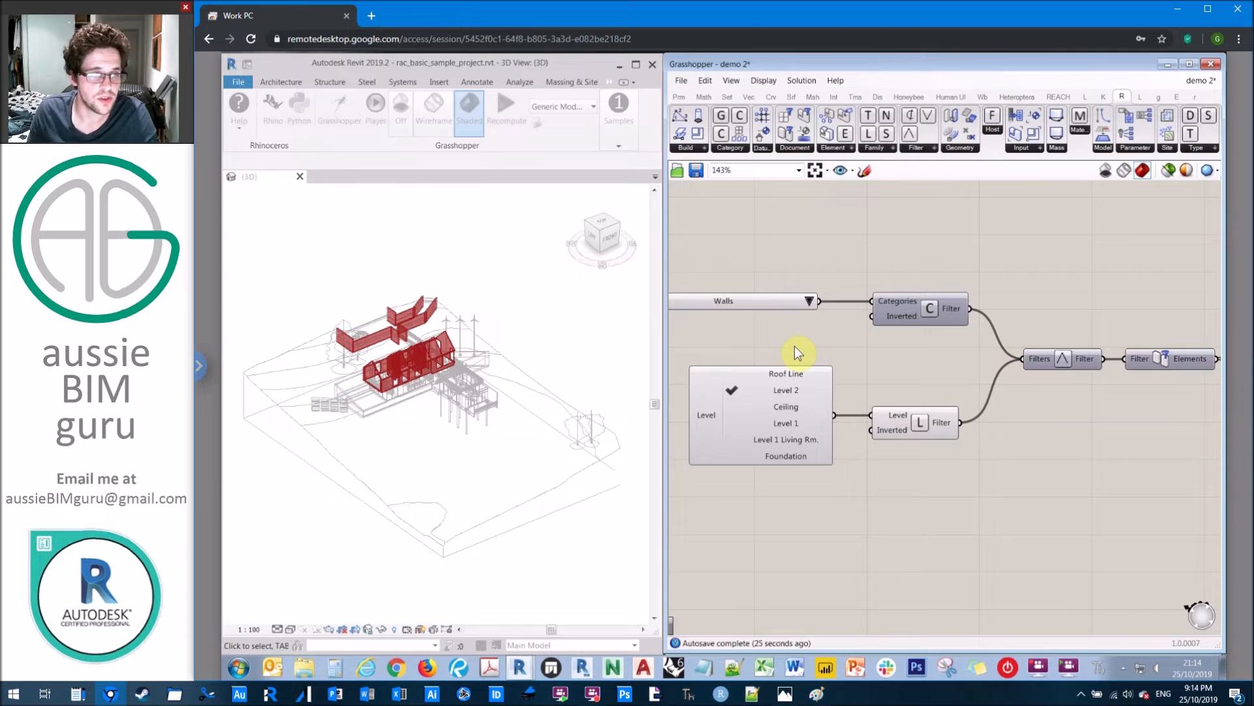
Try Level 1 and Level 2 together in the levels picker, and deselect Level 2
{"action": "left_click", "coordinate": [732, 423]}
{"action": "mouse_move", "coordinate": [804, 336]}
{"action": "right_mouse_down"}
{"action": "mouse_move", "coordinate": [746, 339]}
{"action": "mouse_move", "coordinate": [805, 328]}
{"action": "right_mouse_up"}
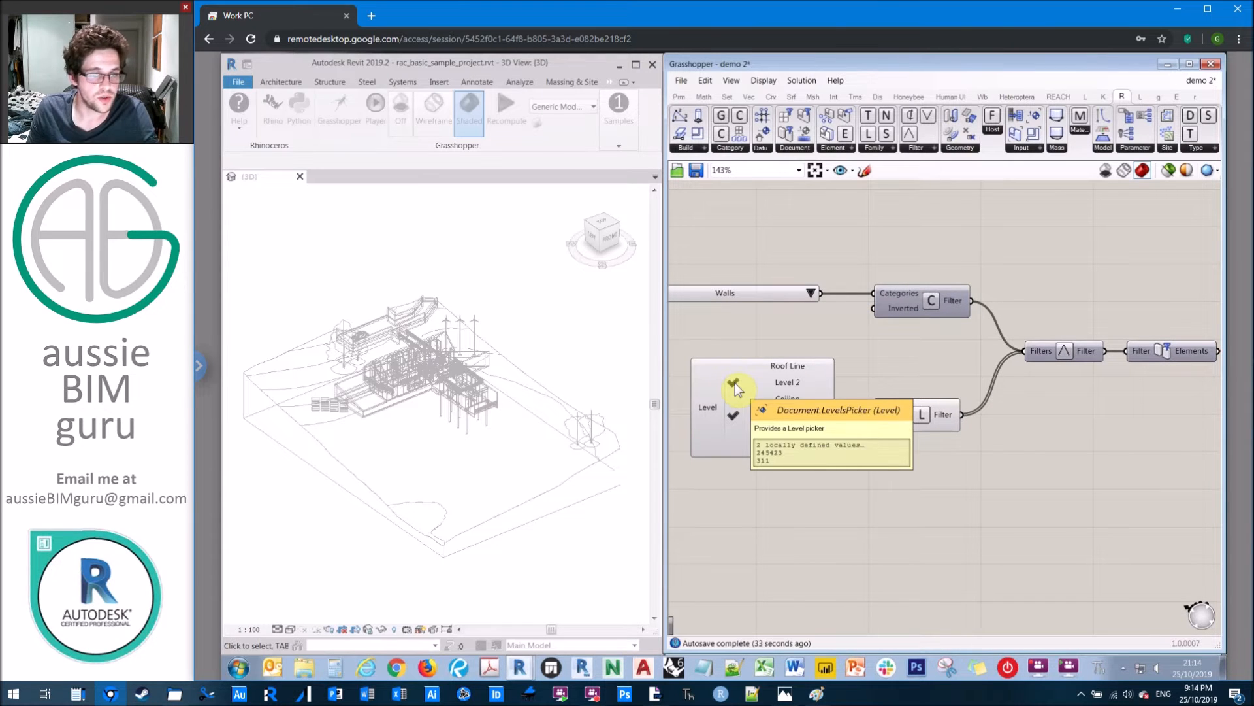
{"action": "left_click", "coordinate": [732, 381]}
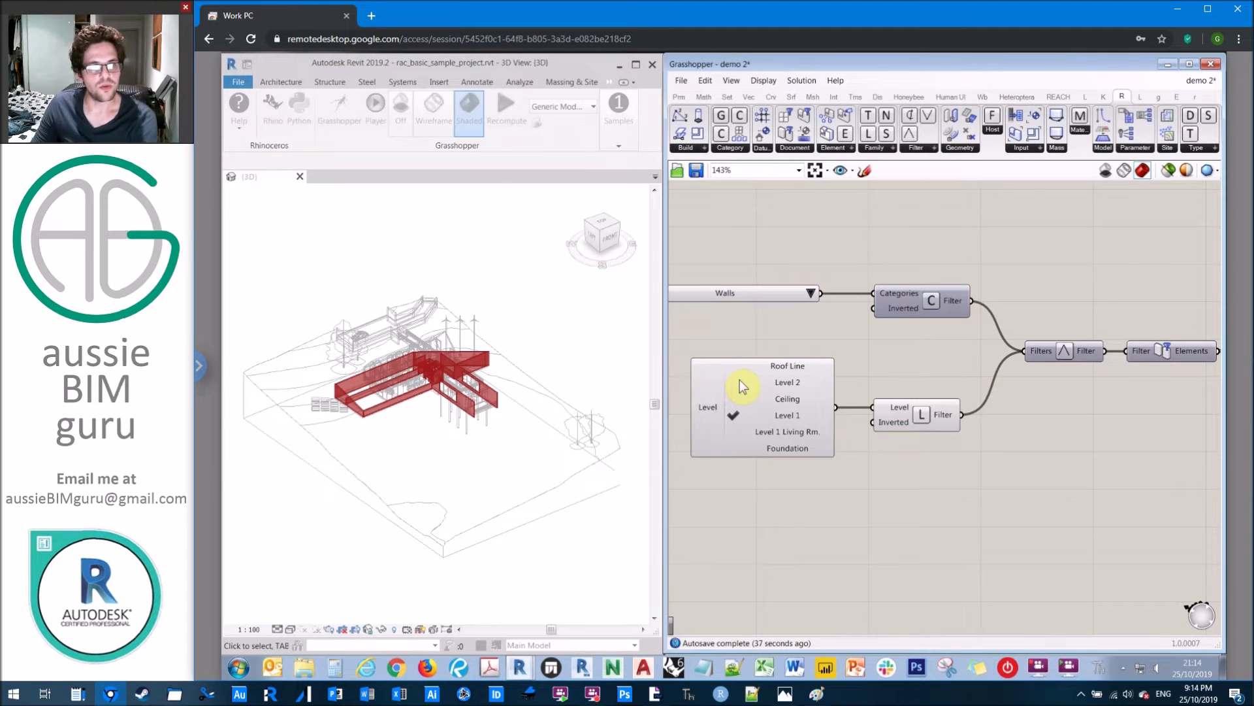
Convert the levels picker to a dropdown list, align it with the level filter and choose Level 2
{"action": "right_click", "coordinate": [741, 379]}
{"action": "left_click", "coordinate": [814, 468]}
{"action": "left_click", "coordinate": [824, 365]}
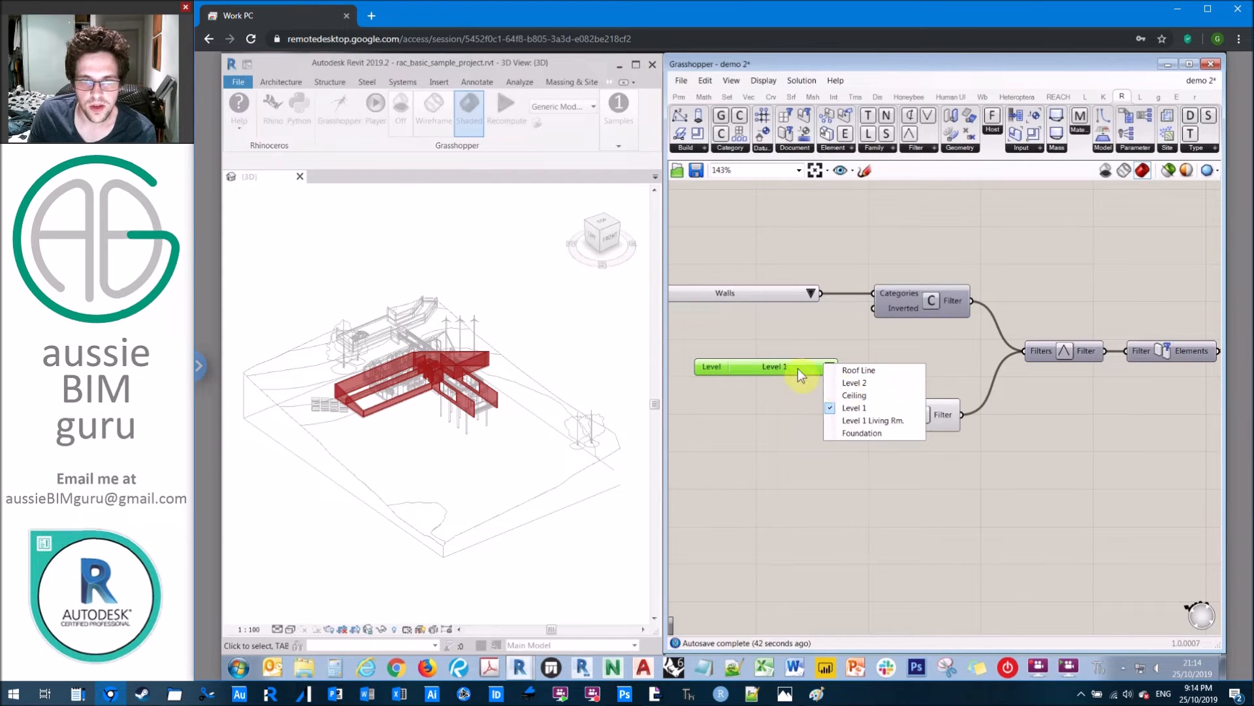
{"action": "left_click_drag", "start_coordinate": [796, 367], "coordinate": [780, 409]}
{"action": "left_click", "coordinate": [815, 352]}
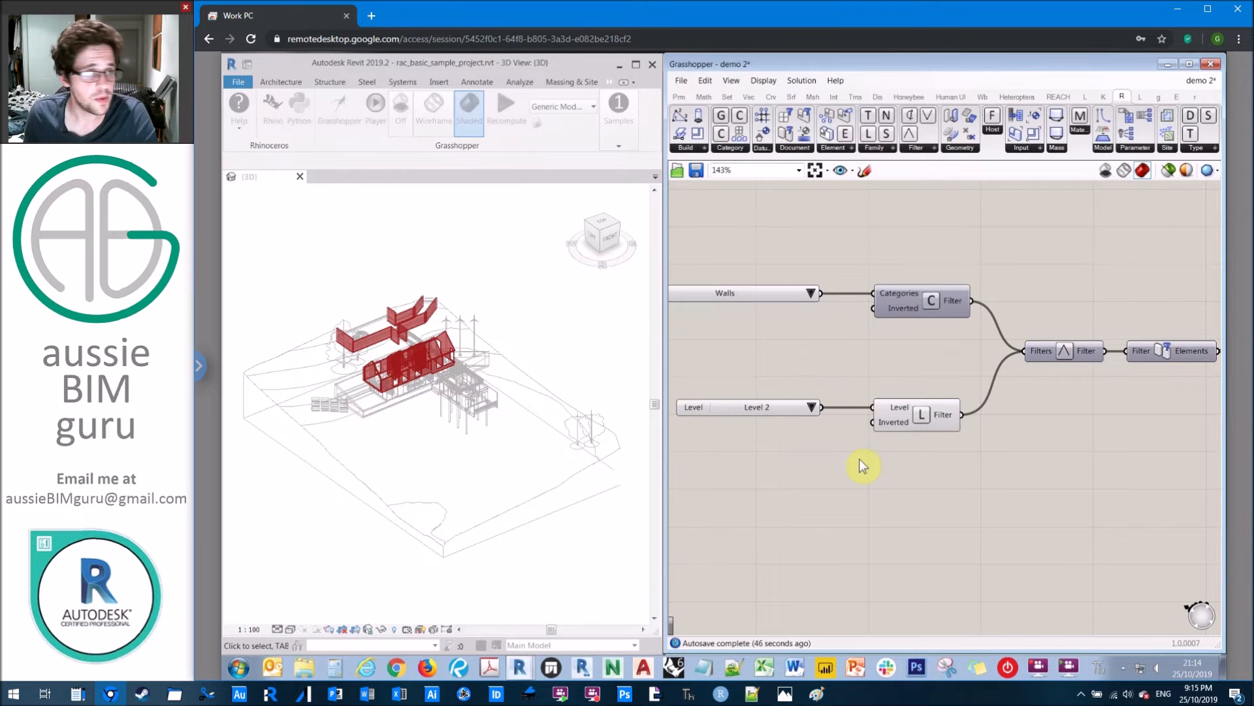
{"action": "left_click_drag", "start_coordinate": [904, 483], "coordinate": [800, 391]}
{"action": "left_click", "coordinate": [843, 367]}
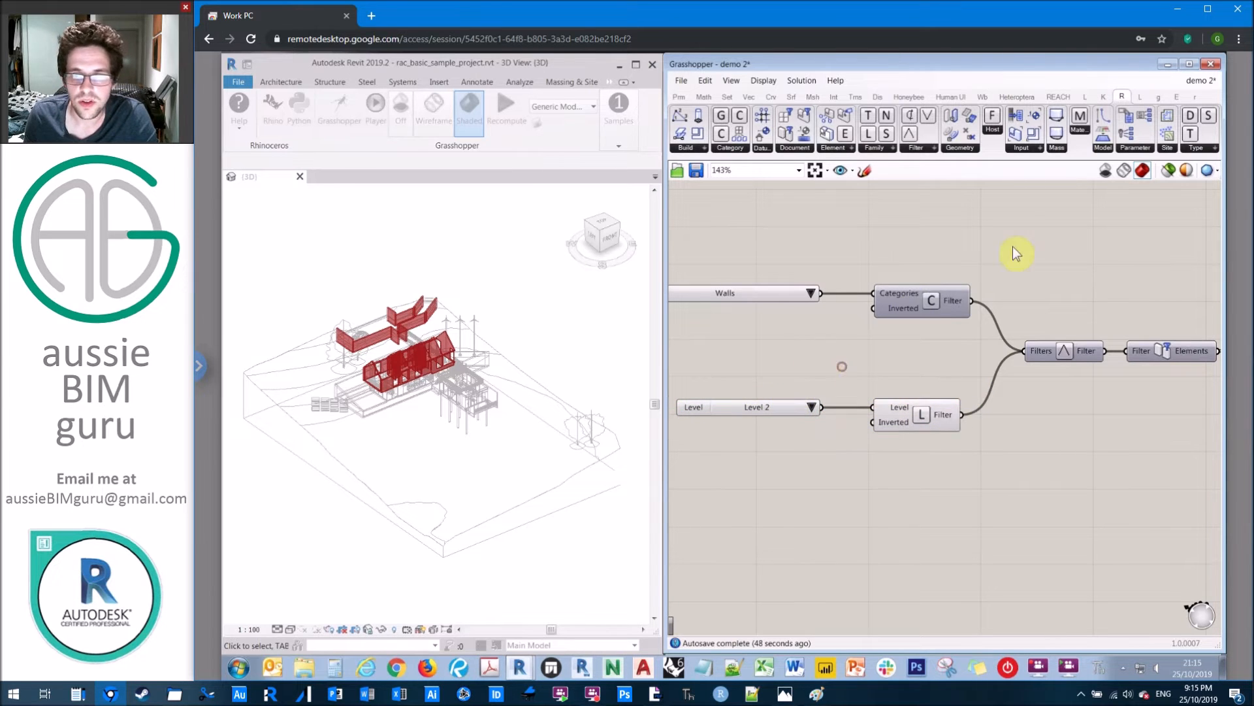
Add an ElementType.ByName picker below Document.Elements and wire the Elements output into it
{"action": "right_click_drag", "start_coordinate": [1015, 226], "coordinate": [882, 236]}
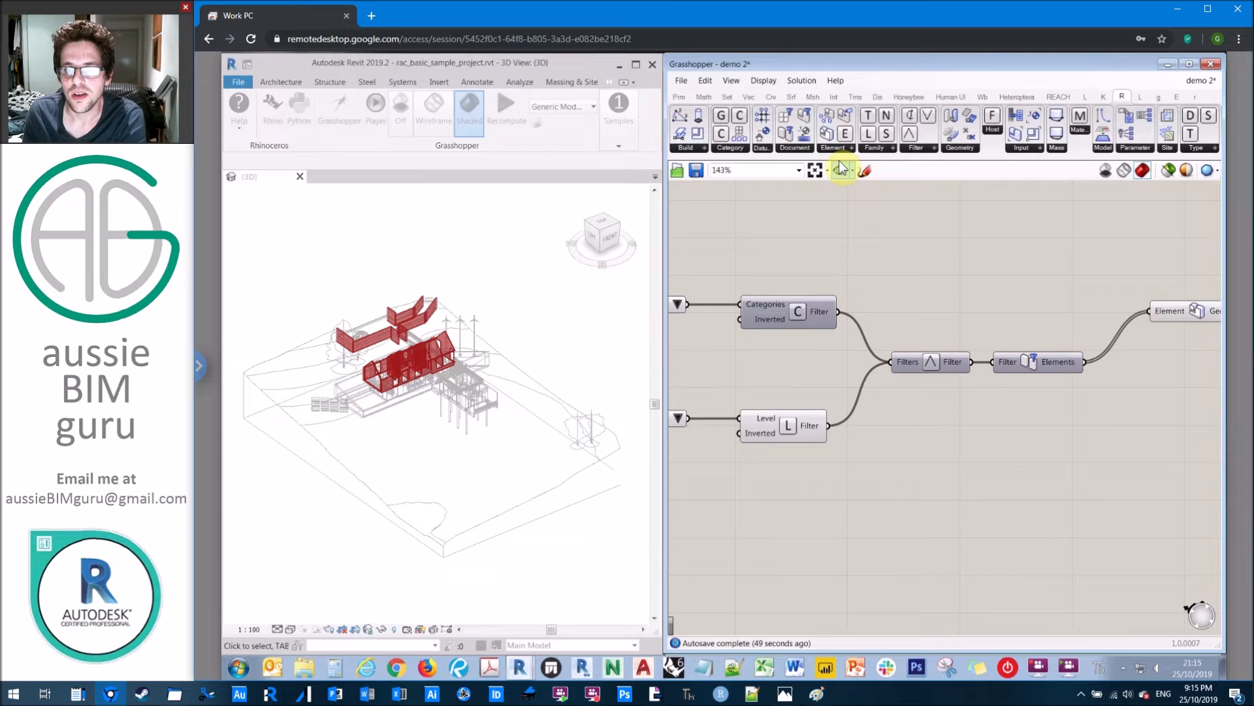
{"action": "left_click", "coordinate": [795, 149]}
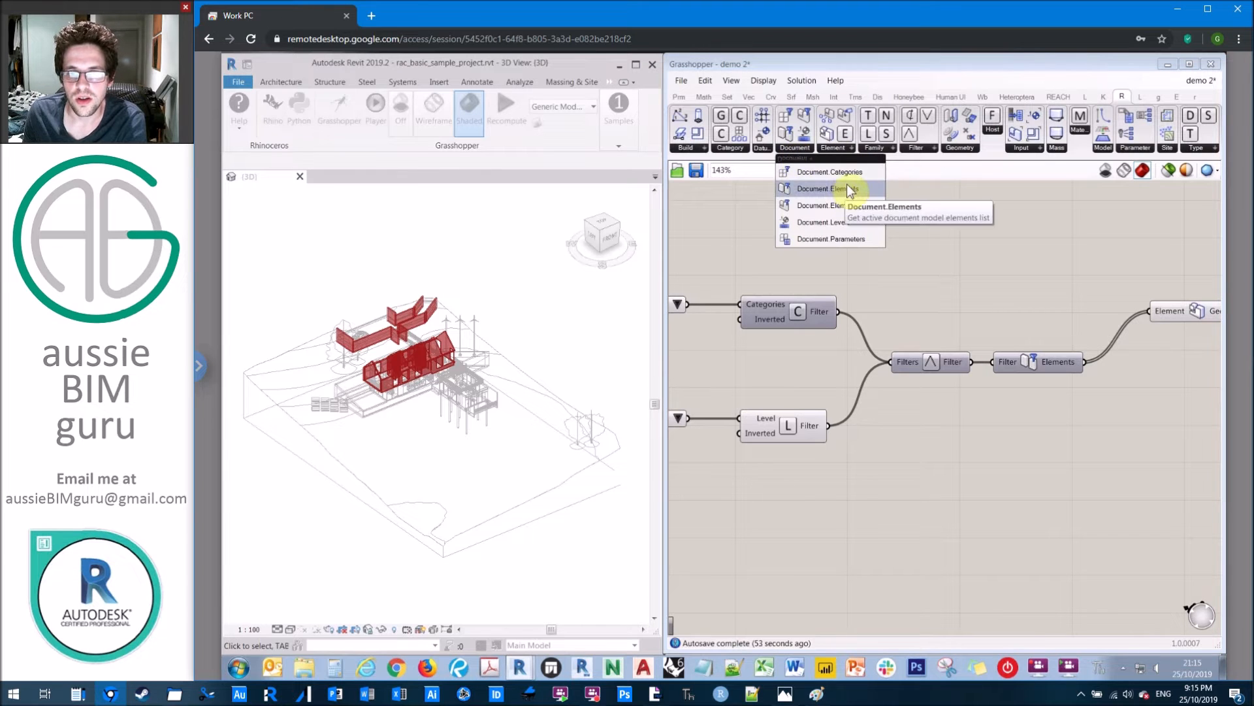
{"action": "left_click", "coordinate": [838, 149]}
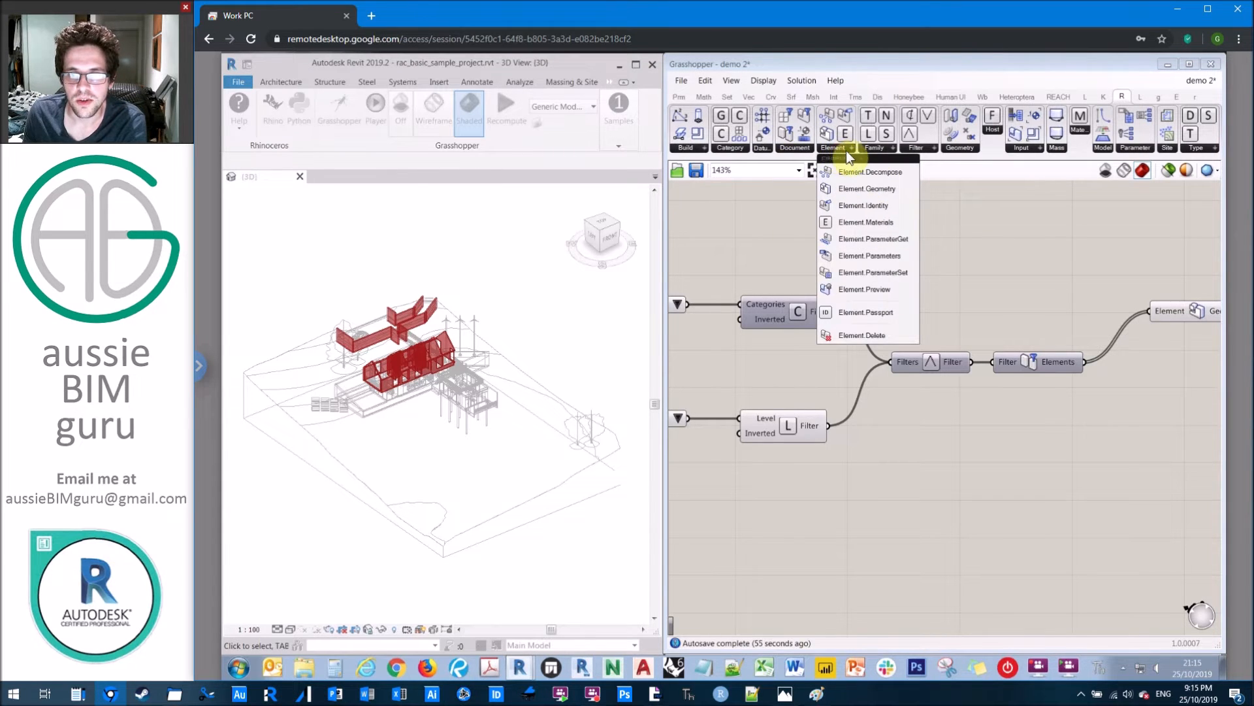
{"action": "left_click", "coordinate": [796, 149]}
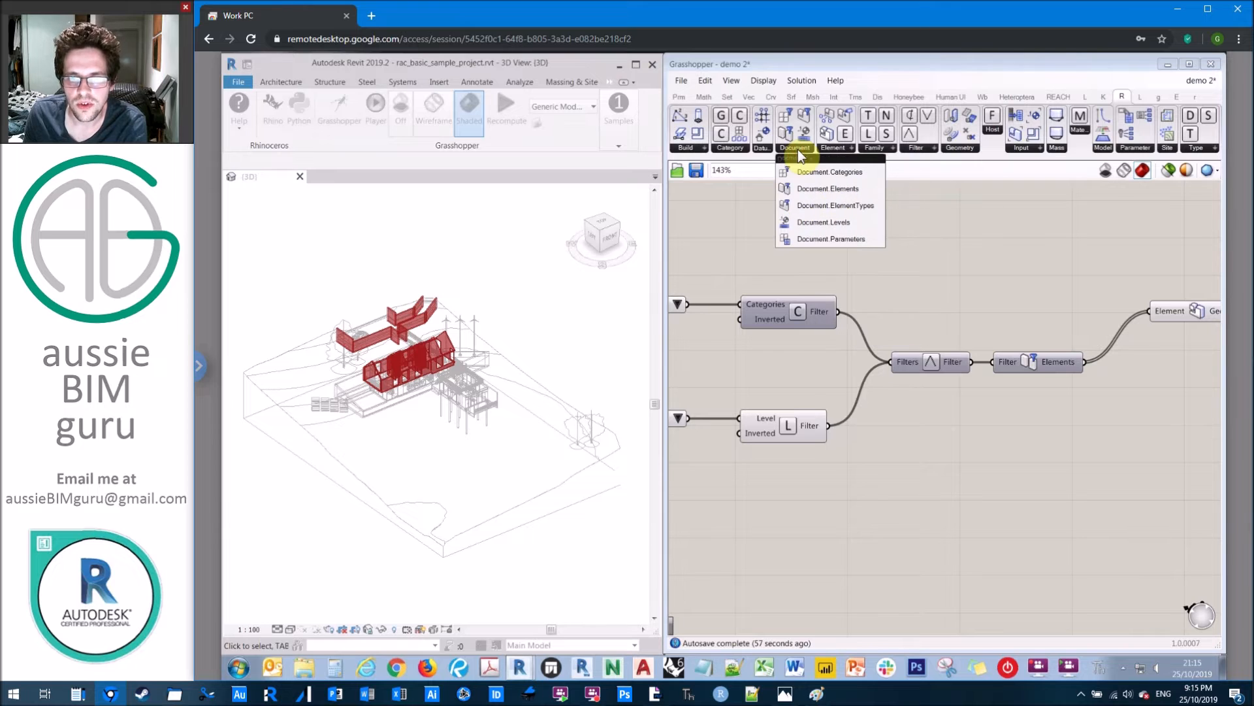
{"action": "left_click", "coordinate": [1017, 148]}
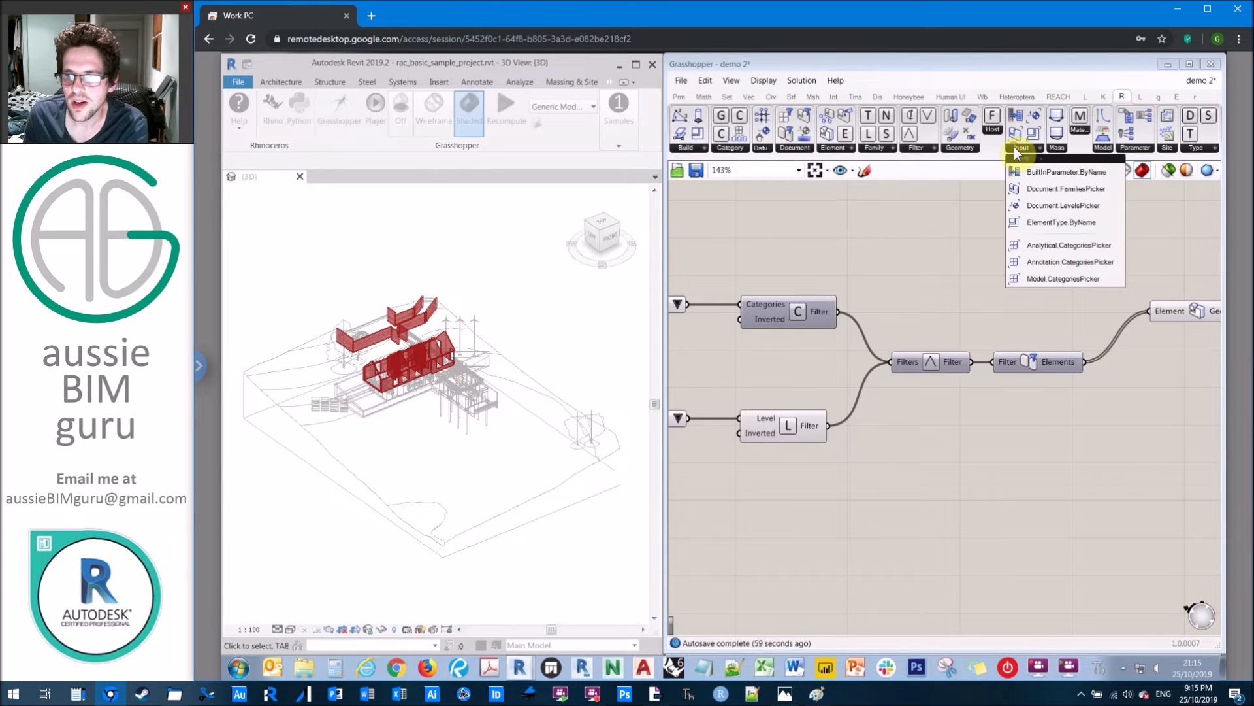
{"action": "left_click", "coordinate": [1066, 225]}
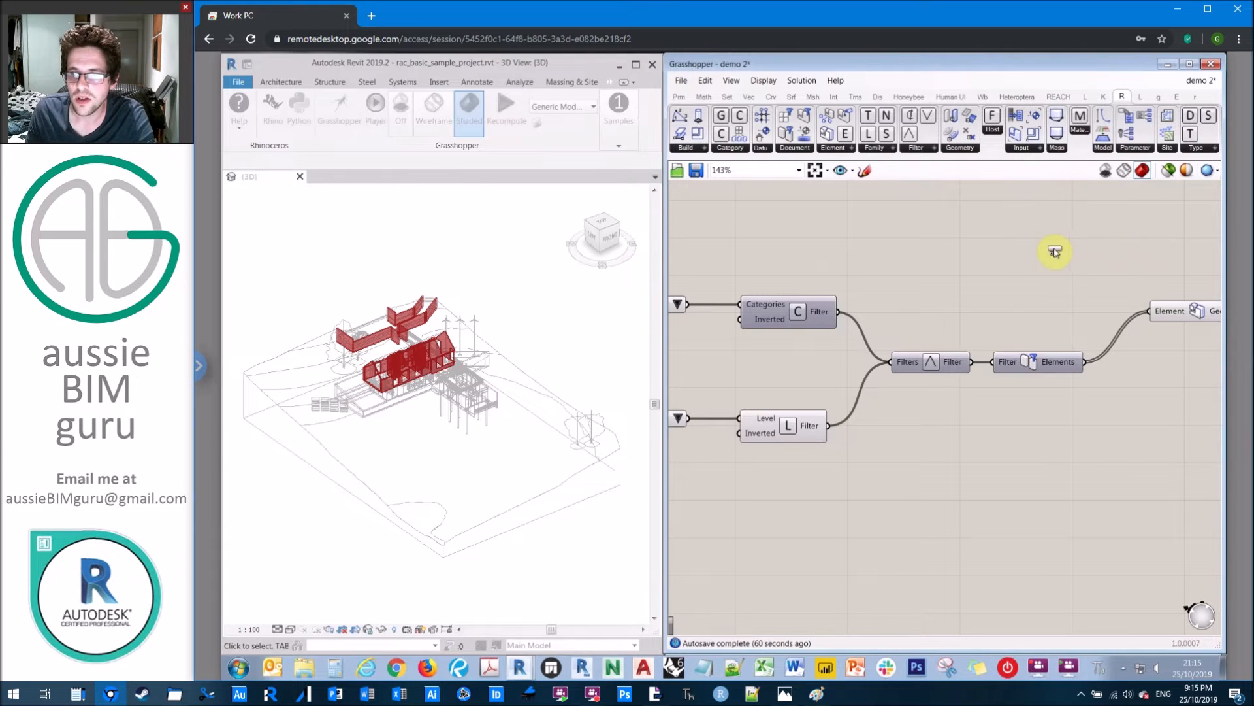
{"action": "left_click", "coordinate": [1078, 435]}
{"action": "left_click_drag", "start_coordinate": [1085, 365], "coordinate": [1015, 435]}
Examine the entries the ElementType.ByName picker lists when fed by Document.Elements
{"action": "right_click_drag", "start_coordinate": [1088, 402], "coordinate": [908, 403]}
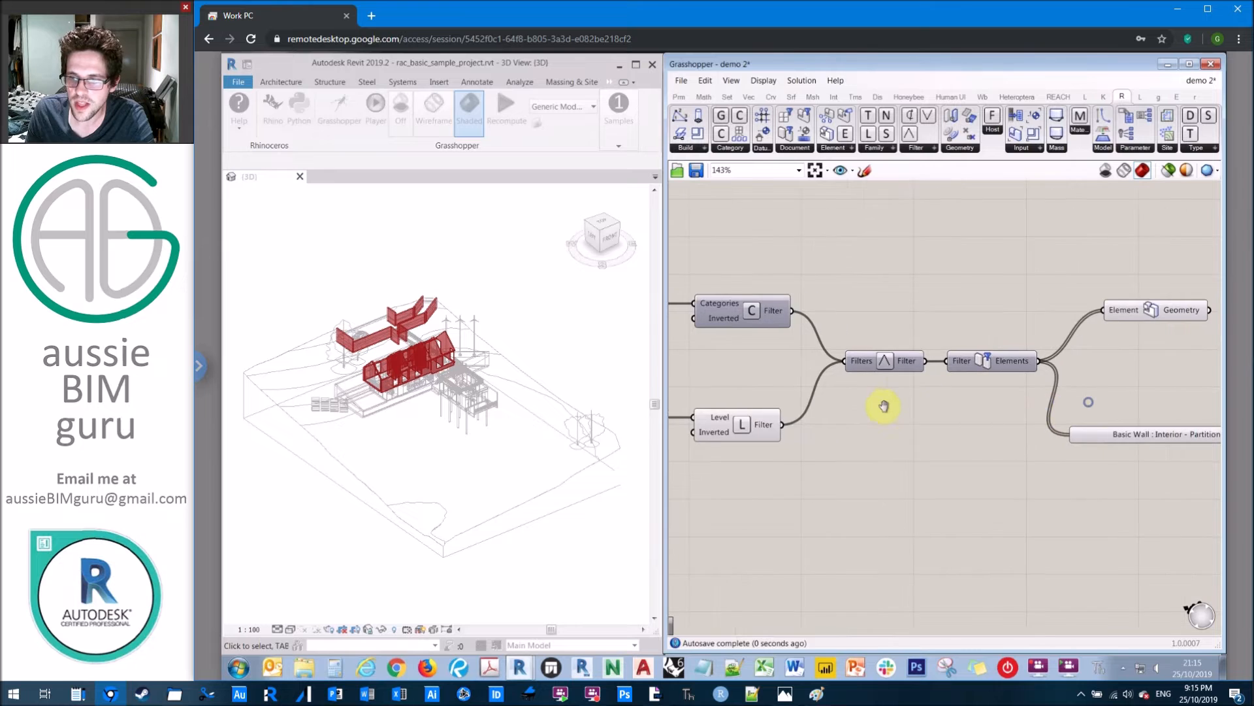
{"action": "left_click", "coordinate": [1114, 438]}
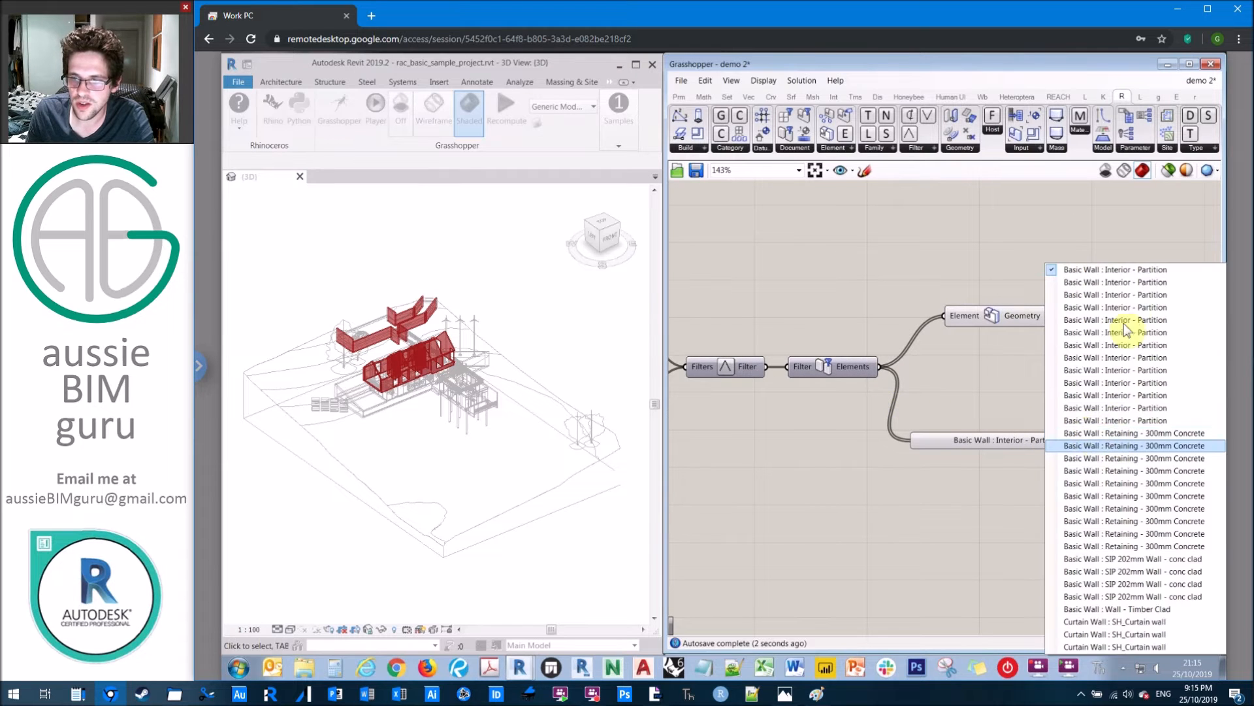
{"action": "left_click", "coordinate": [1011, 413]}
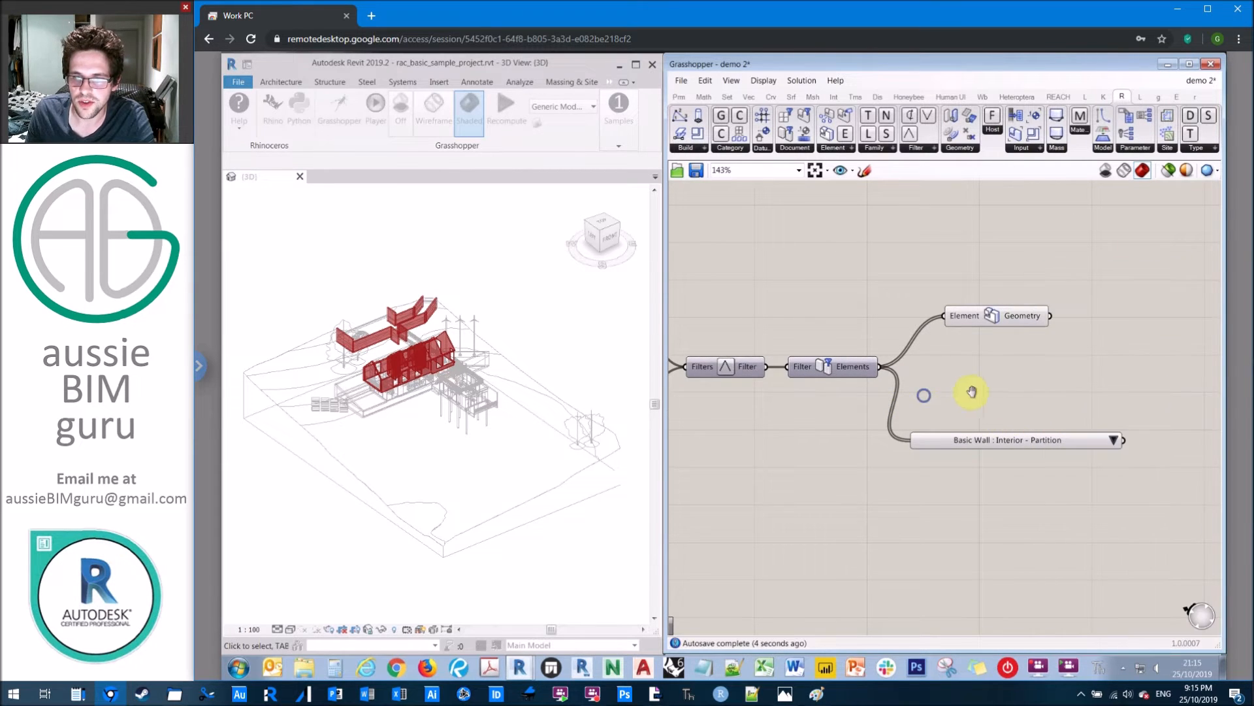
{"action": "right_click_drag", "start_coordinate": [968, 392], "coordinate": [1015, 388]}
{"action": "mouse_move", "coordinate": [907, 363]}
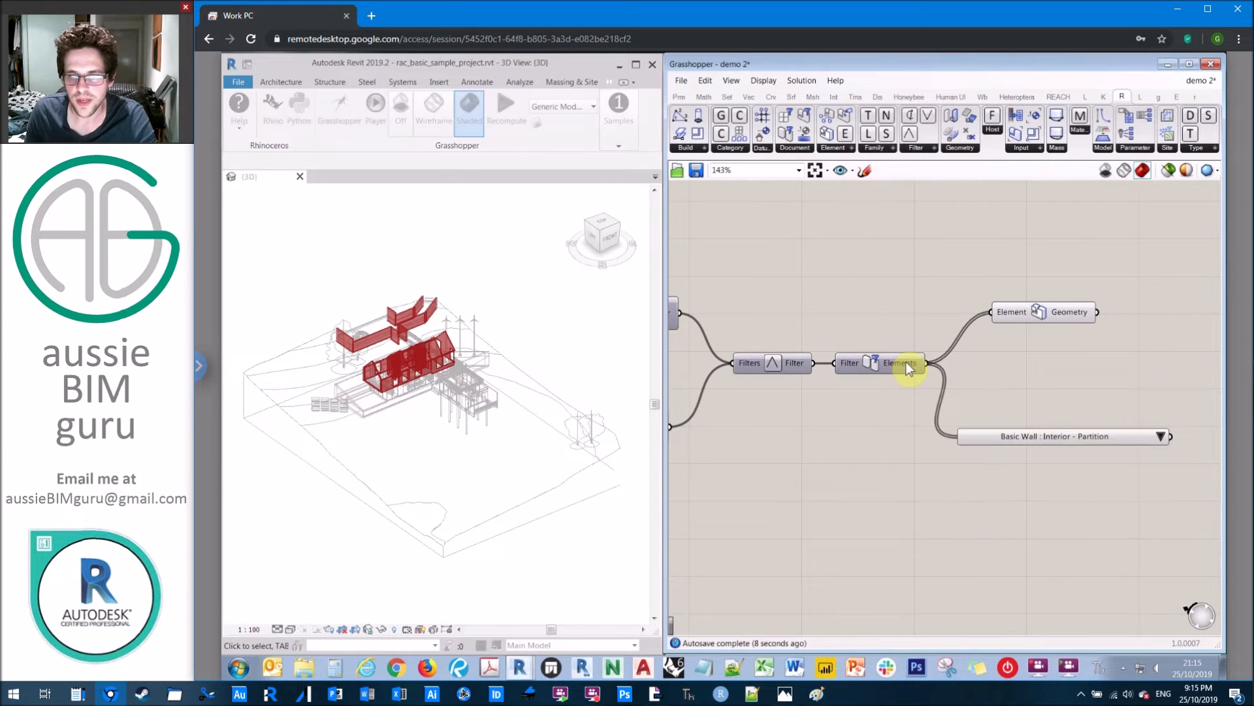
{"action": "left_click", "coordinate": [1162, 436]}
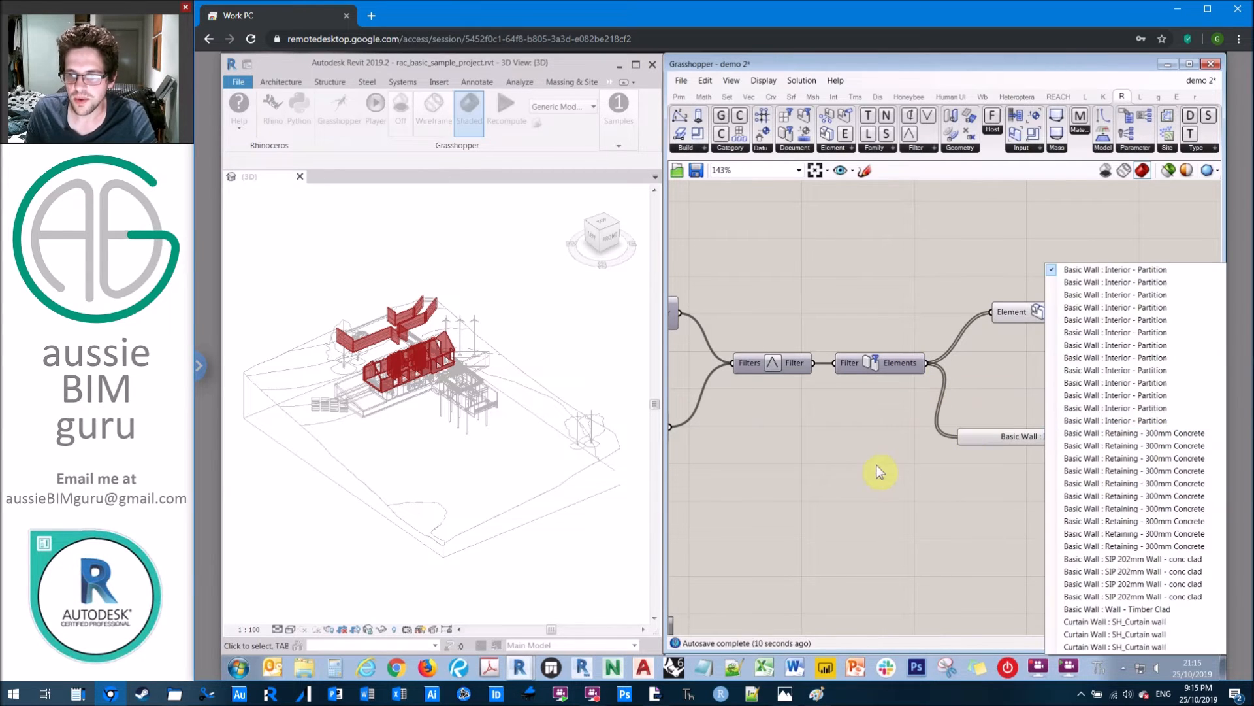
{"action": "left_click", "coordinate": [813, 493]}
Move the element type picker between the category and level pickers and feed it from the Walls category instead of Document.Elements
{"action": "right_click_drag", "start_coordinate": [814, 493], "coordinate": [1004, 478]}
{"action": "left_click_drag", "start_coordinate": [1204, 429], "coordinate": [788, 240]}
{"action": "right_click_drag", "start_coordinate": [778, 242], "coordinate": [1047, 277]}
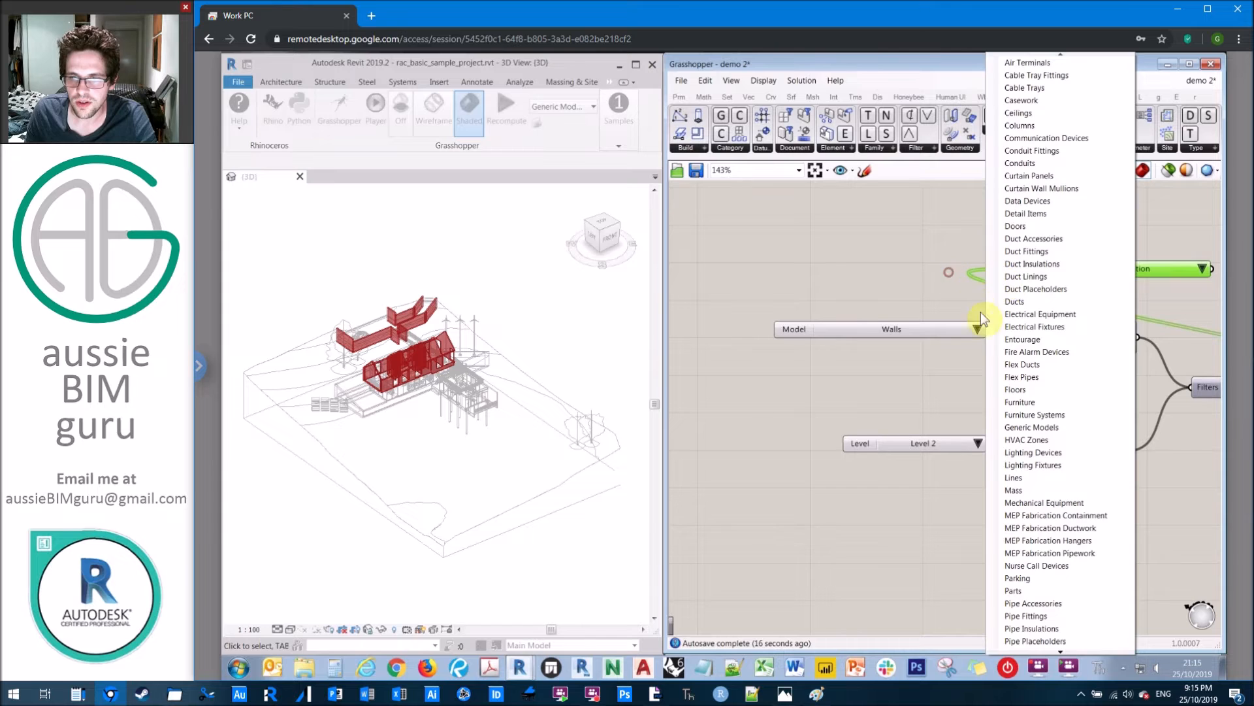
{"action": "left_click", "coordinate": [989, 328]}
{"action": "left_click_drag", "start_coordinate": [1103, 270], "coordinate": [855, 367]}
Choose Basic Wall : Interior - Partition in the element type picker and place it just above the level picker
{"action": "left_click", "coordinate": [963, 367]}
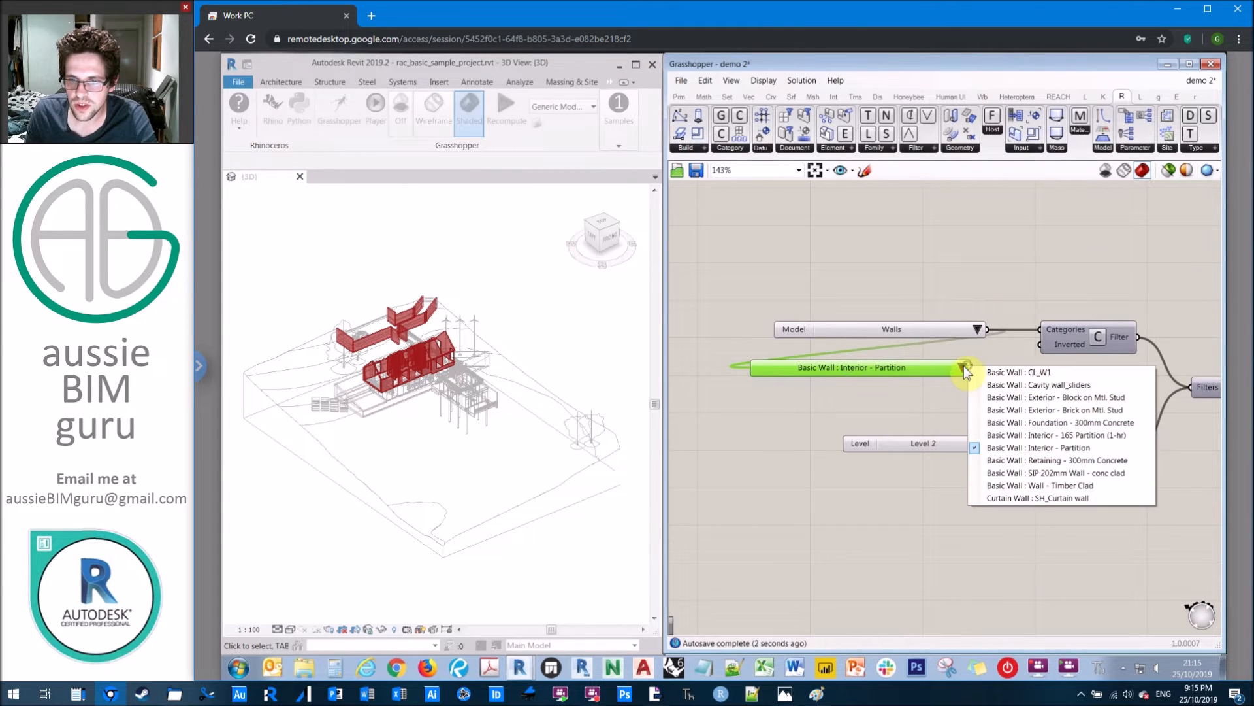
{"action": "left_click", "coordinate": [1031, 446]}
{"action": "left_click_drag", "start_coordinate": [932, 373], "coordinate": [950, 397]}
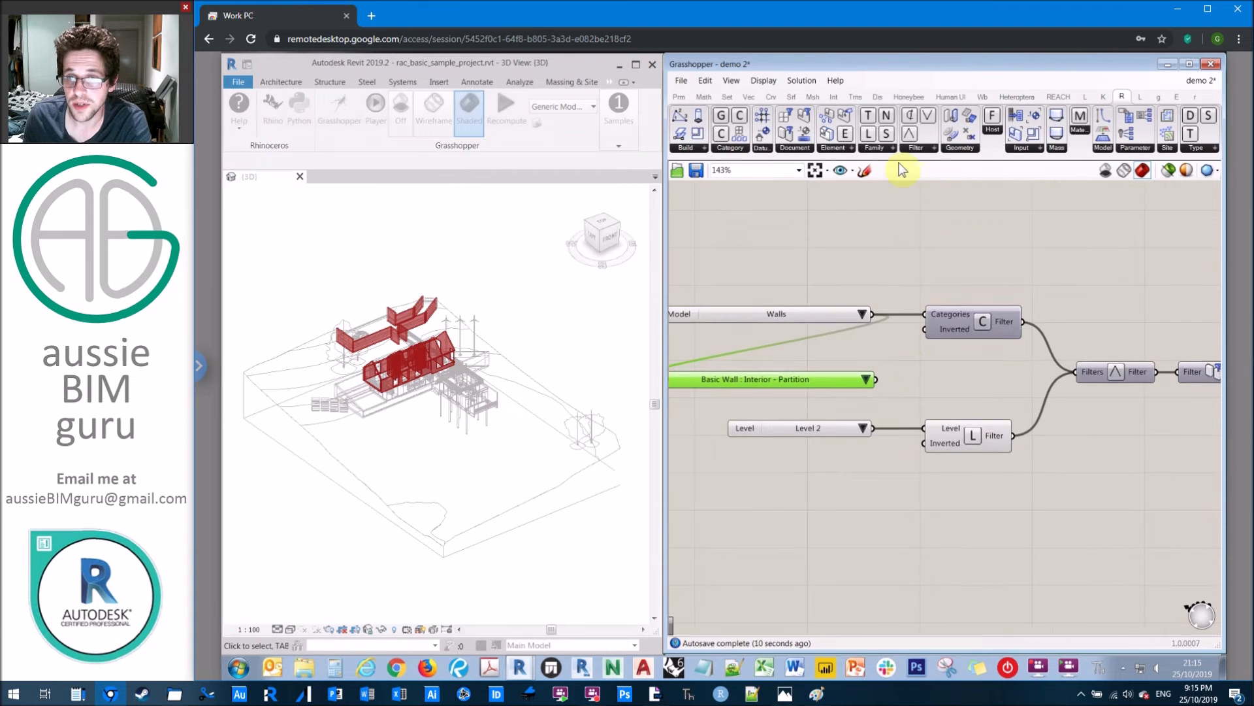
Add an Element.TypeFilter between the category and level filters, feed its Types from the wall type picker, and wire it into the LogicalAnd filter
{"action": "left_click", "coordinate": [921, 148]}
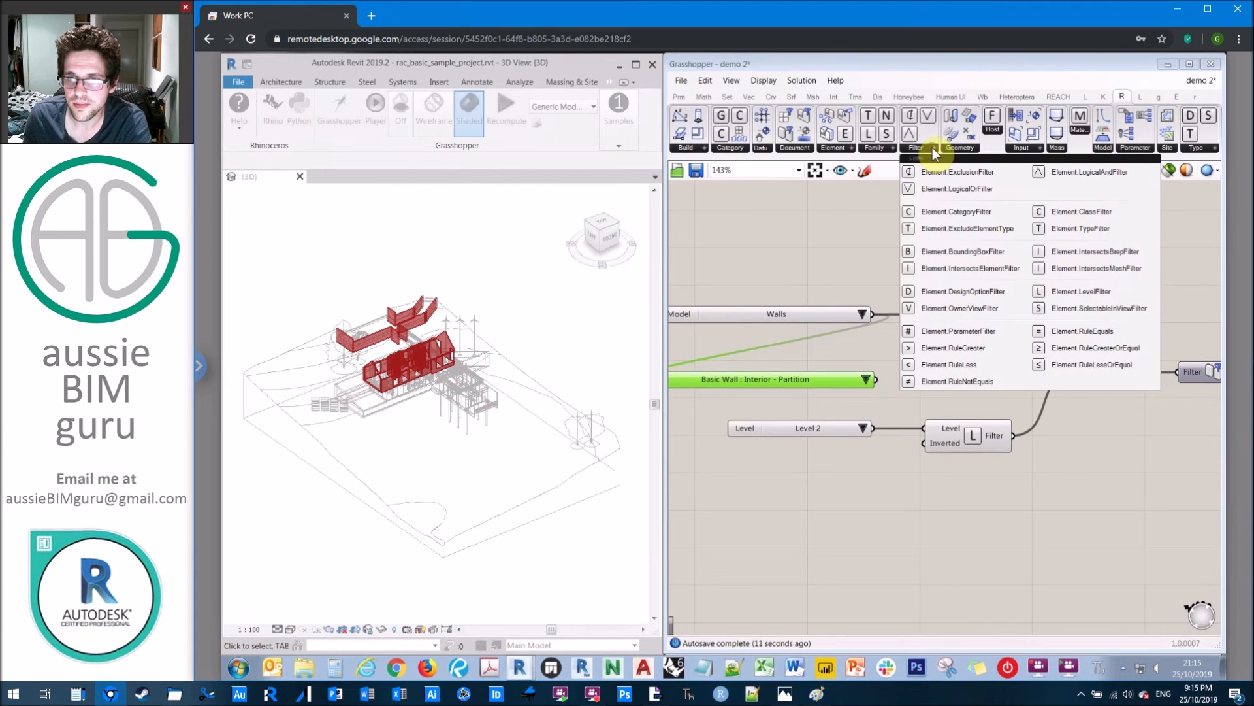
{"action": "left_click", "coordinate": [1058, 228]}
{"action": "left_click", "coordinate": [940, 373]}
{"action": "left_click_drag", "start_coordinate": [949, 374], "coordinate": [980, 383]}
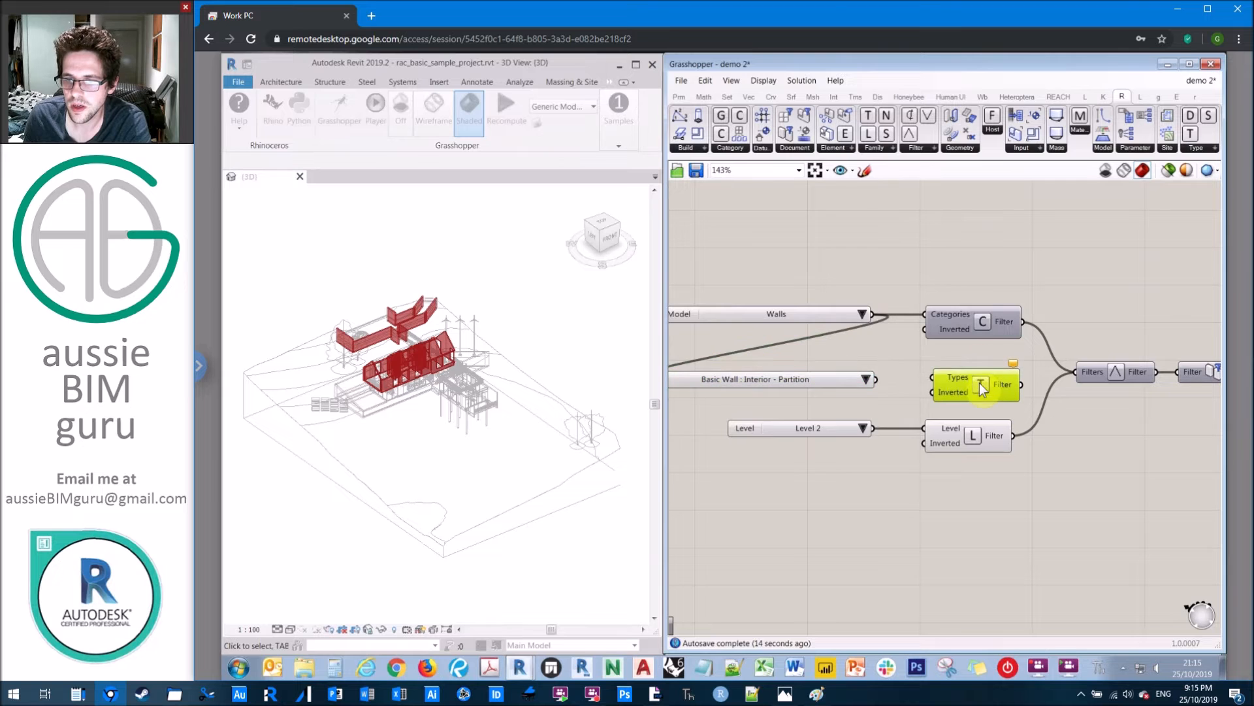
{"action": "left_click_drag", "start_coordinate": [874, 379], "coordinate": [933, 378]}
{"action": "left_click", "coordinate": [900, 357]}
{"action": "left_click_drag", "start_coordinate": [1021, 384], "coordinate": [1075, 372]}
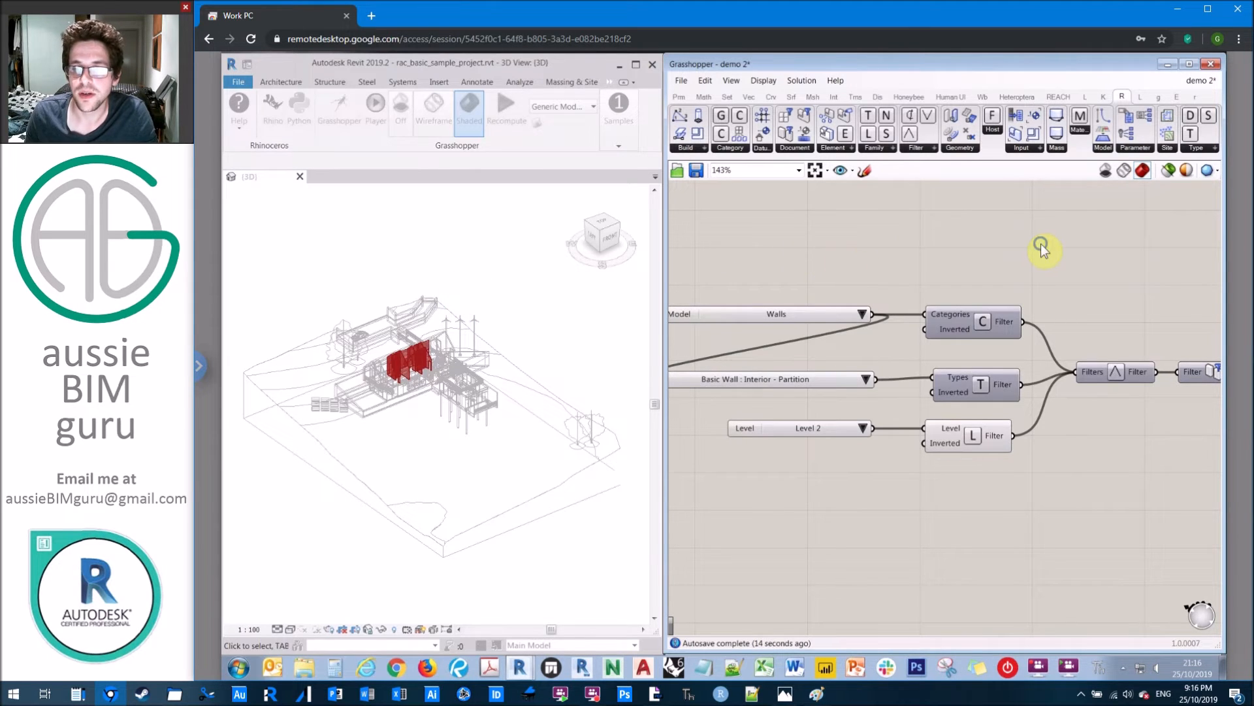
Line up the Element Geometry component beside Document.Elements and inspect the Elements and Geometry outputs
{"action": "right_click_drag", "start_coordinate": [1042, 246], "coordinate": [808, 217]}
{"action": "left_click_drag", "start_coordinate": [1148, 296], "coordinate": [1102, 346]}
{"action": "left_click", "coordinate": [1086, 285]}
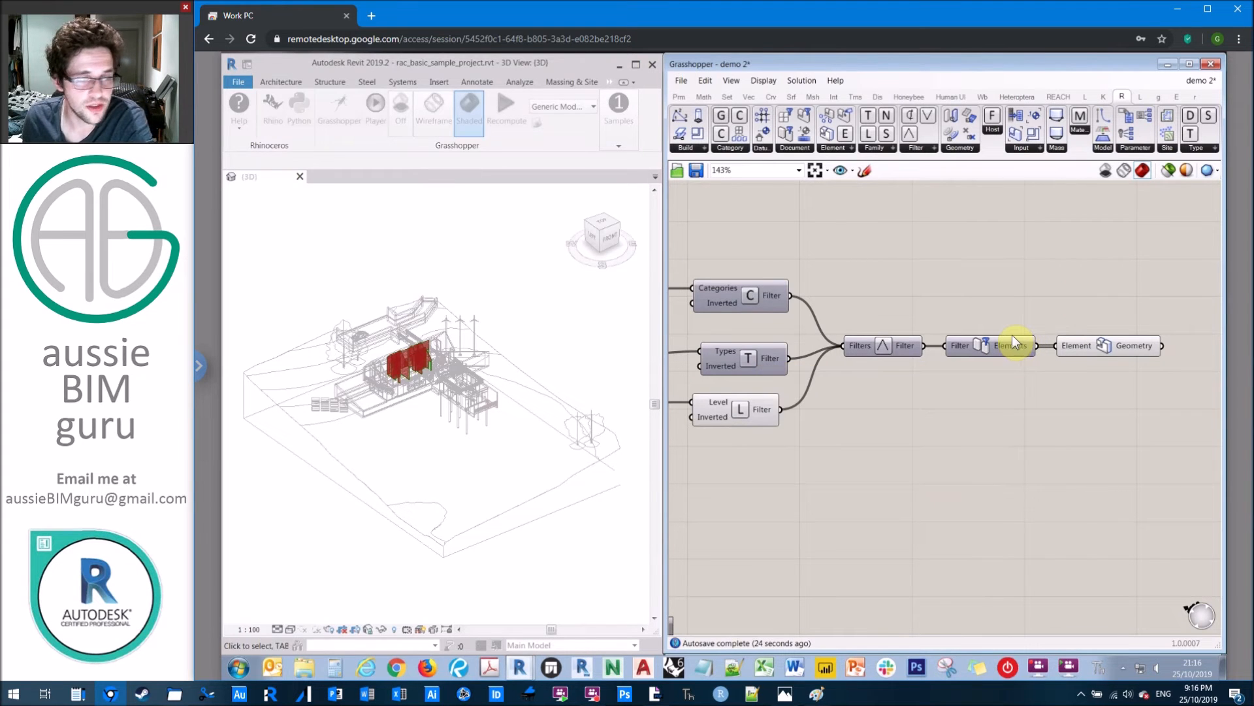
{"action": "mouse_move", "coordinate": [1013, 344]}
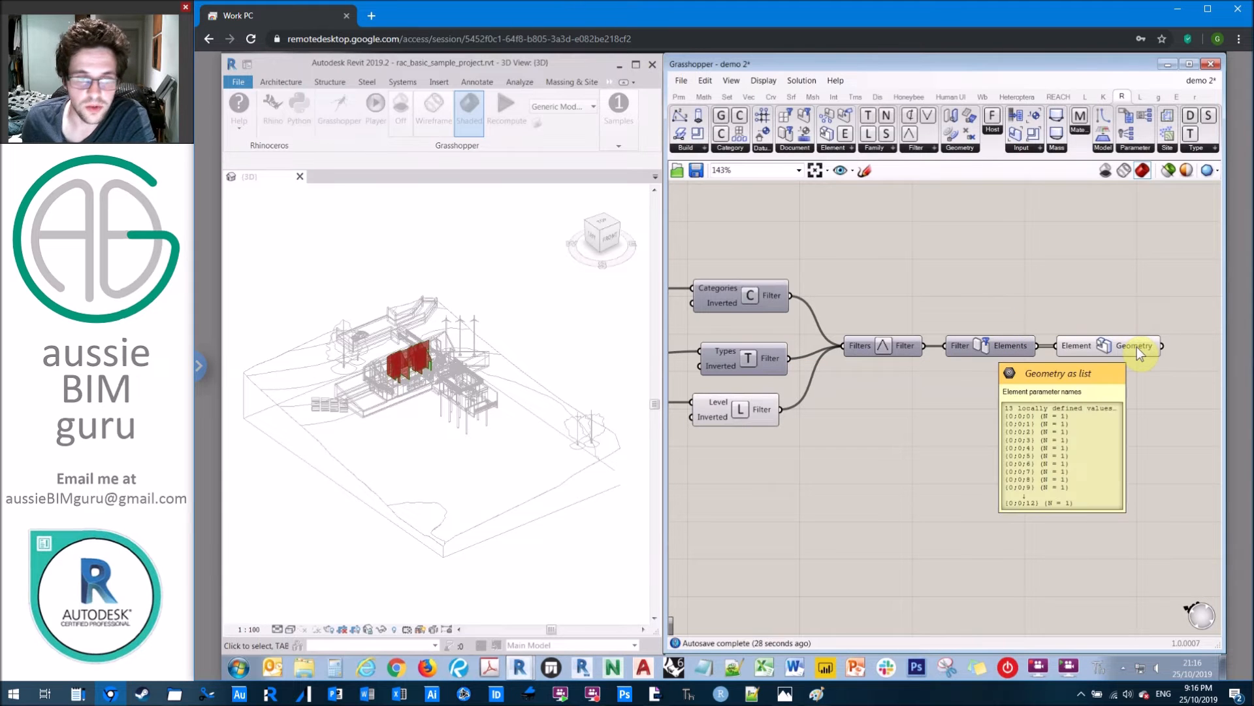
Move the LogicalAnd filter down and feed Document.Elements directly from the category filter instead
{"action": "right_click_drag", "start_coordinate": [961, 277], "coordinate": [1024, 330]}
{"action": "left_click_drag", "start_coordinate": [1061, 356], "coordinate": [1052, 378]}
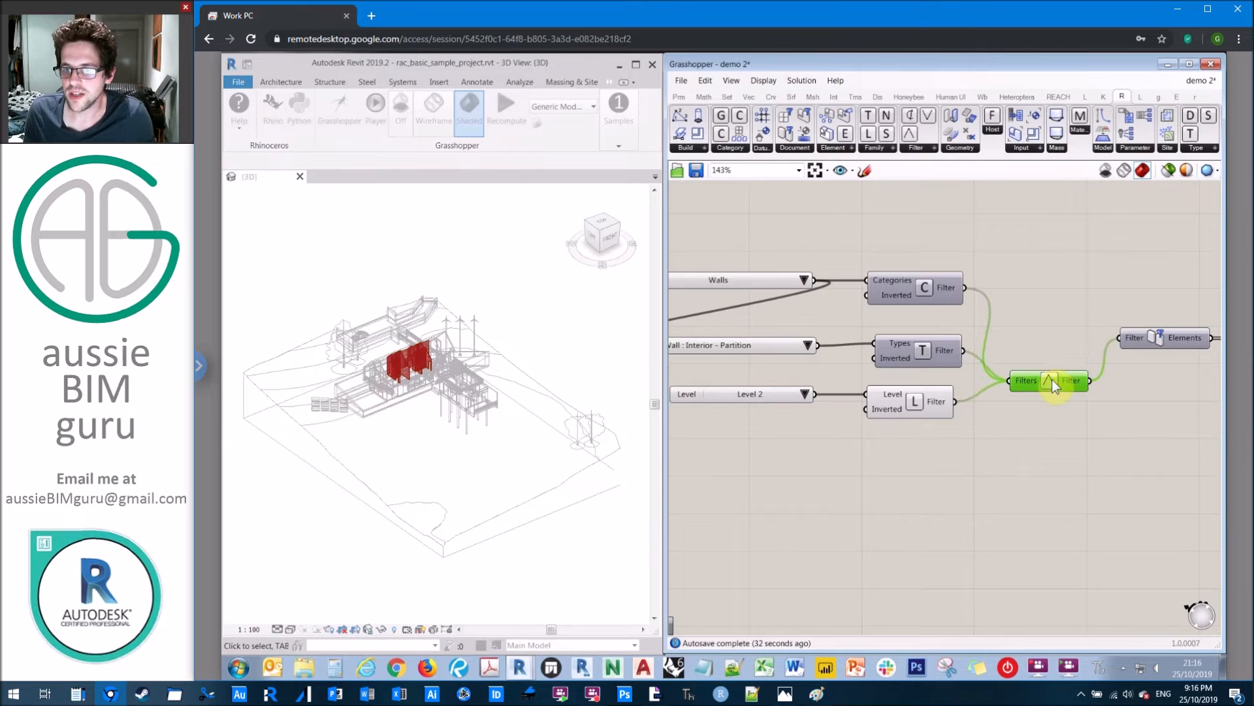
{"action": "left_click", "coordinate": [1027, 311]}
{"action": "left_click_drag", "start_coordinate": [966, 289], "coordinate": [1116, 335], "text": "shift"}
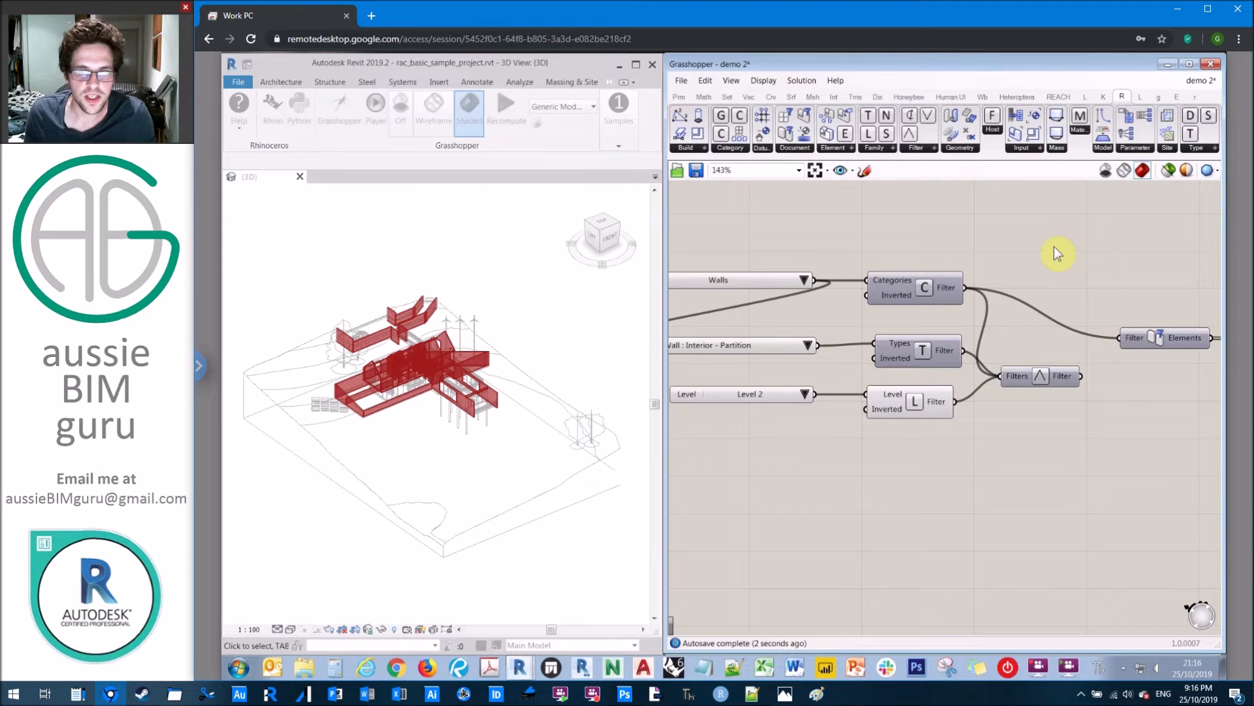
Examine the Bake option offered for the Element Geometry component without baking
{"action": "scroll", "coordinate": [1052, 245], "scroll_direction": "down", "scroll_amount": 2}
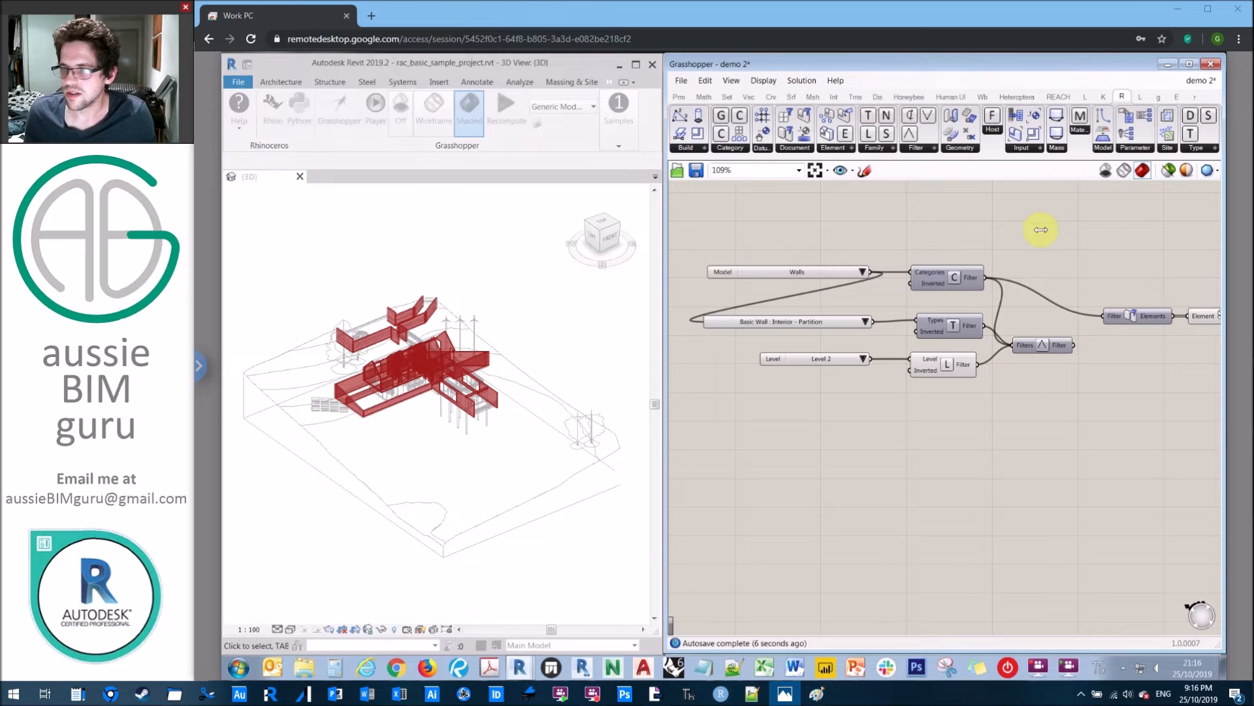
{"action": "right_click_drag", "start_coordinate": [1130, 232], "coordinate": [860, 236]}
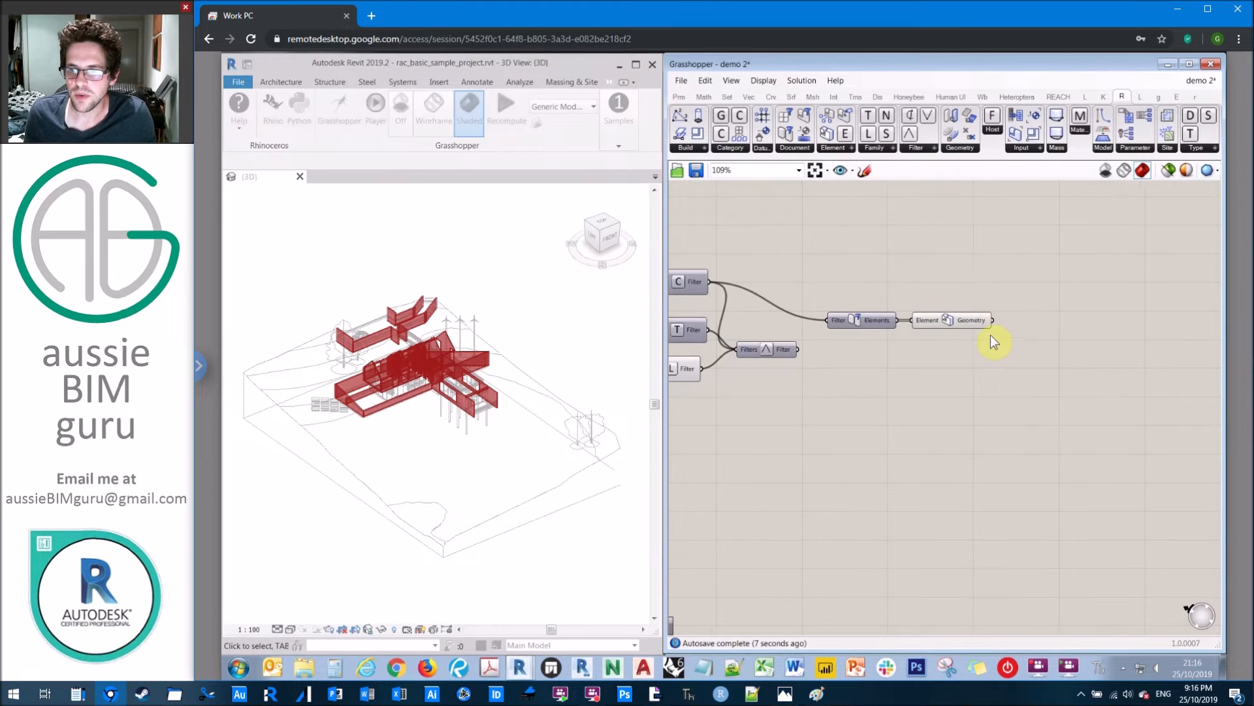
{"action": "scroll", "coordinate": [980, 340], "scroll_direction": "up", "scroll_amount": 3}
{"action": "left_click", "coordinate": [962, 334]}
{"action": "middle_click", "coordinate": [962, 334]}
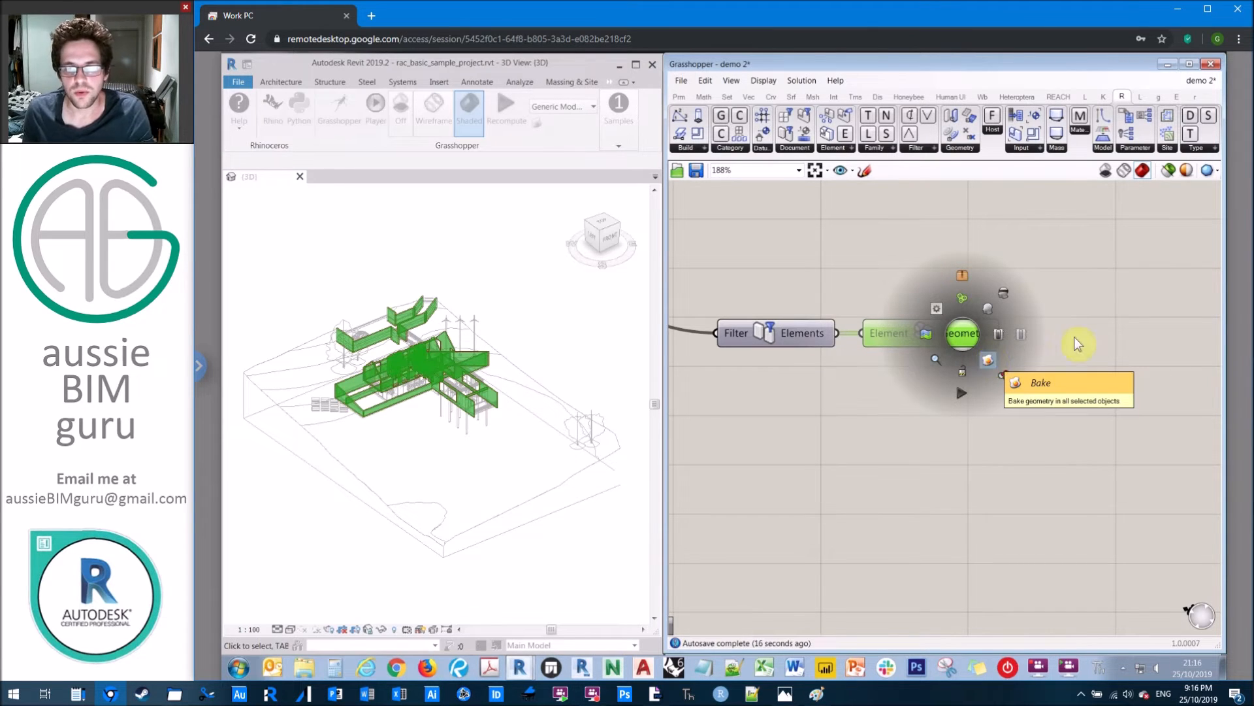
{"action": "left_click", "coordinate": [1078, 319]}
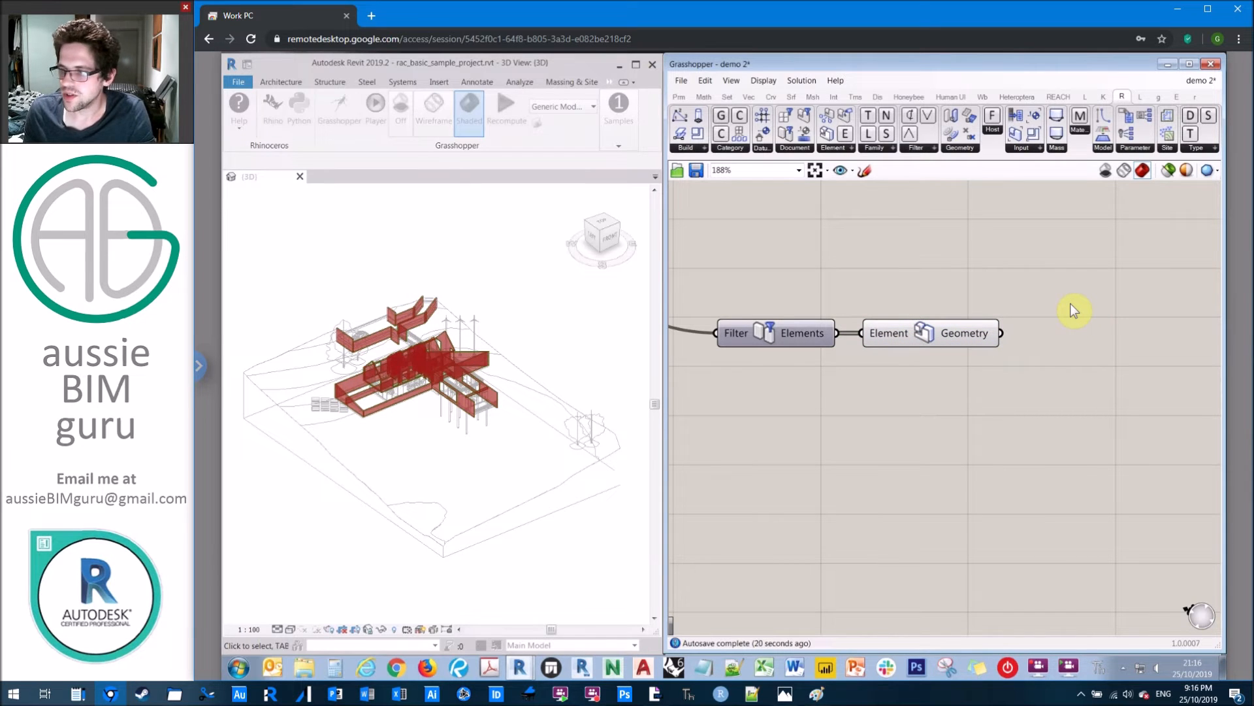
Add a Category.Identity component below the filter chain and wire the Walls category picker into its Category input
{"action": "right_click_drag", "start_coordinate": [1031, 417], "coordinate": [1124, 395]}
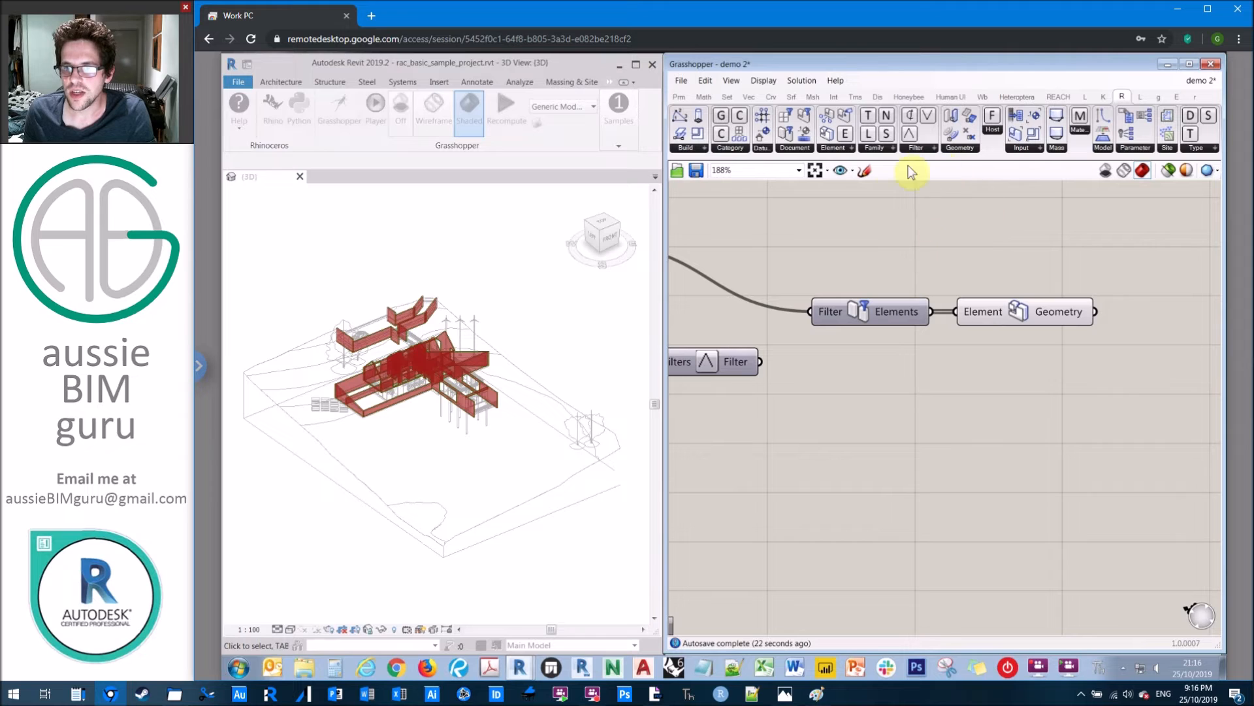
{"action": "left_click", "coordinate": [742, 148]}
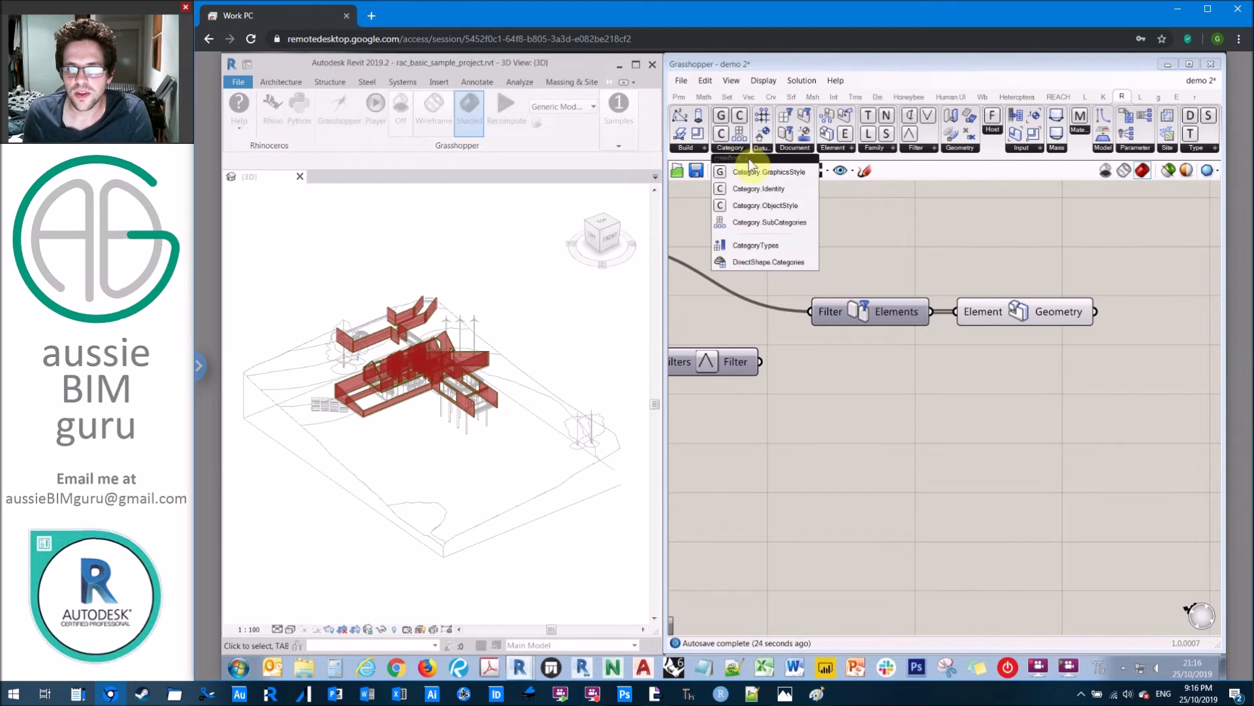
{"action": "left_click", "coordinate": [766, 189]}
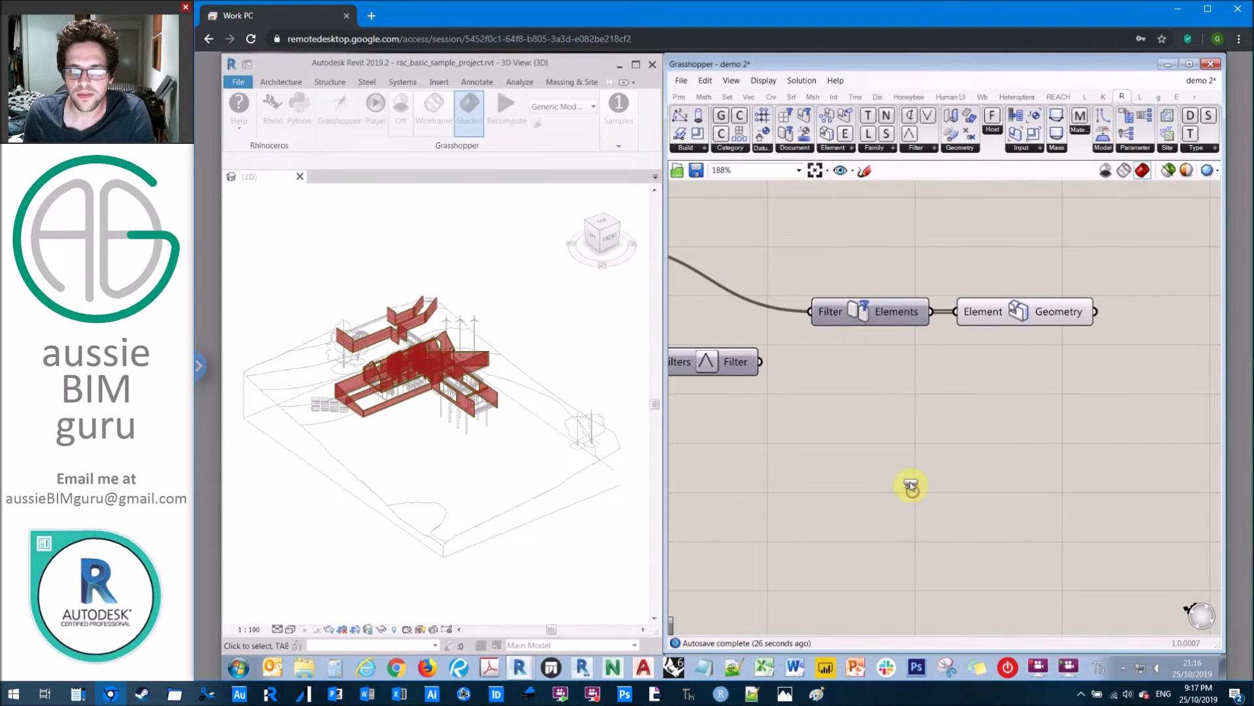
{"action": "left_click", "coordinate": [914, 493]}
{"action": "scroll", "coordinate": [1069, 372], "scroll_direction": "down", "scroll_amount": 4}
{"action": "right_click_drag", "start_coordinate": [1000, 426], "coordinate": [1061, 420]}
{"action": "left_click_drag", "start_coordinate": [814, 265], "coordinate": [1081, 435]}
{"action": "right_click_drag", "start_coordinate": [1025, 472], "coordinate": [780, 469]}
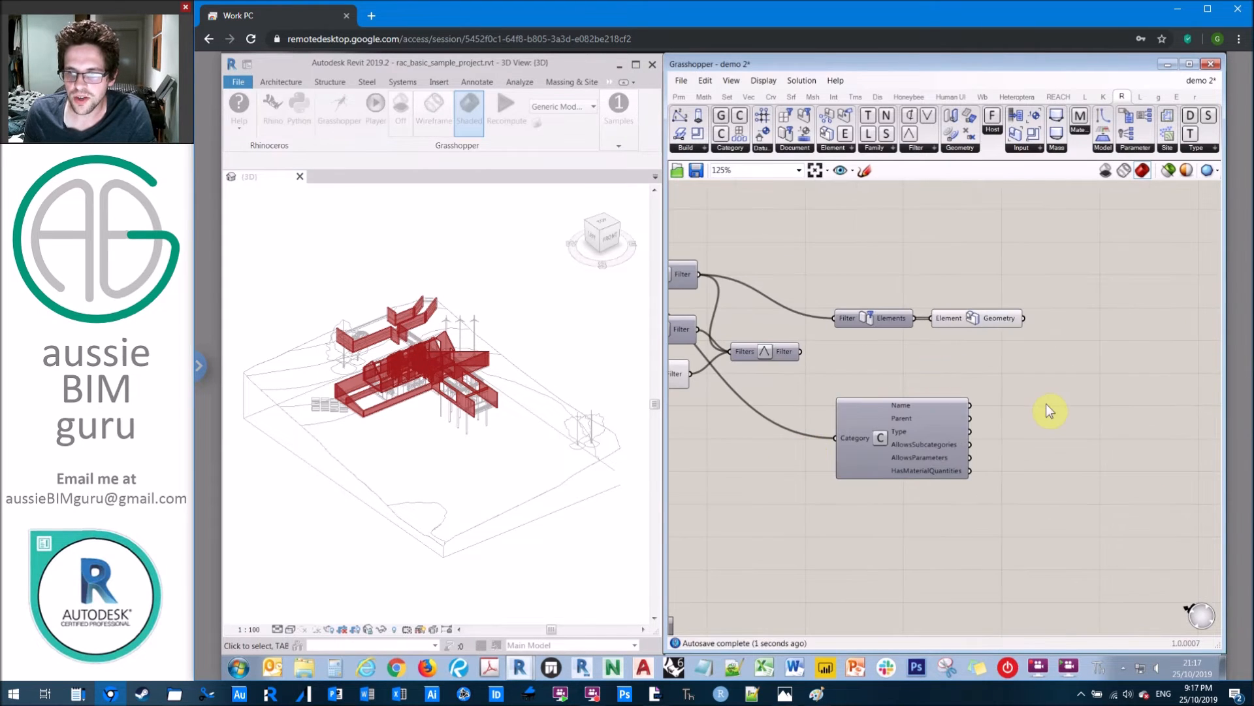
{"action": "scroll", "coordinate": [1023, 418], "scroll_direction": "up", "scroll_amount": 3}
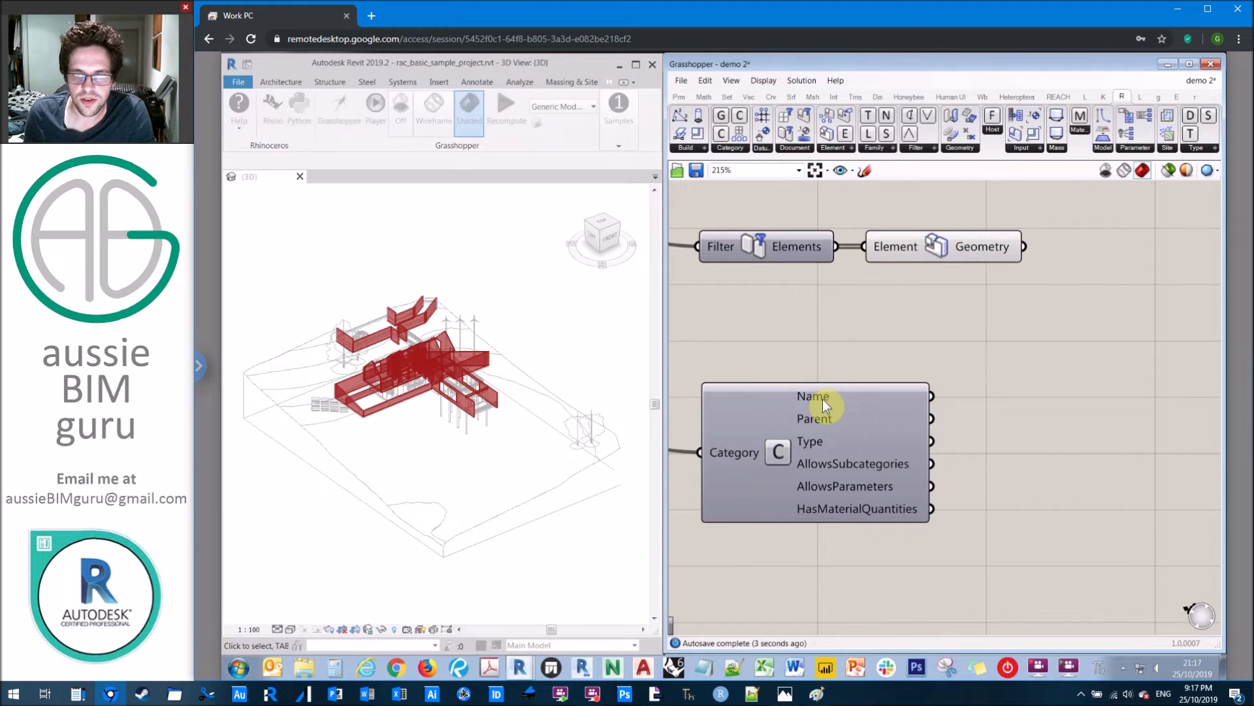
{"action": "mouse_move", "coordinate": [813, 393]}
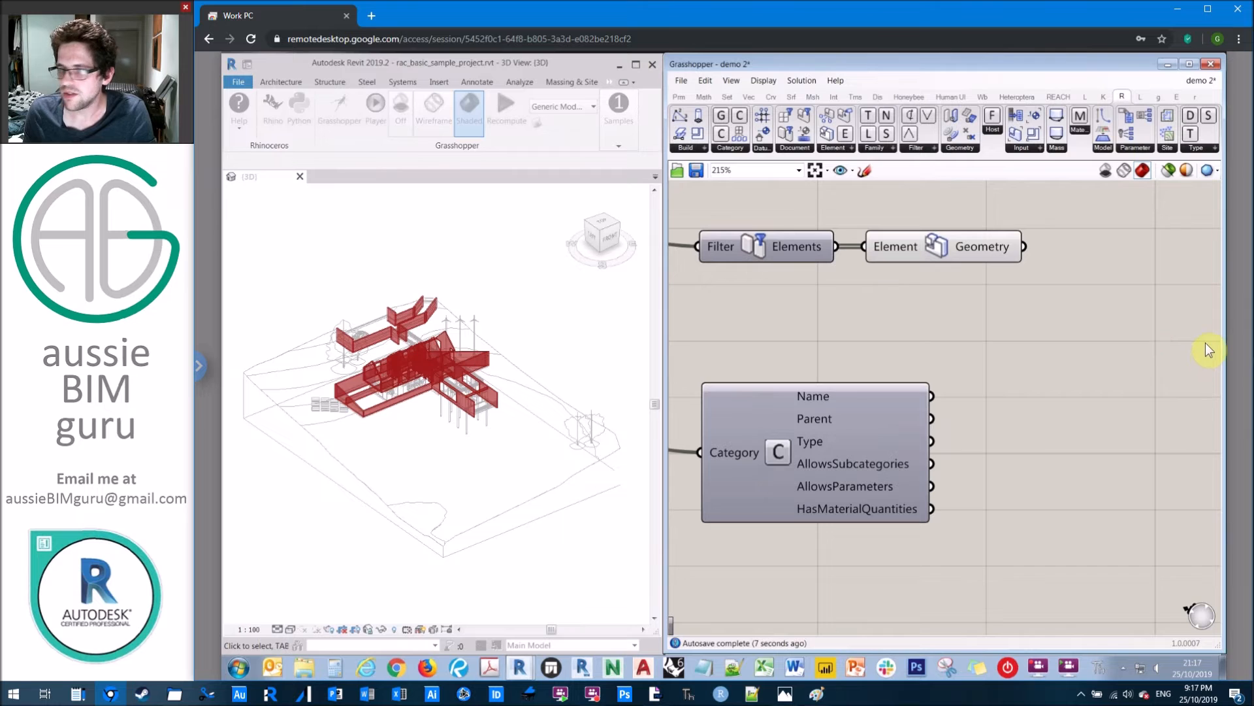
Add an Object Bake component in the empty canvas area beyond the Category.Identity component
{"action": "right_click_drag", "start_coordinate": [1020, 372], "coordinate": [1002, 351]}
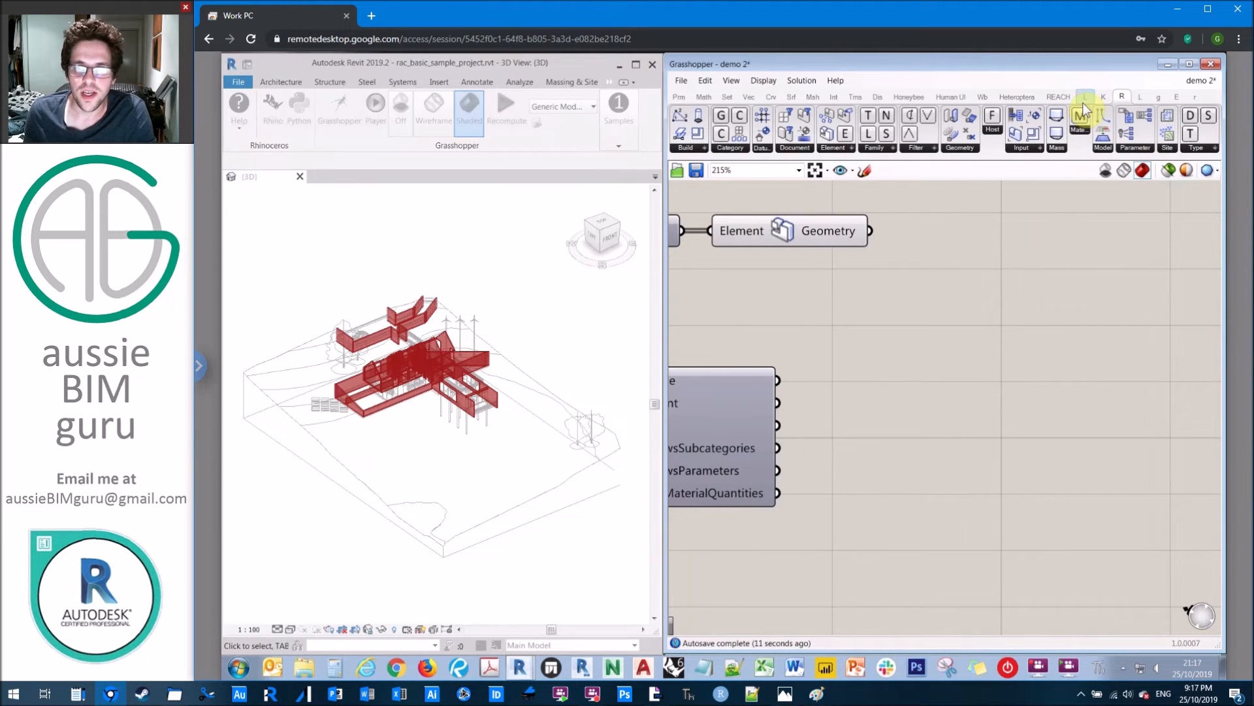
{"action": "mouse_move", "coordinate": [1083, 106]}
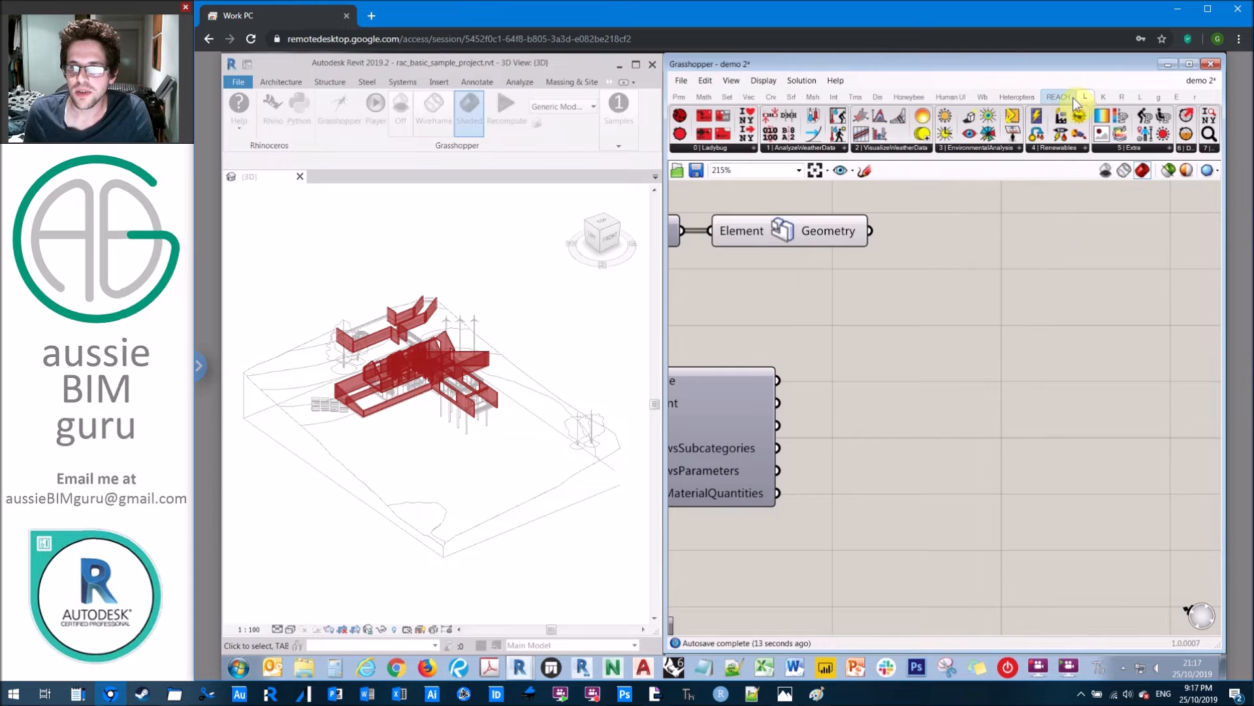
{"action": "left_click", "coordinate": [1138, 99]}
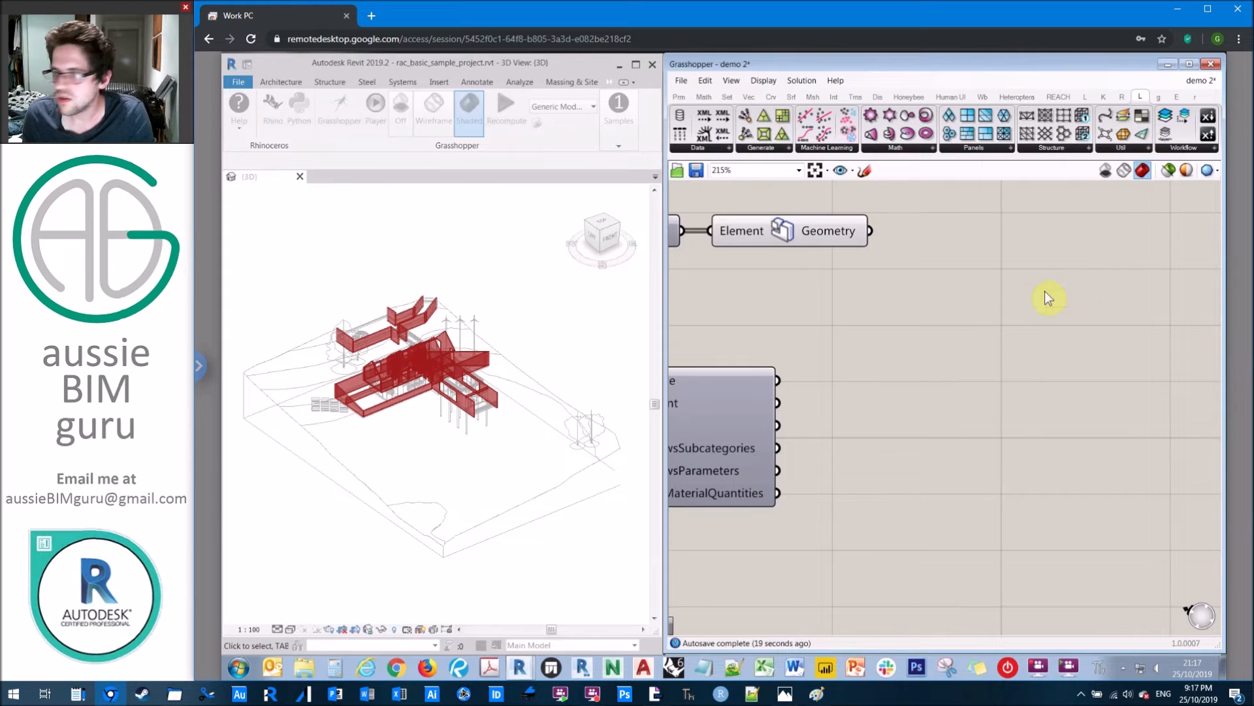
{"action": "double_click", "coordinate": [958, 348]}
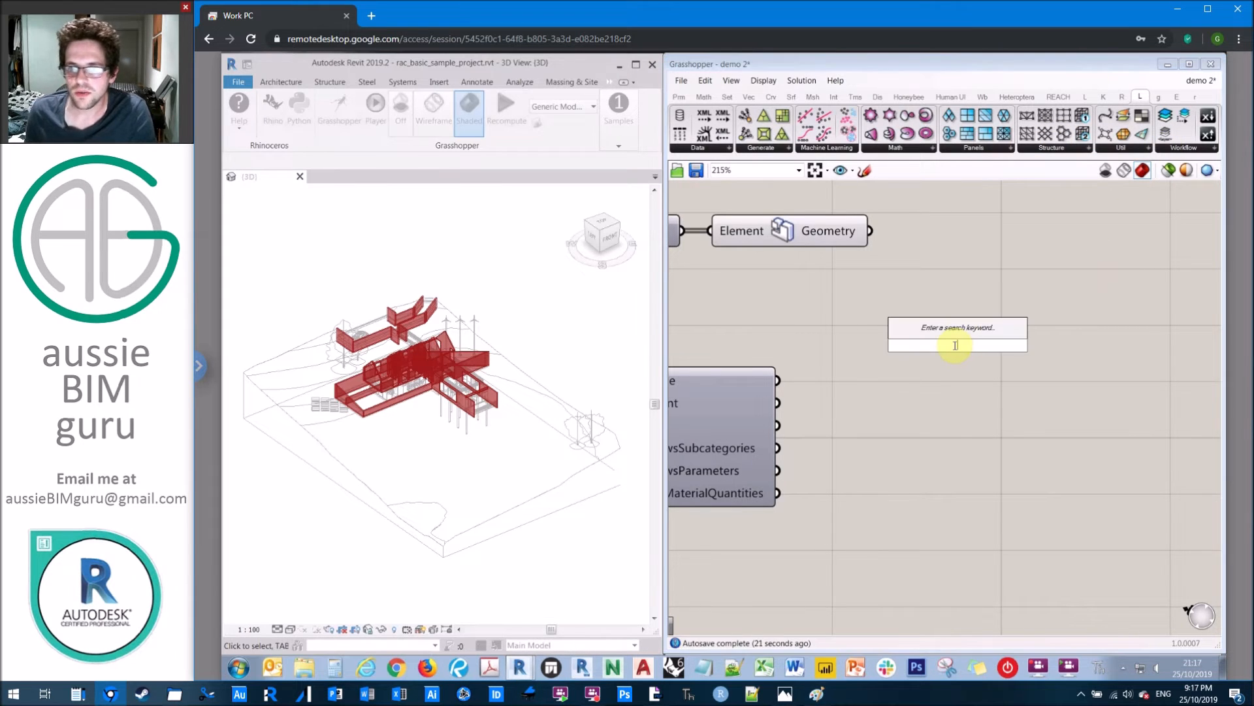
{"action": "type", "text": "object banke"}
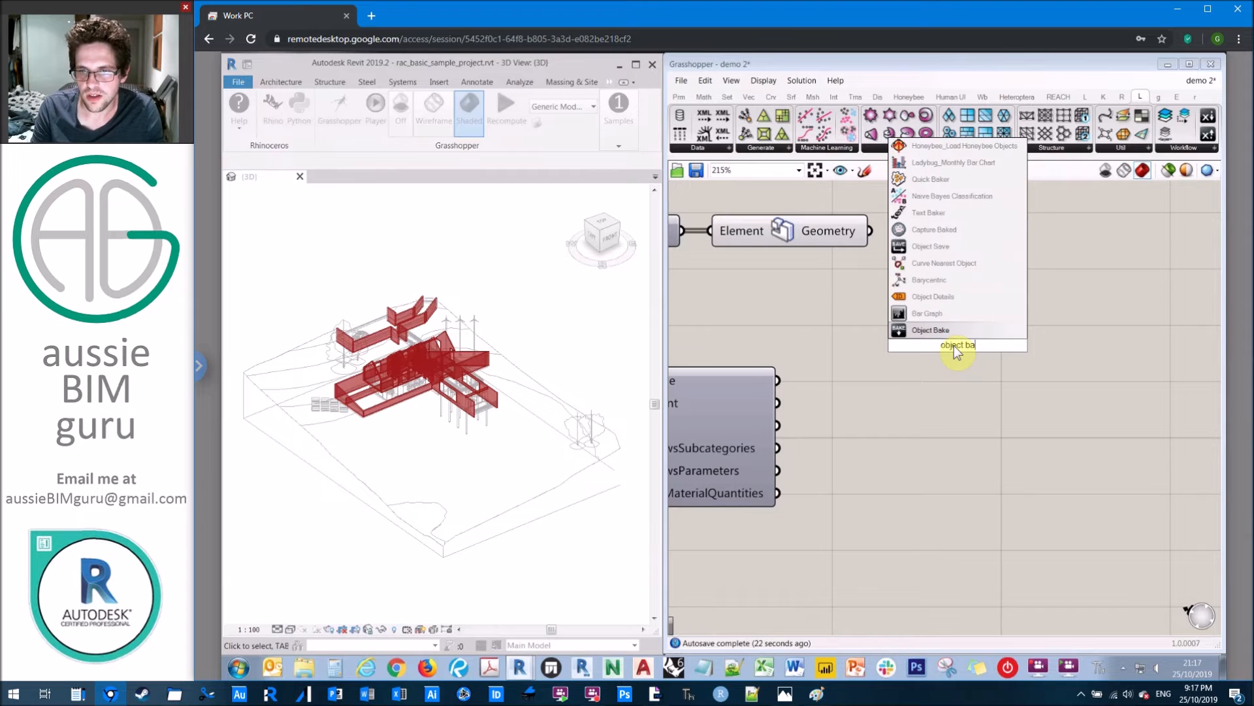
{"action": "key", "text": "BackSpace"}
{"action": "key", "text": "BackSpace"}
{"action": "key", "text": "BackSpace"}
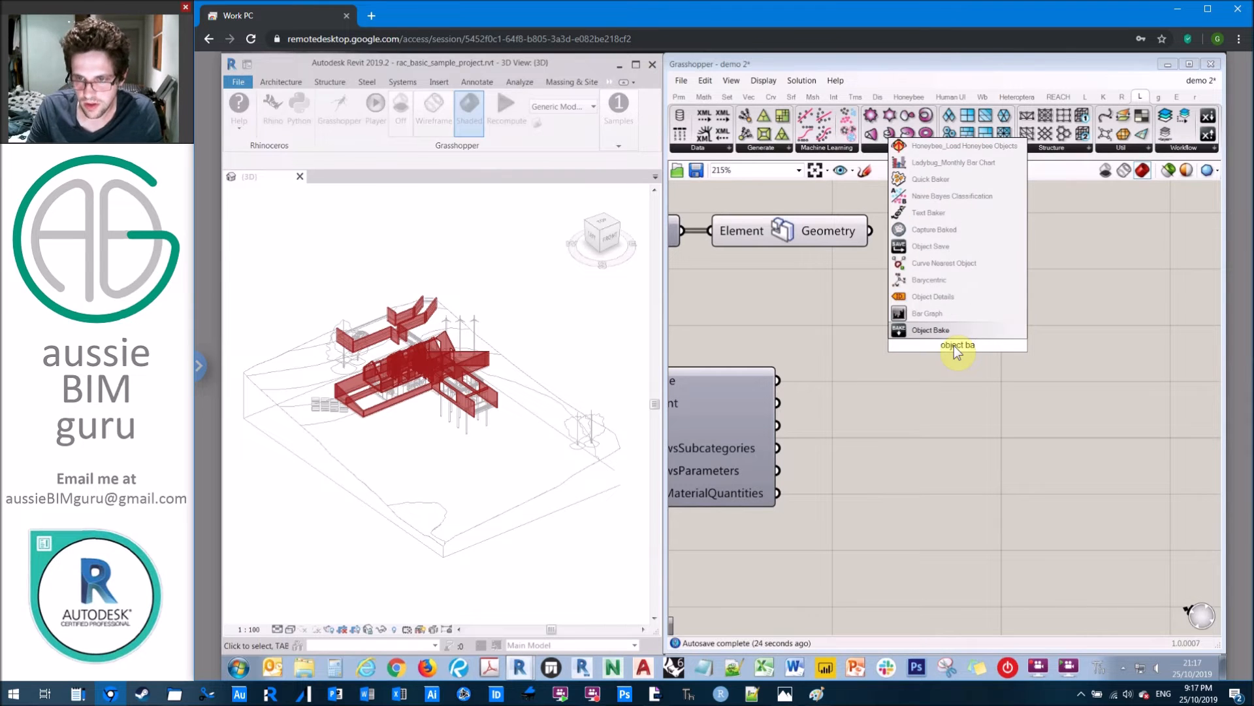
{"action": "type", "text": "ke"}
{"action": "left_click", "coordinate": [960, 329]}
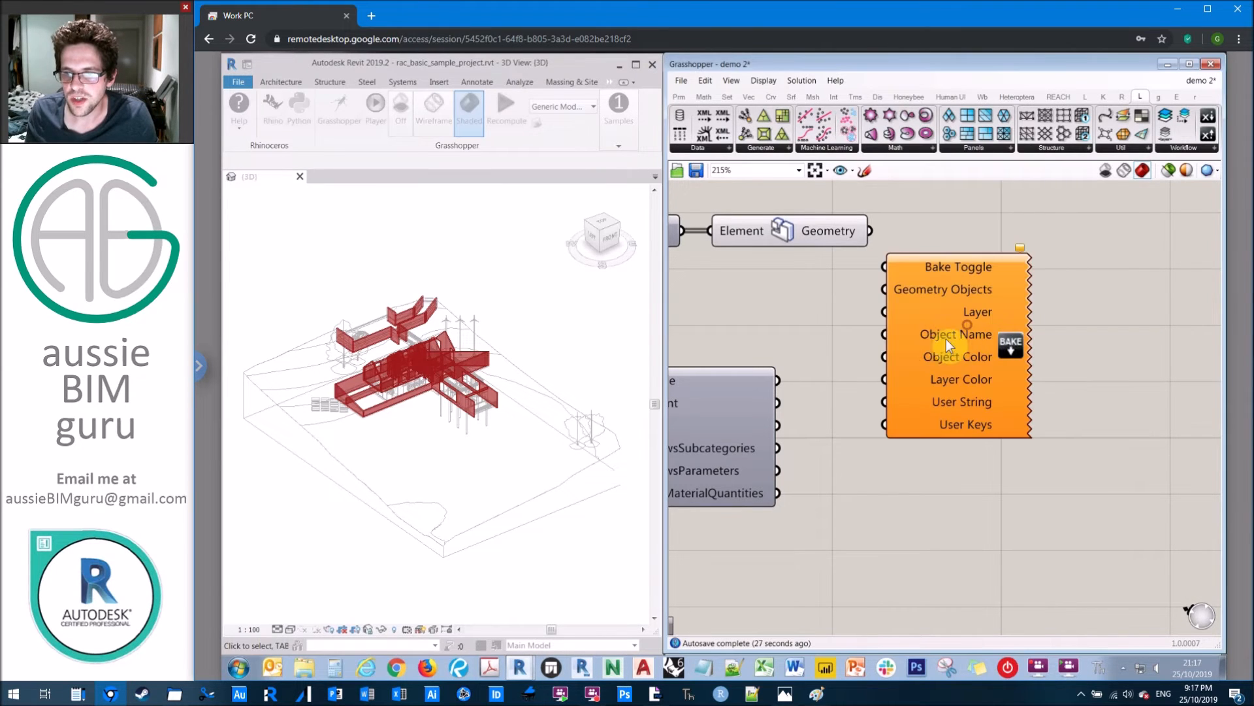
{"action": "left_click", "coordinate": [1009, 353]}
{"action": "left_click_drag", "start_coordinate": [1010, 354], "coordinate": [1057, 394]}
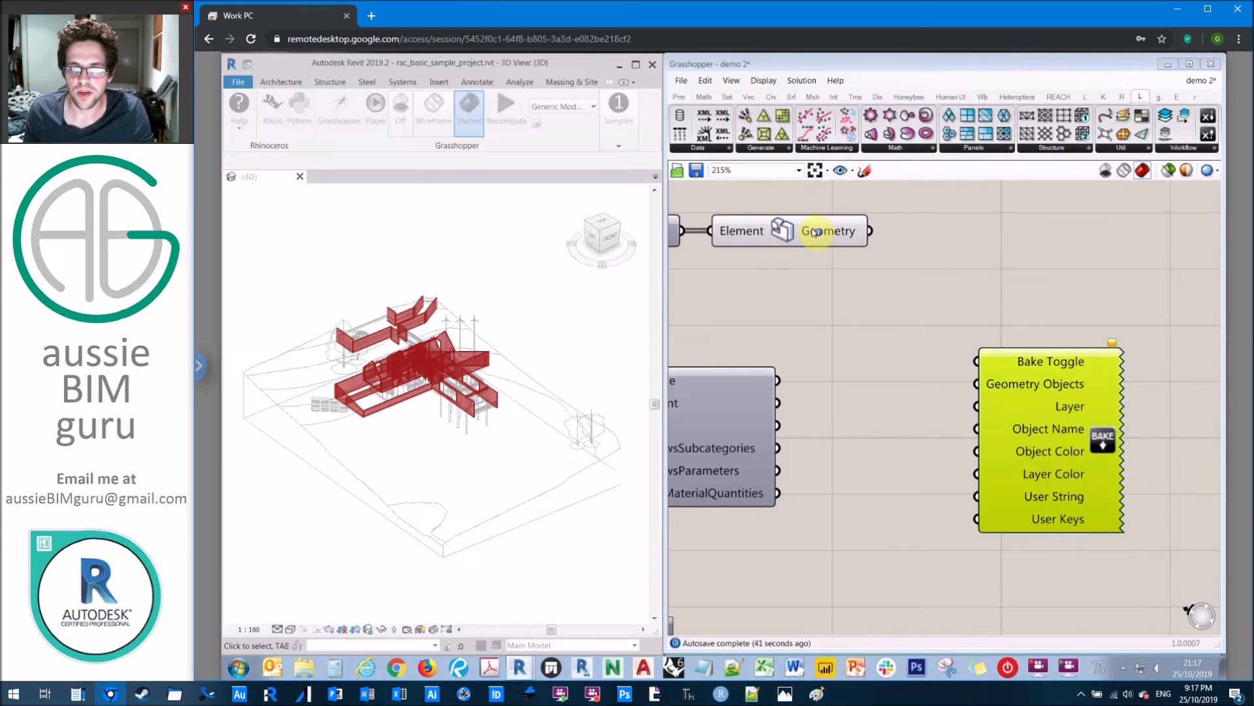
Look up where the Object Bake component is located in the component palette
{"action": "left_click", "coordinate": [812, 228], "text": "ctrl+alt"}
{"action": "left_click", "coordinate": [1024, 386], "text": "ctrl+alt"}
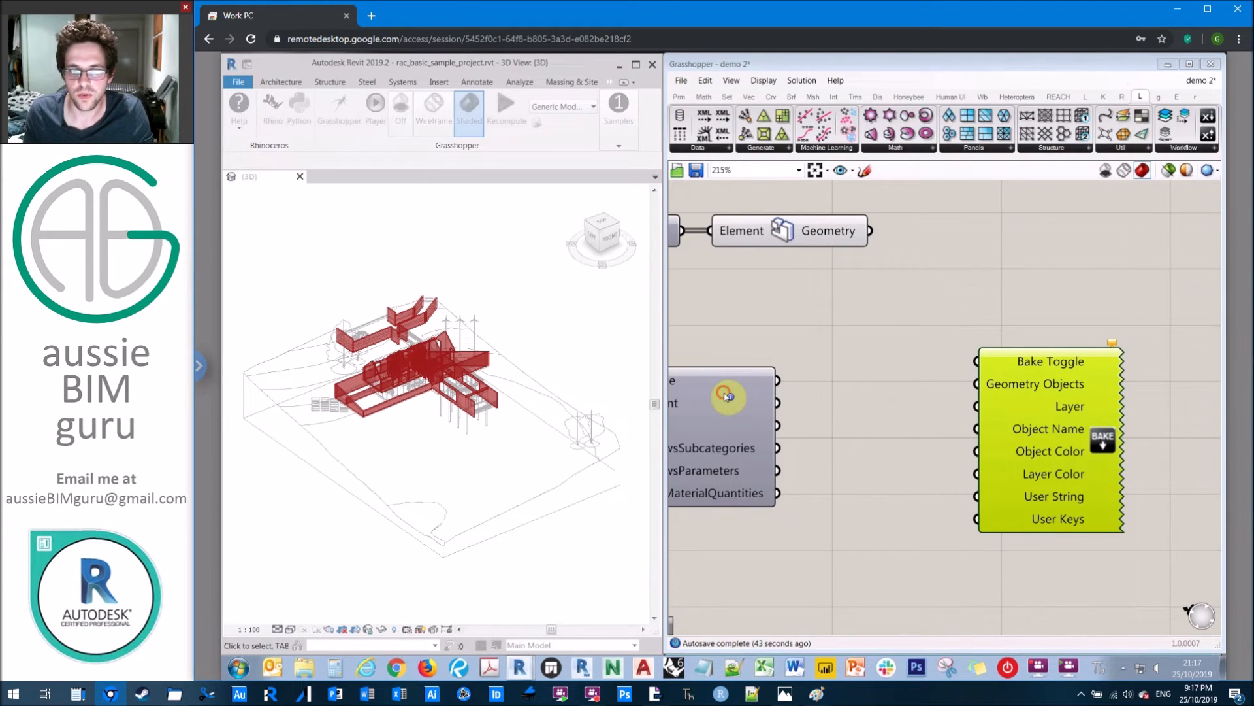
{"action": "left_click", "coordinate": [723, 392], "text": "ctrl+alt"}
{"action": "left_click", "coordinate": [1027, 381], "text": "ctrl+alt"}
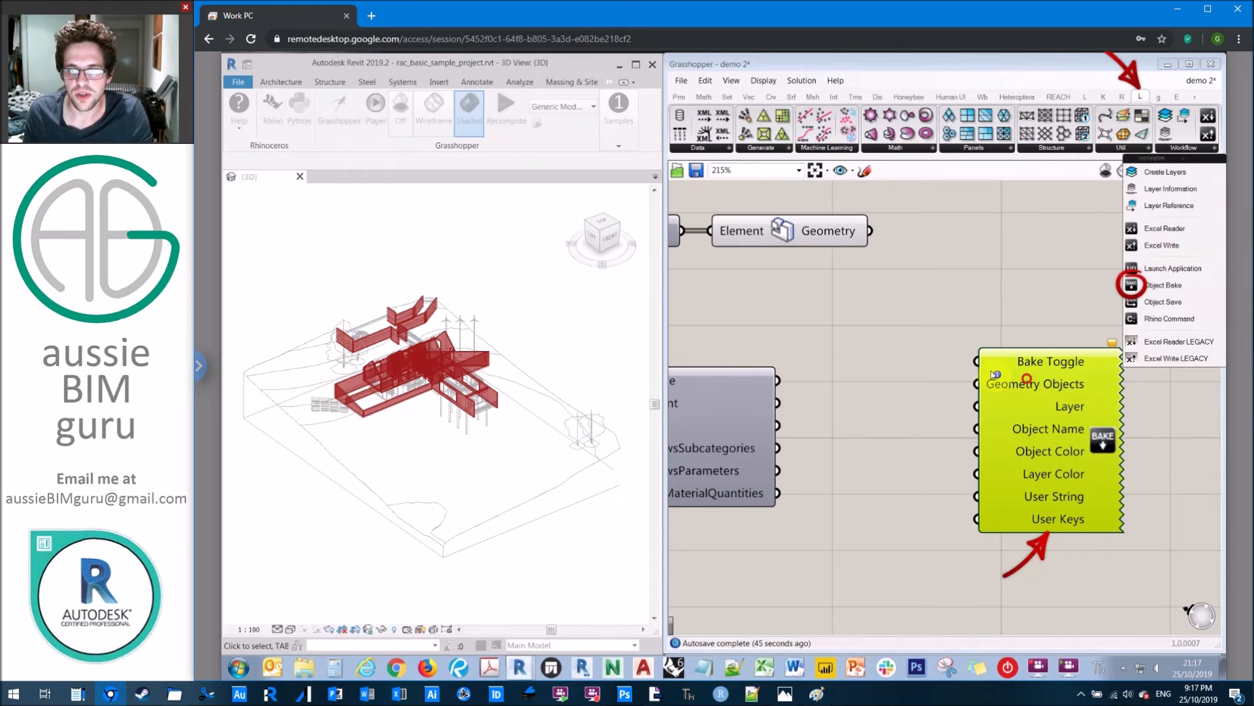
{"action": "left_click", "coordinate": [881, 380]}
Add a Button below the Element Geometry component and wire it into the Bake Toggle input of Object Bake
{"action": "left_click_drag", "start_coordinate": [1056, 421], "coordinate": [1082, 422]}
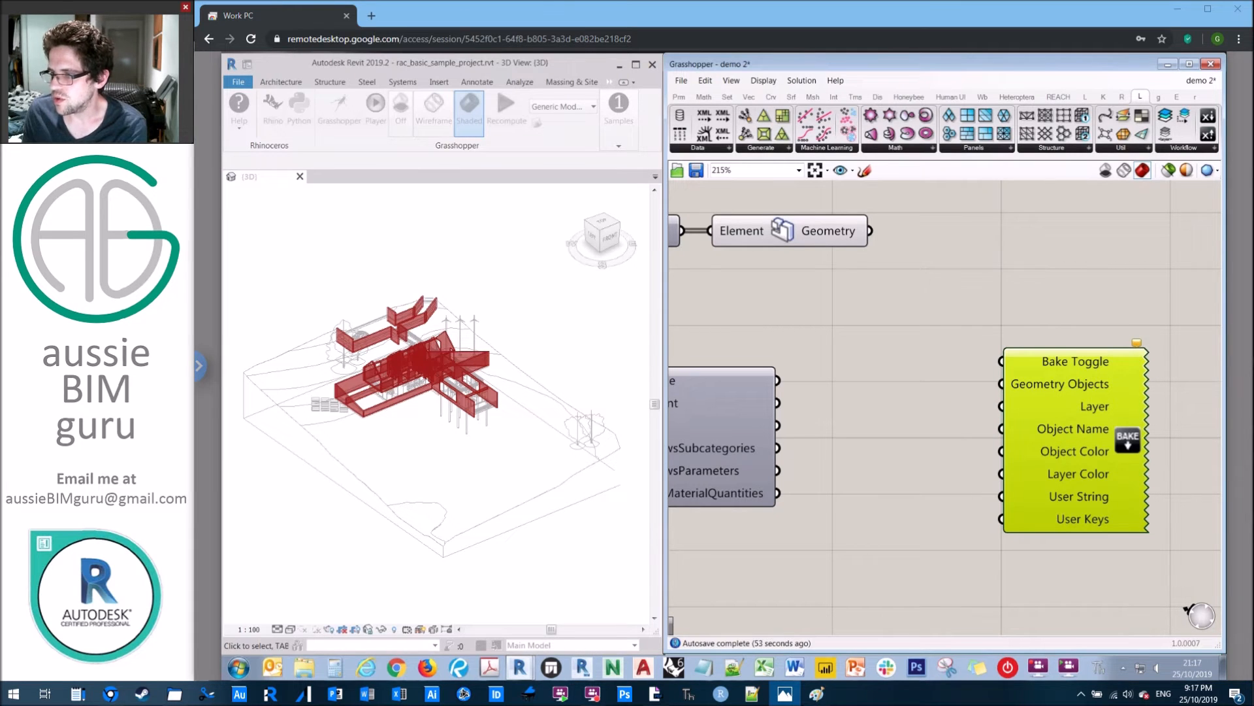
{"action": "double_click", "coordinate": [864, 314]}
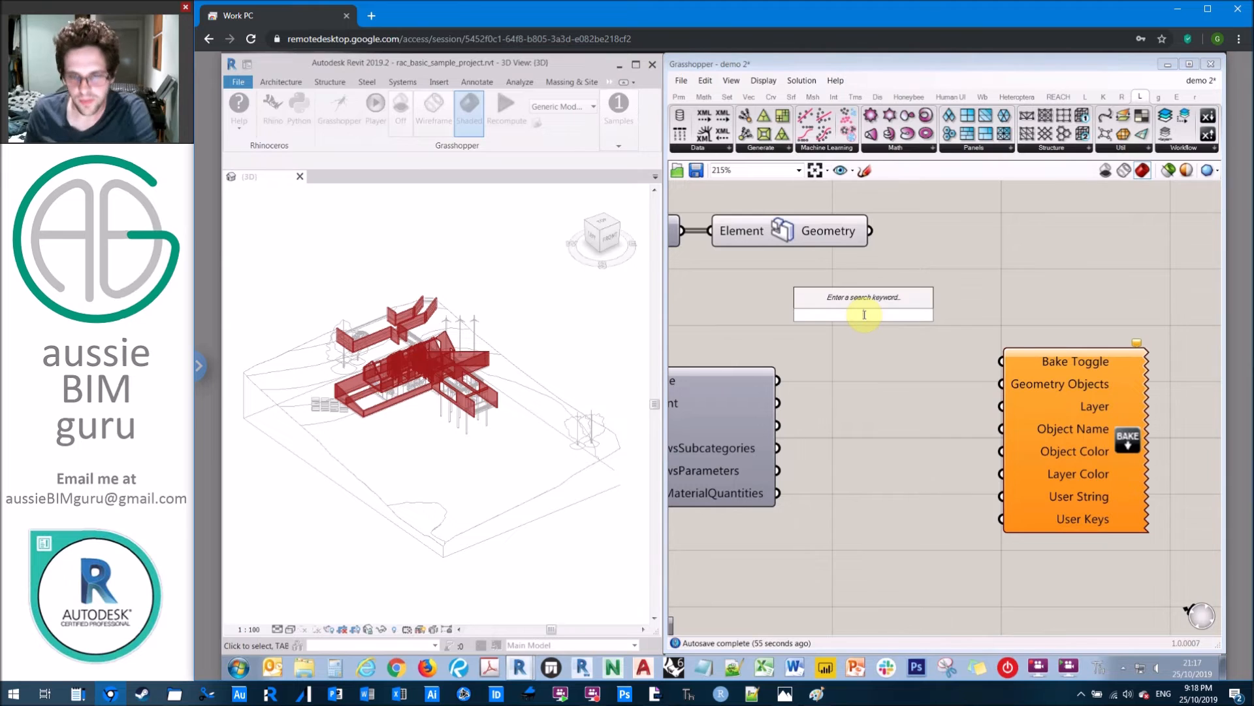
{"action": "type", "text": "button"}
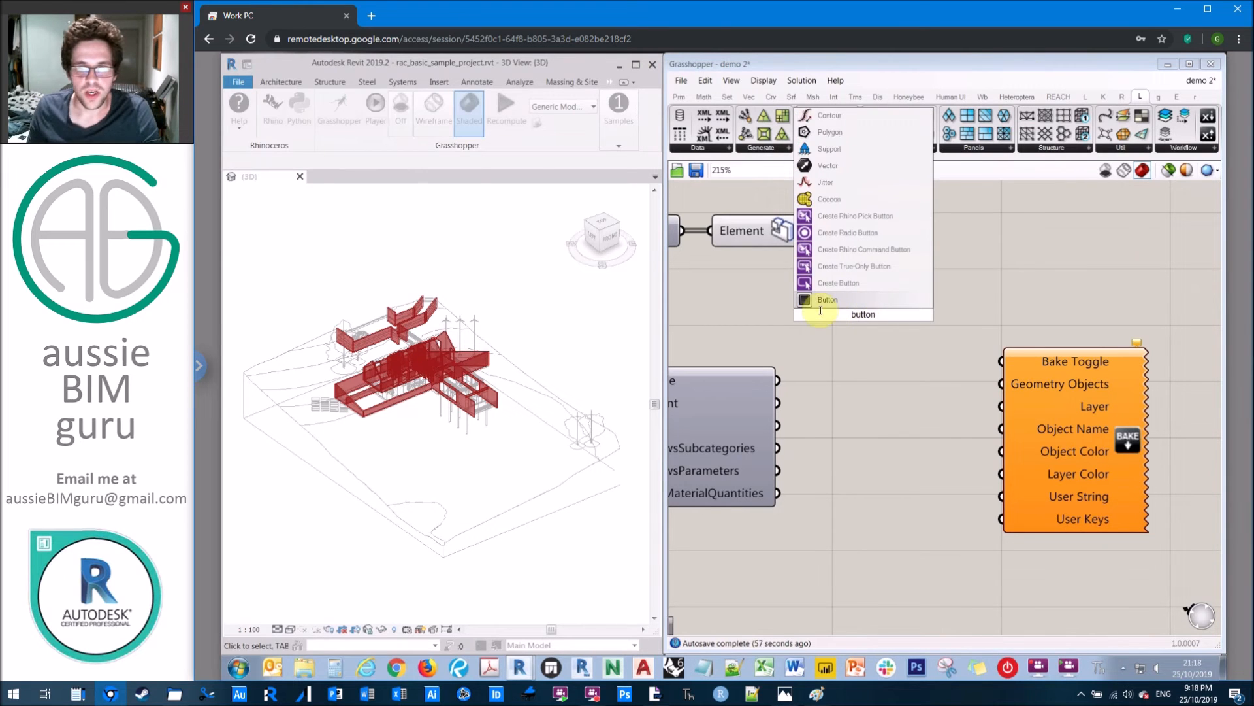
{"action": "left_click", "coordinate": [842, 300]}
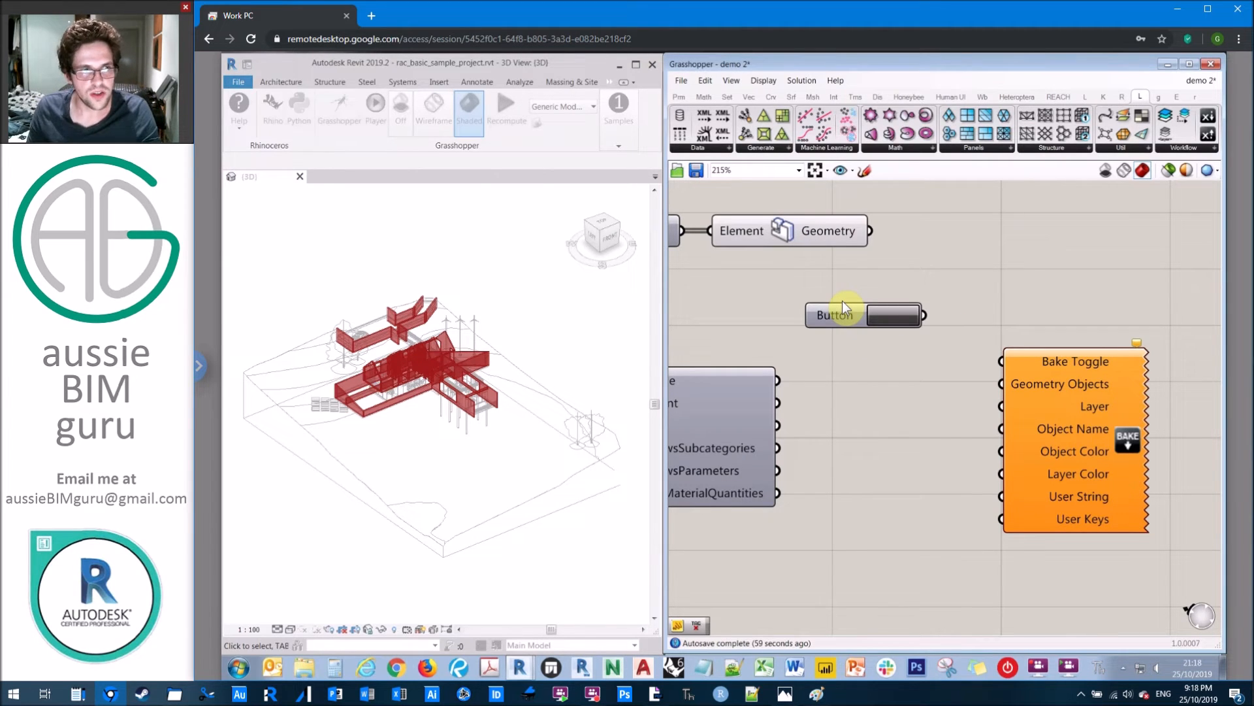
{"action": "left_click", "coordinate": [889, 314]}
{"action": "left_click_drag", "start_coordinate": [923, 315], "coordinate": [1001, 360]}
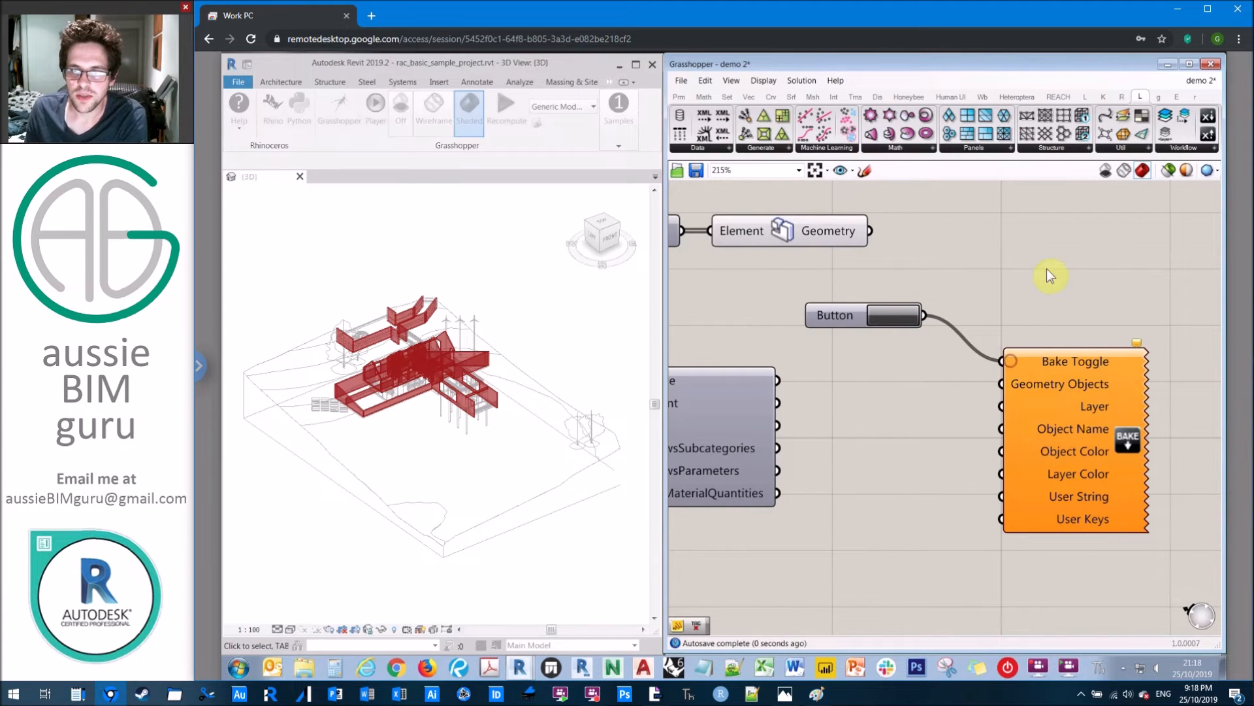
Wire the Geometry output into Geometry Objects of Object Bake and tidy the positions of the bake component and its button
{"action": "left_click_drag", "start_coordinate": [1094, 398], "coordinate": [1157, 394]}
{"action": "left_click_drag", "start_coordinate": [840, 317], "coordinate": [840, 304]}
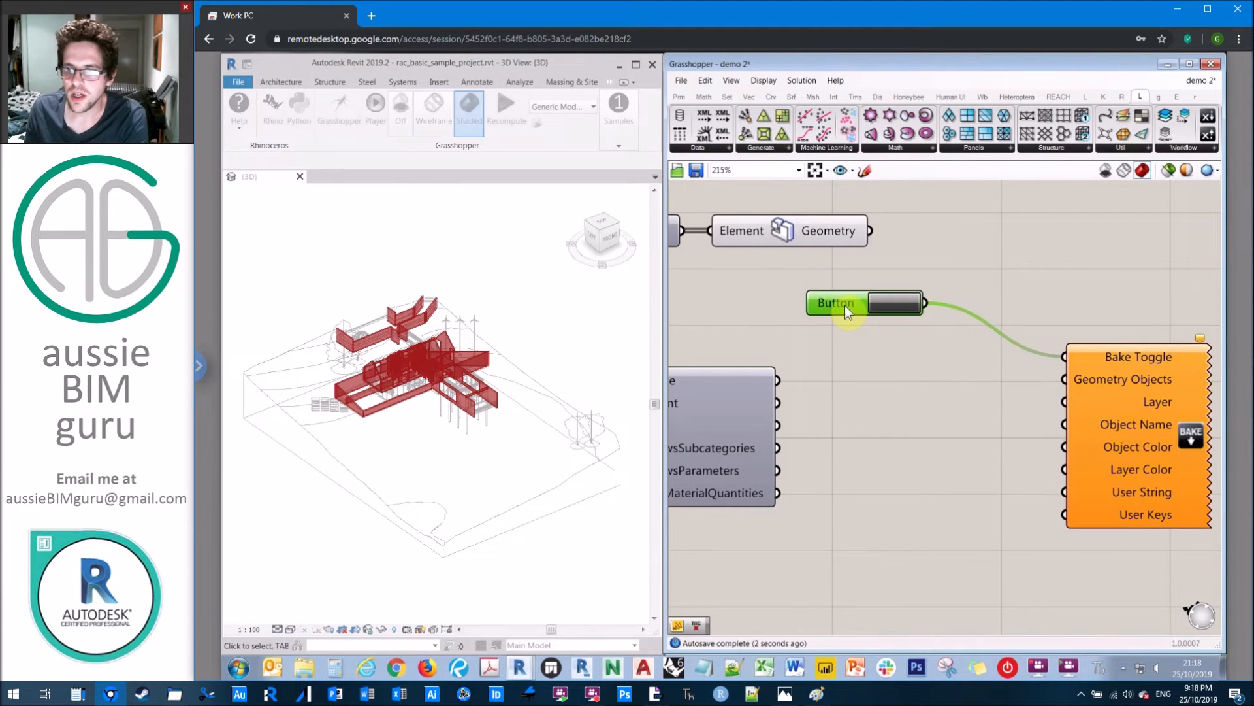
{"action": "right_click_drag", "start_coordinate": [856, 357], "coordinate": [912, 380]}
{"action": "left_click_drag", "start_coordinate": [1188, 410], "coordinate": [1183, 301]}
{"action": "left_click_drag", "start_coordinate": [925, 254], "coordinate": [1115, 297]}
{"action": "left_click", "coordinate": [961, 241]}
{"action": "right_click_drag", "start_coordinate": [1068, 243], "coordinate": [913, 254]}
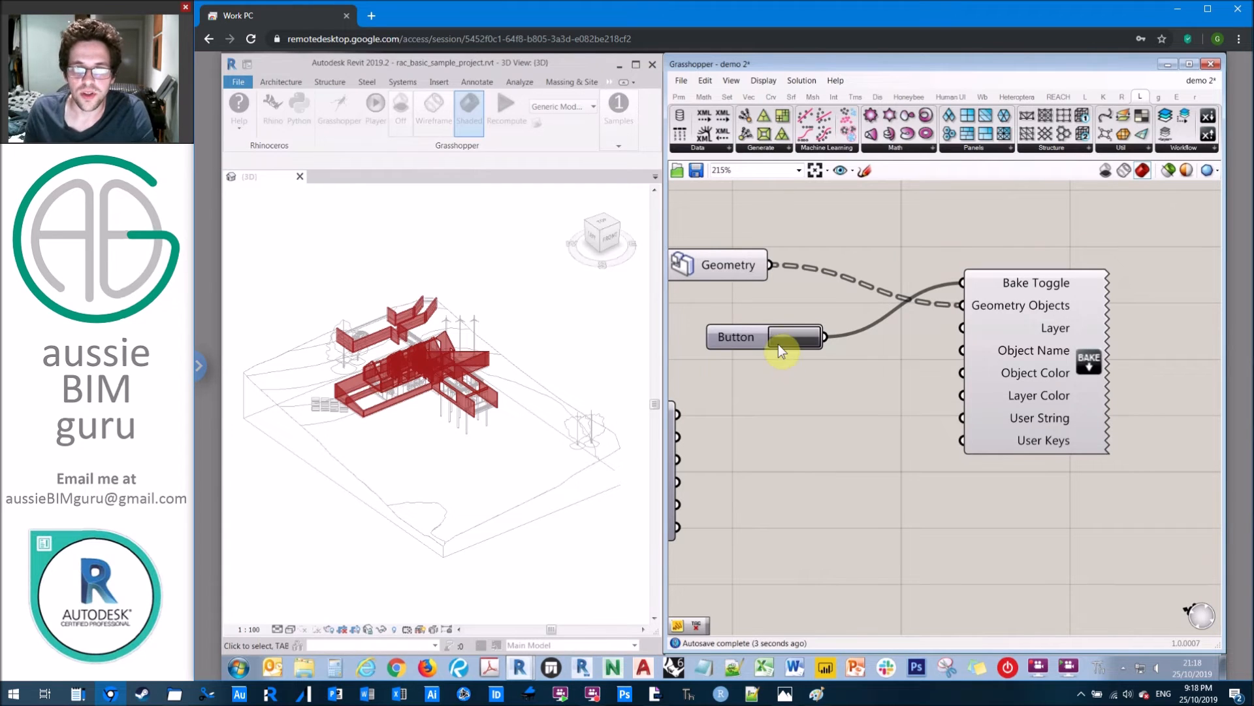
{"action": "left_click_drag", "start_coordinate": [737, 337], "coordinate": [737, 326]}
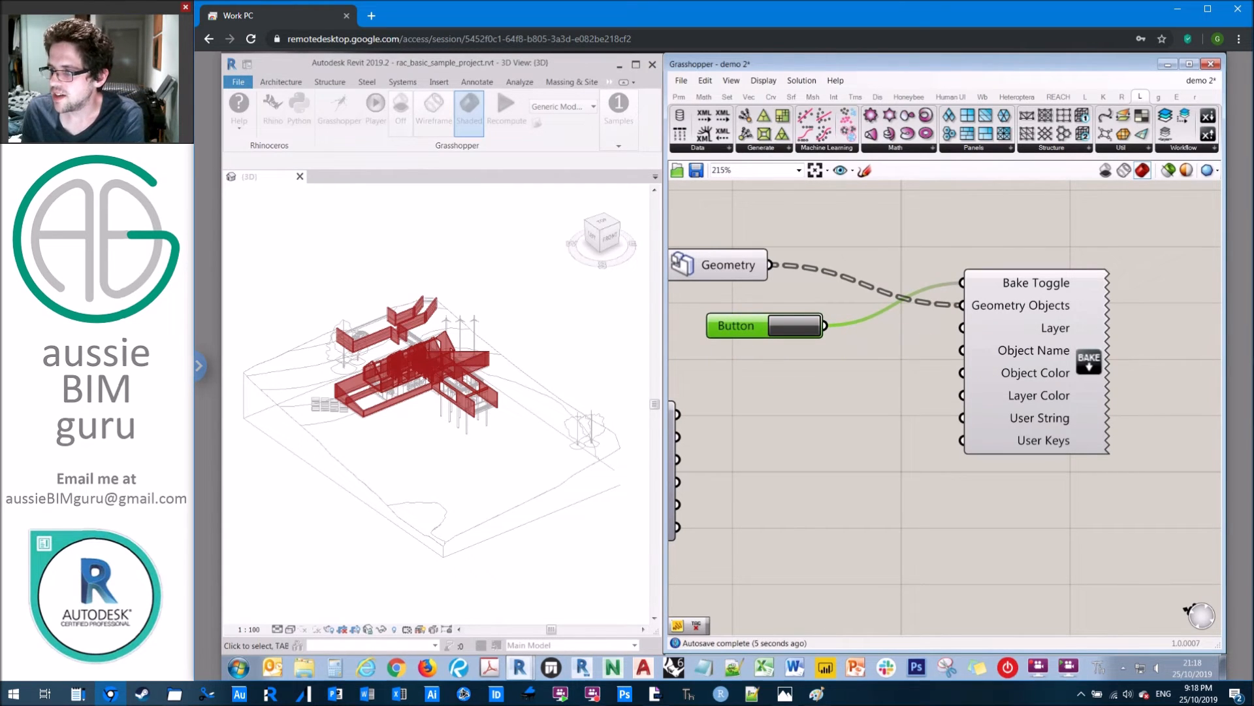
Wire the Name output of the Category.Identity component into the Layer input of Object Bake
{"action": "key", "text": "alt+Tab"}
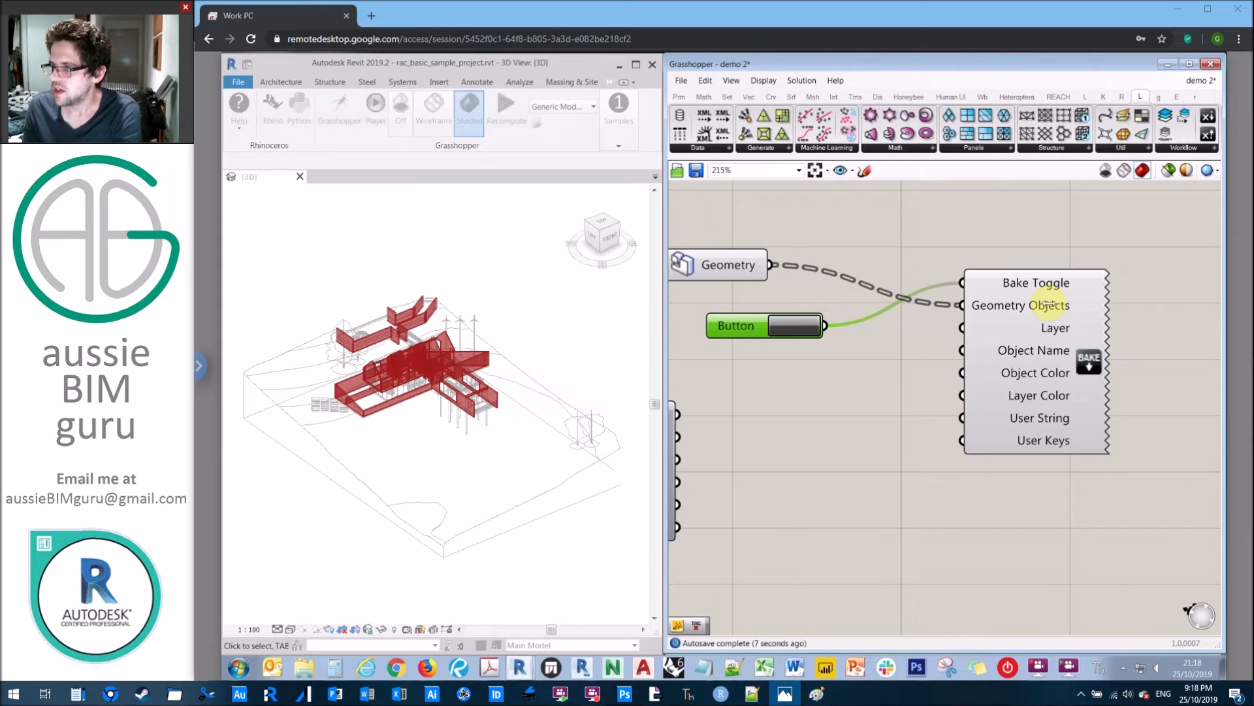
{"action": "left_click", "coordinate": [787, 422]}
{"action": "right_click_drag", "start_coordinate": [787, 422], "coordinate": [839, 426]}
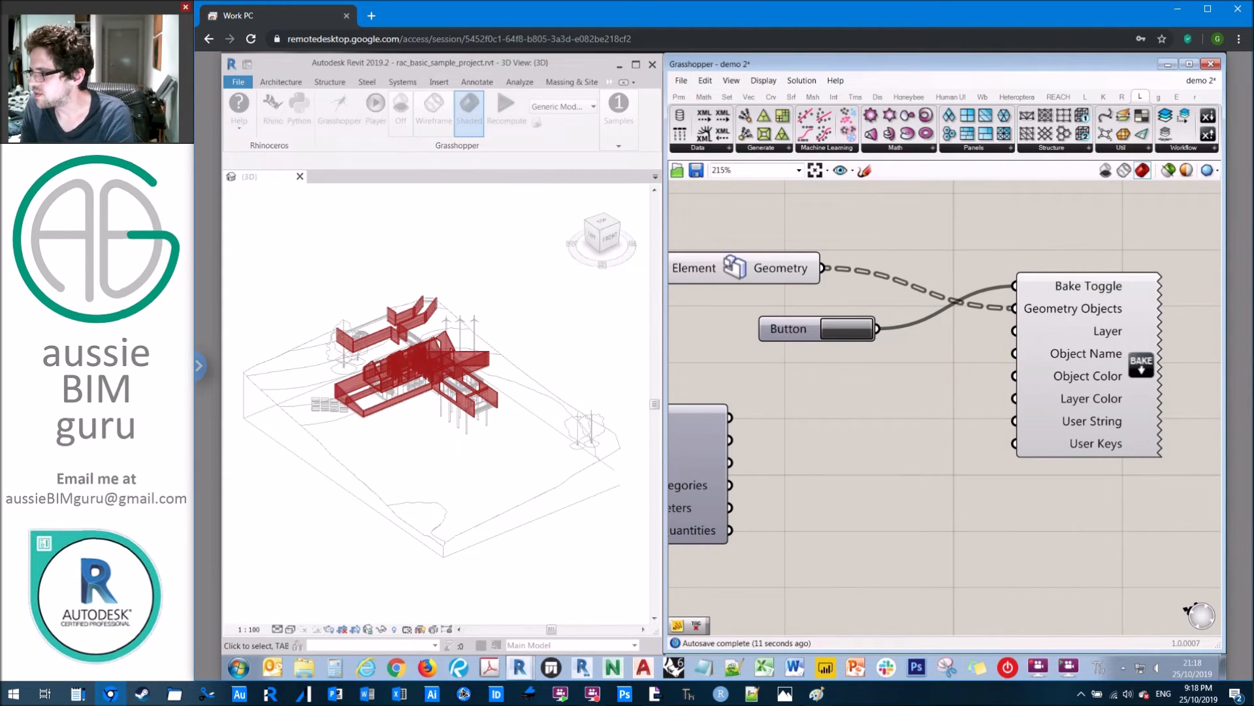
{"action": "key", "text": "alt+Tab"}
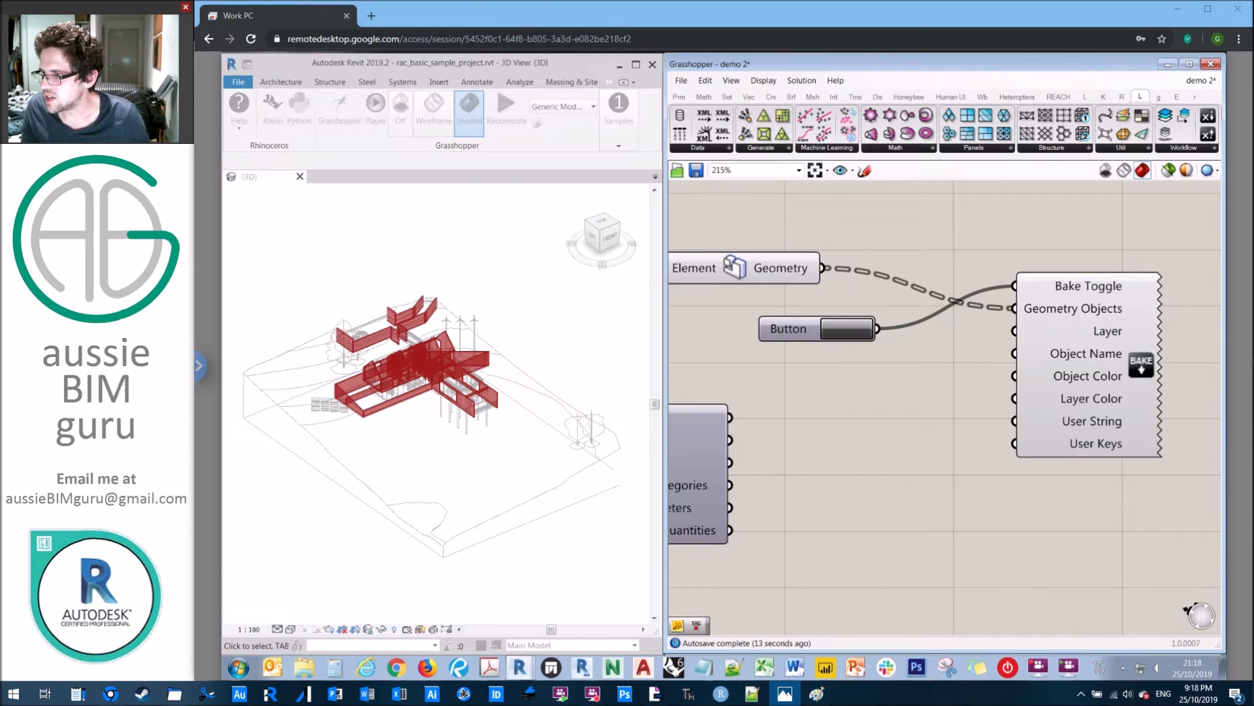
{"action": "left_click", "coordinate": [784, 420]}
{"action": "right_click_drag", "start_coordinate": [784, 420], "coordinate": [910, 426]}
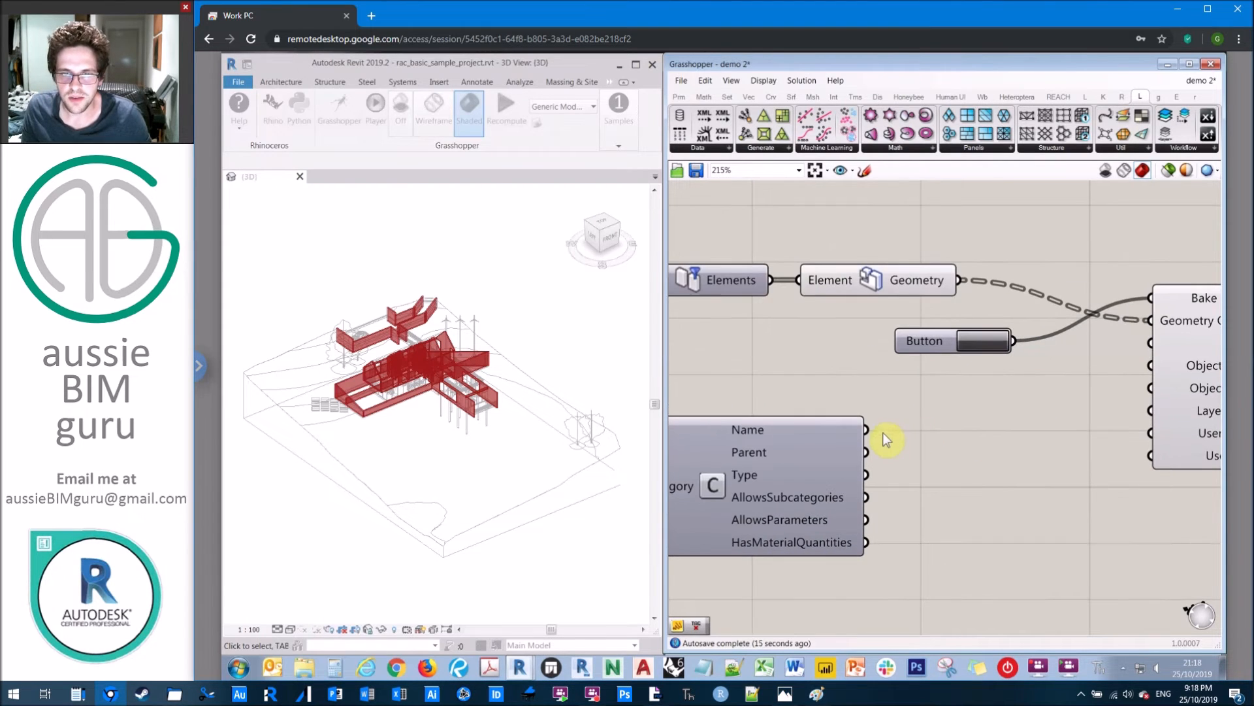
{"action": "left_click_drag", "start_coordinate": [867, 429], "coordinate": [1149, 343]}
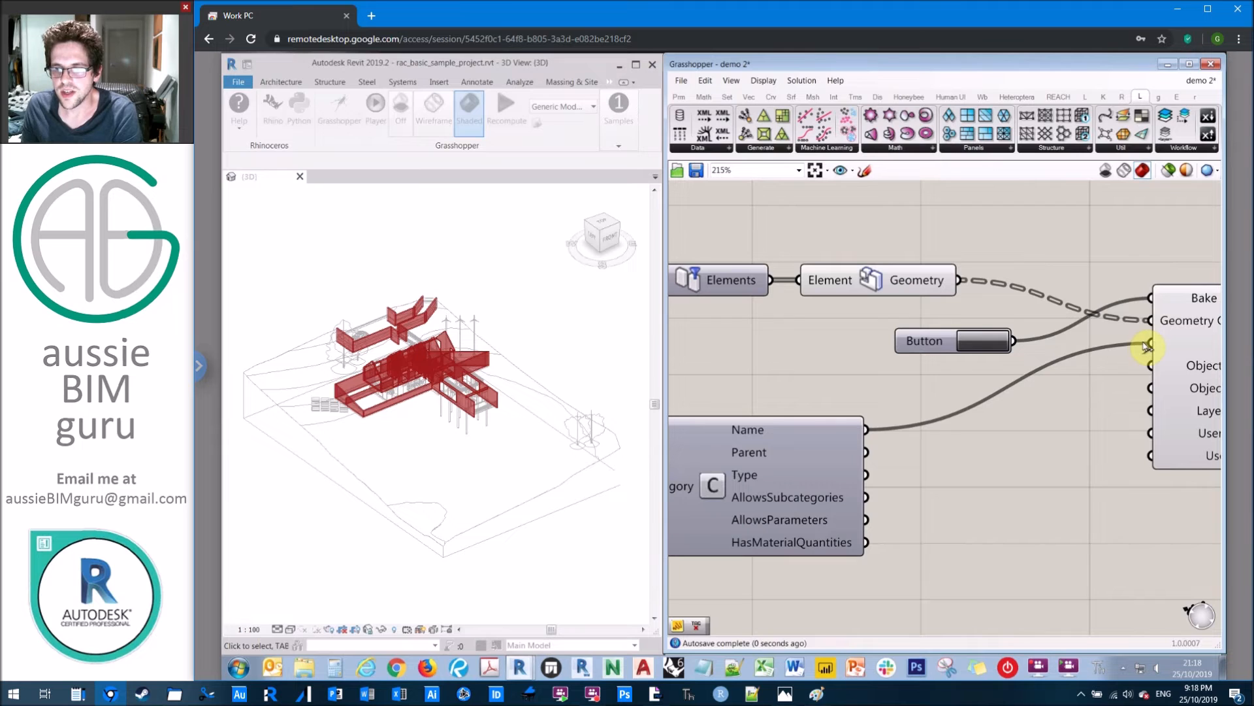
{"action": "right_click_drag", "start_coordinate": [1045, 459], "coordinate": [805, 475]}
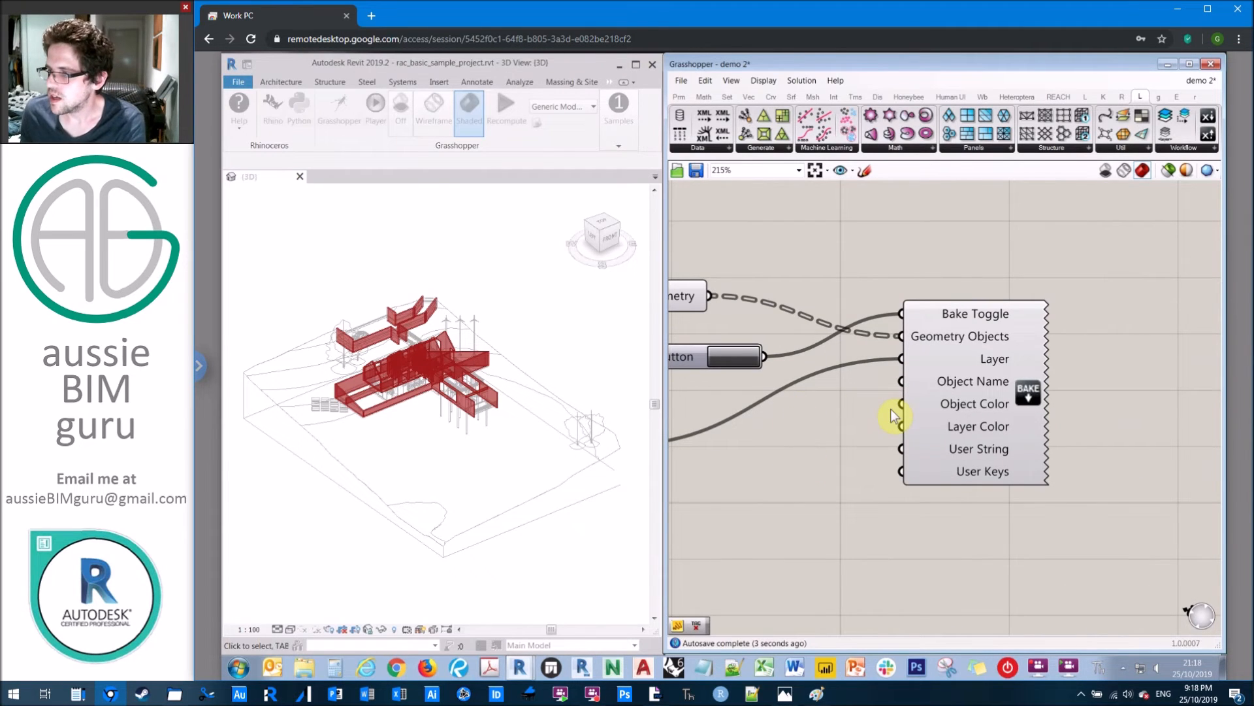
{"action": "key", "text": "alt+Tab"}
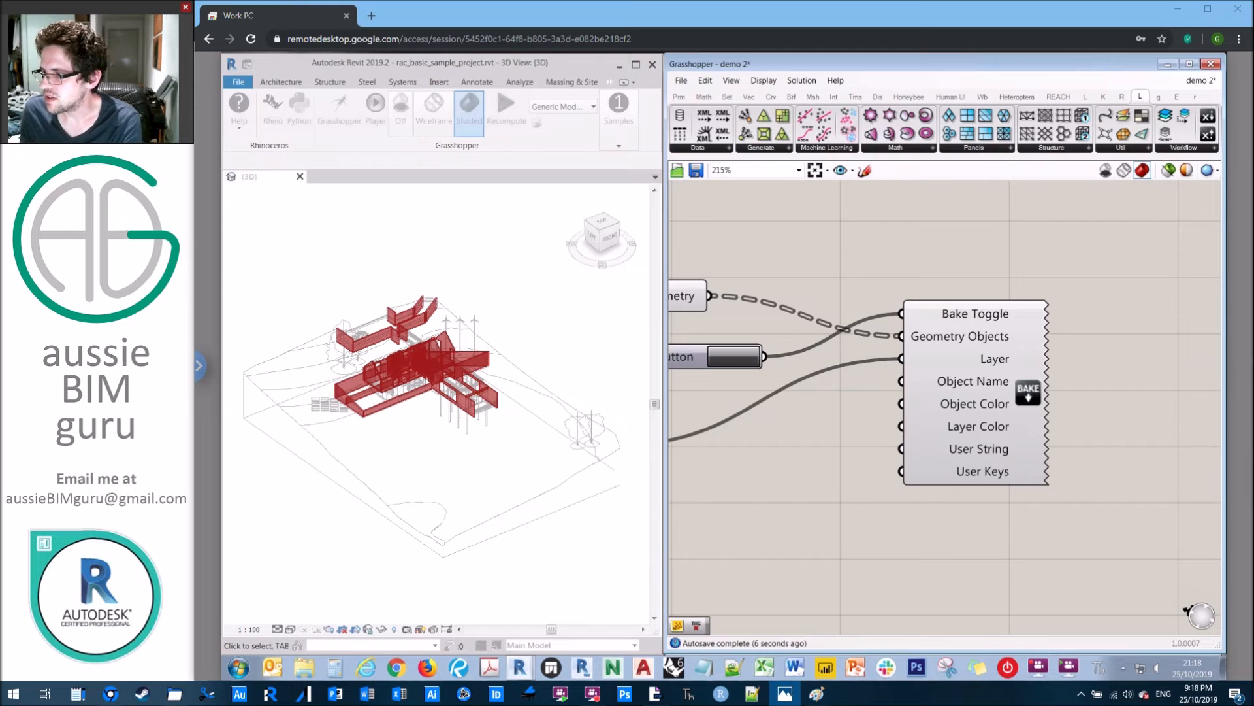
{"action": "left_click", "coordinate": [848, 468]}
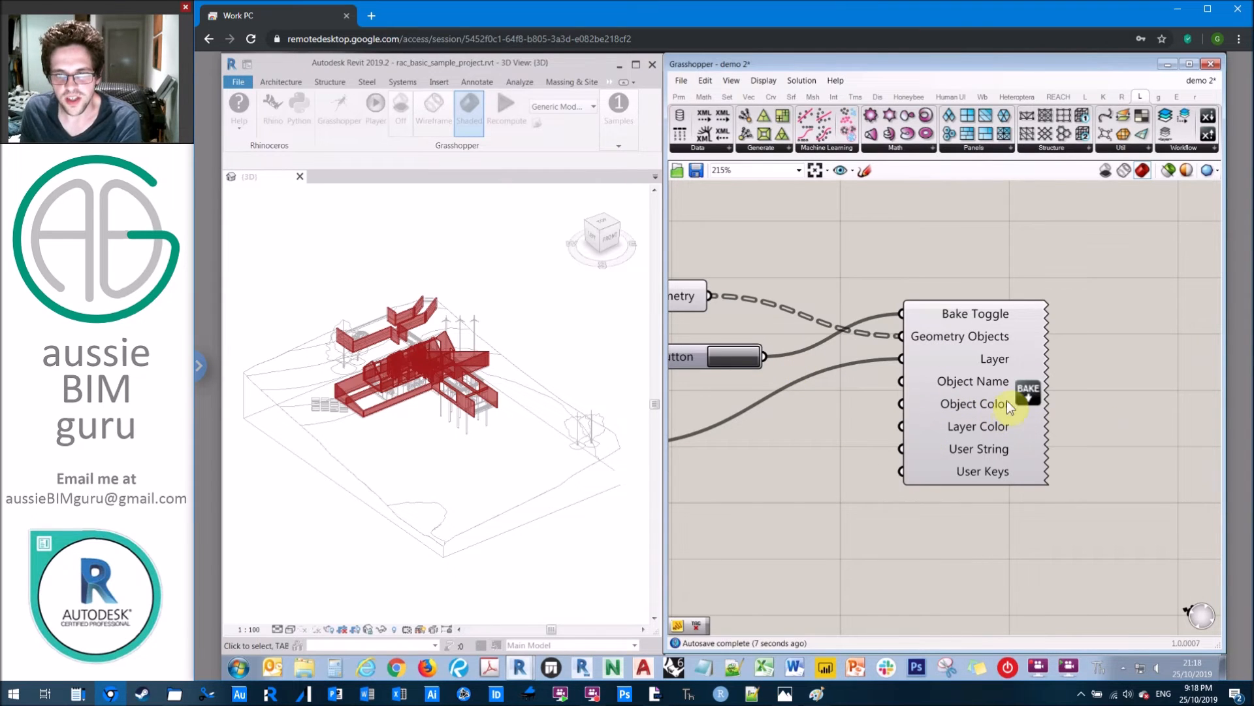
{"action": "scroll", "coordinate": [1059, 481], "scroll_direction": "down", "scroll_amount": 3}
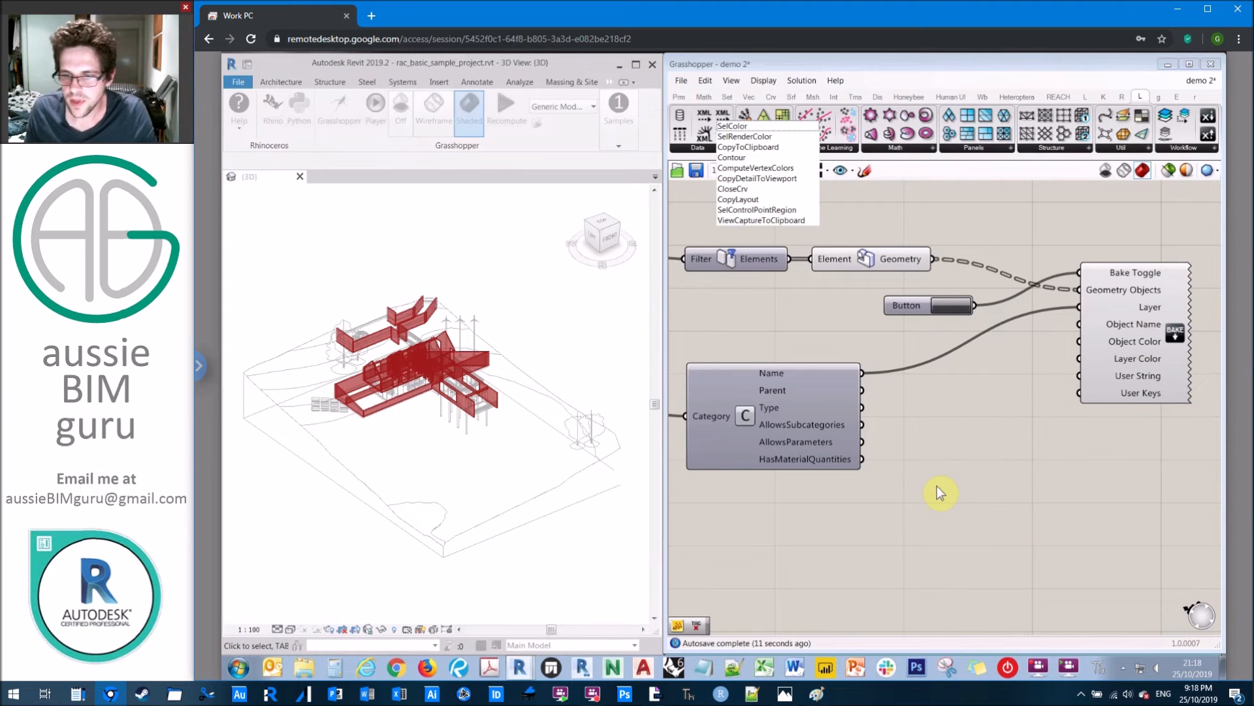
{"action": "double_click", "coordinate": [953, 463]}
{"action": "type", "text": "co"}
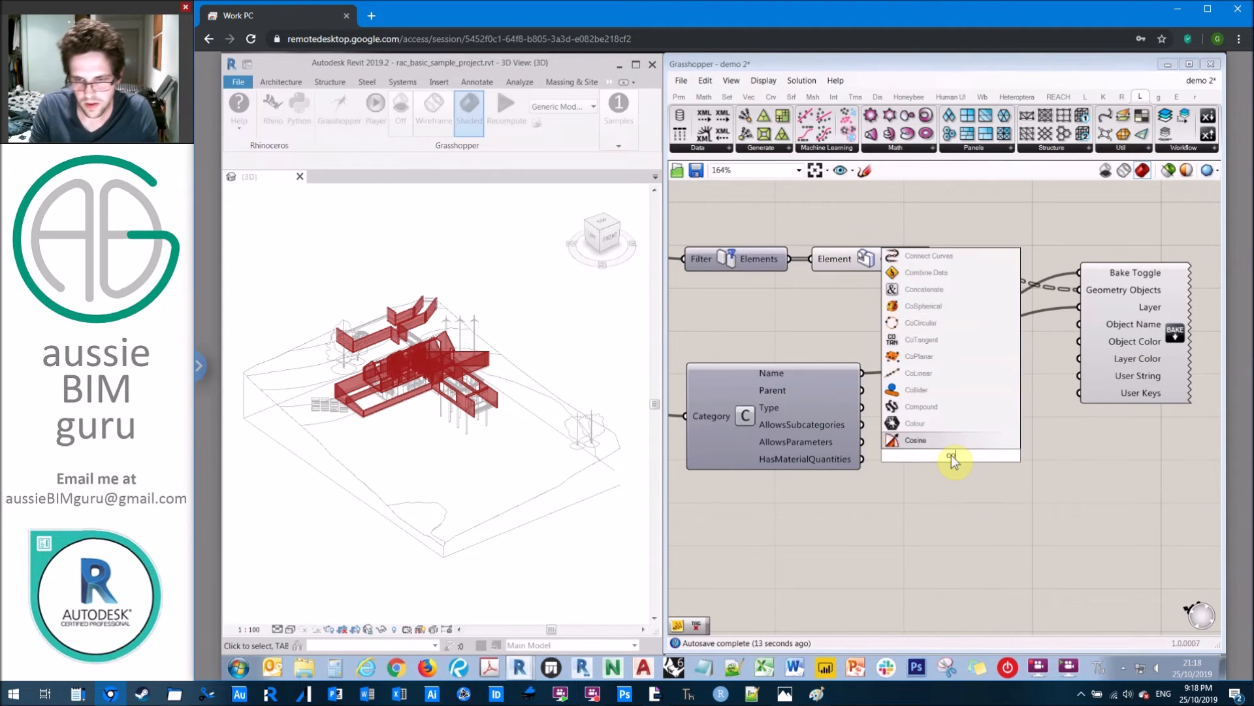
{"action": "type", "text": "lor picker"}
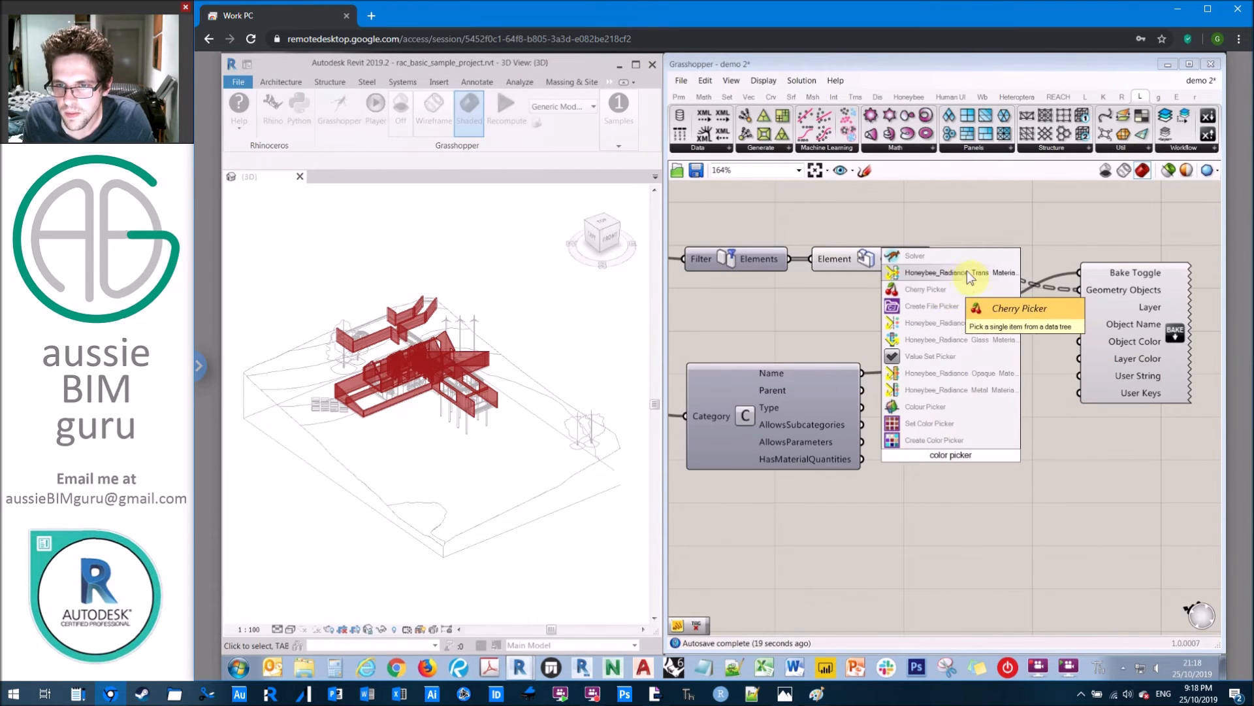
{"action": "left_click", "coordinate": [974, 507]}
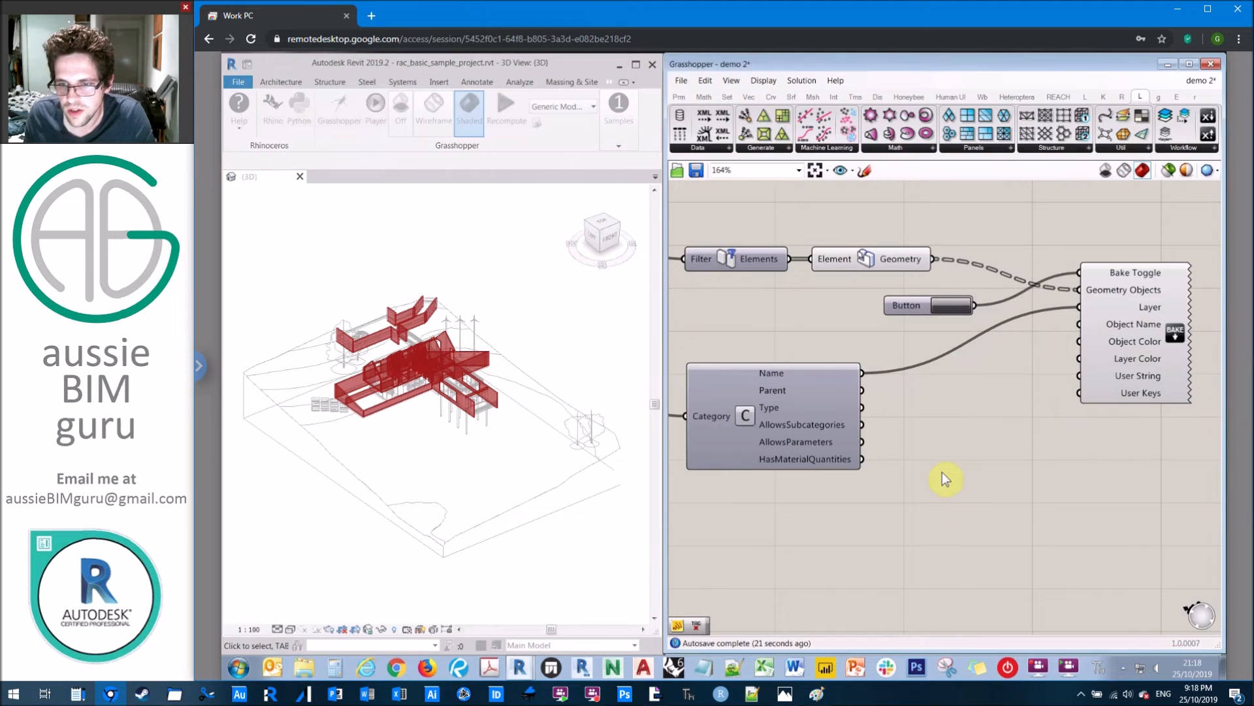
{"action": "double_click", "coordinate": [941, 473]}
{"action": "type", "text": "colour rgb"}
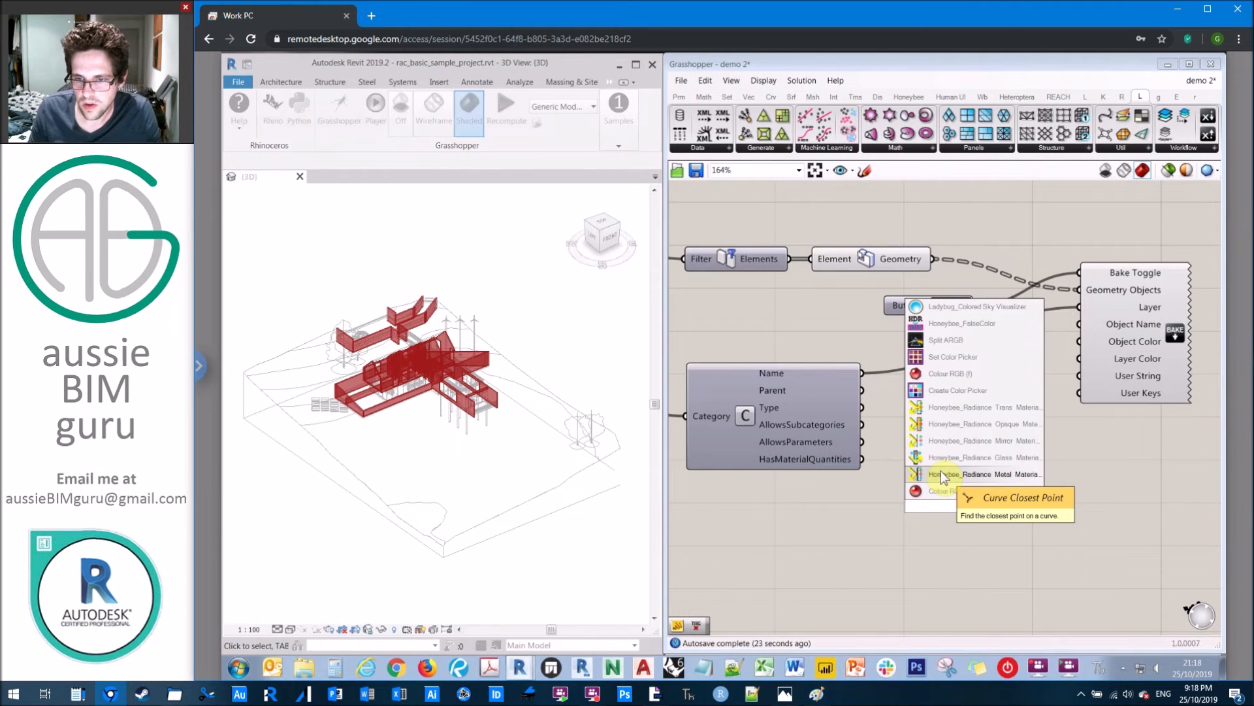
{"action": "left_click", "coordinate": [974, 379]}
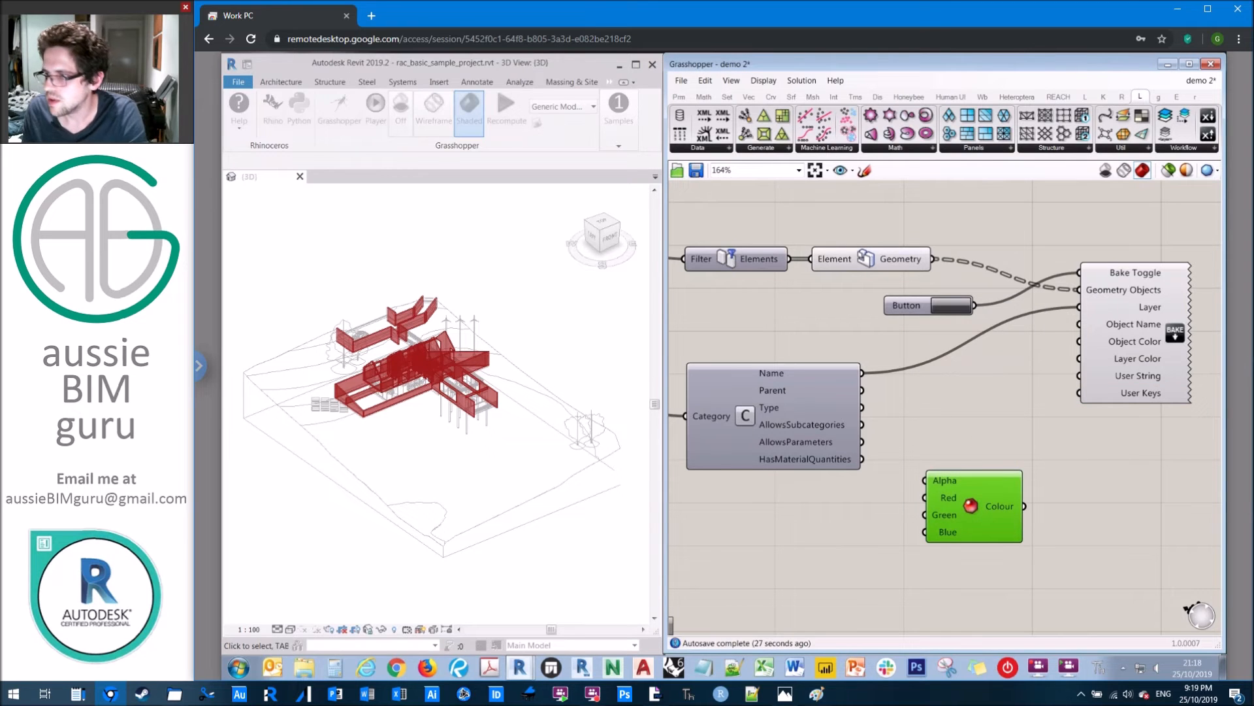
{"action": "key", "text": "Delete"}
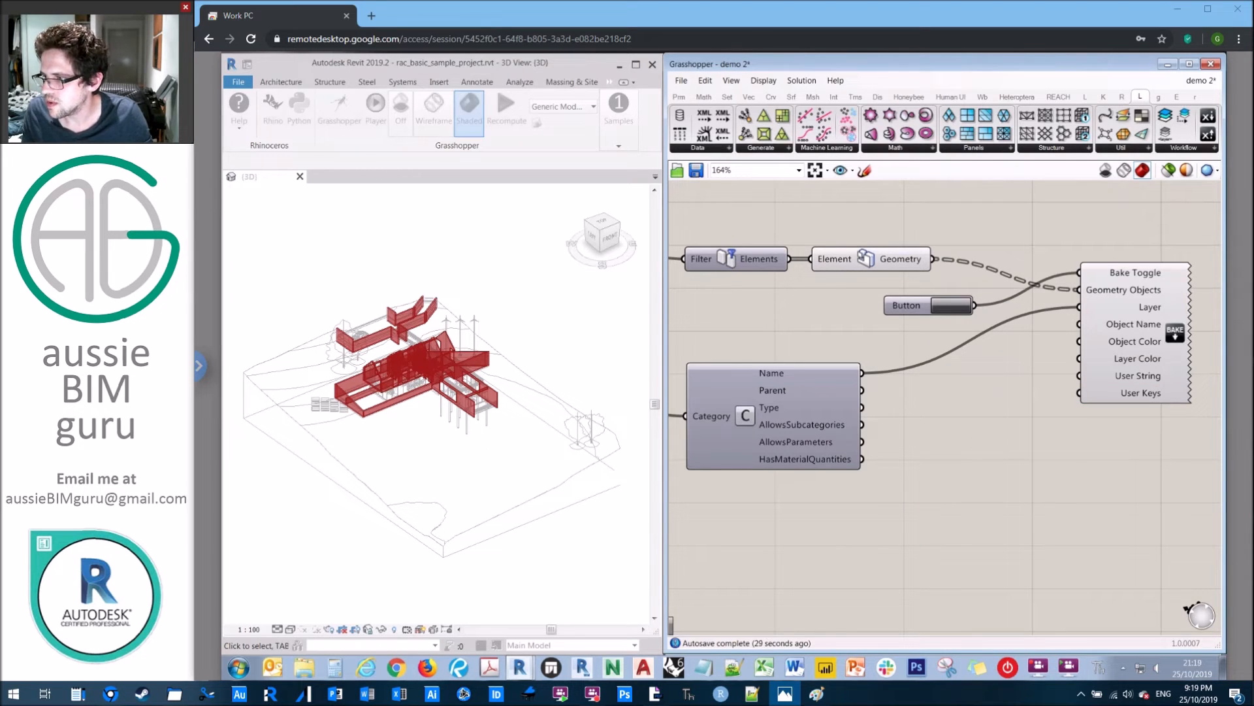
Add a Colour Picker below the Button and wire it into the Object Color and Layer Color inputs of Object Bake
{"action": "double_click", "coordinate": [941, 501]}
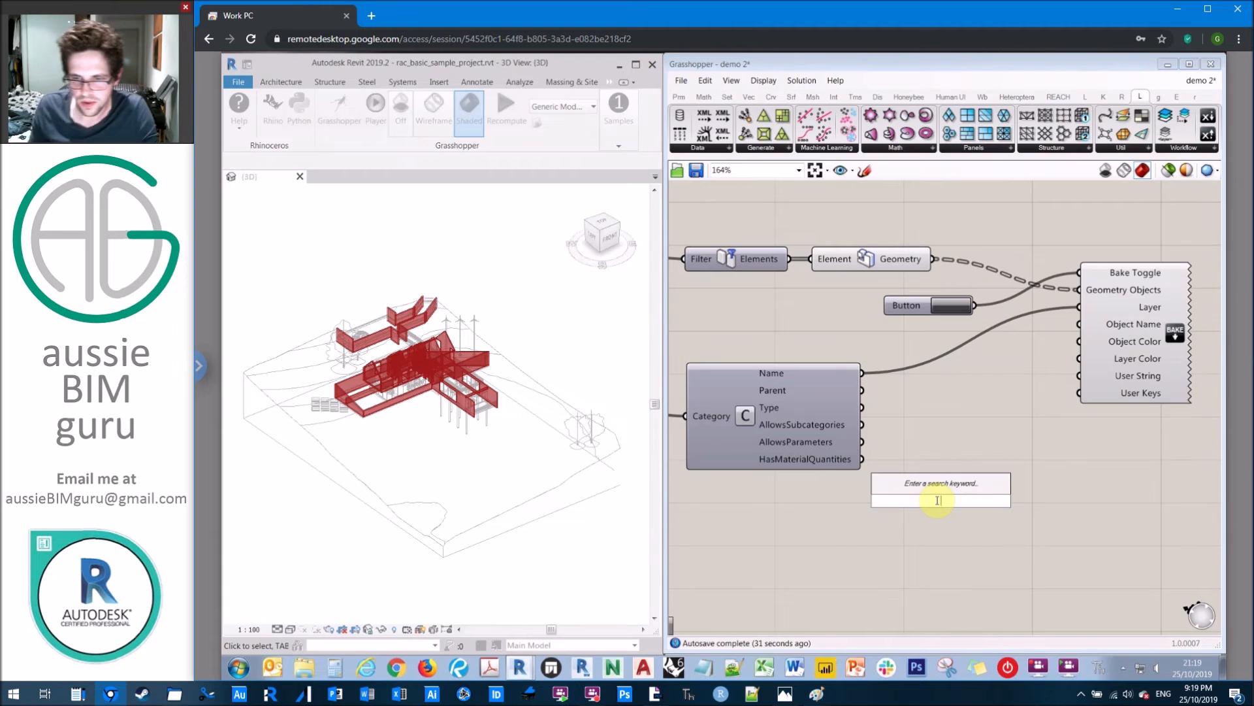
{"action": "type", "text": "colour picker"}
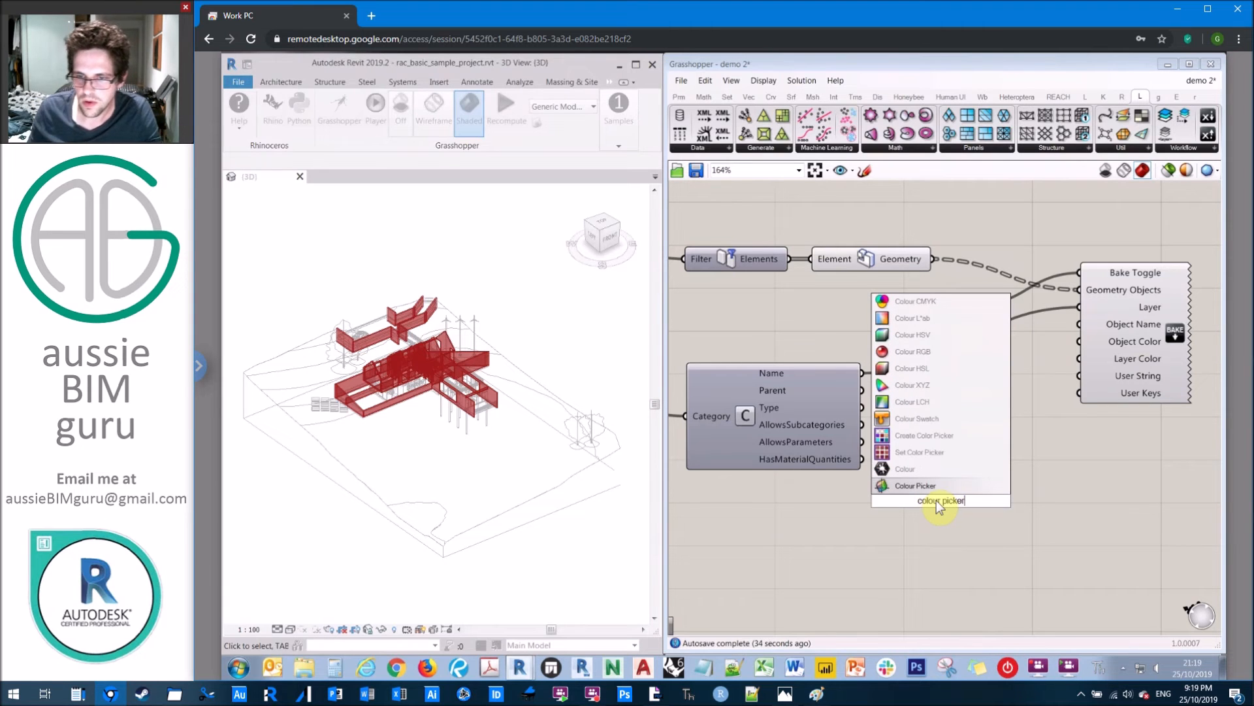
{"action": "left_click", "coordinate": [931, 487]}
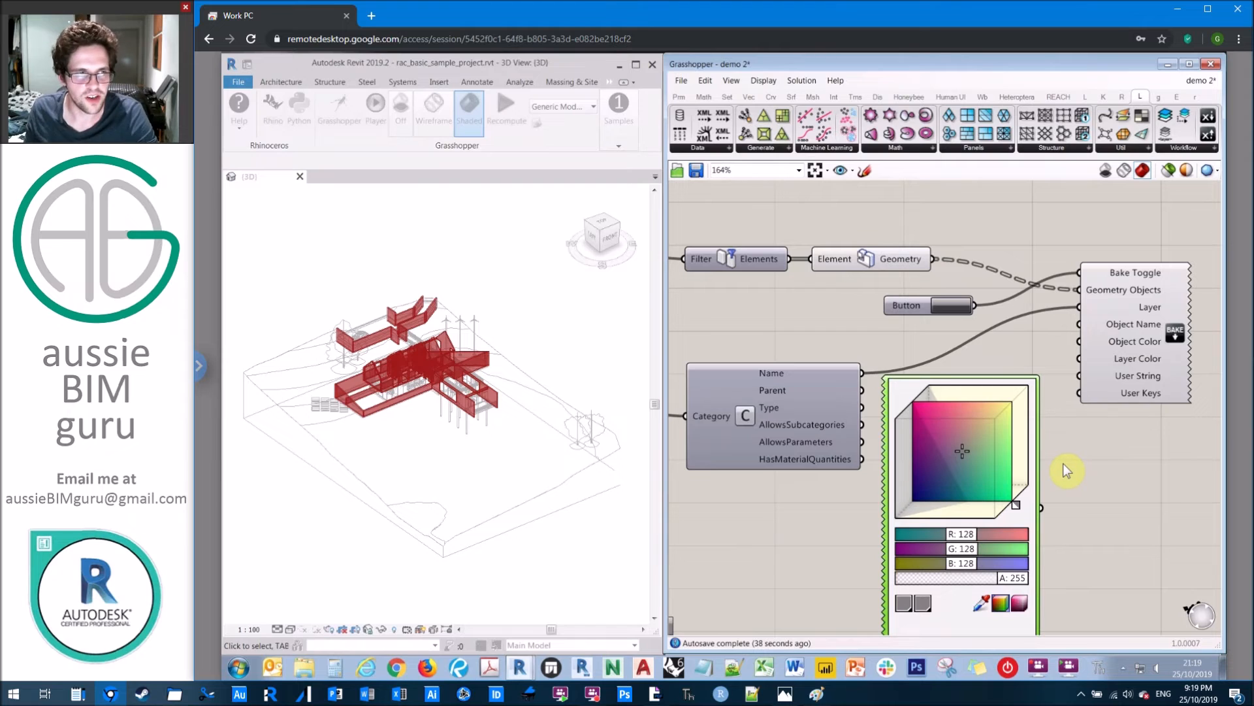
{"action": "left_click_drag", "start_coordinate": [1041, 508], "coordinate": [1080, 344]}
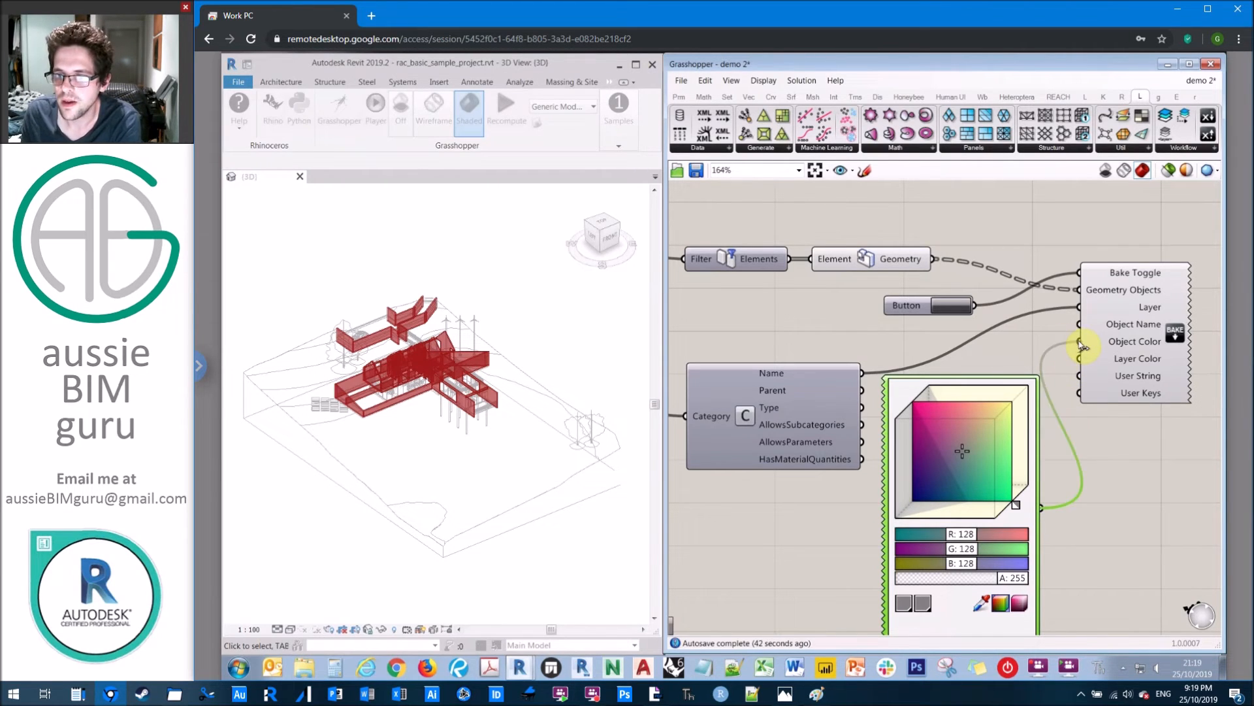
{"action": "left_click_drag", "start_coordinate": [1044, 508], "coordinate": [1079, 356]}
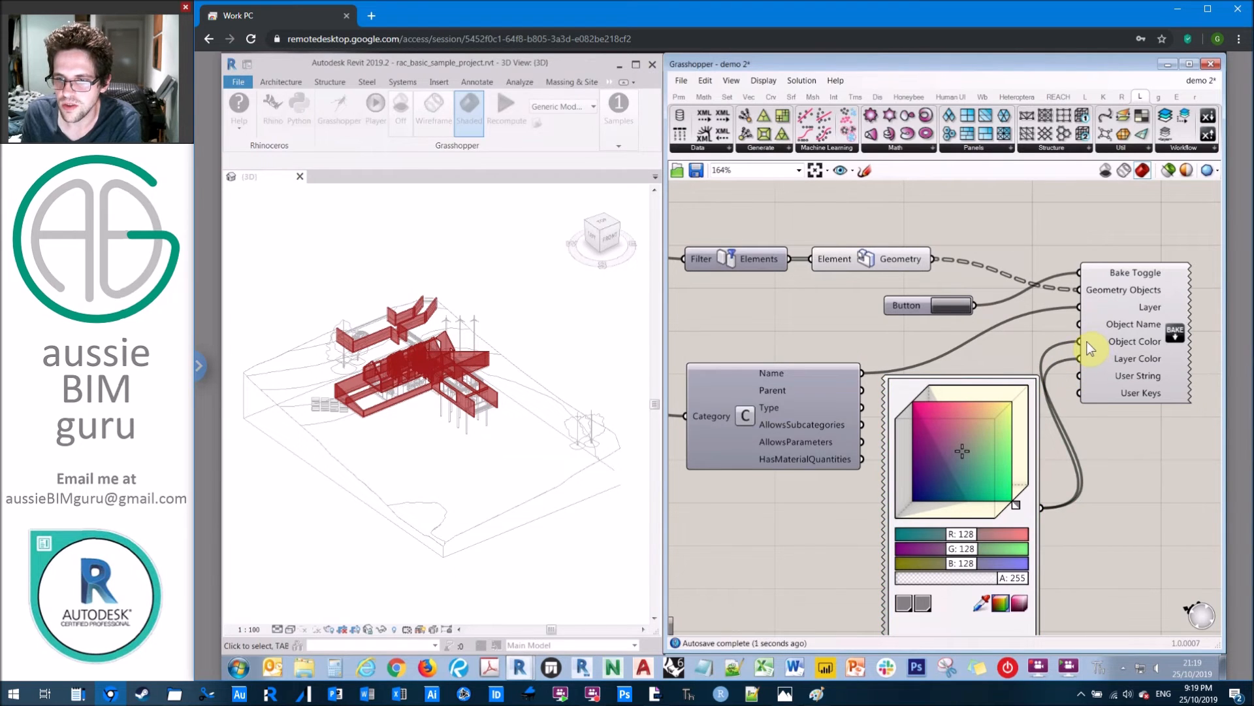
Set the wire display to Hidden for the Object Color, Layer Color and Bake Toggle inputs of Object Bake
{"action": "right_click", "coordinate": [1089, 346]}
{"action": "mouse_move", "coordinate": [1119, 364]}
{"action": "left_click", "coordinate": [1078, 366]}
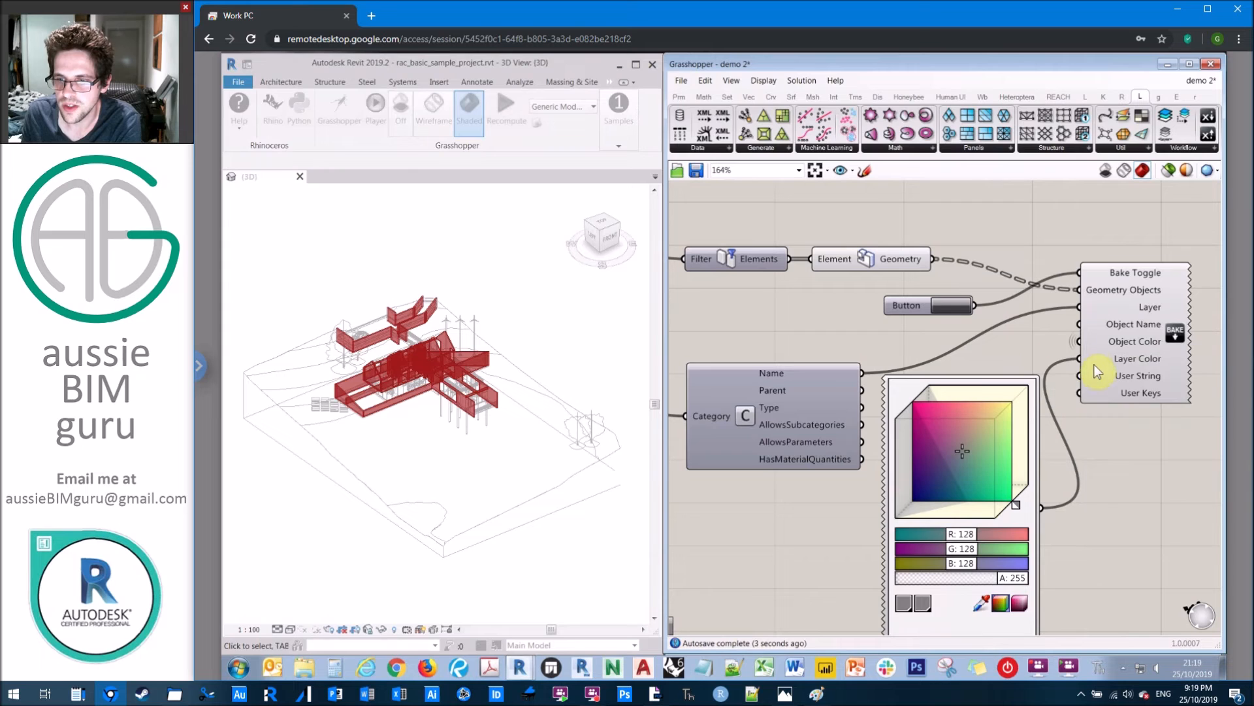
{"action": "right_click", "coordinate": [1088, 366]}
{"action": "mouse_move", "coordinate": [1122, 380]}
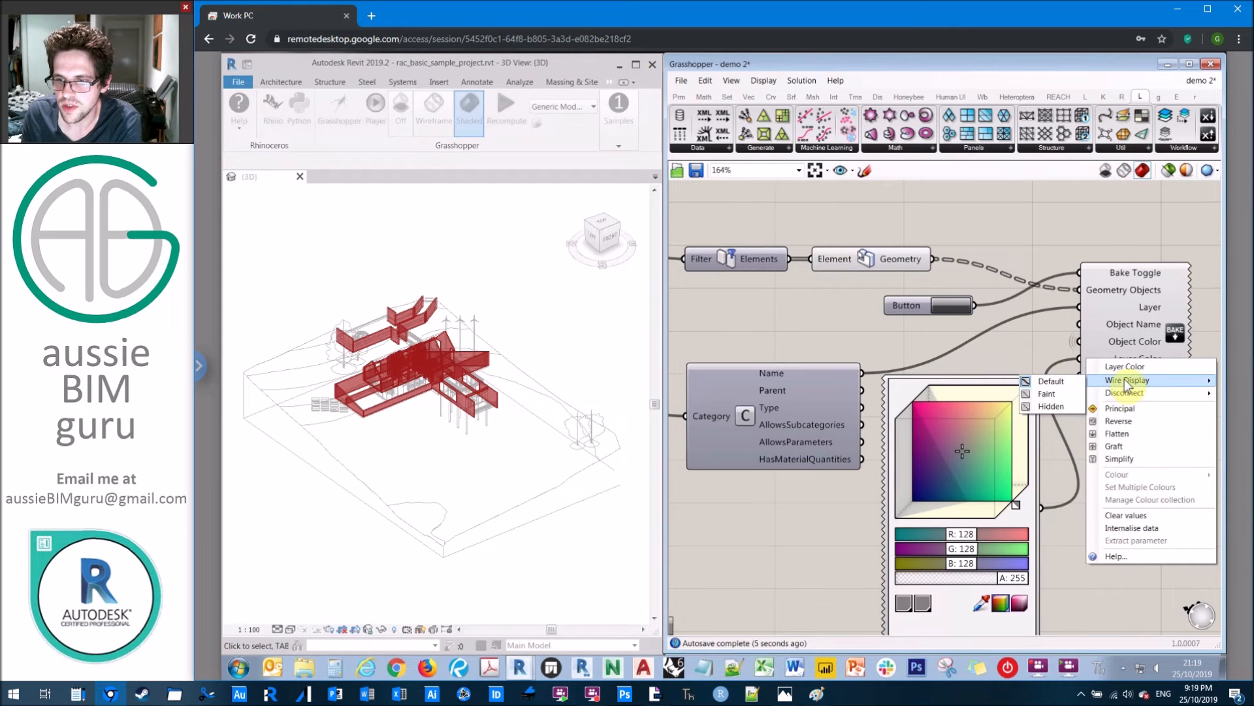
{"action": "left_click", "coordinate": [1052, 407]}
{"action": "scroll", "coordinate": [1169, 450], "scroll_direction": "down", "scroll_amount": 2}
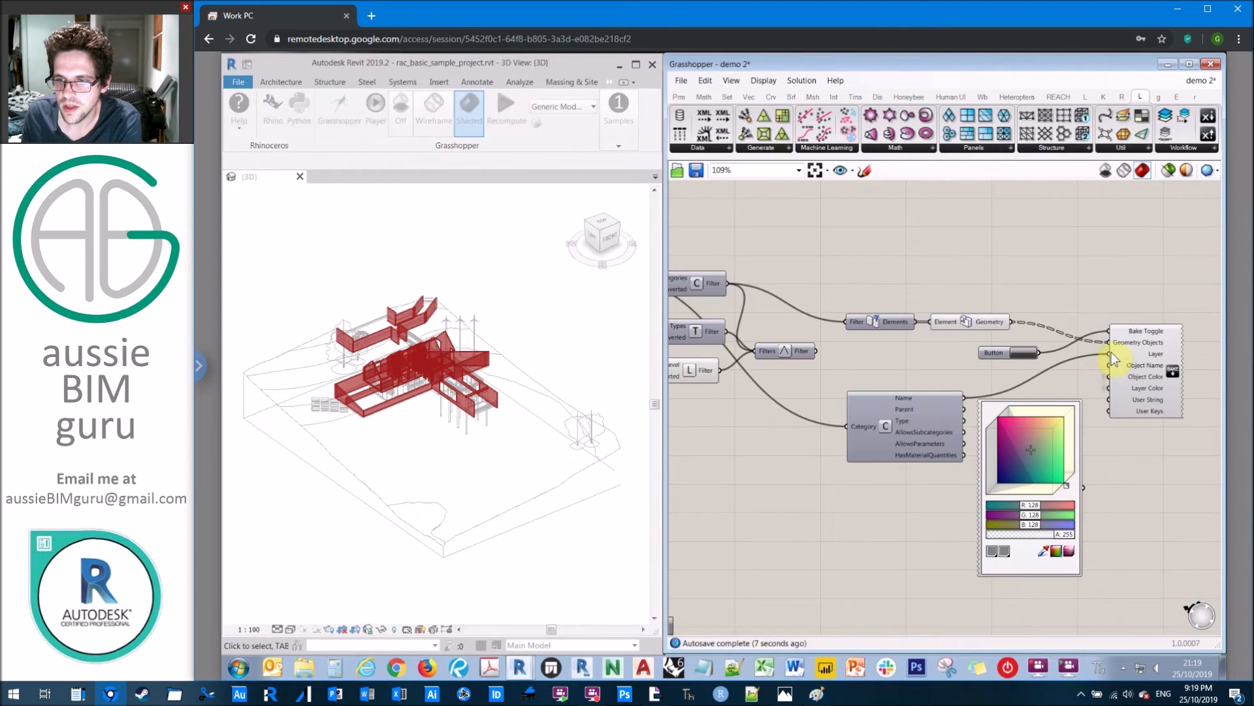
{"action": "right_click", "coordinate": [1116, 333]}
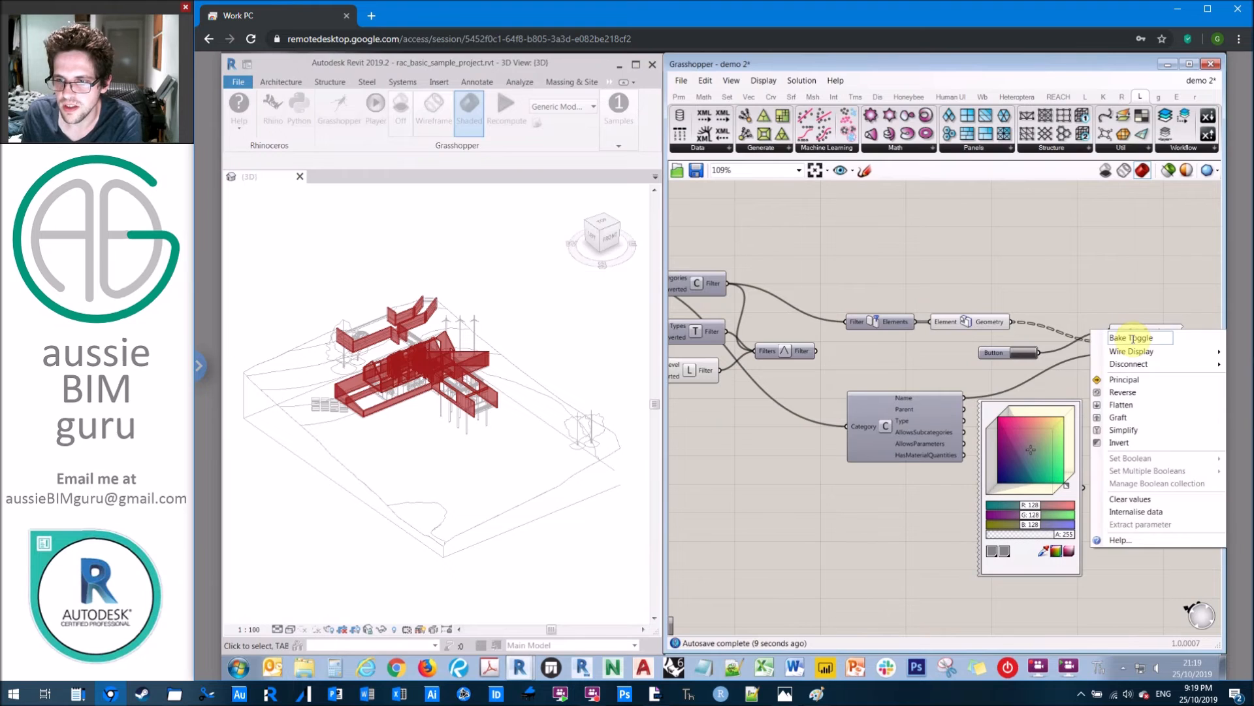
{"action": "mouse_move", "coordinate": [1138, 355]}
{"action": "left_click", "coordinate": [1067, 377]}
Move the bake Button and the Colour Picker to just above the Walls category picker at the start of the script
{"action": "right_click_drag", "start_coordinate": [1026, 314], "coordinate": [1186, 313]}
{"action": "scroll", "coordinate": [1185, 319], "scroll_direction": "down", "scroll_amount": 2}
{"action": "left_click_drag", "start_coordinate": [1166, 345], "coordinate": [761, 270]}
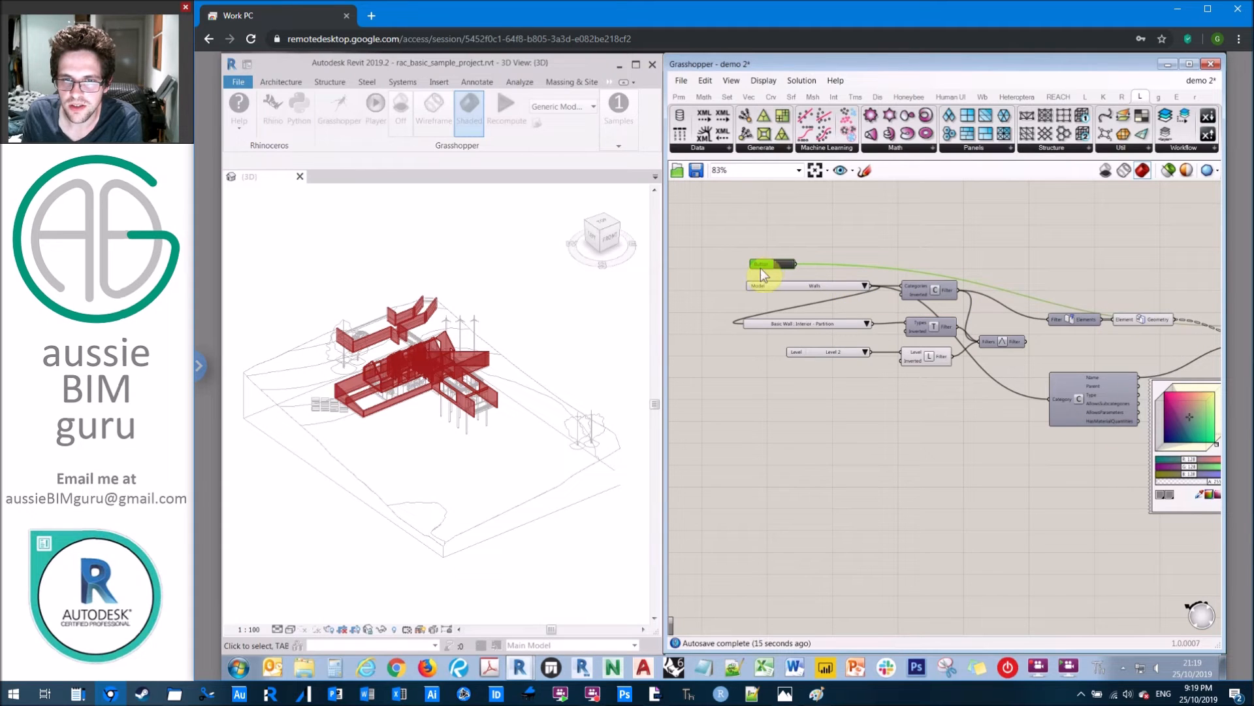
{"action": "left_click_drag", "start_coordinate": [1189, 417], "coordinate": [1116, 358]}
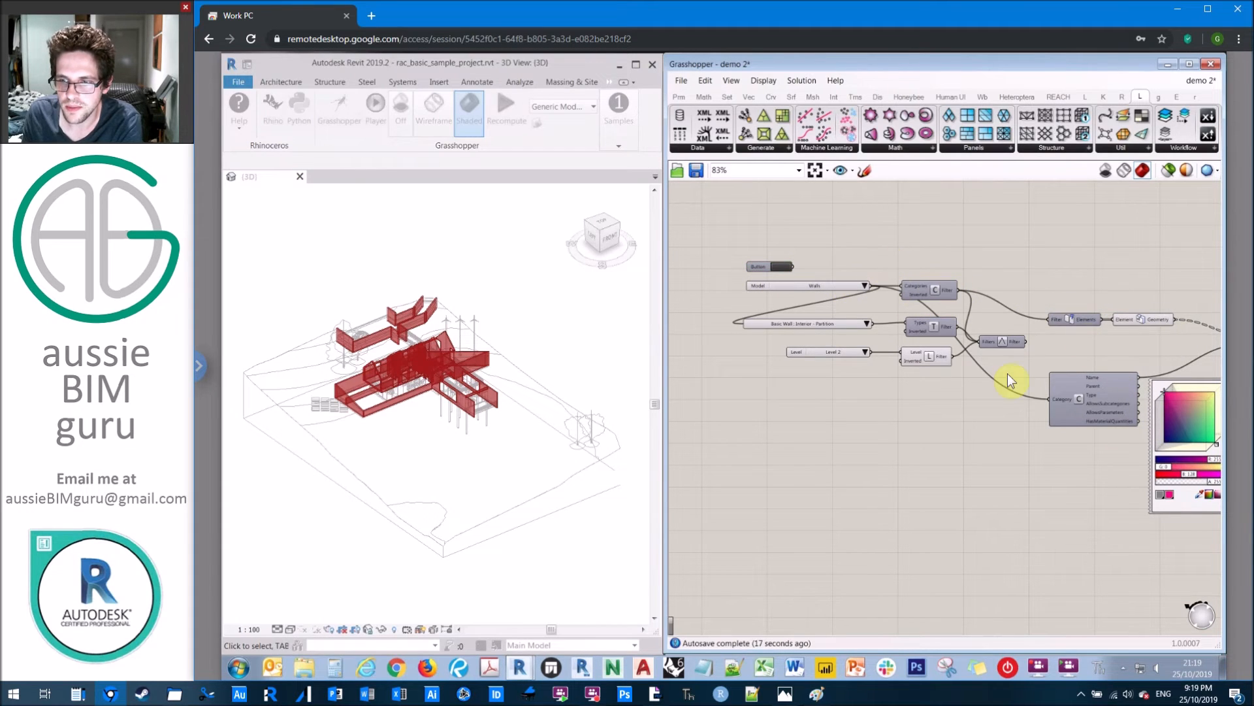
{"action": "left_click_drag", "start_coordinate": [1190, 508], "coordinate": [804, 238]}
{"action": "right_click_drag", "start_coordinate": [884, 237], "coordinate": [955, 330]}
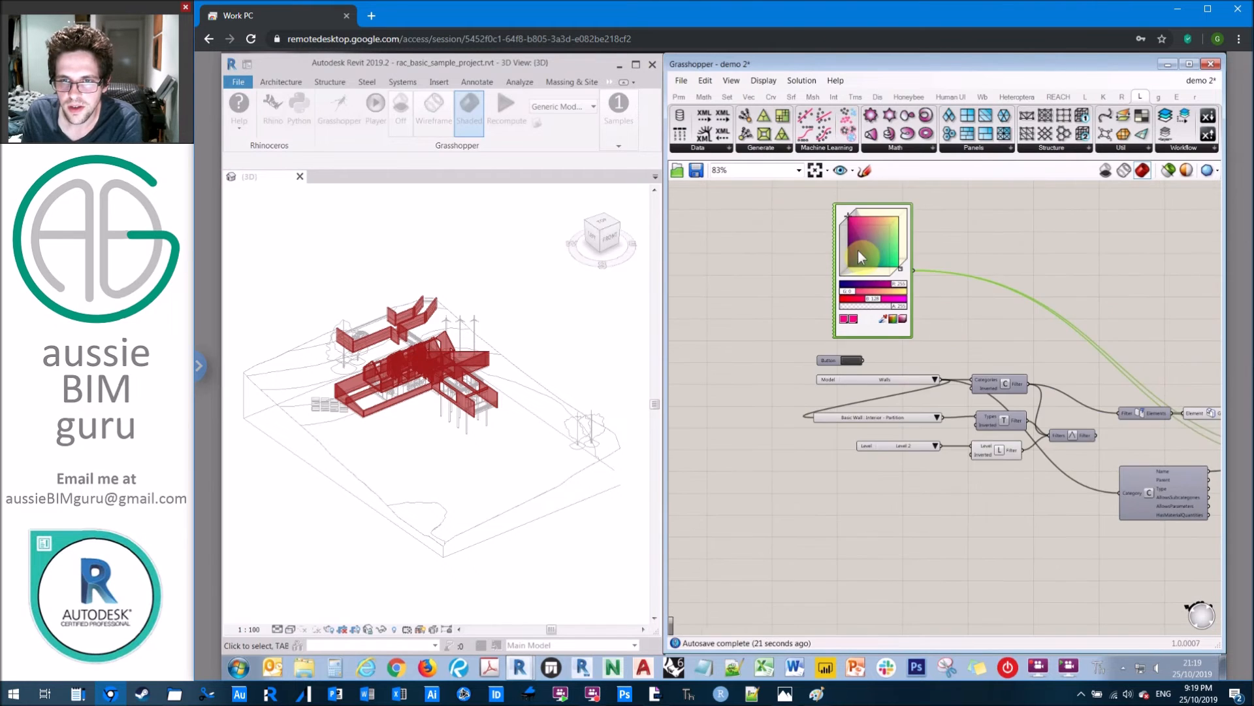
{"action": "scroll", "coordinate": [860, 256], "scroll_direction": "up", "scroll_amount": 3}
{"action": "left_click_drag", "start_coordinate": [901, 253], "coordinate": [905, 254]}
Group the Colour Picker, the Button and the Walls category picker, and tidy their alignment
{"action": "left_click_drag", "start_coordinate": [847, 437], "coordinate": [784, 250]}
{"action": "right_click", "coordinate": [1011, 218]}
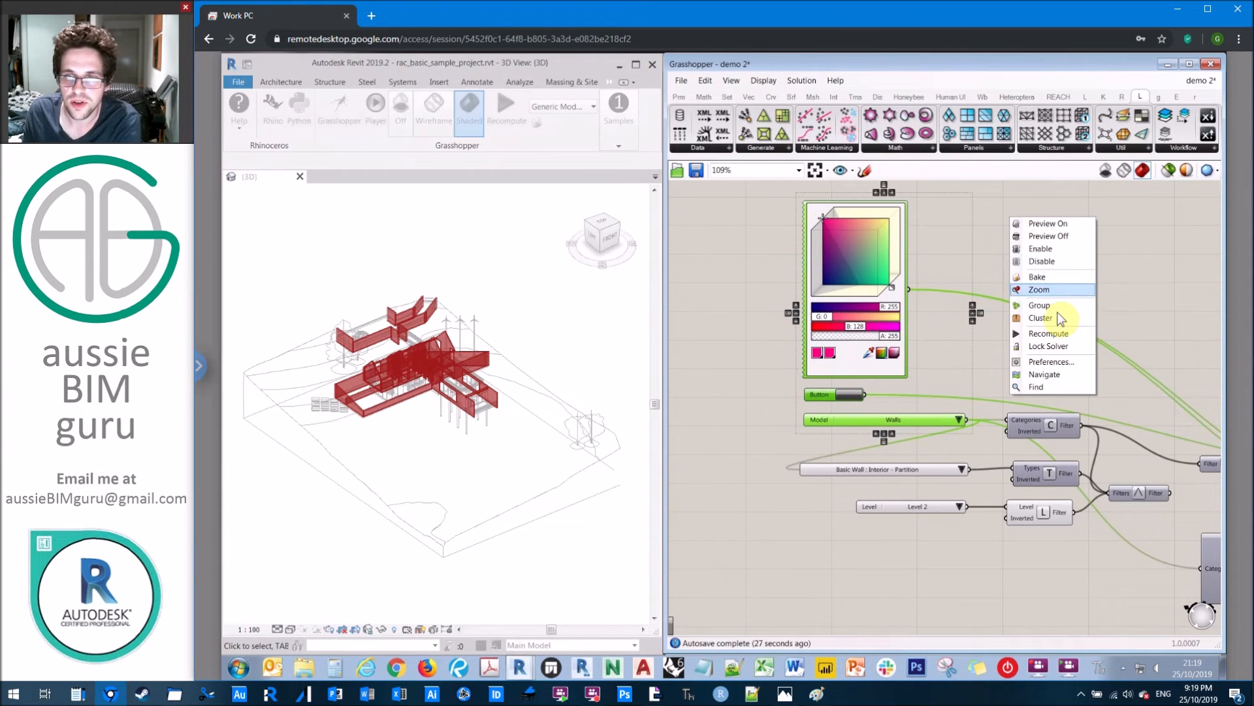
{"action": "left_click", "coordinate": [1040, 305]}
{"action": "left_click_drag", "start_coordinate": [938, 259], "coordinate": [890, 254]}
{"action": "left_click", "coordinate": [1029, 274]}
{"action": "right_click_drag", "start_coordinate": [1013, 291], "coordinate": [1050, 337]}
{"action": "scroll", "coordinate": [892, 309], "scroll_direction": "up", "scroll_amount": 3}
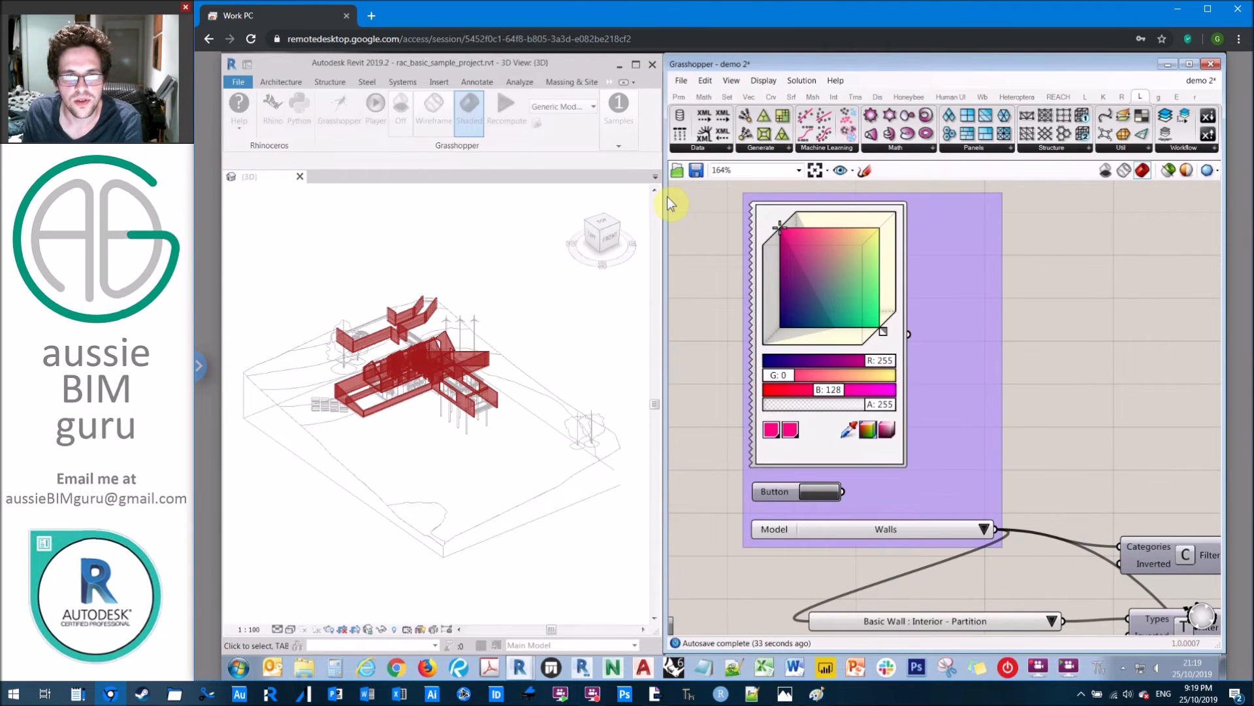
Arrange Grasshopper and Rhino side by side, and show Rhino's layer list with more width for its columns
{"action": "left_click_drag", "start_coordinate": [606, 209], "coordinate": [225, 220]}
{"action": "left_click_drag", "start_coordinate": [1225, 227], "coordinate": [673, 252]}
{"action": "left_click", "coordinate": [1135, 172]}
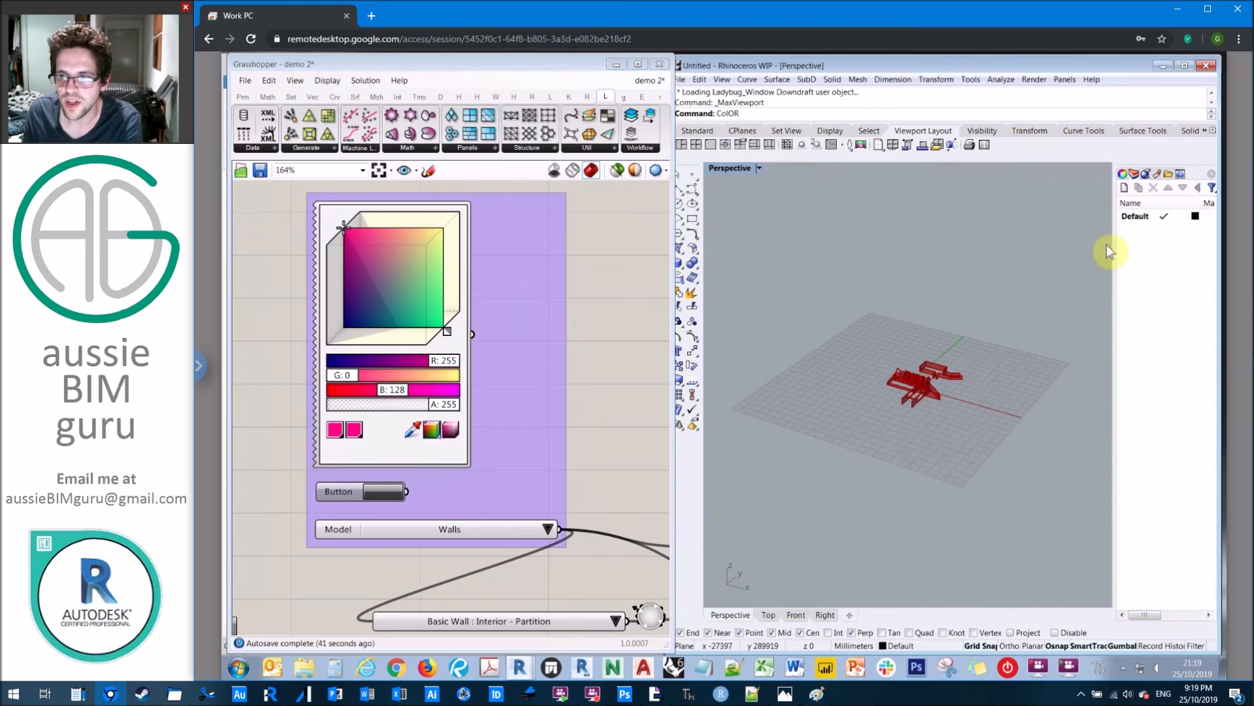
{"action": "left_click_drag", "start_coordinate": [1114, 238], "coordinate": [1032, 244]}
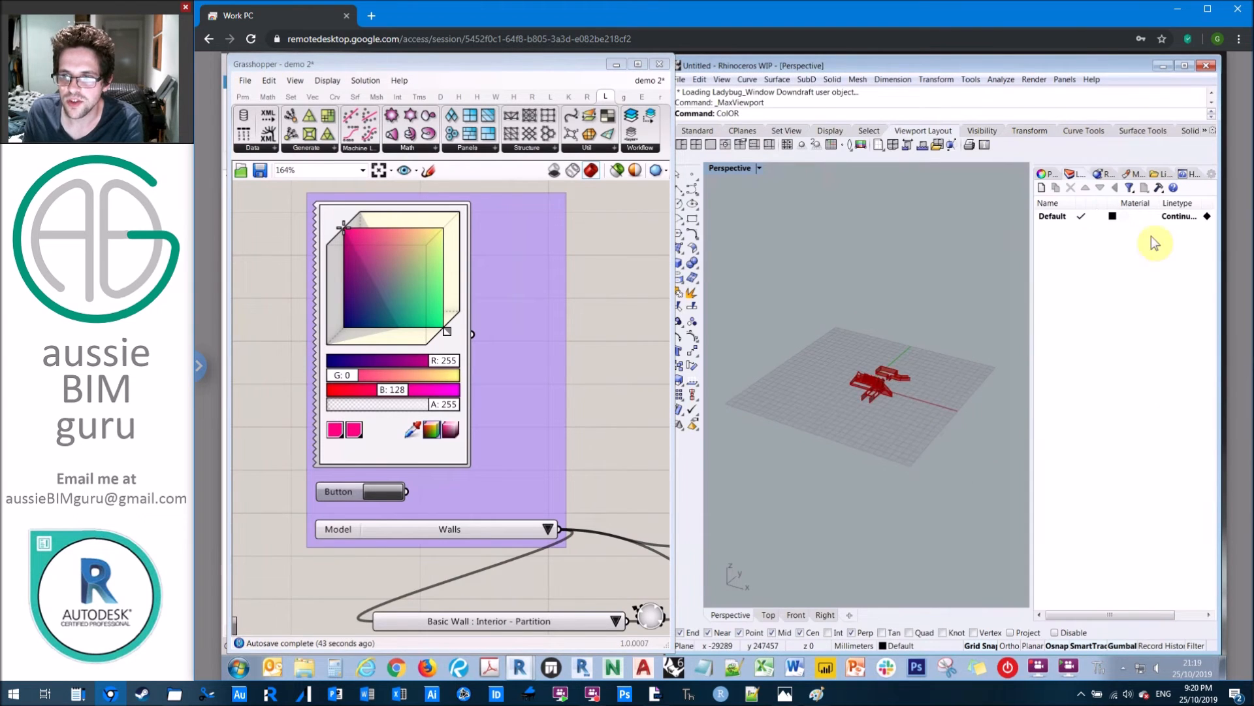
Set the Colour Picker to a grey of R 142, G 125, B 128 and bake the walls into Rhino
{"action": "middle_click", "coordinate": [864, 318]}
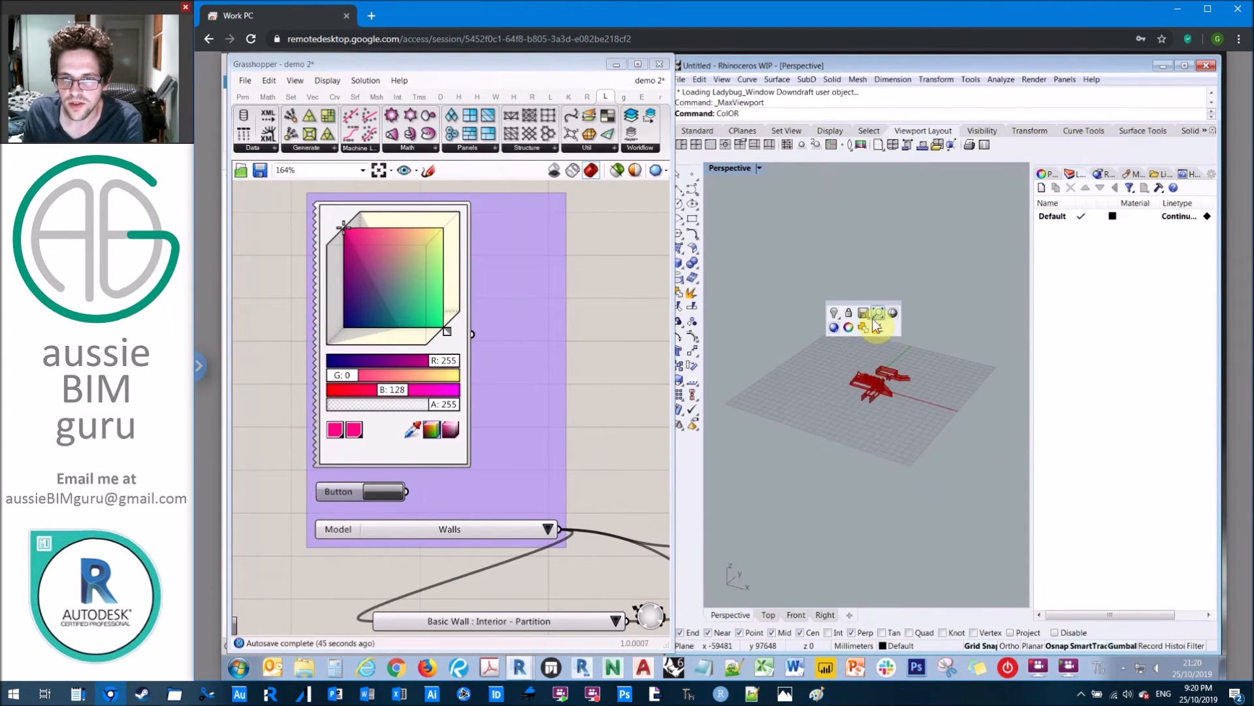
{"action": "left_click", "coordinate": [877, 315]}
{"action": "right_click_drag", "start_coordinate": [907, 306], "coordinate": [760, 323]}
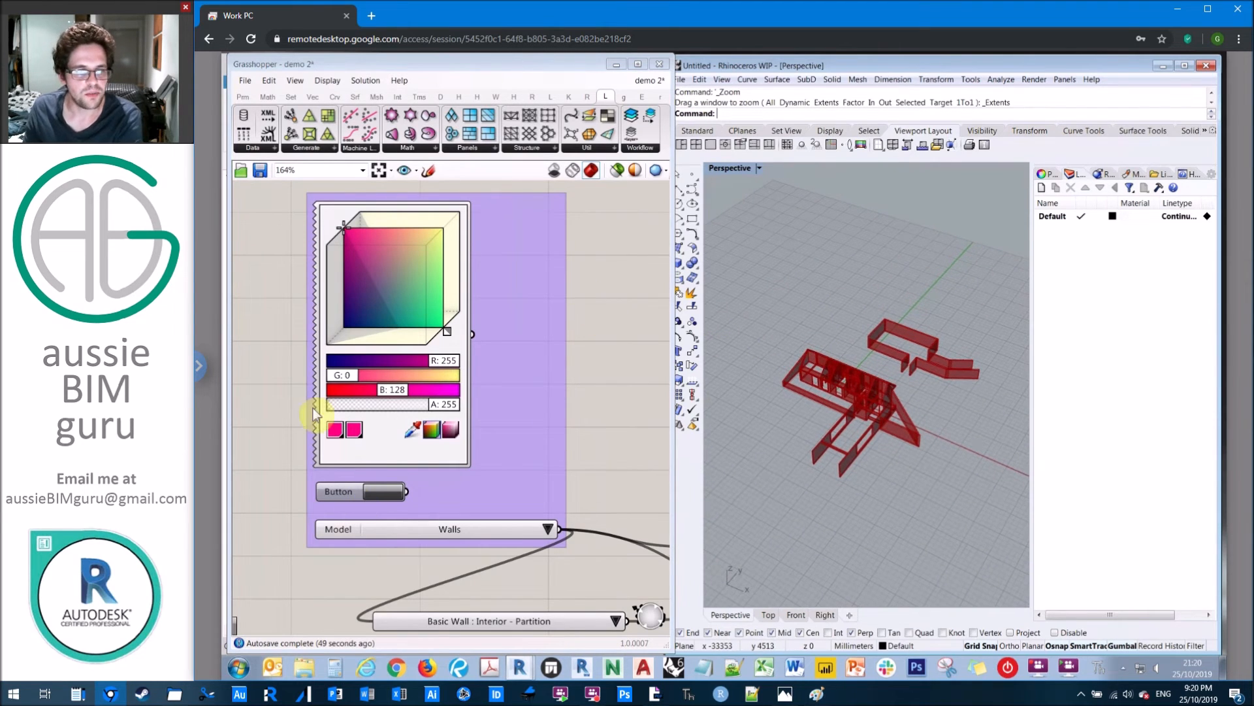
{"action": "left_click", "coordinate": [284, 476]}
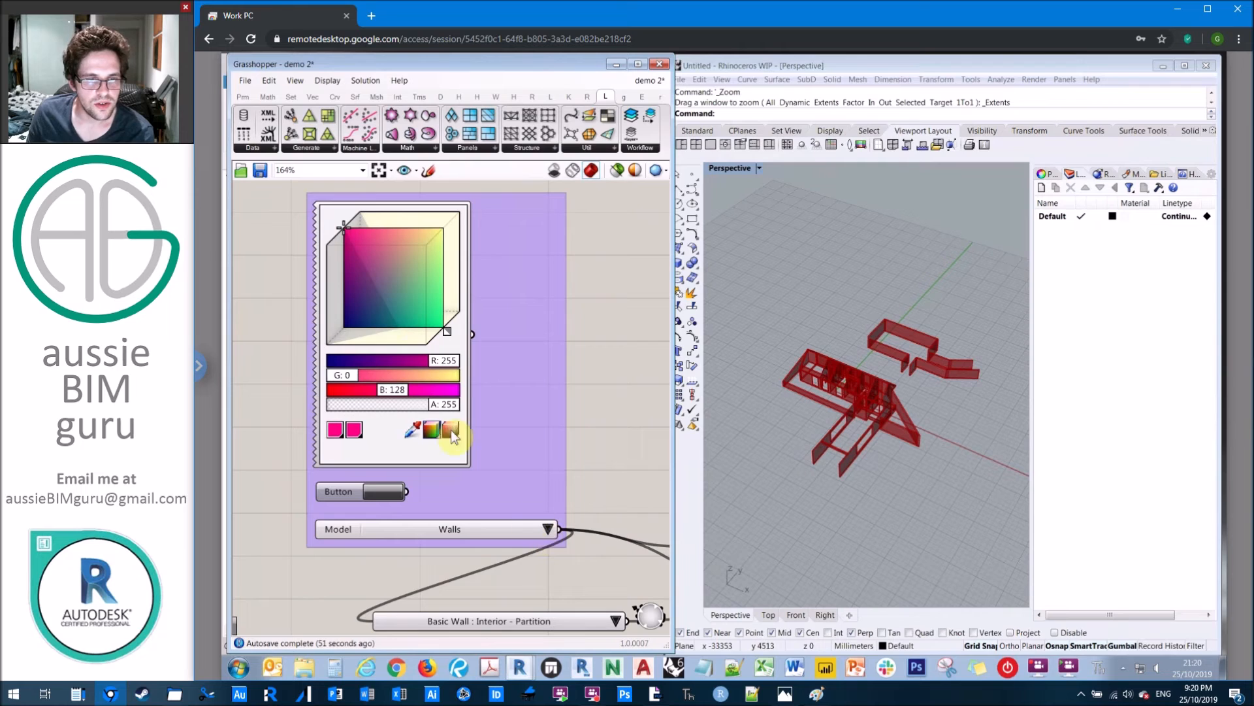
{"action": "mouse_move", "coordinate": [407, 273]}
{"action": "left_mouse_down"}
{"action": "mouse_move", "coordinate": [386, 265]}
{"action": "mouse_move", "coordinate": [397, 268]}
{"action": "left_mouse_up"}
{"action": "left_click", "coordinate": [380, 495]}
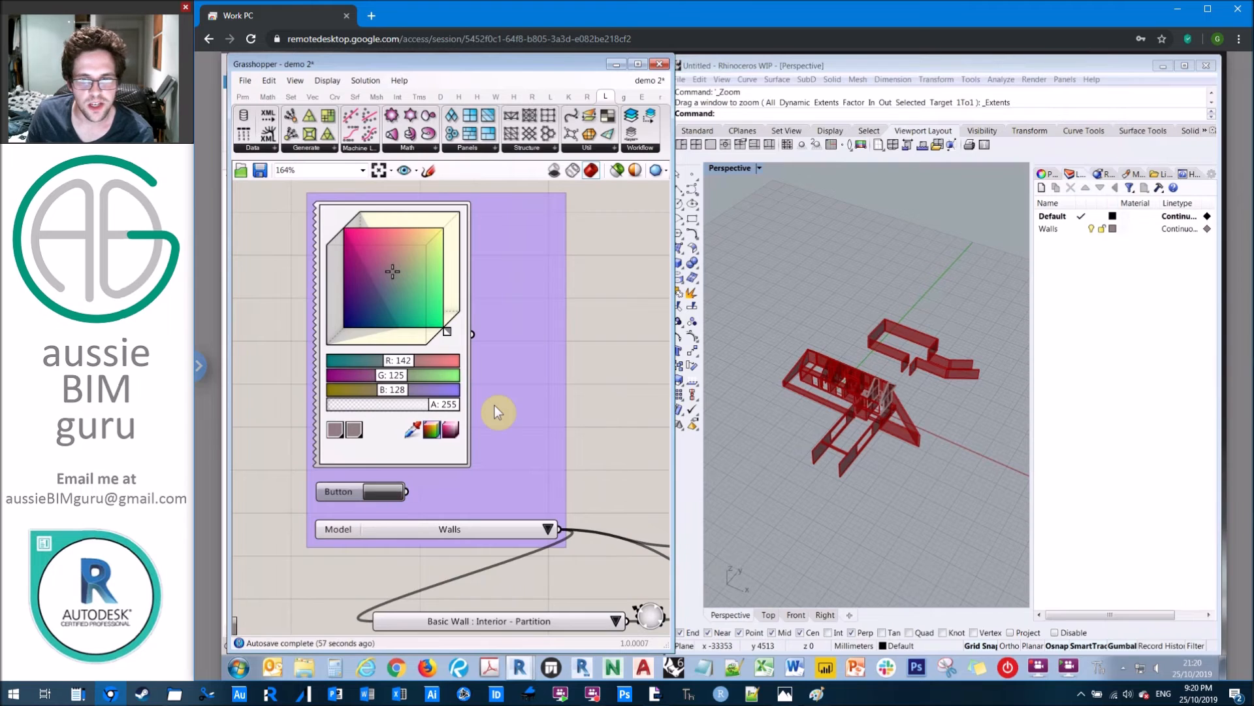
Make the Walls layer the current layer in Rhino
{"action": "left_click", "coordinate": [877, 272]}
{"action": "left_click", "coordinate": [1068, 230]}
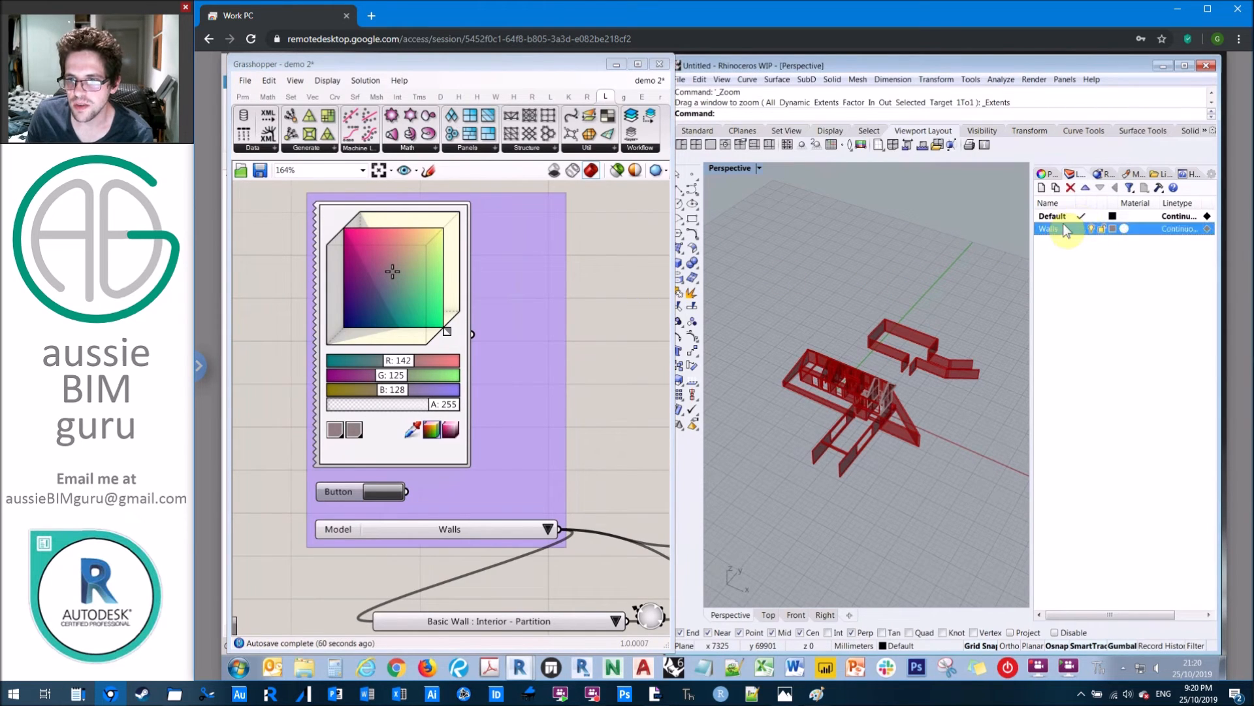
{"action": "left_click", "coordinate": [1058, 216]}
{"action": "double_click", "coordinate": [1059, 229]}
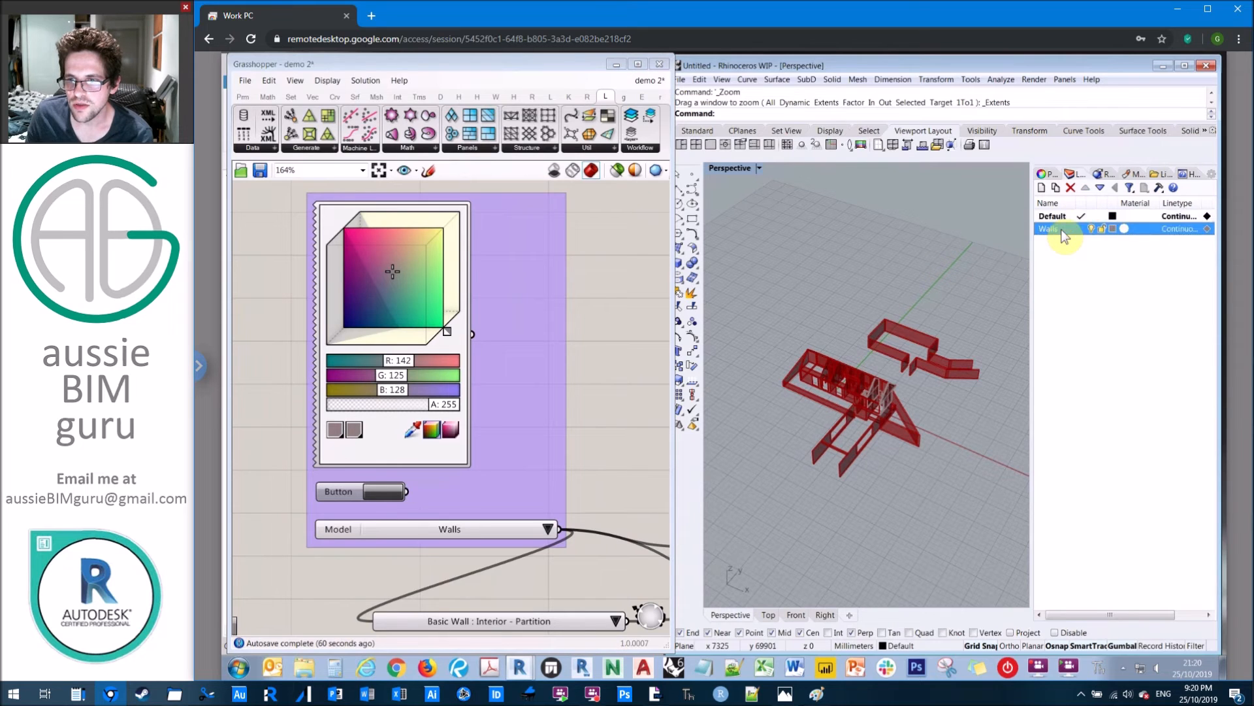
{"action": "left_click", "coordinate": [1059, 216]}
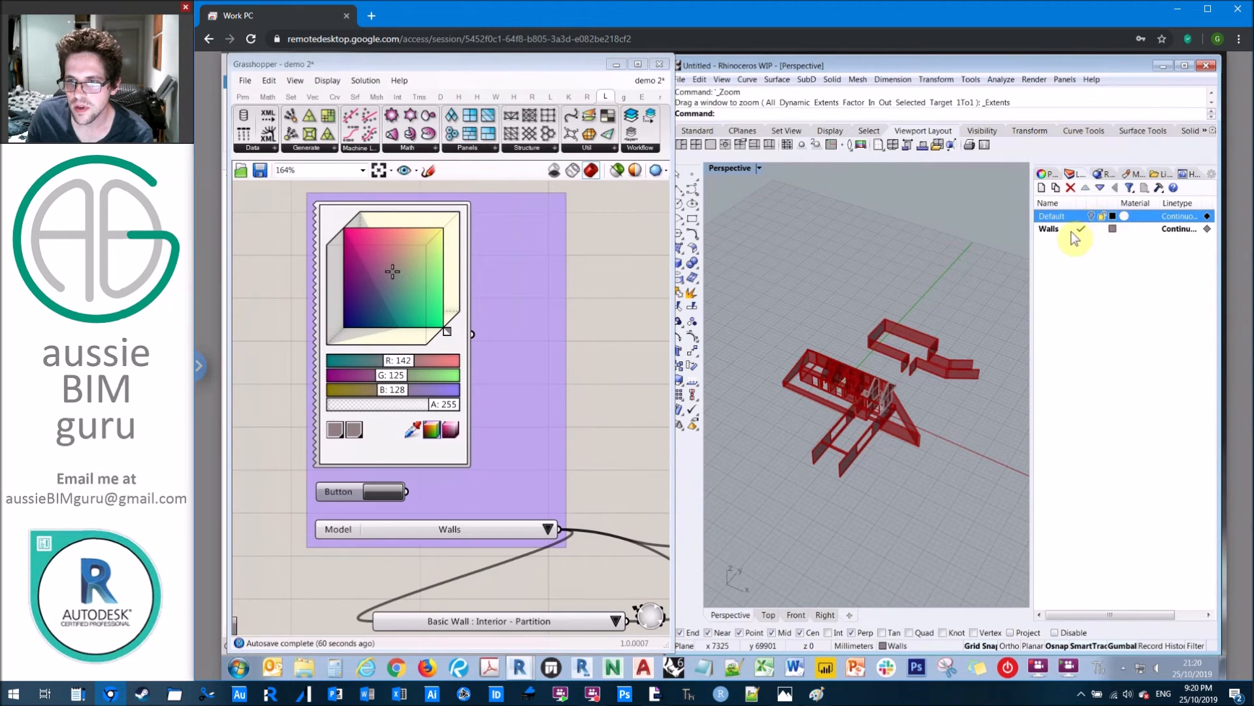
{"action": "left_click", "coordinate": [1072, 229]}
Turn off the preview of the Grasshopper component that outputs the elements' Geometry
{"action": "scroll", "coordinate": [591, 392], "scroll_direction": "down", "scroll_amount": 3}
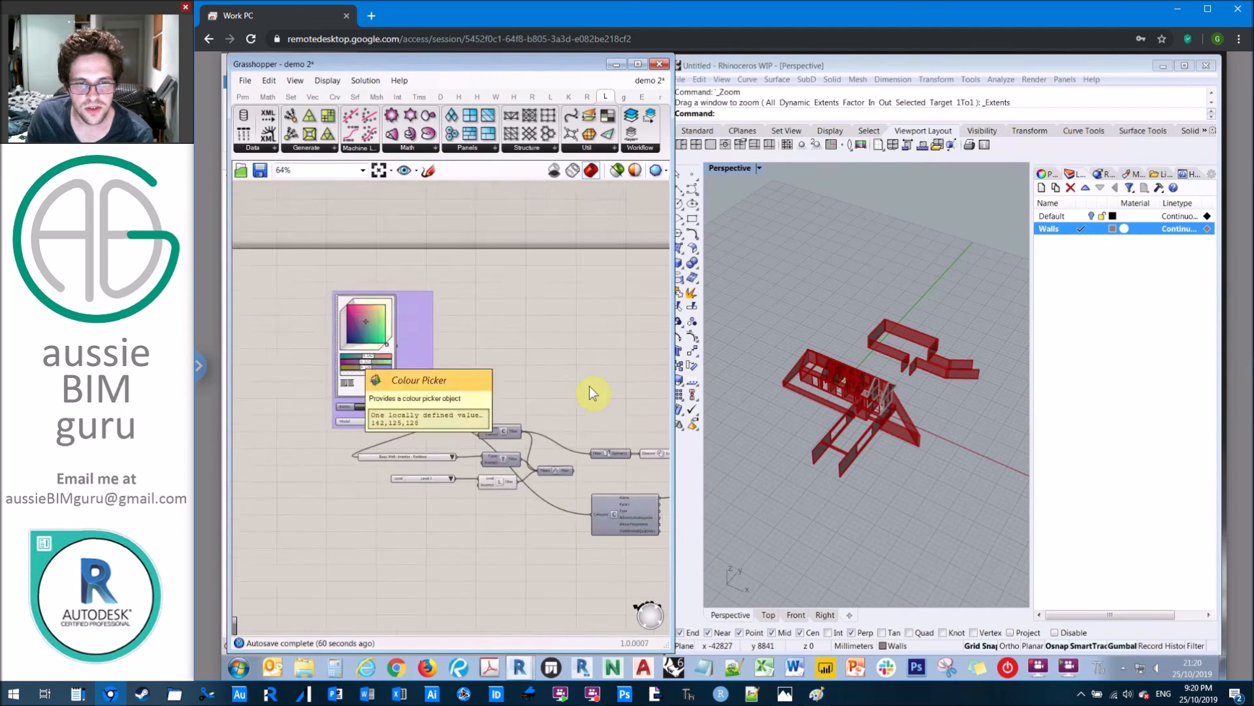
{"action": "right_click_drag", "start_coordinate": [560, 399], "coordinate": [482, 391]}
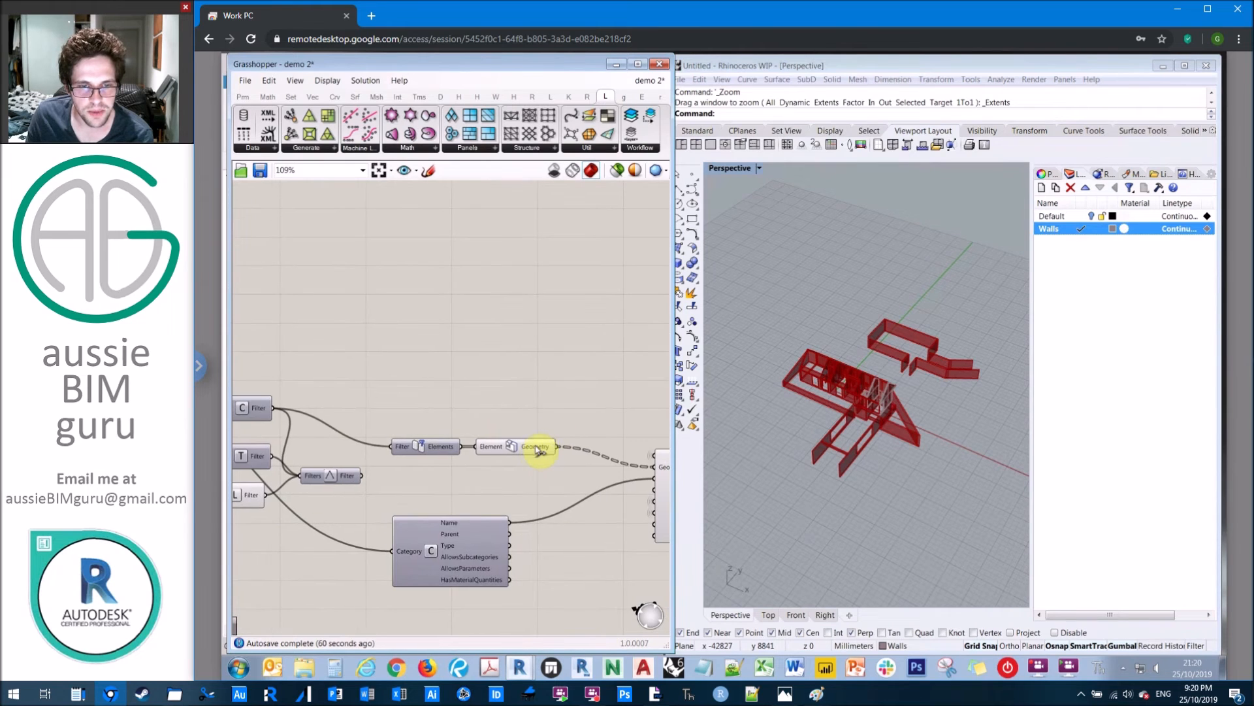
{"action": "left_click", "coordinate": [533, 445]}
{"action": "middle_click", "coordinate": [533, 445]}
{"action": "left_click", "coordinate": [577, 399]}
{"action": "left_click", "coordinate": [540, 319]}
{"action": "right_click_drag", "start_coordinate": [540, 319], "coordinate": [601, 338]}
{"action": "right_click_drag", "start_coordinate": [282, 310], "coordinate": [342, 299]}
{"action": "right_click_drag", "start_coordinate": [634, 326], "coordinate": [435, 294]}
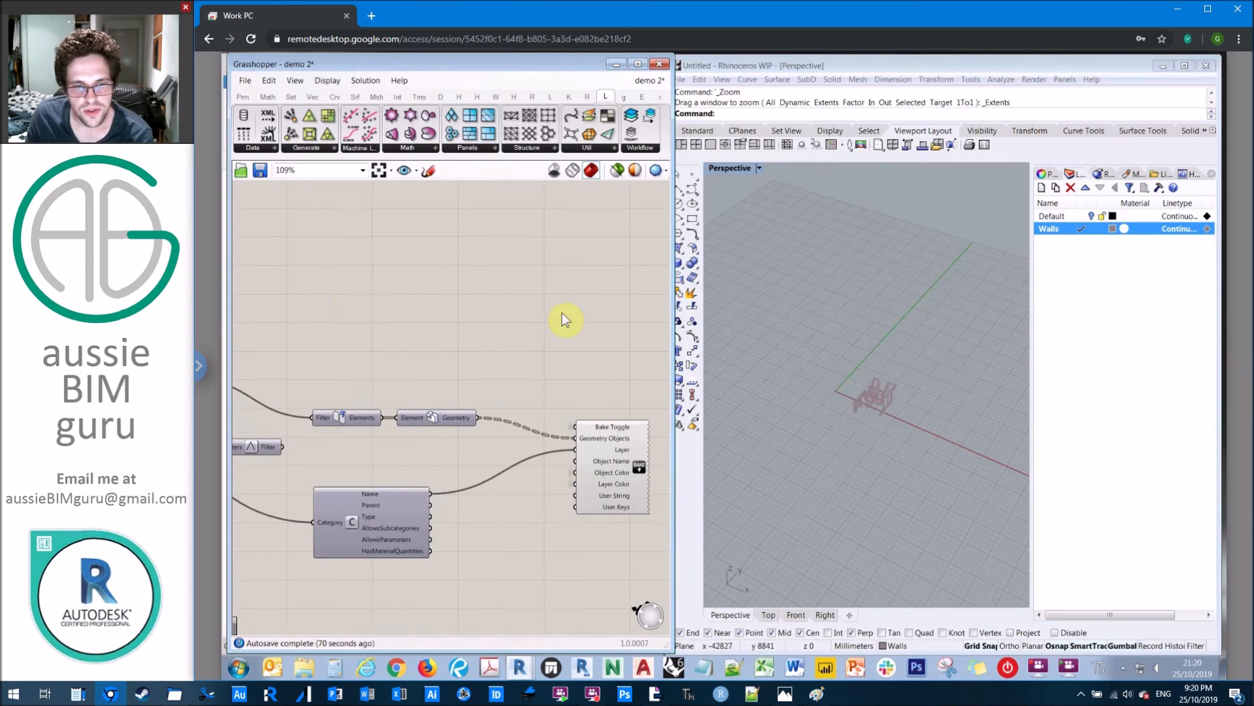
{"action": "right_click_drag", "start_coordinate": [562, 313], "coordinate": [441, 314]}
{"action": "mouse_move", "coordinate": [482, 440]}
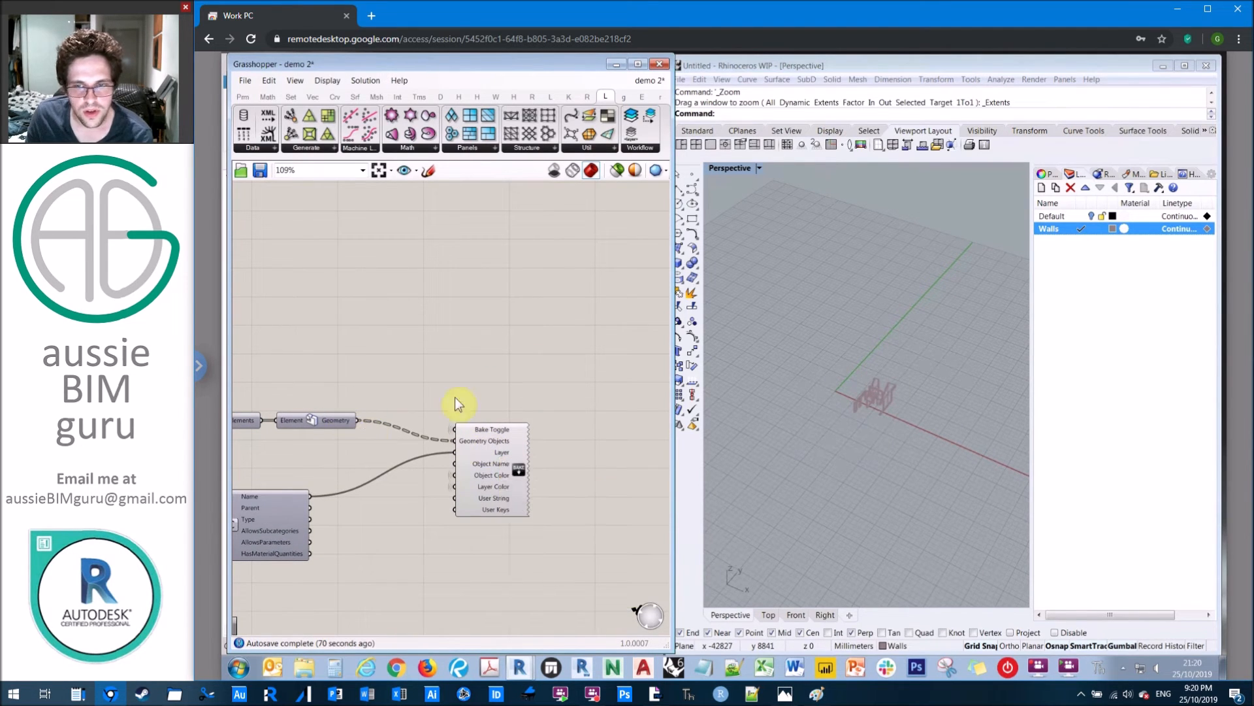
Select all the baked wall polysurfaces in the Perspective viewport and delete them
{"action": "left_click", "coordinate": [886, 405]}
{"action": "left_click_drag", "start_coordinate": [913, 431], "coordinate": [837, 365]}
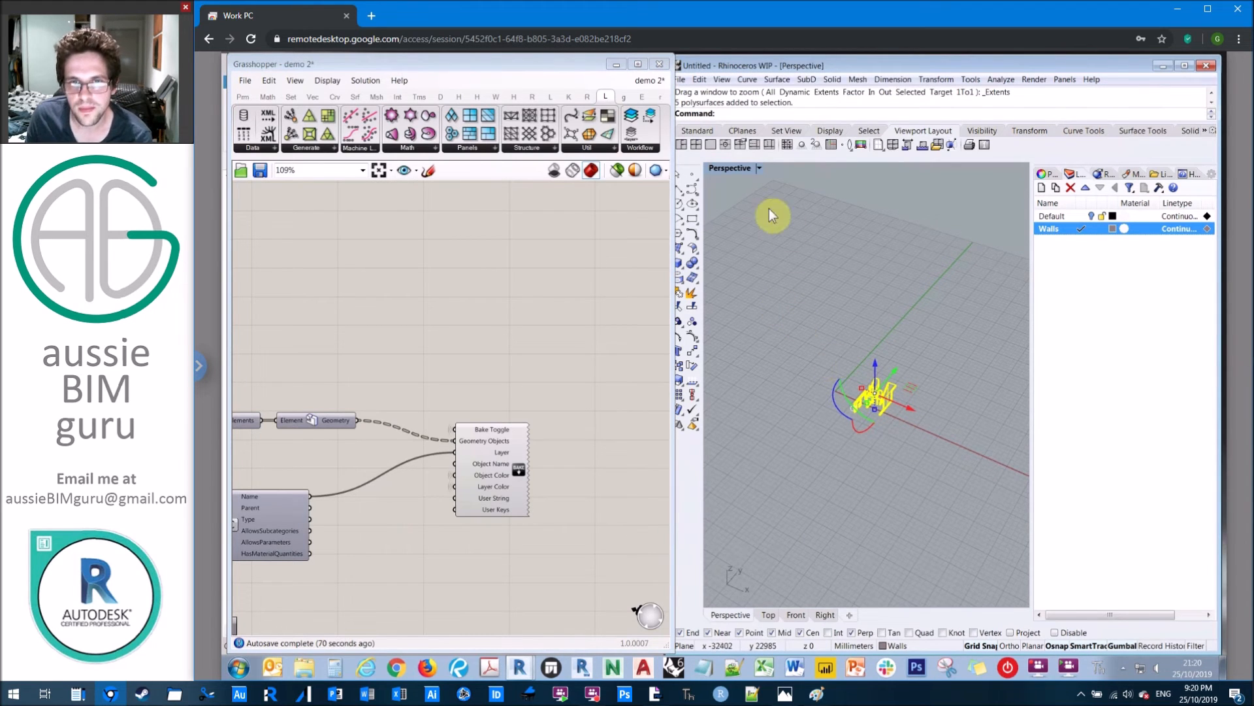
{"action": "left_click", "coordinate": [699, 80]}
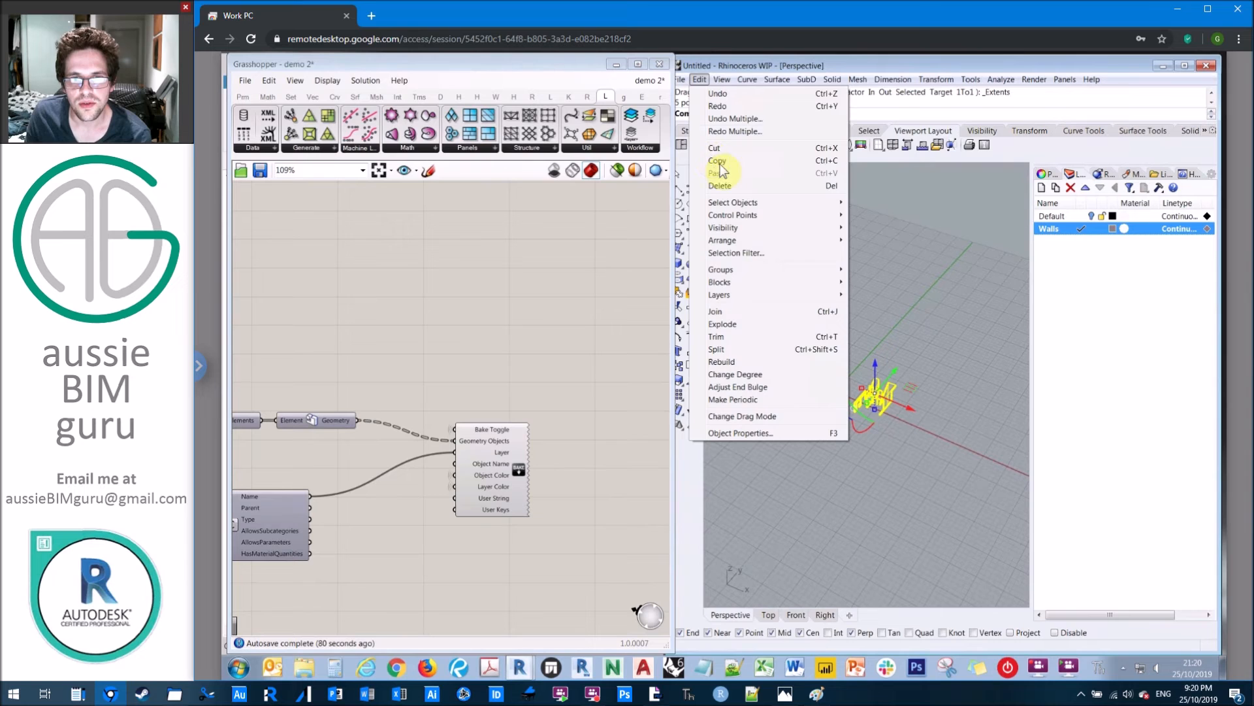
{"action": "left_click", "coordinate": [720, 185]}
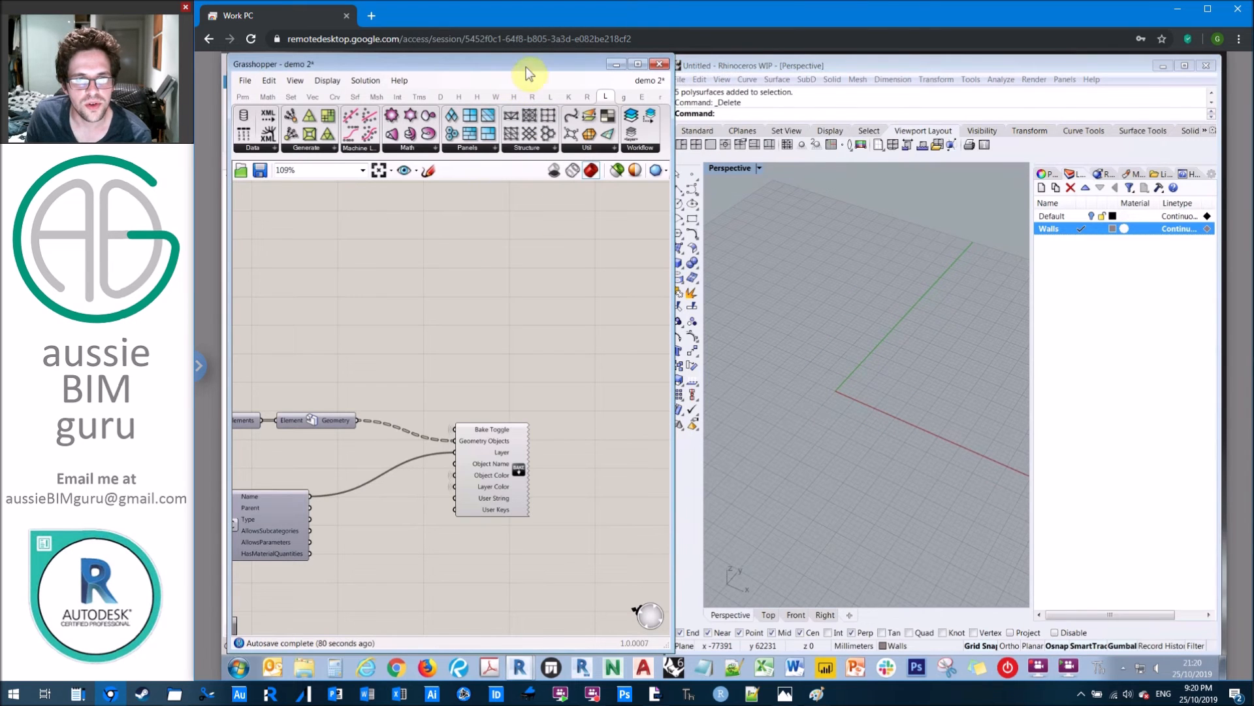
Move the Grasshopper window off Revit and recompute the Grasshopper definition from Revit
{"action": "left_click_drag", "start_coordinate": [532, 69], "coordinate": [834, 56]}
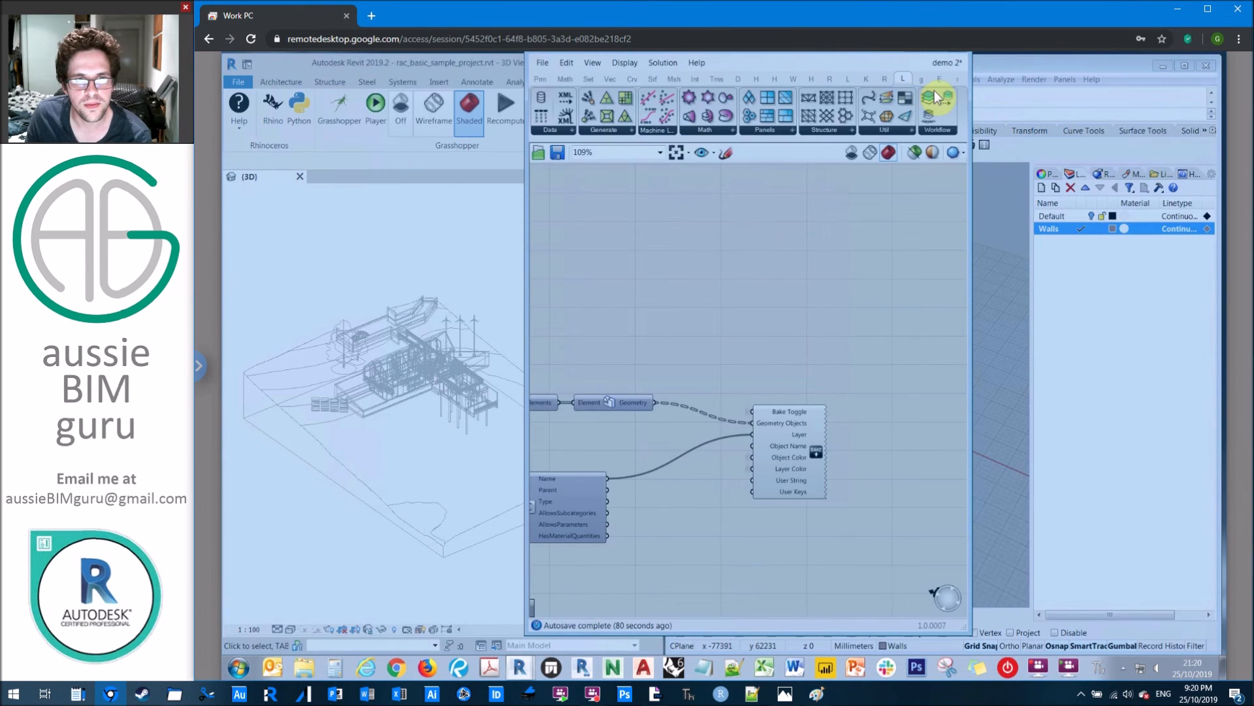
{"action": "left_click_drag", "start_coordinate": [939, 96], "coordinate": [966, 95]}
{"action": "left_click", "coordinate": [508, 111]}
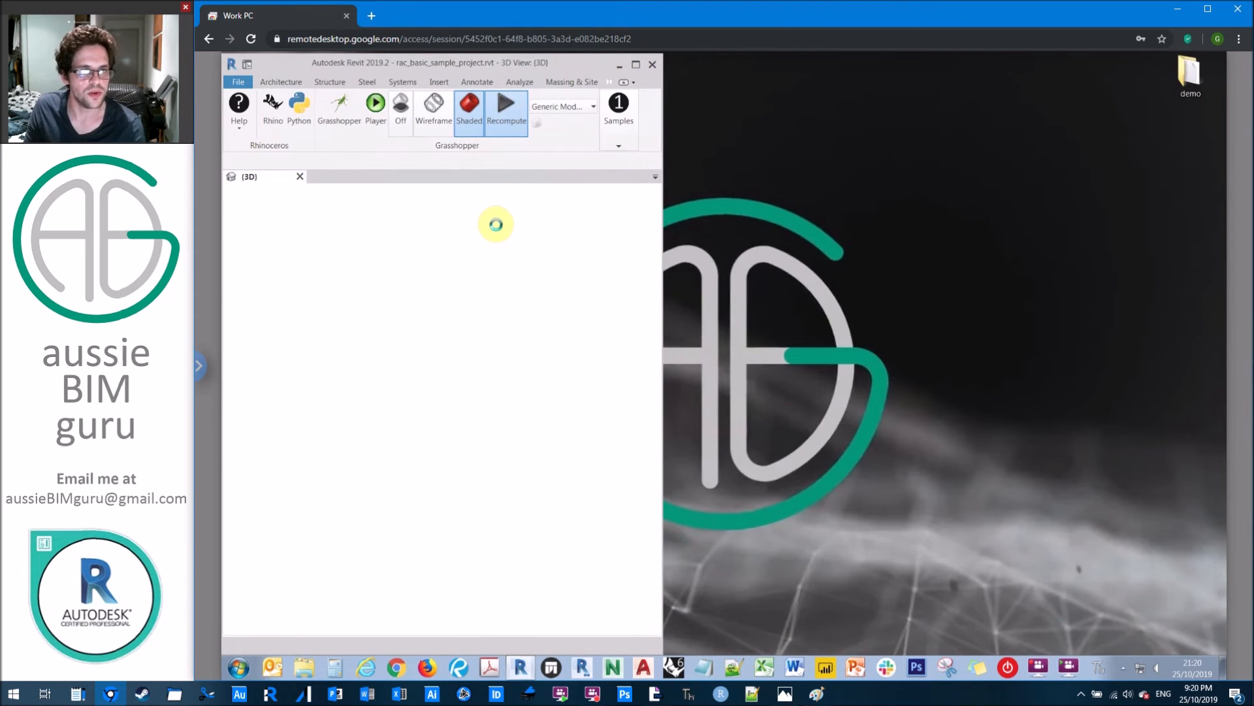
Bring Grasshopper and Rhino back up from Revit and arrange their windows side by side
{"action": "left_click", "coordinate": [337, 124]}
{"action": "left_click_drag", "start_coordinate": [769, 91], "coordinate": [457, 95]}
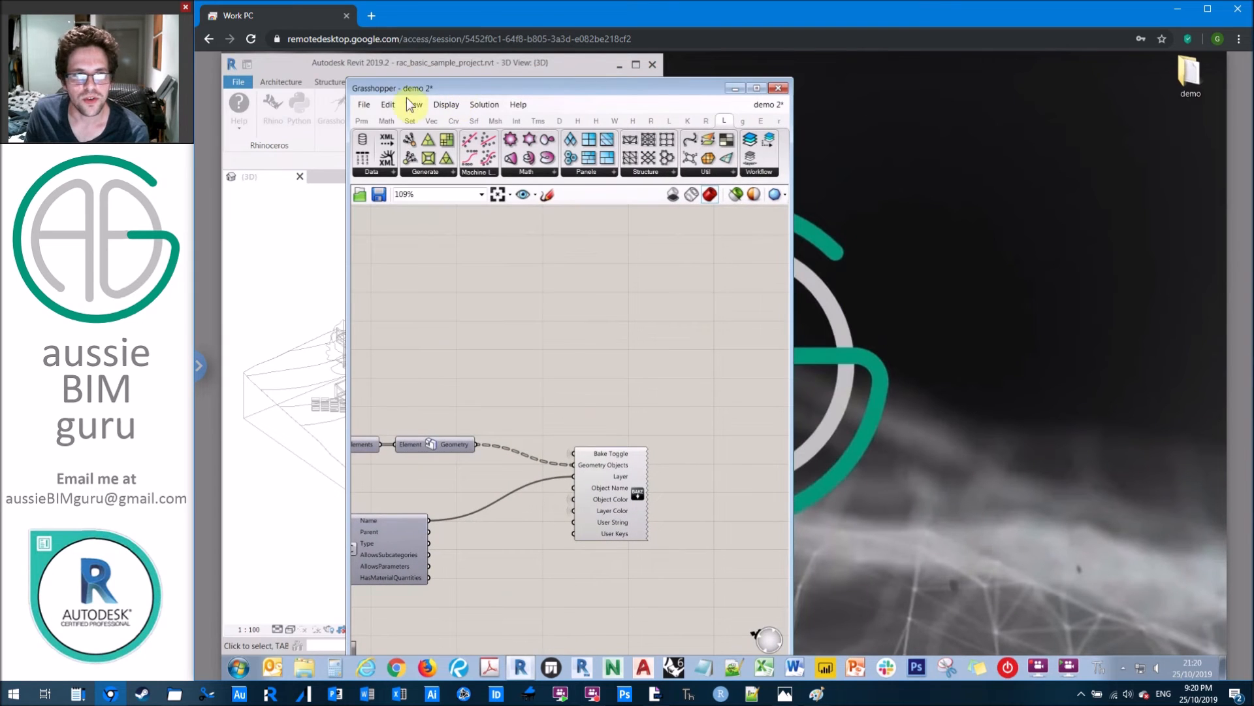
{"action": "left_click", "coordinate": [273, 108]}
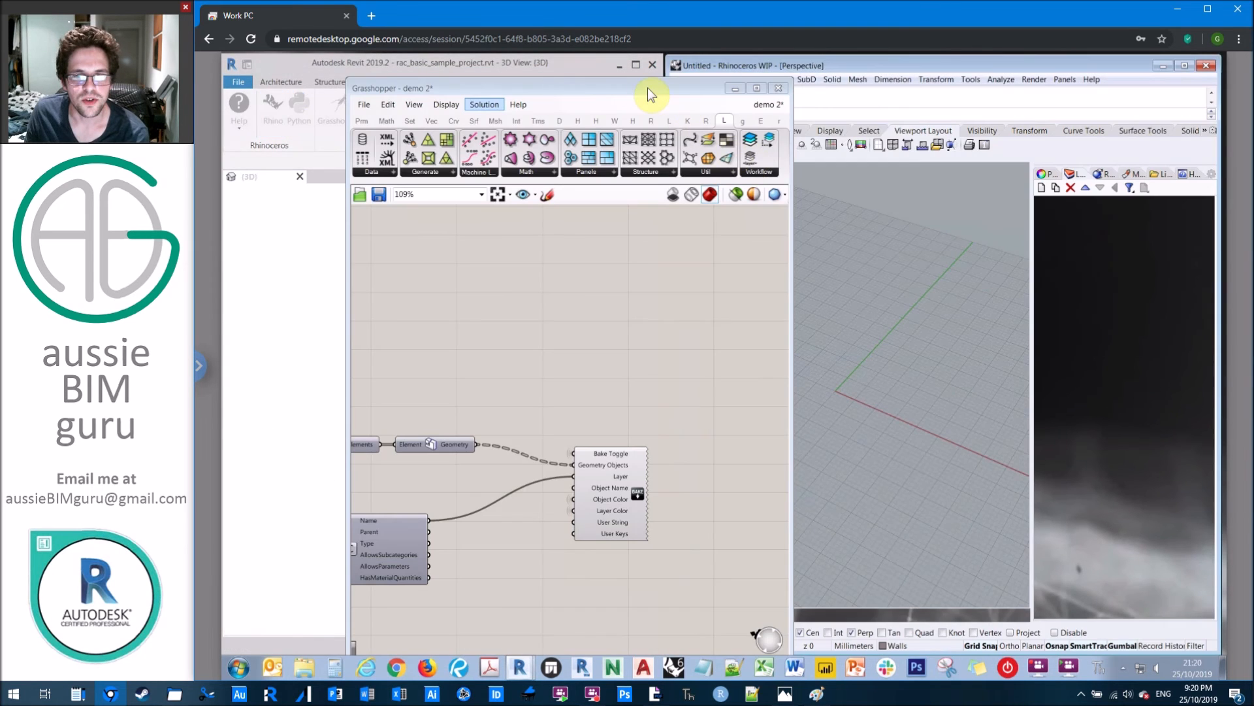
{"action": "left_click_drag", "start_coordinate": [650, 95], "coordinate": [522, 82]}
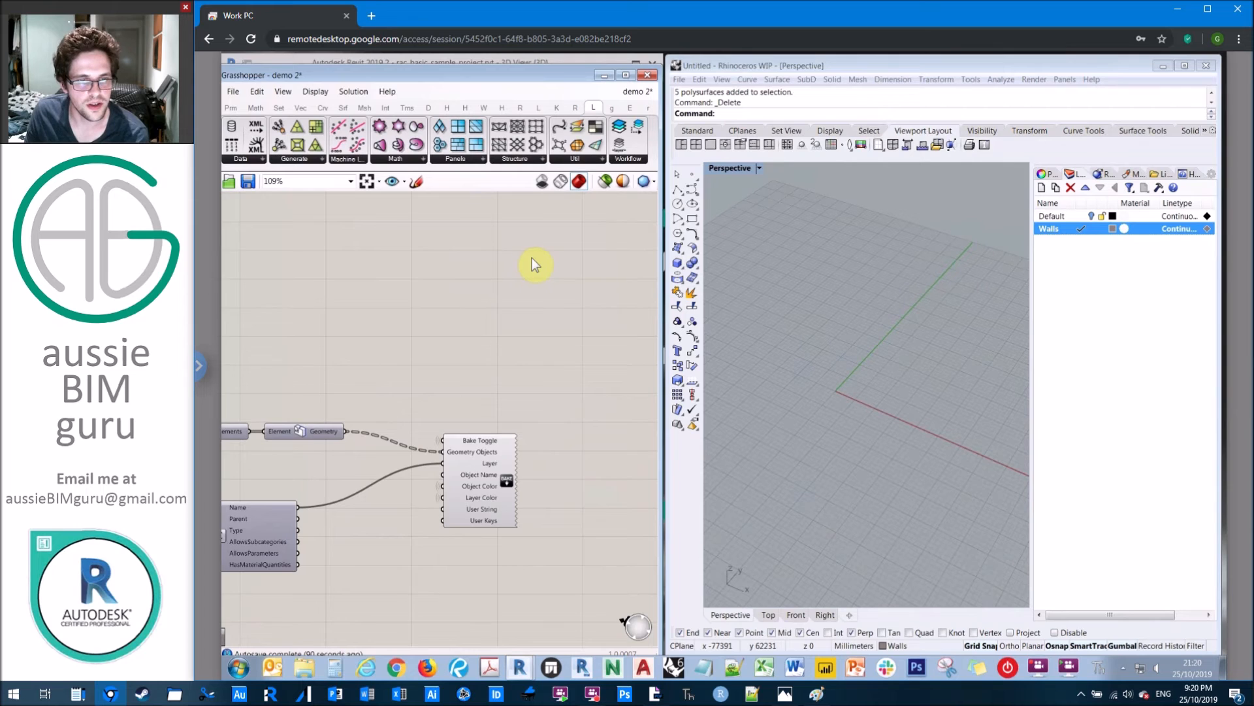
Bake the walls into Rhino again with the script's Button and check them in the Perspective viewport
{"action": "scroll", "coordinate": [530, 258], "scroll_direction": "down", "scroll_amount": 1}
{"action": "right_click_drag", "start_coordinate": [401, 279], "coordinate": [522, 272]}
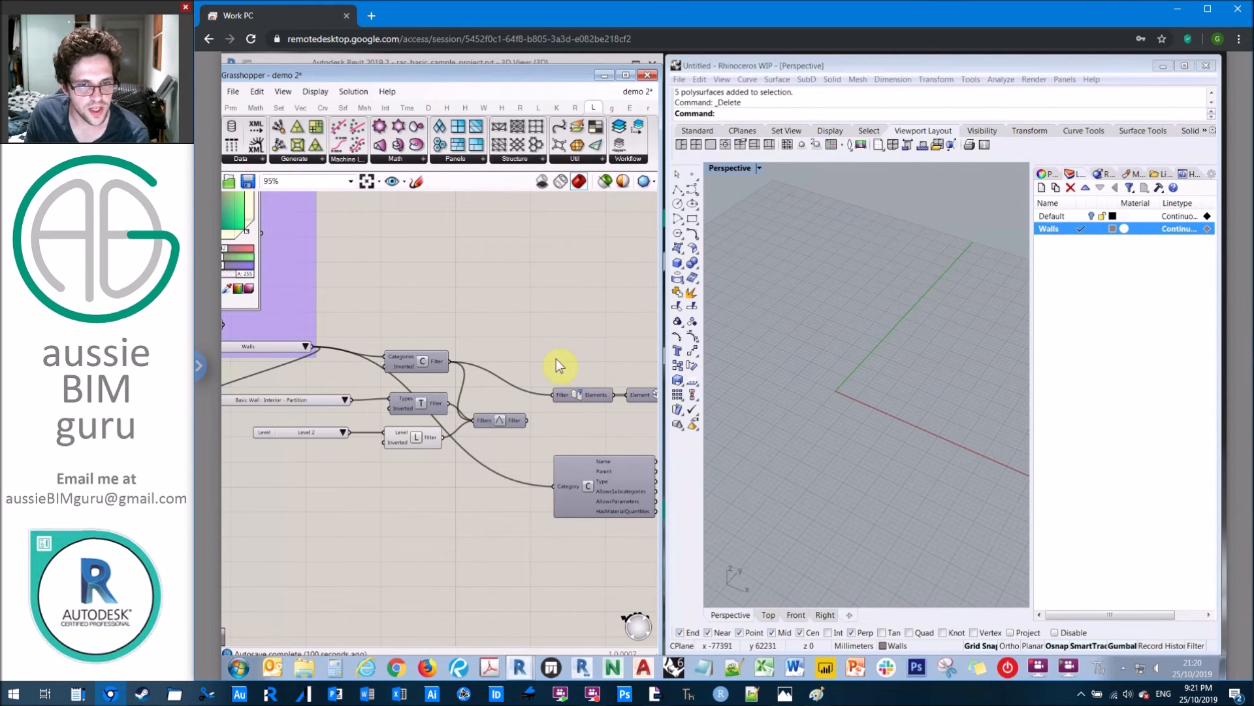
{"action": "right_click_drag", "start_coordinate": [460, 281], "coordinate": [552, 324]}
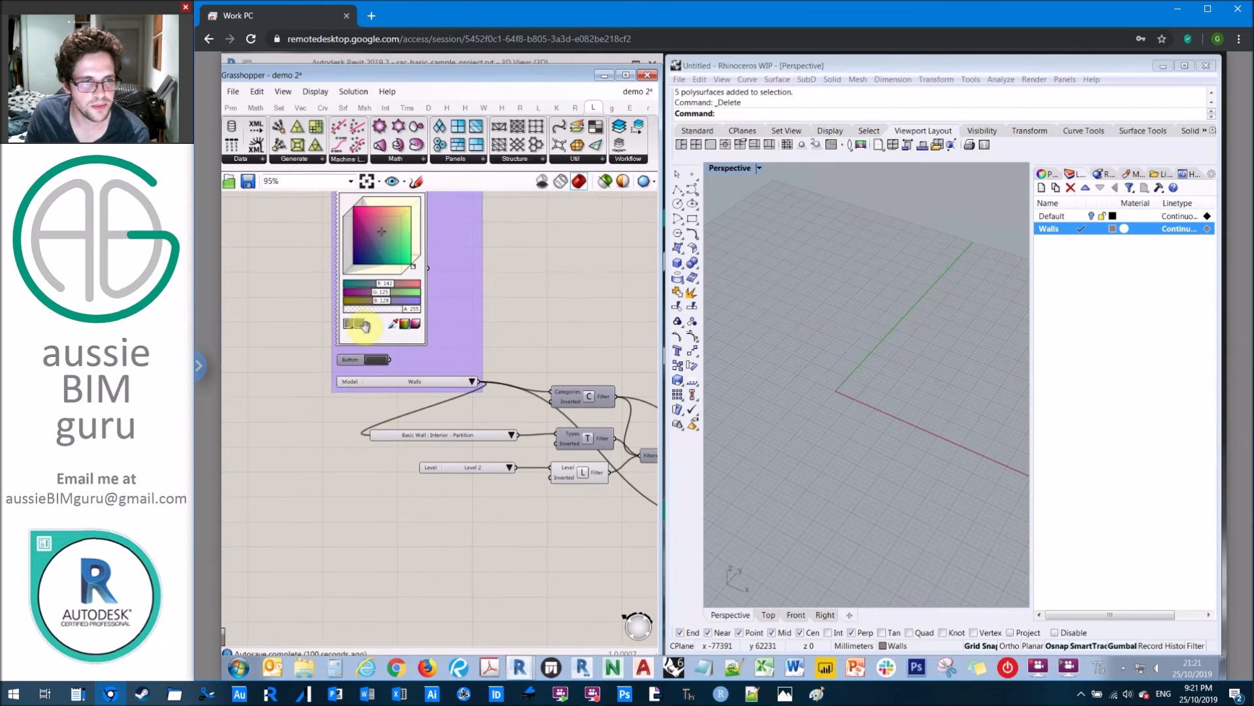
{"action": "left_click", "coordinate": [378, 361]}
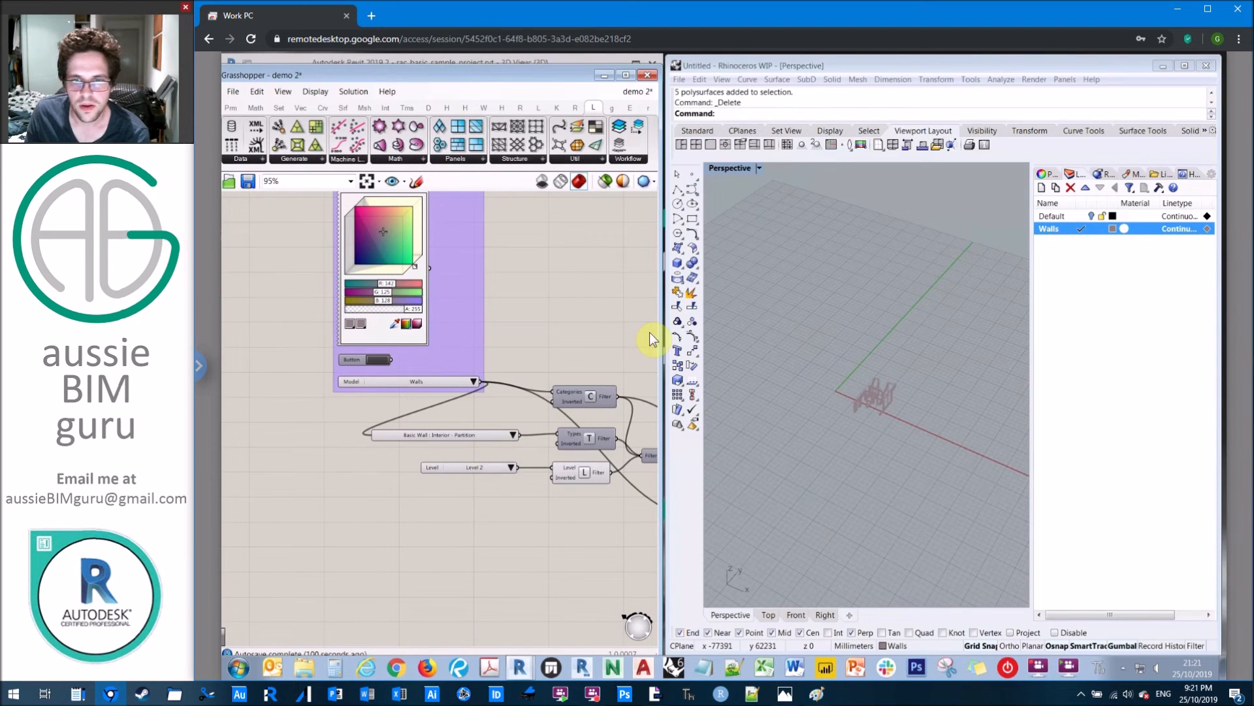
{"action": "left_click", "coordinate": [860, 353]}
{"action": "mouse_move", "coordinate": [892, 418]}
{"action": "right_mouse_down"}
{"action": "mouse_move", "coordinate": [845, 375]}
{"action": "mouse_move", "coordinate": [781, 364]}
{"action": "mouse_move", "coordinate": [842, 324]}
{"action": "mouse_move", "coordinate": [893, 393]}
{"action": "right_mouse_up"}
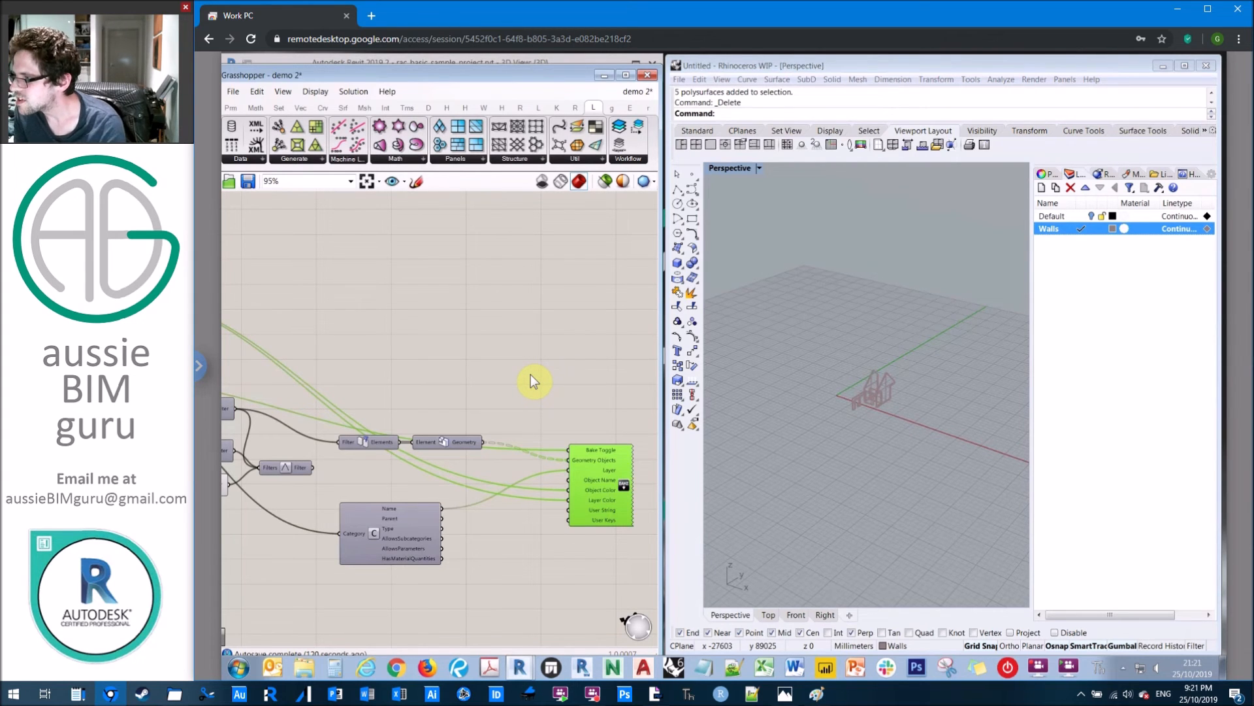
Connect an enlarged Panel to the Geometry output and read through the data tree to its end
{"action": "left_click", "coordinate": [499, 384]}
{"action": "scroll", "coordinate": [457, 446], "scroll_direction": "up", "scroll_amount": 3}
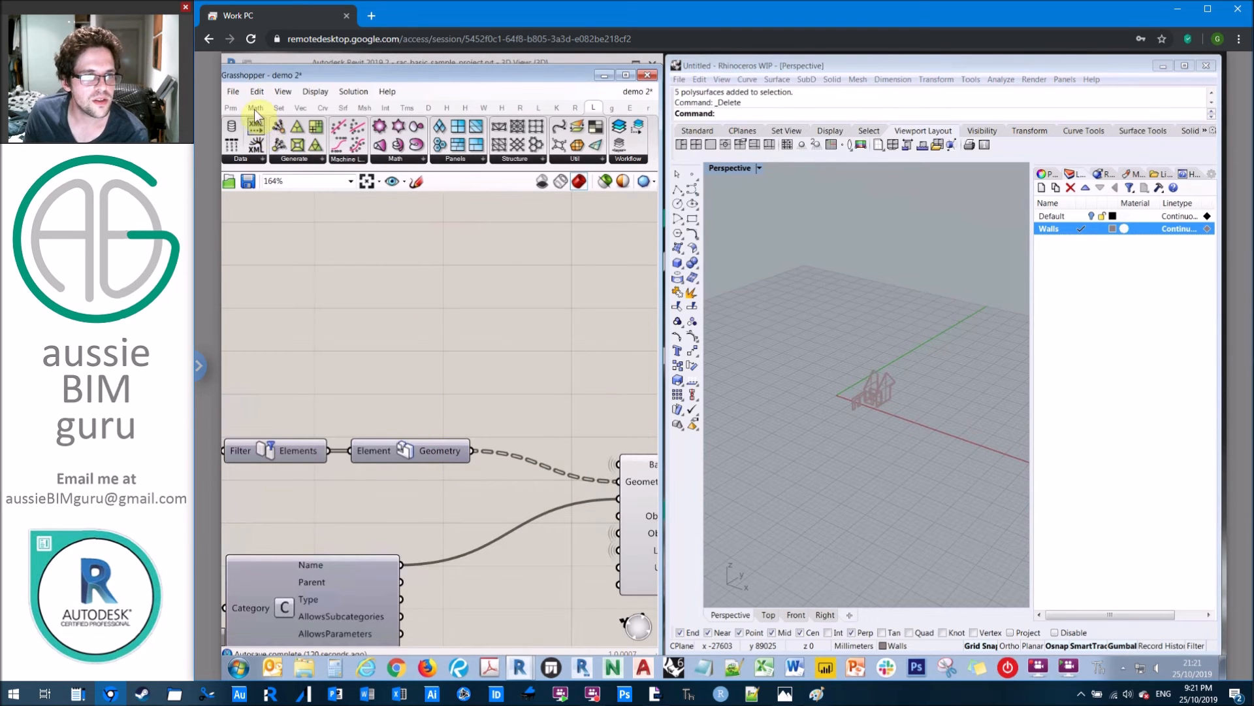
{"action": "left_click", "coordinate": [230, 108]}
{"action": "left_click_drag", "start_coordinate": [381, 144], "coordinate": [507, 390]}
{"action": "left_click_drag", "start_coordinate": [473, 450], "coordinate": [437, 330]}
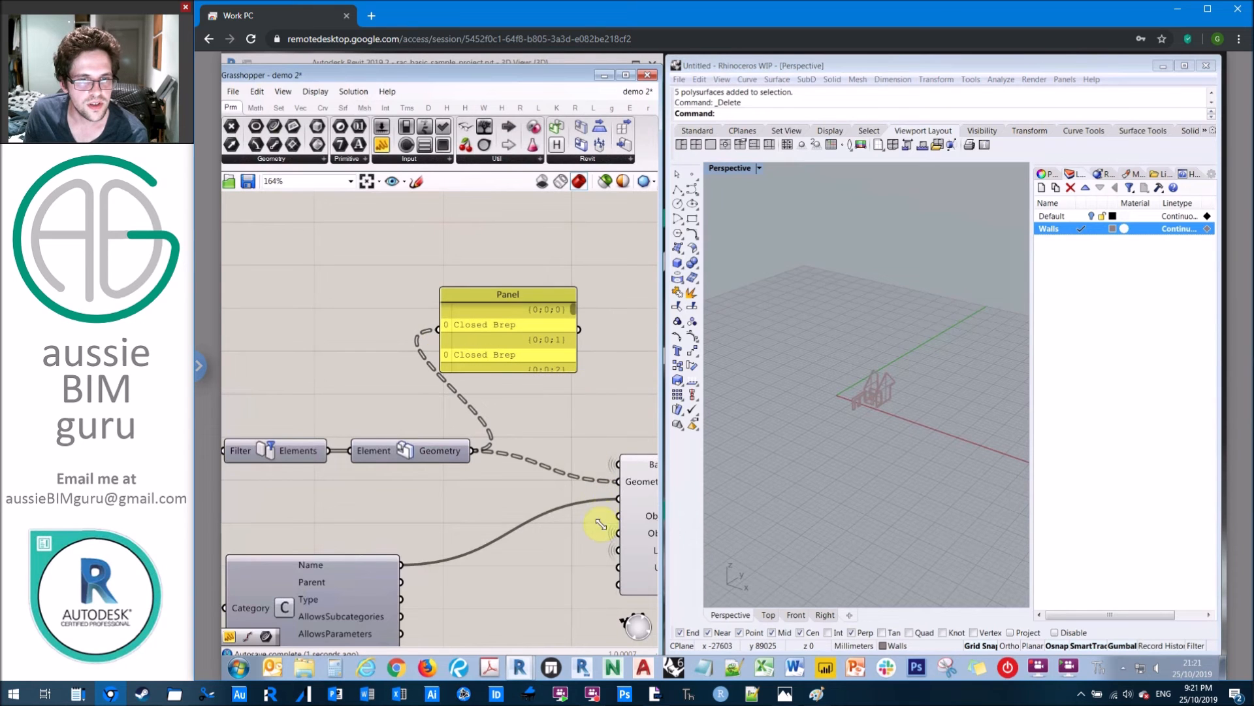
{"action": "left_click_drag", "start_coordinate": [601, 517], "coordinate": [595, 520]}
{"action": "left_click_drag", "start_coordinate": [590, 311], "coordinate": [594, 504]}
{"action": "left_click", "coordinate": [490, 336]}
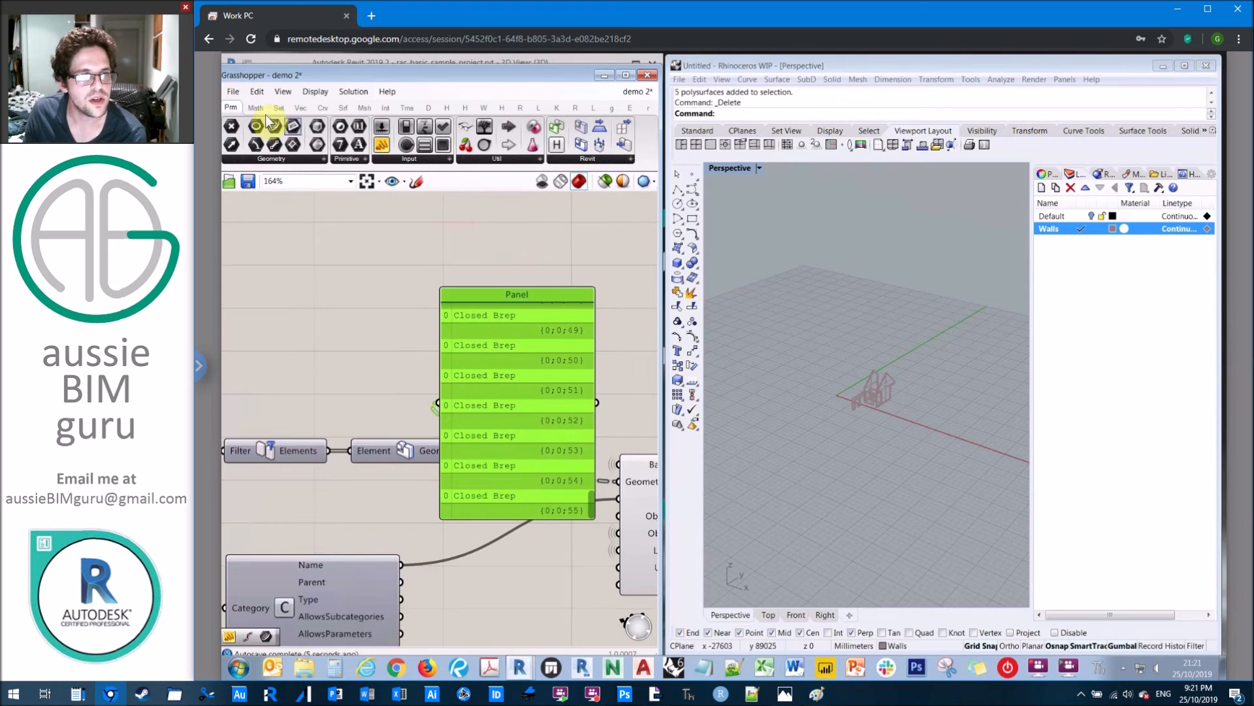
Delete the Panel and flatten the Geometry output that feeds the bake component
{"action": "left_click", "coordinate": [257, 92]}
{"action": "left_click", "coordinate": [290, 226]}
{"action": "left_click", "coordinate": [449, 453]}
{"action": "right_click", "coordinate": [448, 454]}
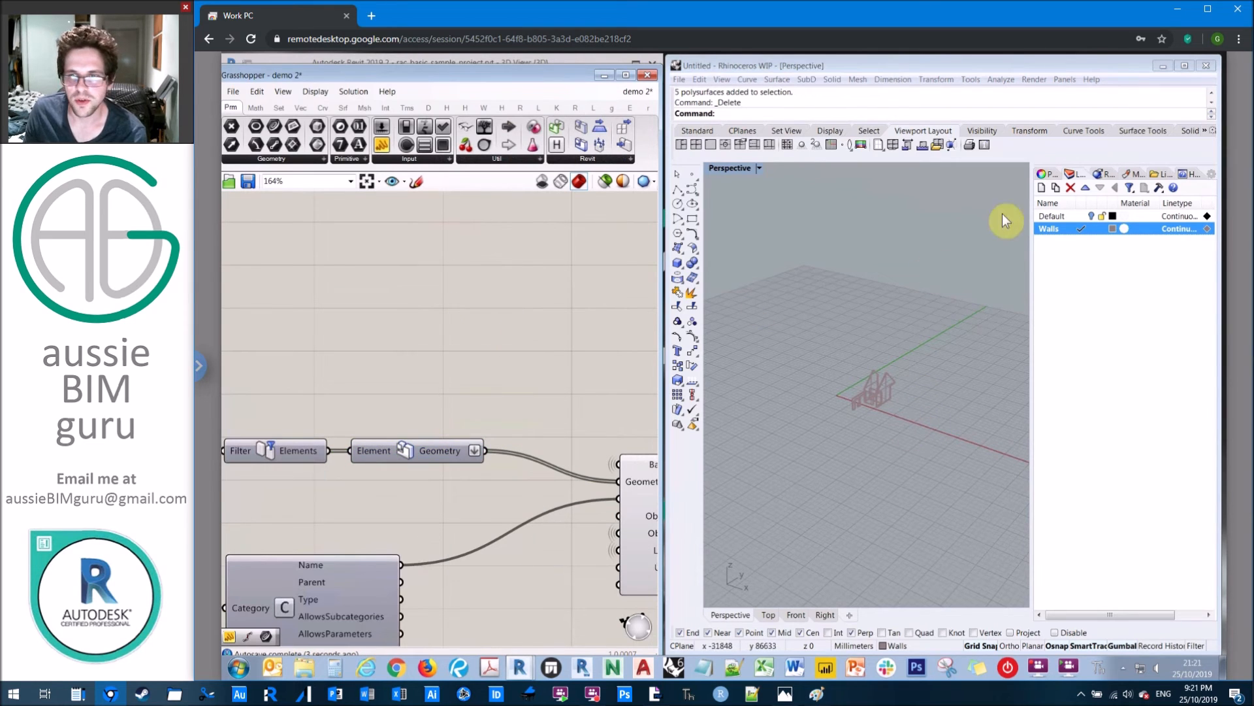
Delete the Walls layer in Rhino together with the objects on it
{"action": "left_click", "coordinate": [772, 202]}
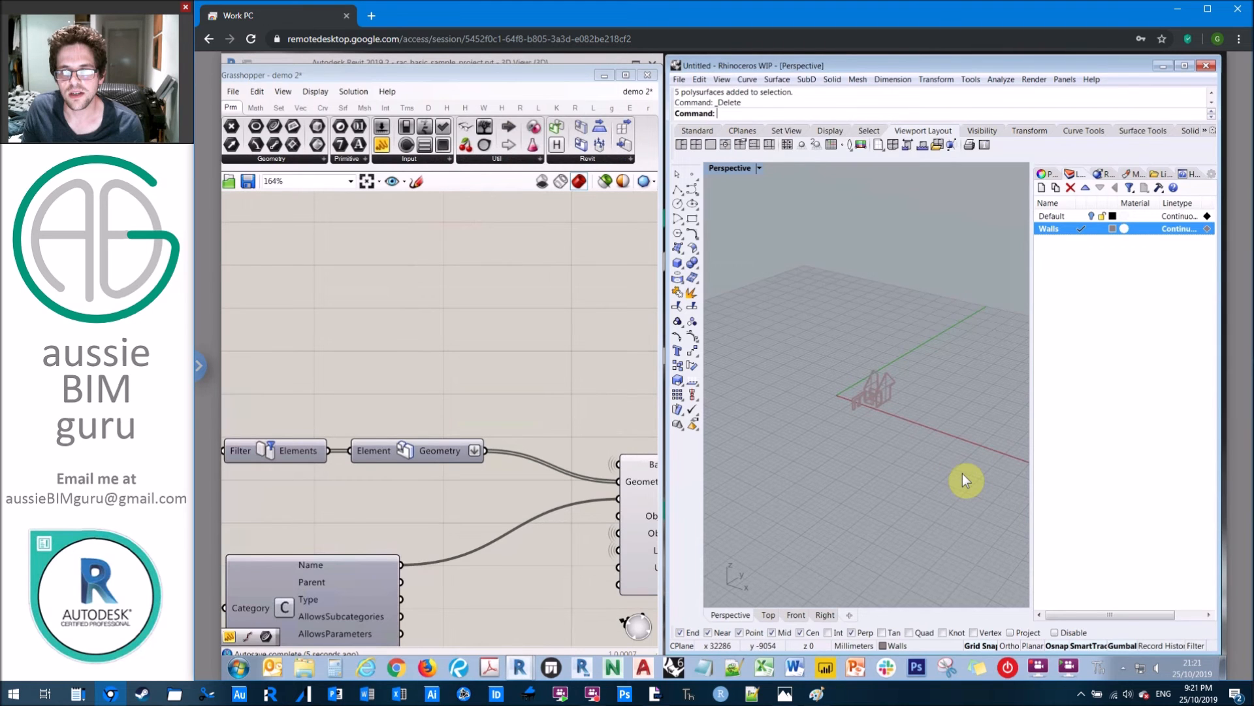
{"action": "right_click", "coordinate": [1059, 229]}
{"action": "left_click", "coordinate": [1102, 331]}
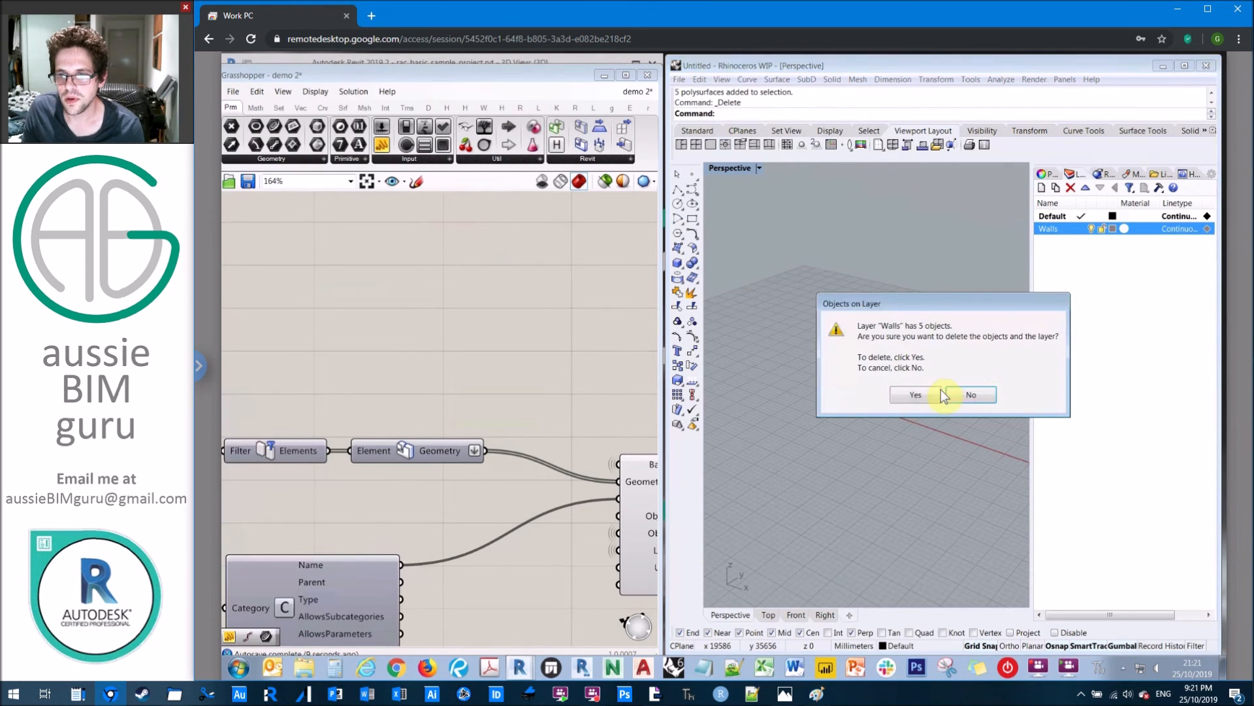
{"action": "key", "text": "Return"}
Bake the flattened wall geometry into Rhino with the script's Button
{"action": "left_click", "coordinate": [484, 451]}
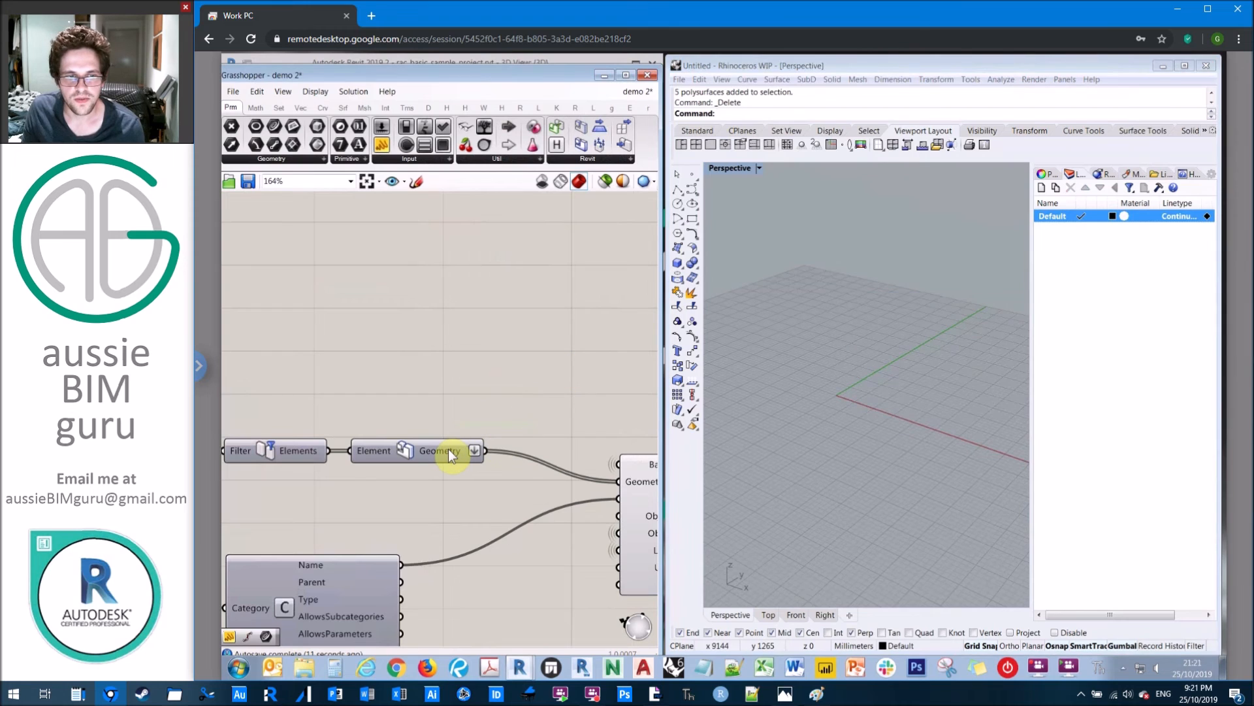
{"action": "scroll", "coordinate": [546, 364], "scroll_direction": "down", "scroll_amount": 1}
{"action": "scroll", "coordinate": [543, 359], "scroll_direction": "down", "scroll_amount": 2}
{"action": "right_click_drag", "start_coordinate": [317, 307], "coordinate": [580, 303]}
{"action": "right_click_drag", "start_coordinate": [461, 303], "coordinate": [597, 300]}
{"action": "scroll", "coordinate": [289, 313], "scroll_direction": "up", "scroll_amount": 2}
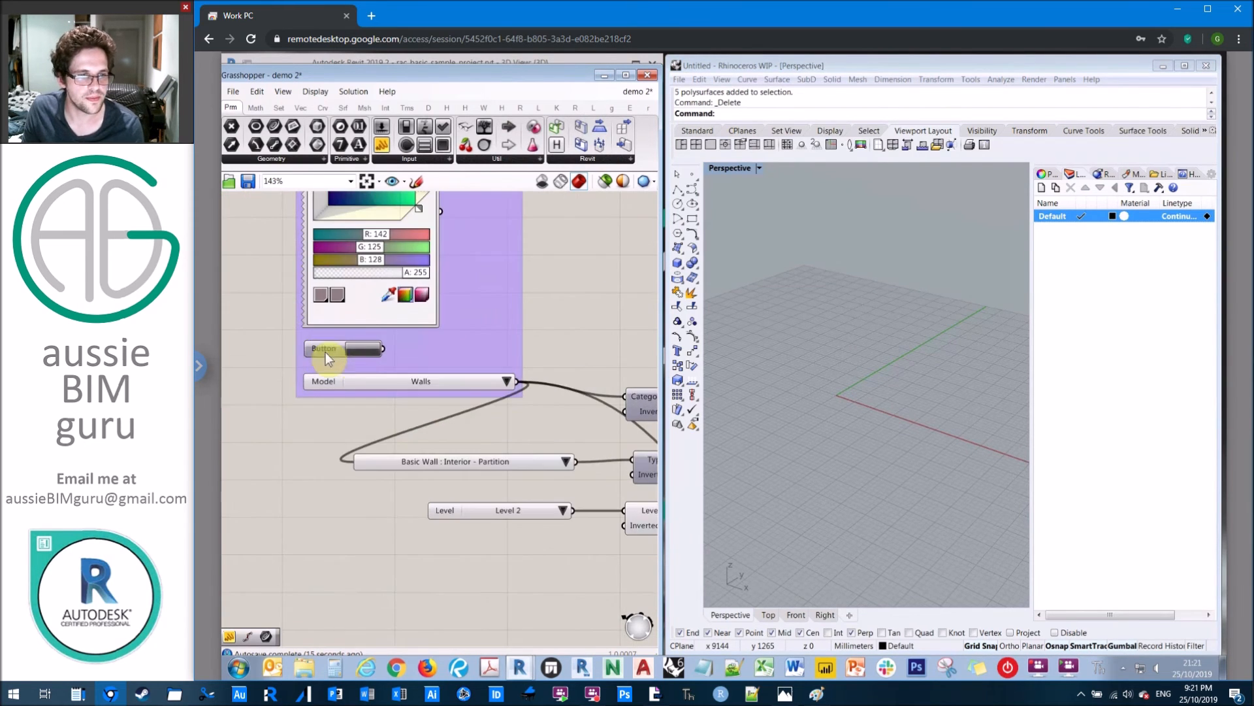
{"action": "left_click", "coordinate": [361, 350]}
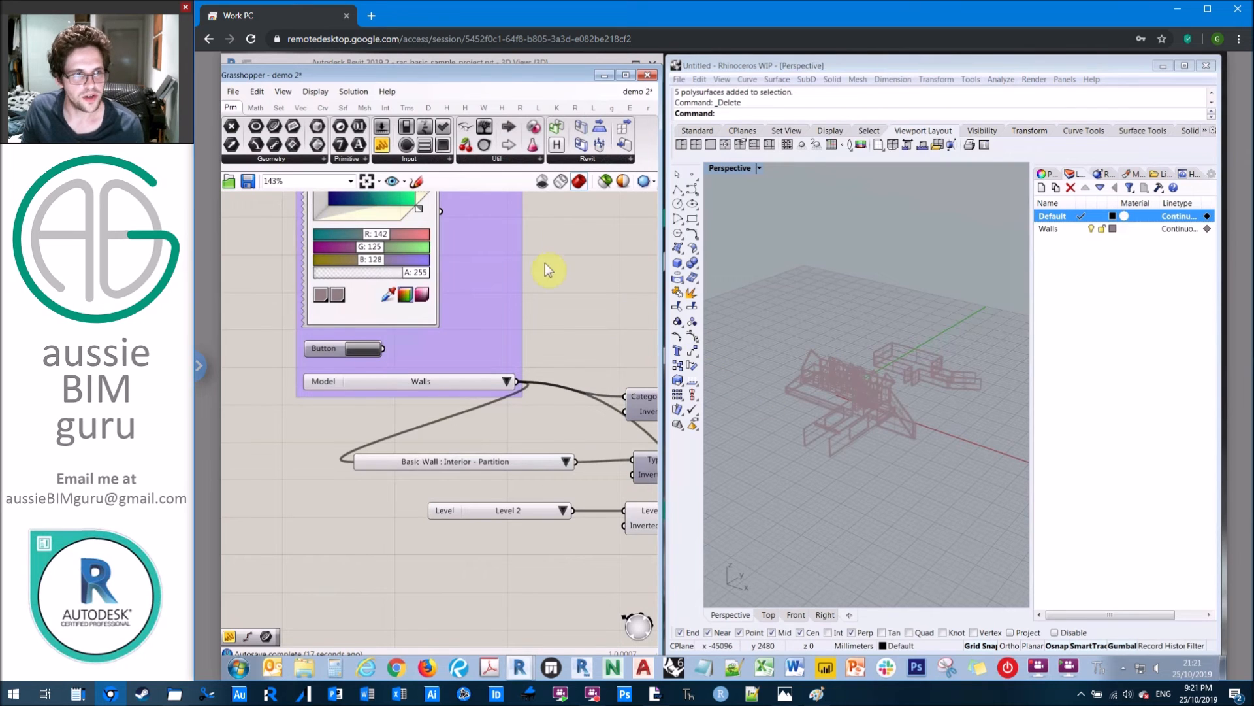
{"action": "right_click_drag", "start_coordinate": [603, 322], "coordinate": [598, 337]}
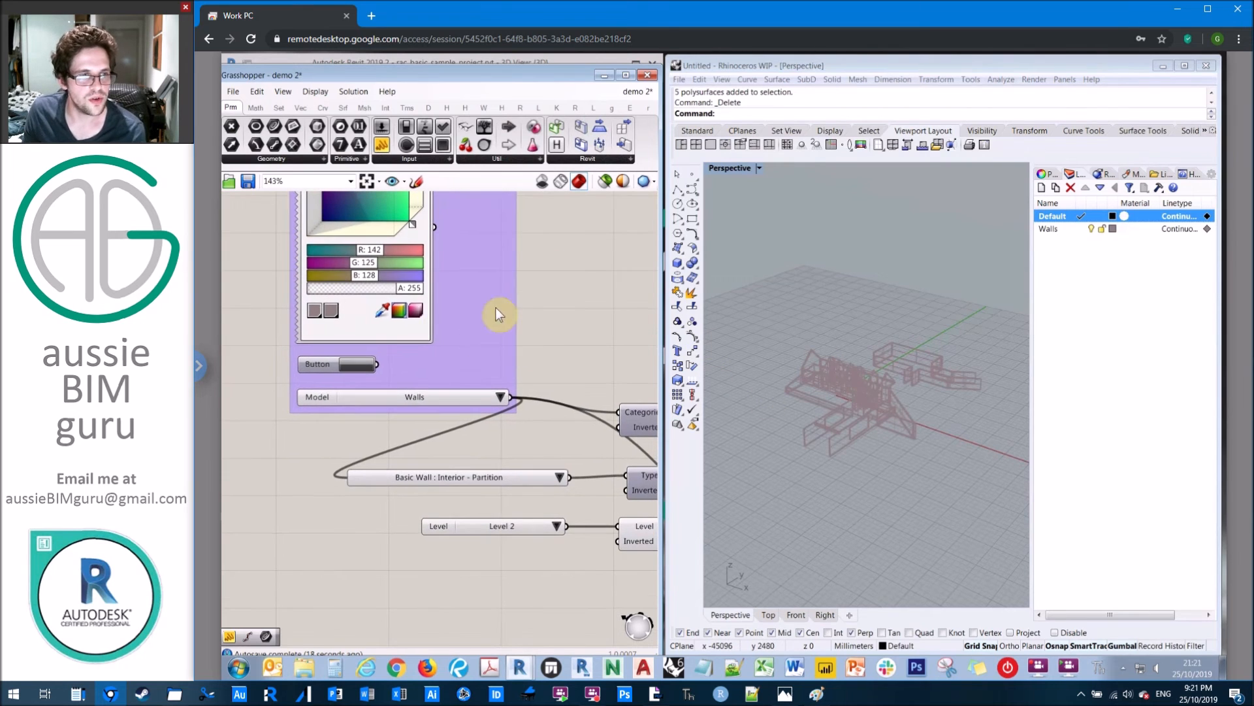
Set the Perspective viewport's display mode to Shaded and view the baked walls from higher up
{"action": "left_click", "coordinate": [758, 168]}
{"action": "left_click", "coordinate": [758, 169]}
{"action": "left_click", "coordinate": [748, 226]}
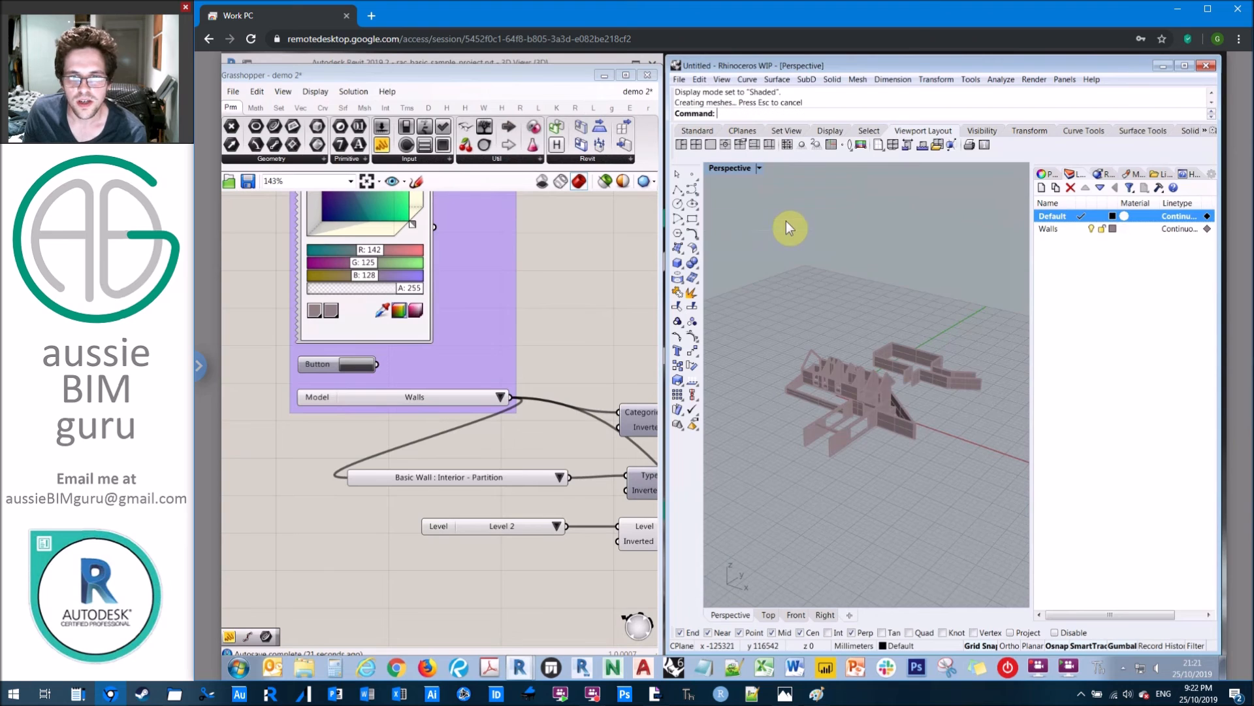
{"action": "right_click_drag", "start_coordinate": [848, 358], "coordinate": [843, 371]}
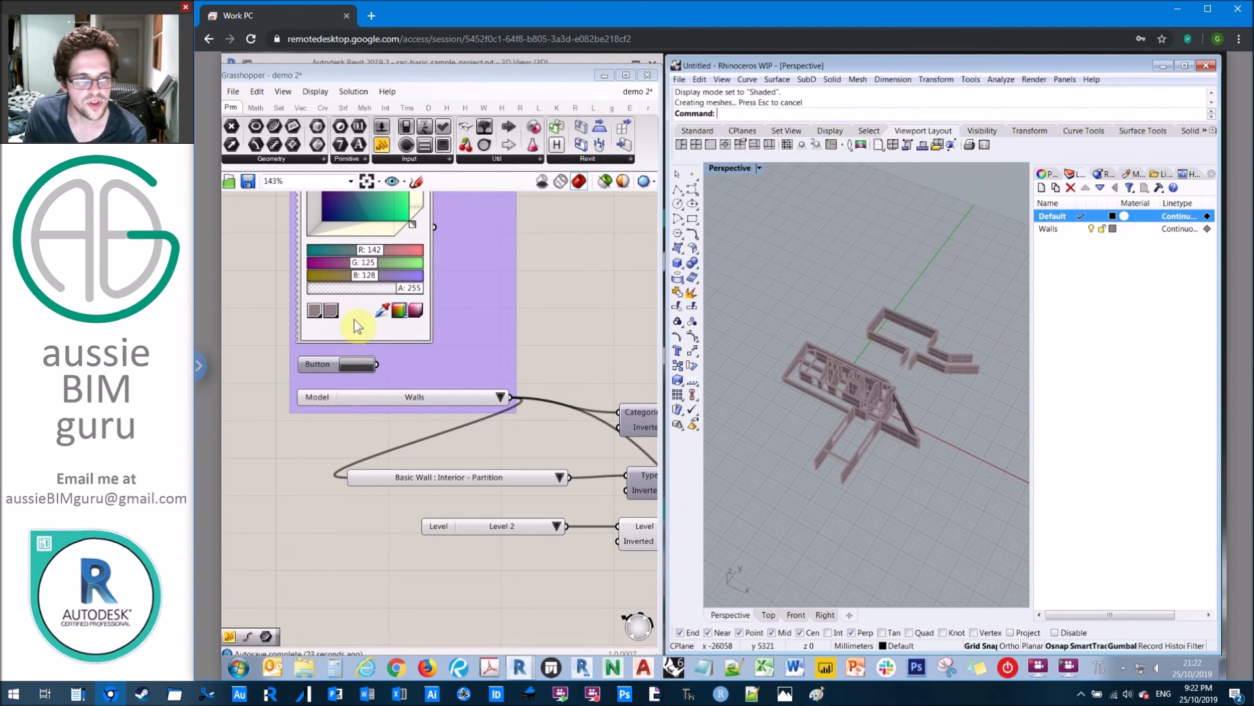
Change the category picker to Doors and bake the doors in a yellow-green of R 215, G 245, B 128
{"action": "left_click", "coordinate": [500, 398]}
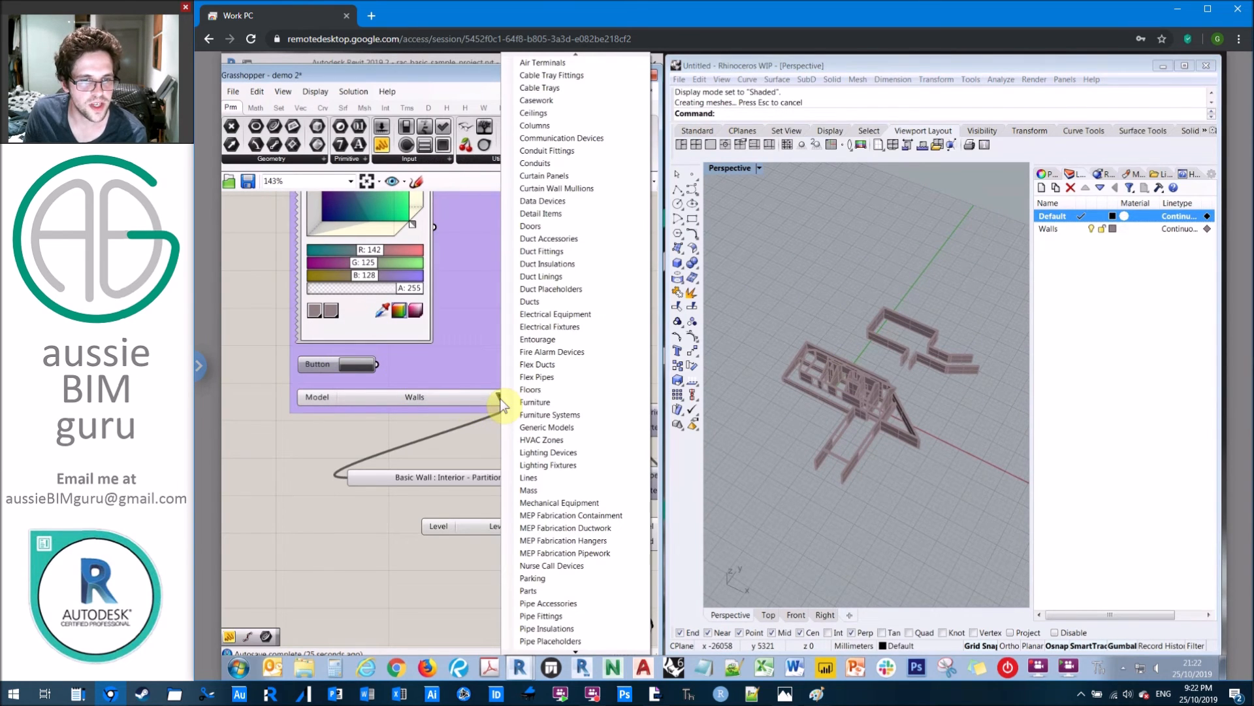
{"action": "left_click", "coordinate": [538, 226]}
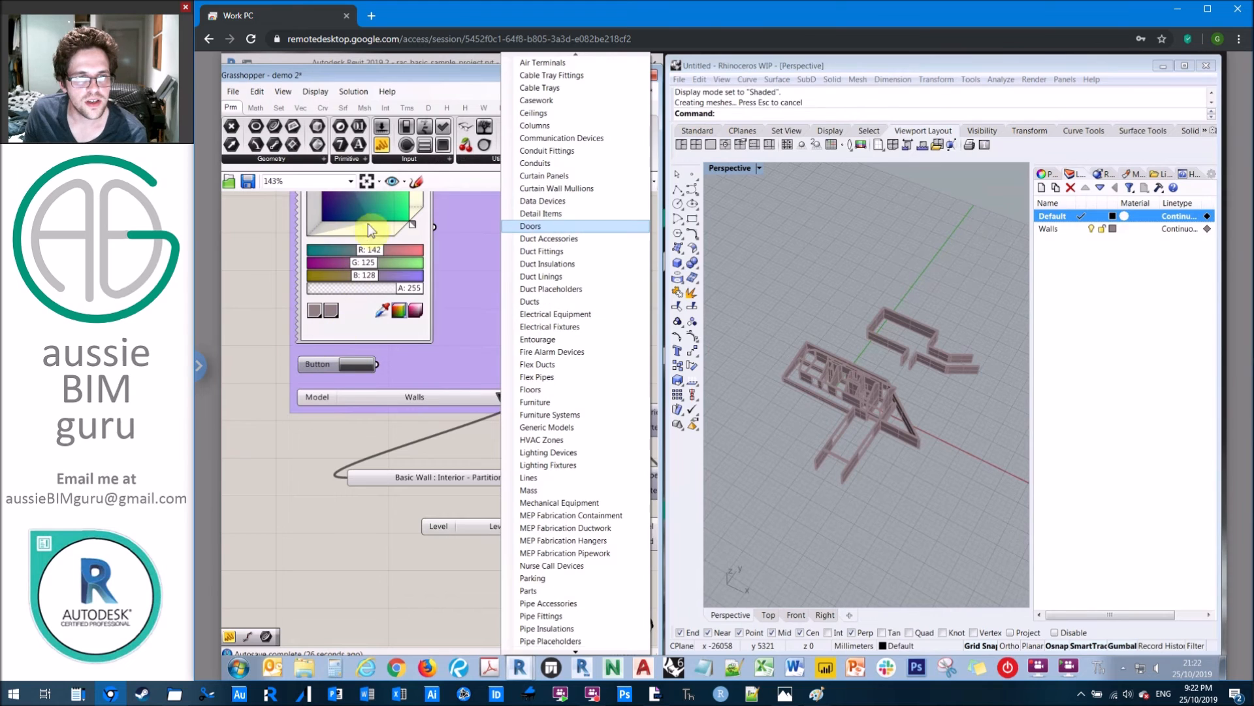
{"action": "right_click_drag", "start_coordinate": [550, 307], "coordinate": [536, 392]}
{"action": "left_click_drag", "start_coordinate": [338, 254], "coordinate": [394, 228]}
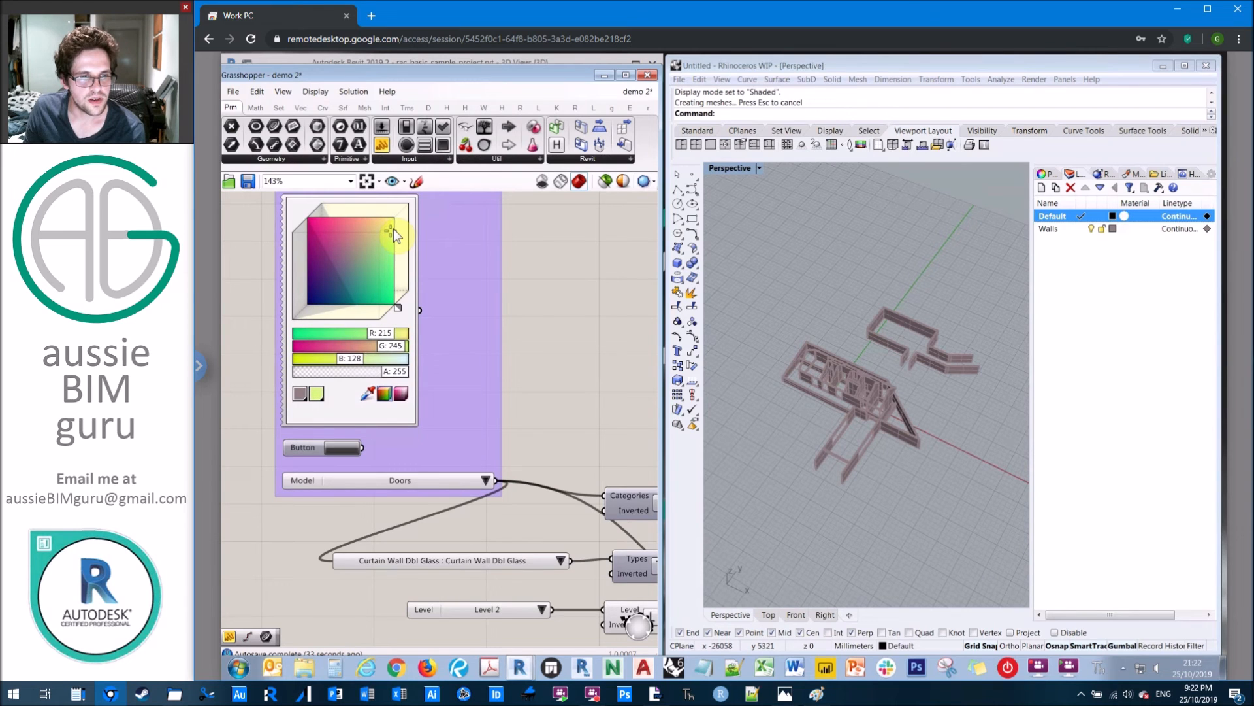
{"action": "left_click", "coordinate": [347, 449]}
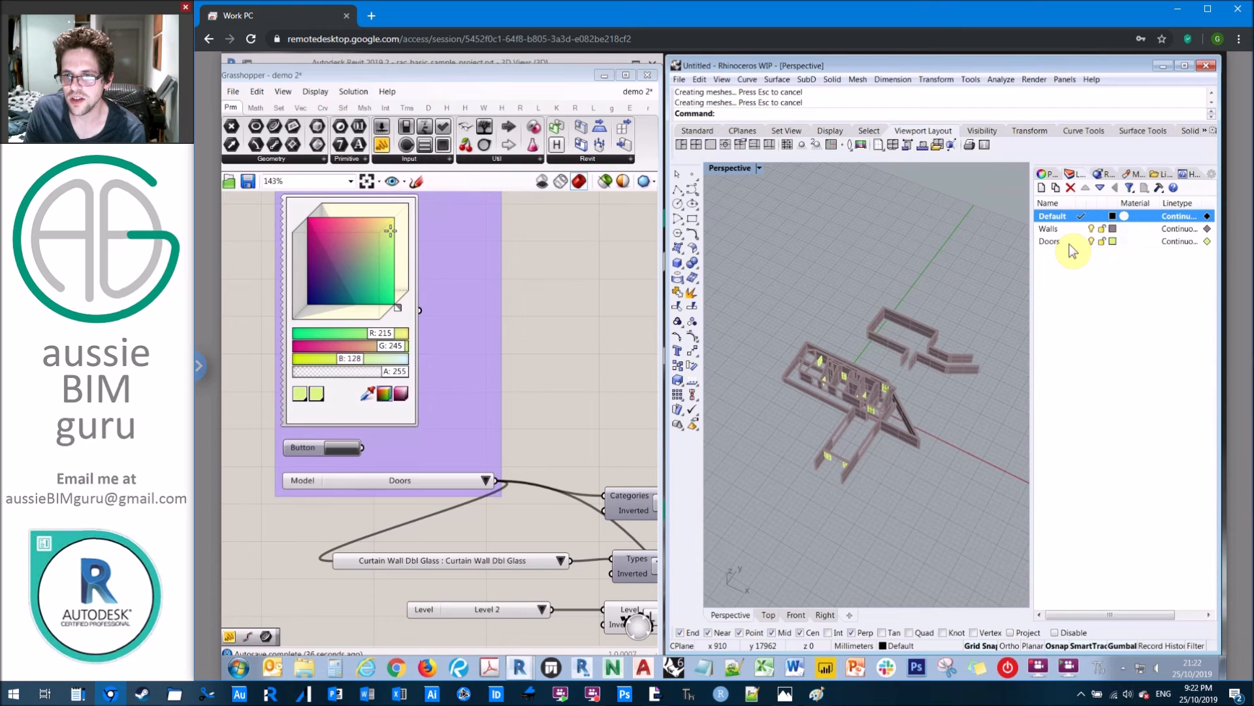
Zoom the Perspective view to all geometry and inspect the baked doors from low down, selecting one door and deselecting it
{"action": "right_click_drag", "start_coordinate": [784, 418], "coordinate": [893, 432]}
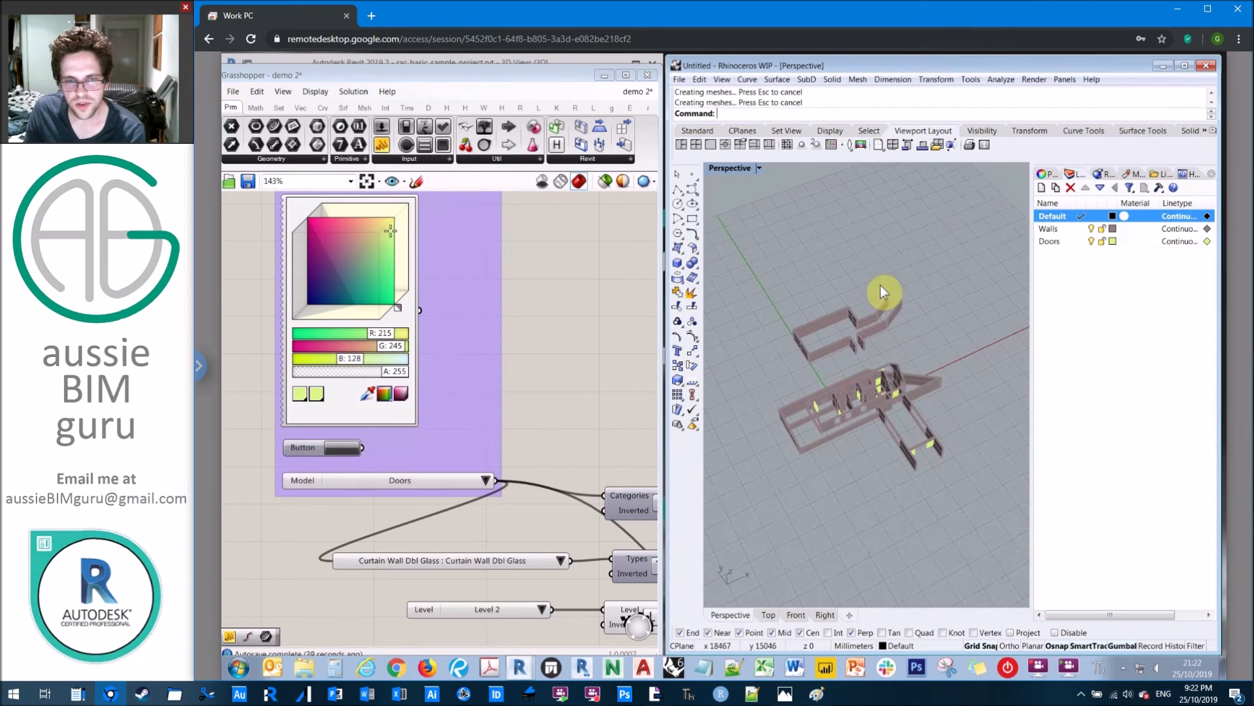
{"action": "middle_click", "coordinate": [866, 268]}
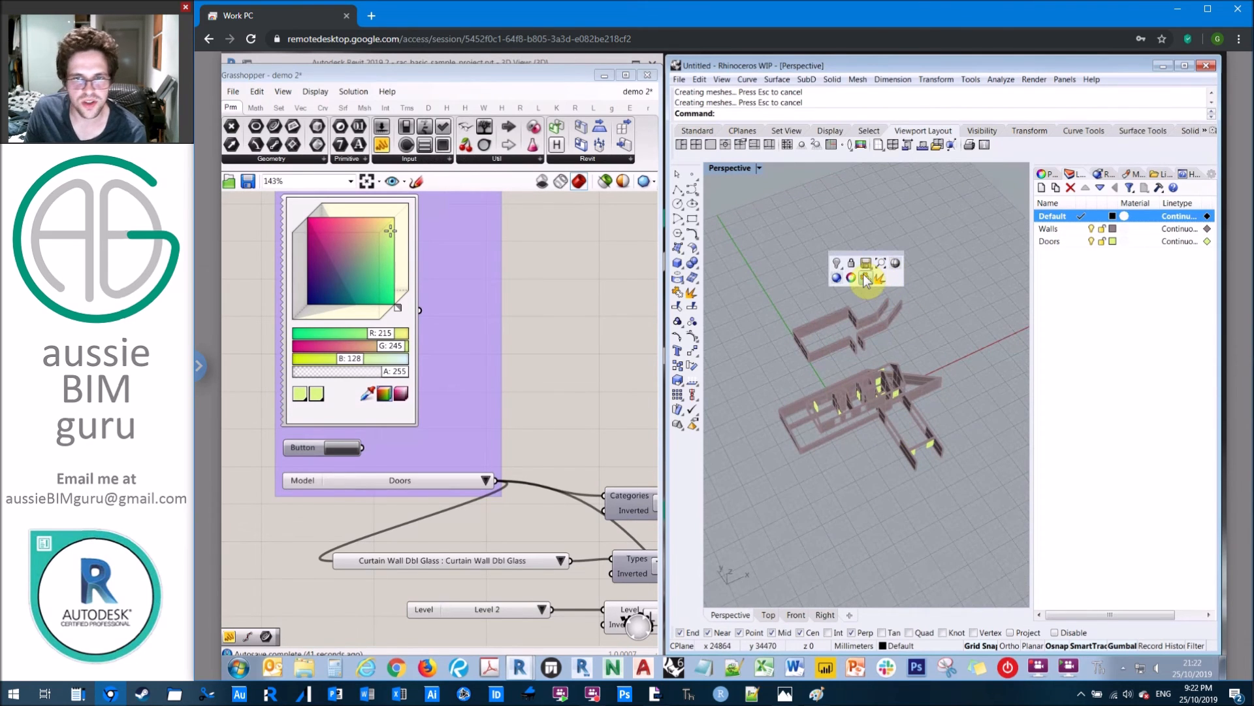
{"action": "left_click", "coordinate": [881, 263]}
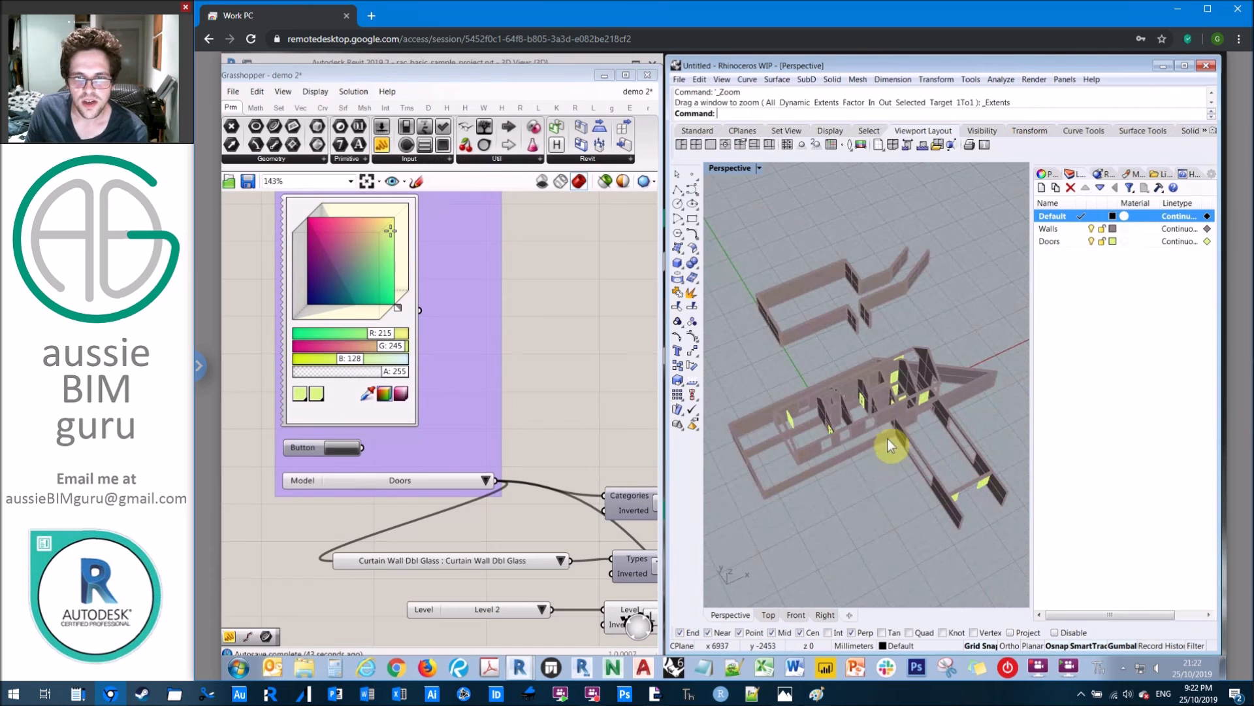
{"action": "right_click_drag", "start_coordinate": [854, 431], "coordinate": [815, 423]}
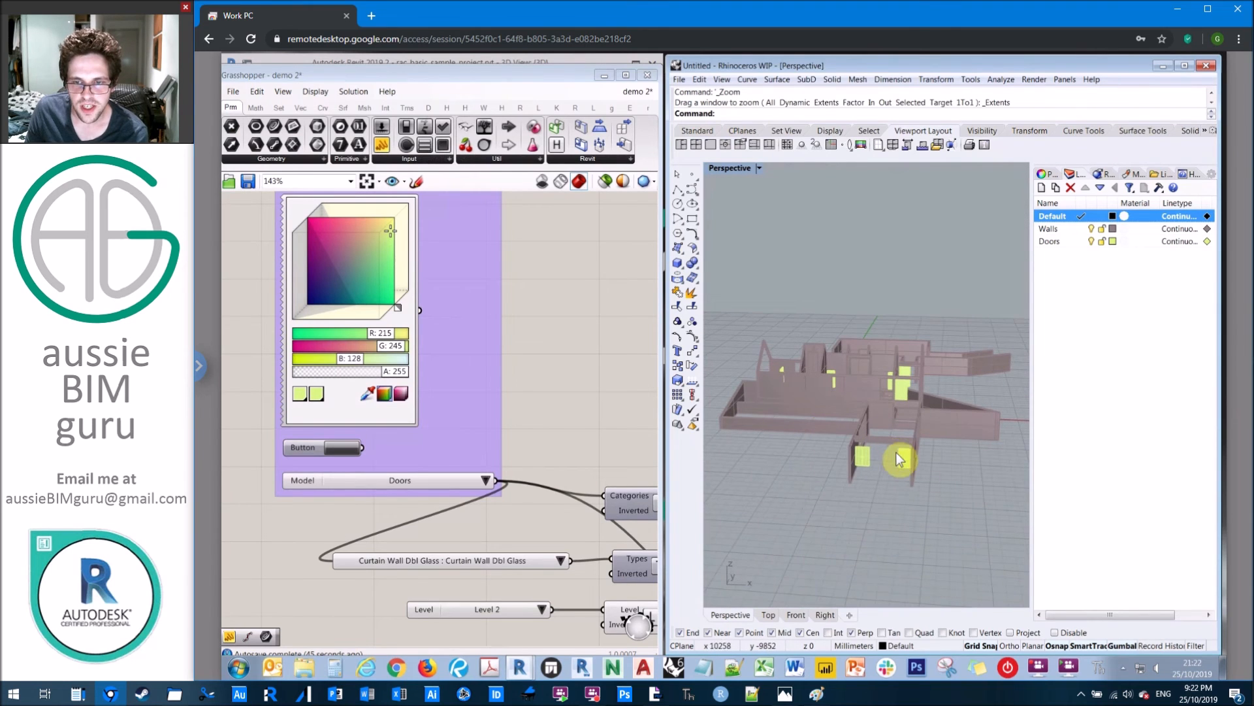
{"action": "left_click", "coordinate": [869, 450]}
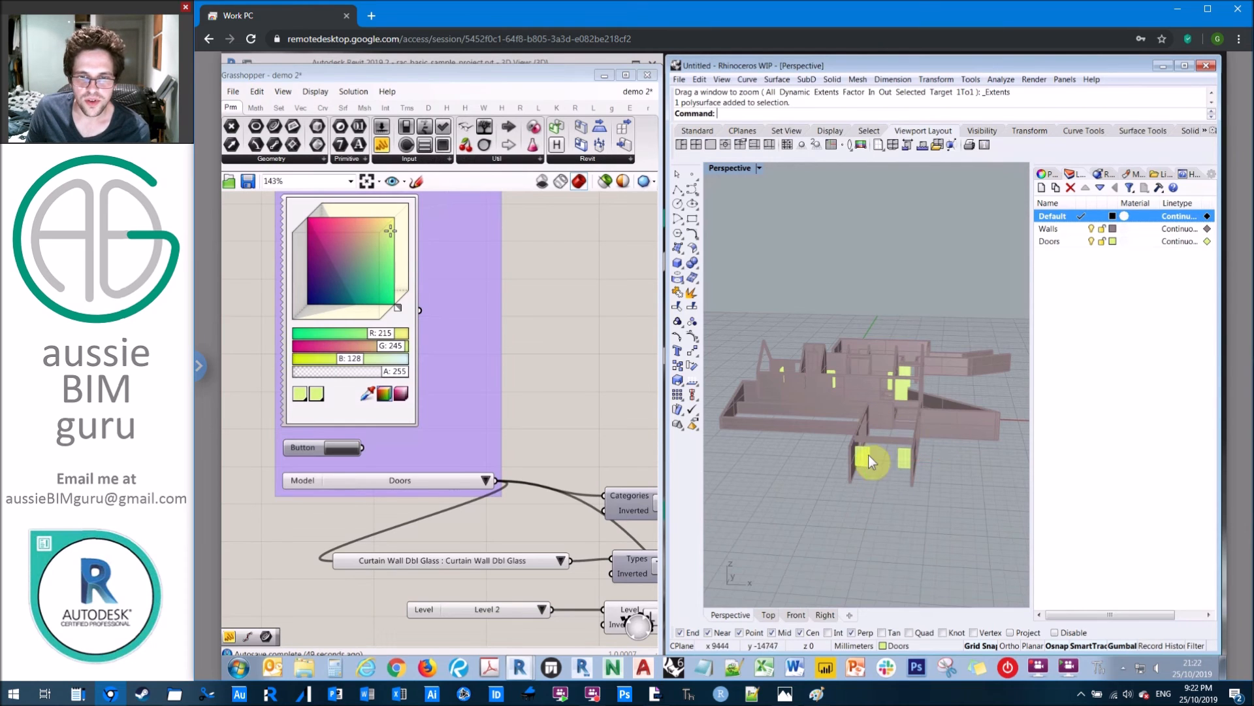
{"action": "left_click", "coordinate": [869, 456]}
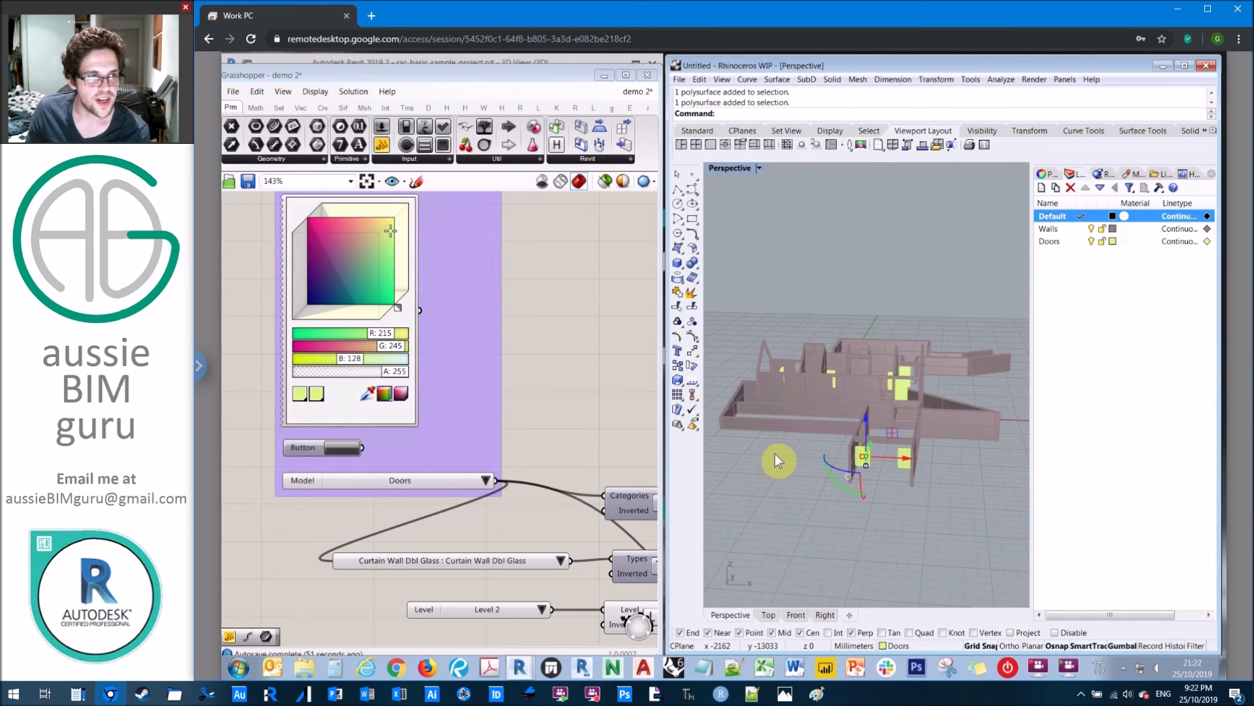
{"action": "left_click", "coordinate": [736, 472]}
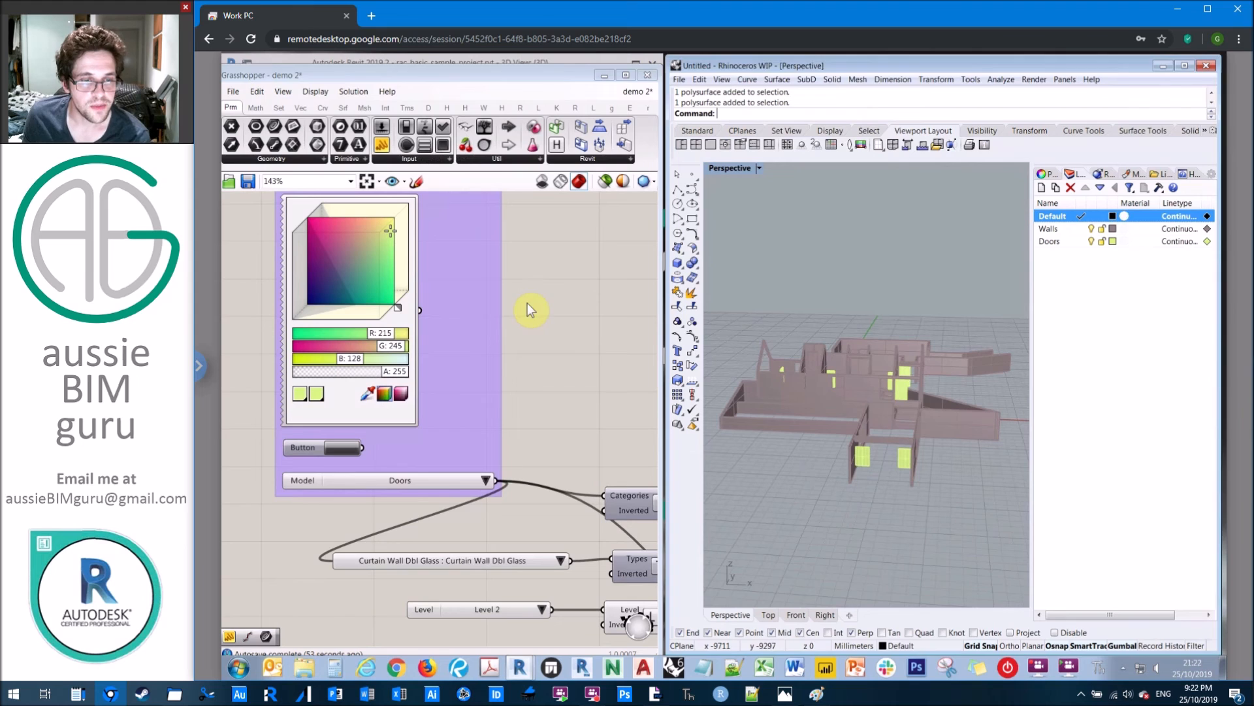
Change the category picker to Floors and bake the floors in a pink-red of R 210, G 80, B 128
{"action": "left_click", "coordinate": [485, 480]}
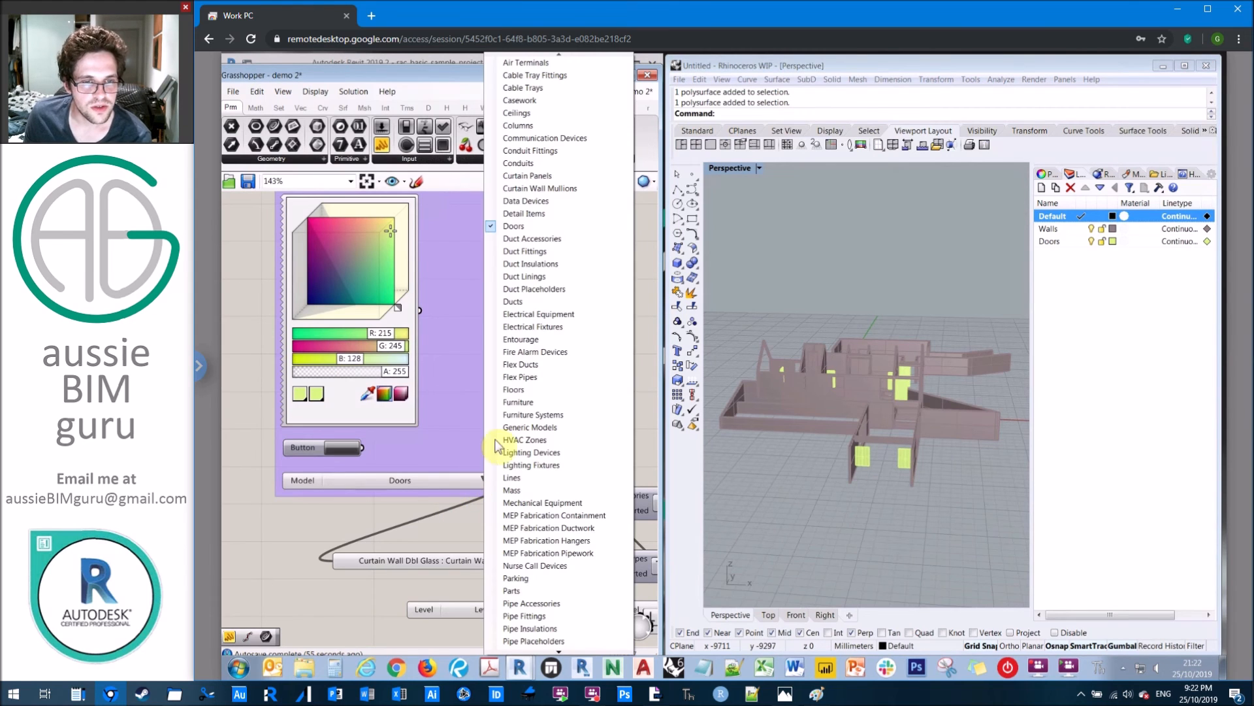
{"action": "left_click", "coordinate": [522, 389]}
{"action": "left_click", "coordinate": [334, 233]}
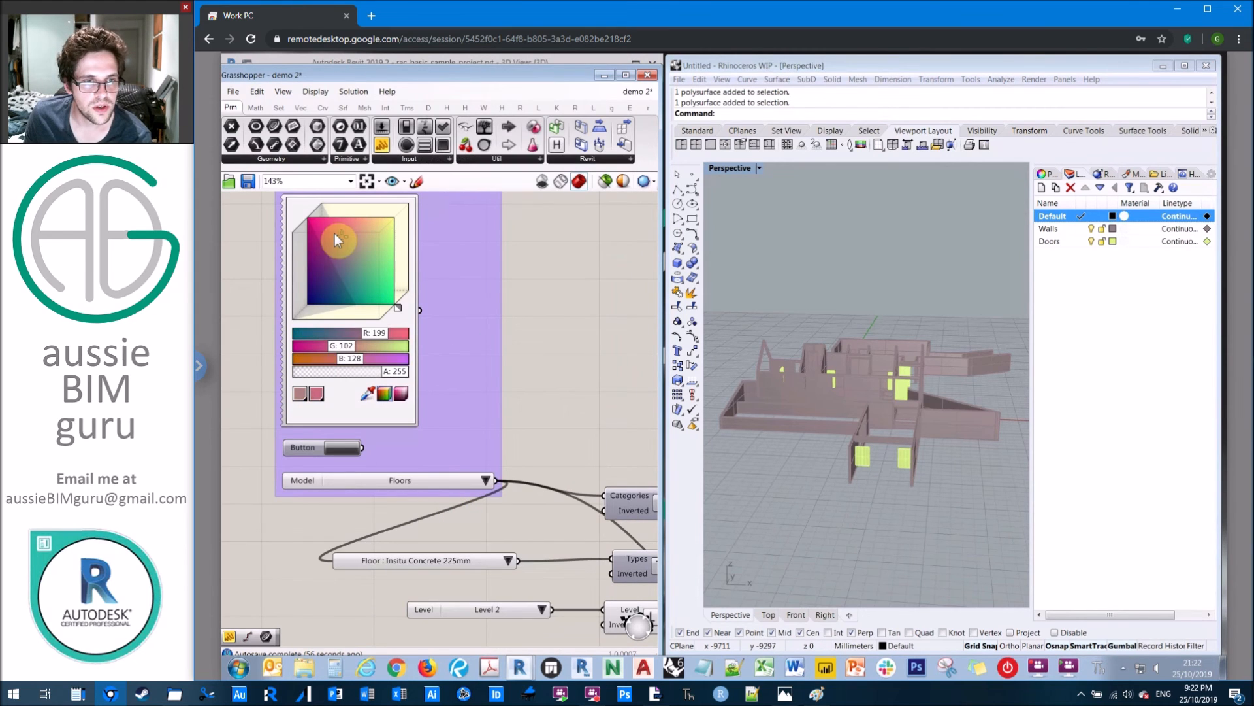
{"action": "left_click", "coordinate": [343, 448]}
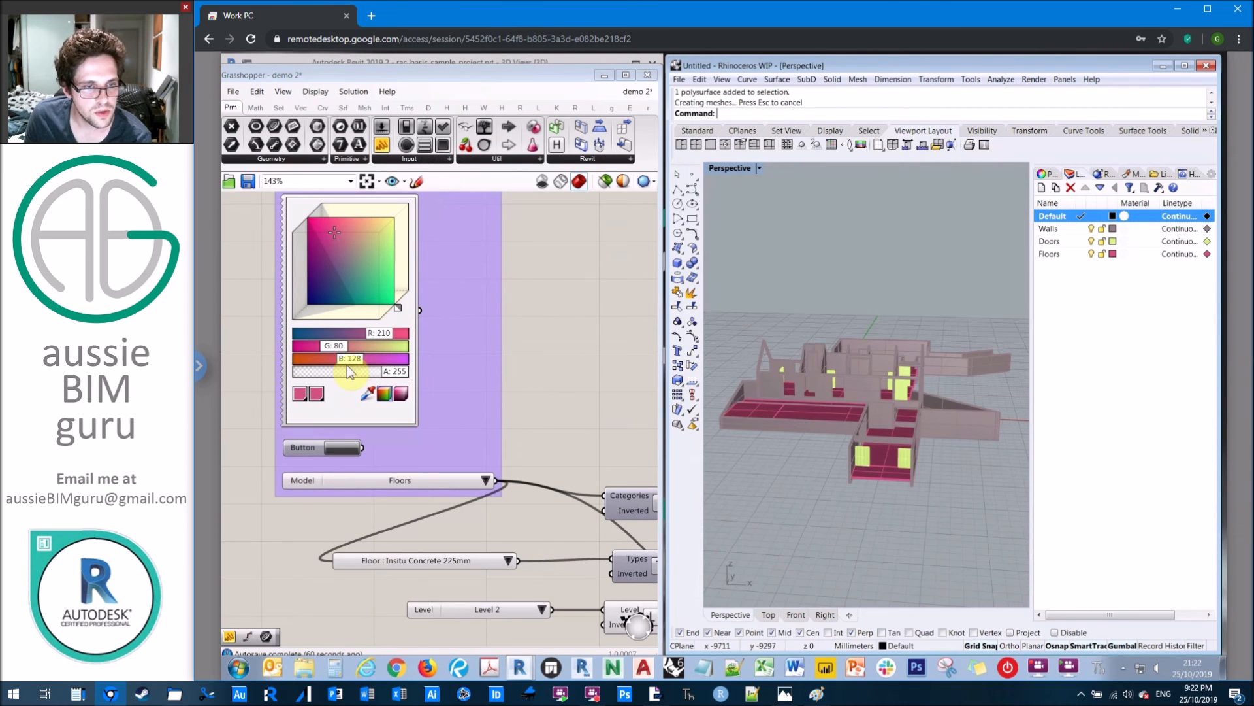
Change the category picker to Curtain Panels and bake the panels in cyan, R 0, G 255, B 255
{"action": "left_click", "coordinate": [484, 481]}
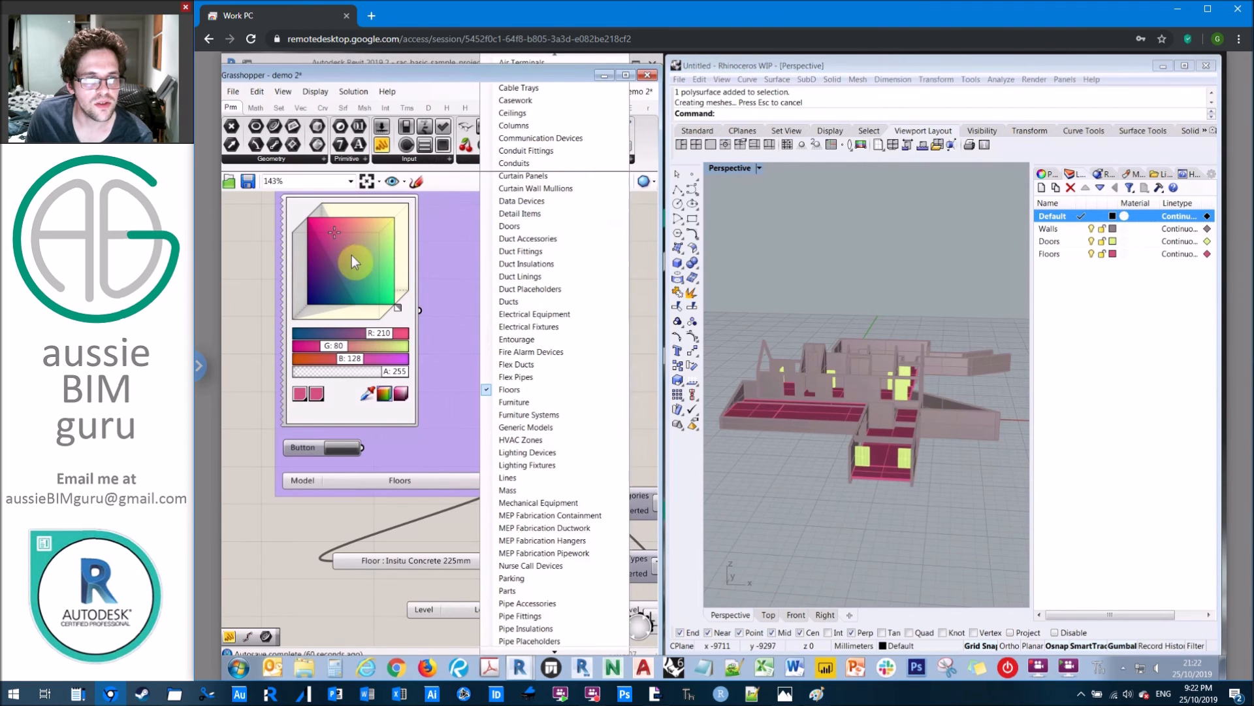
{"action": "left_click", "coordinate": [319, 313]}
{"action": "left_click_drag", "start_coordinate": [332, 346], "coordinate": [407, 346]}
{"action": "left_click", "coordinate": [407, 358]}
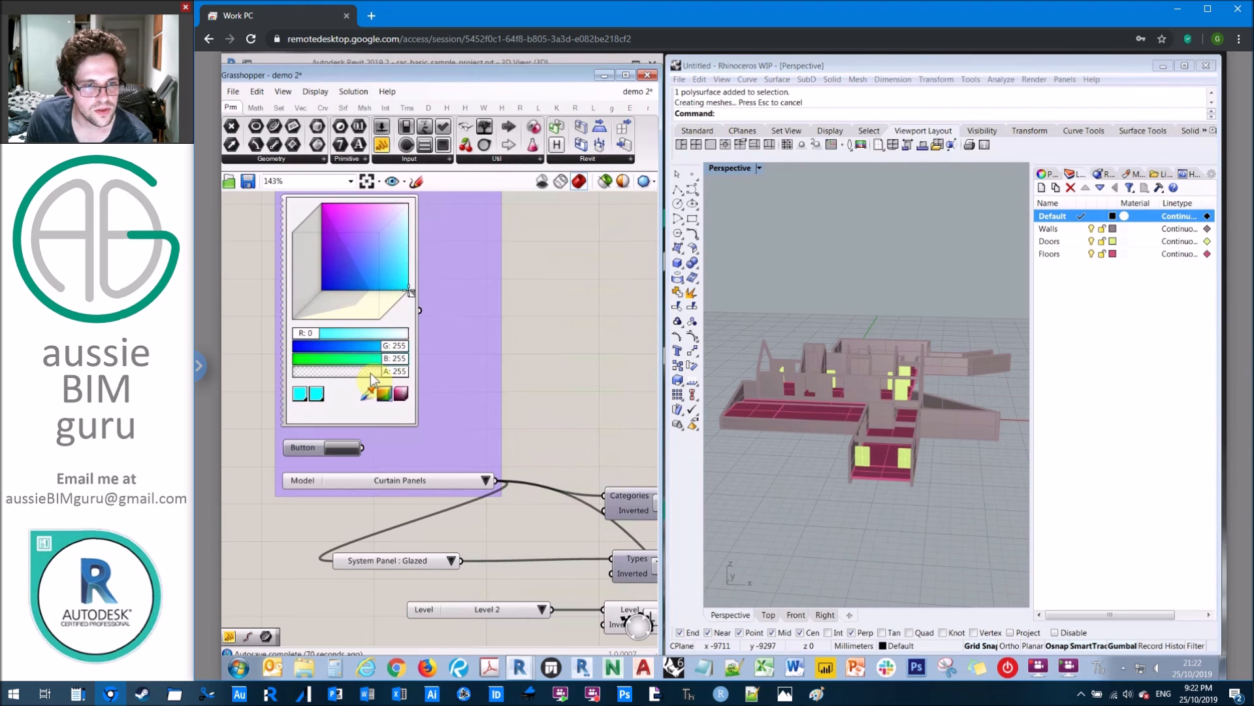
{"action": "left_click", "coordinate": [342, 447]}
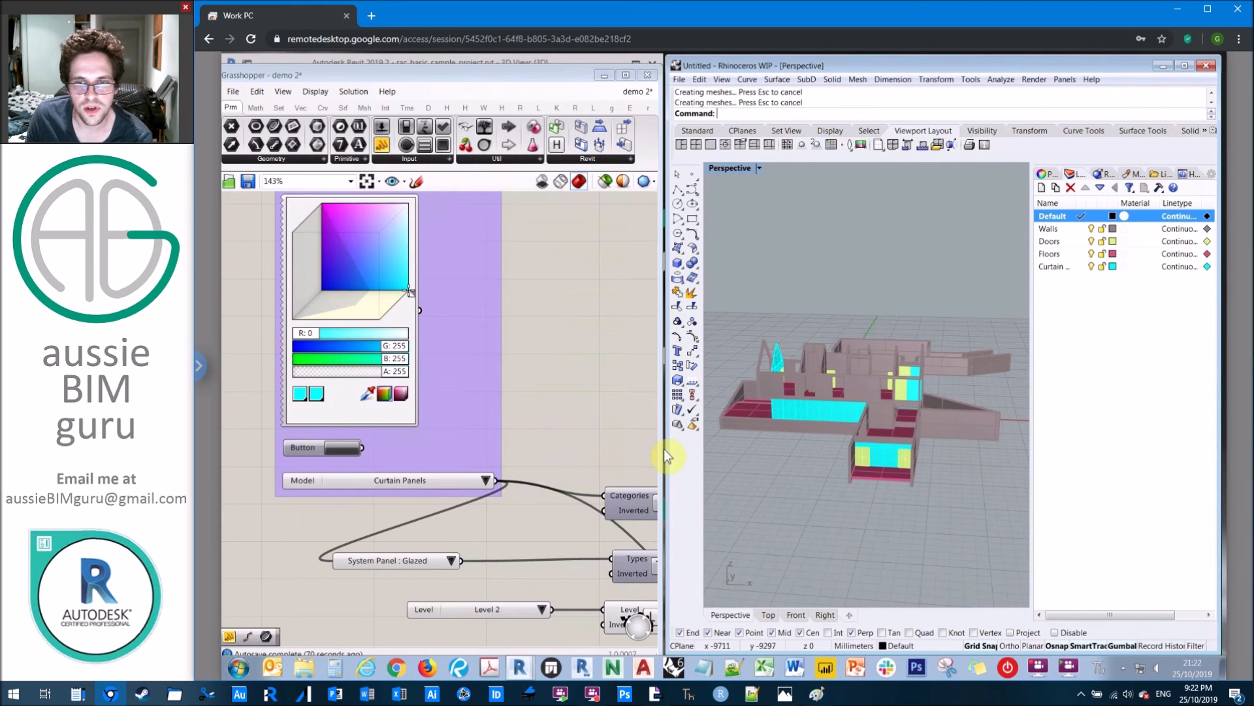
{"action": "right_click_drag", "start_coordinate": [838, 493], "coordinate": [816, 483]}
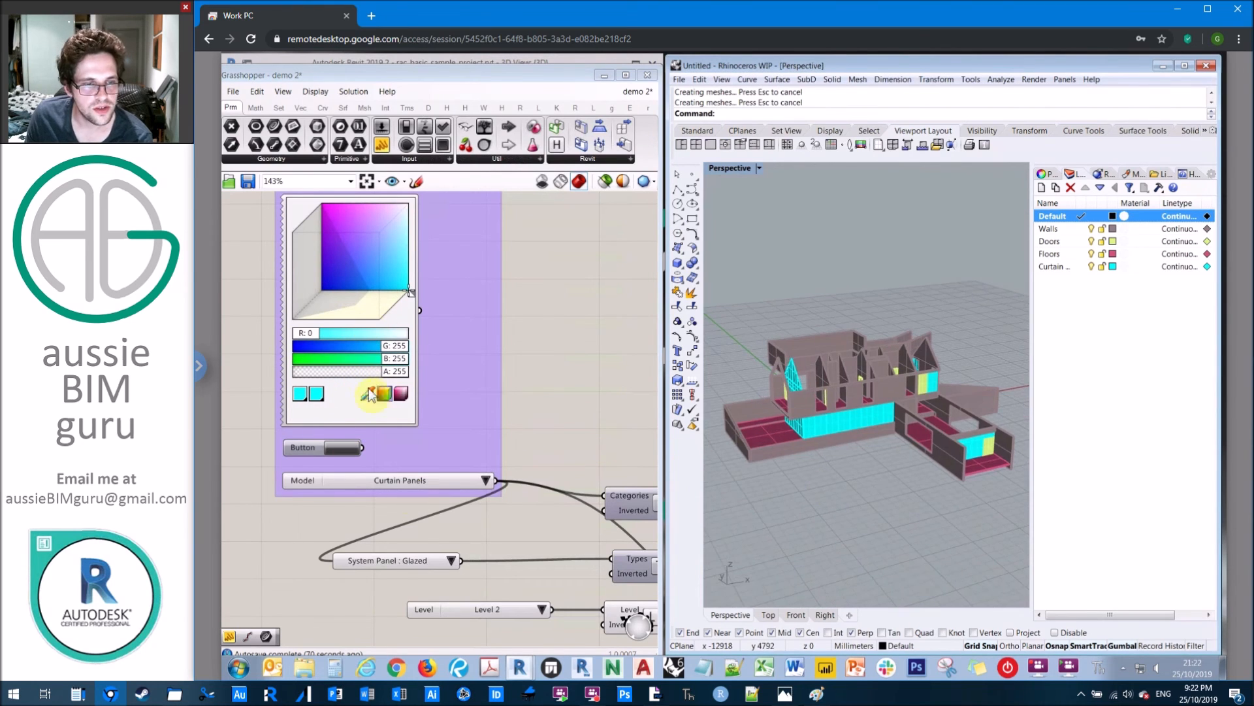
Change the category picker to Windows and bake the windows in the same cyan as the curtain panels
{"action": "left_click", "coordinate": [485, 481]}
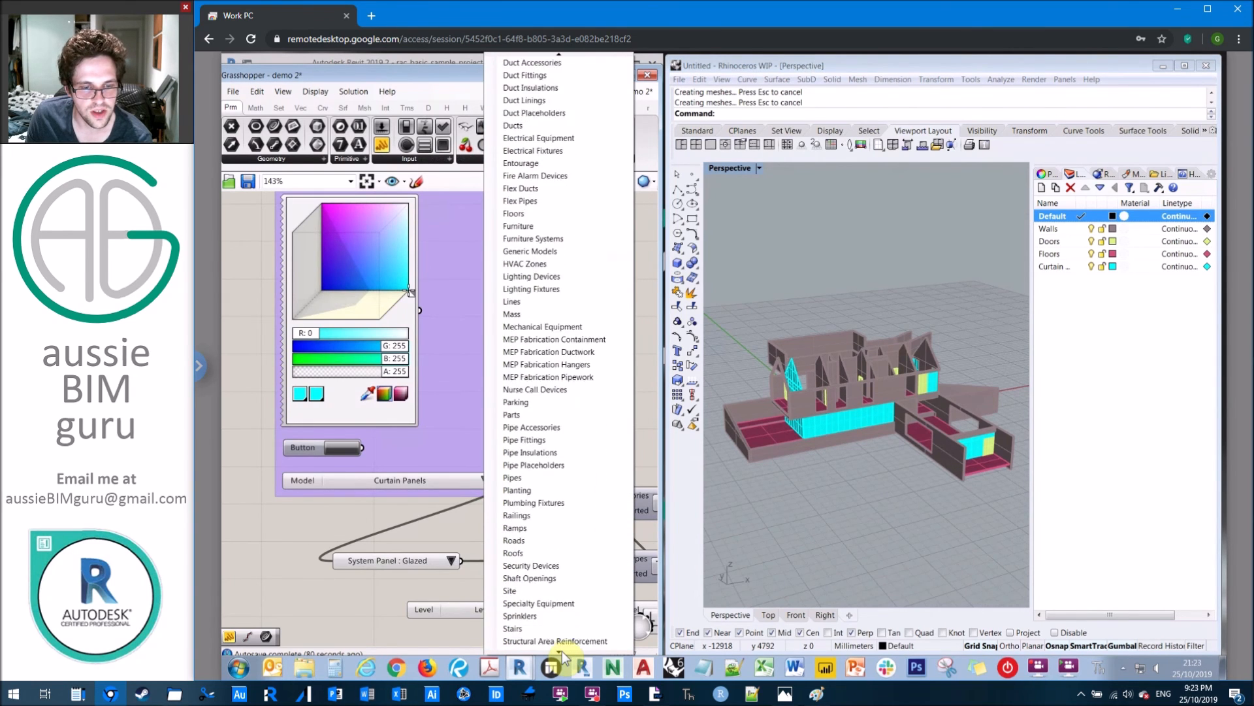
{"action": "left_click", "coordinate": [534, 641]}
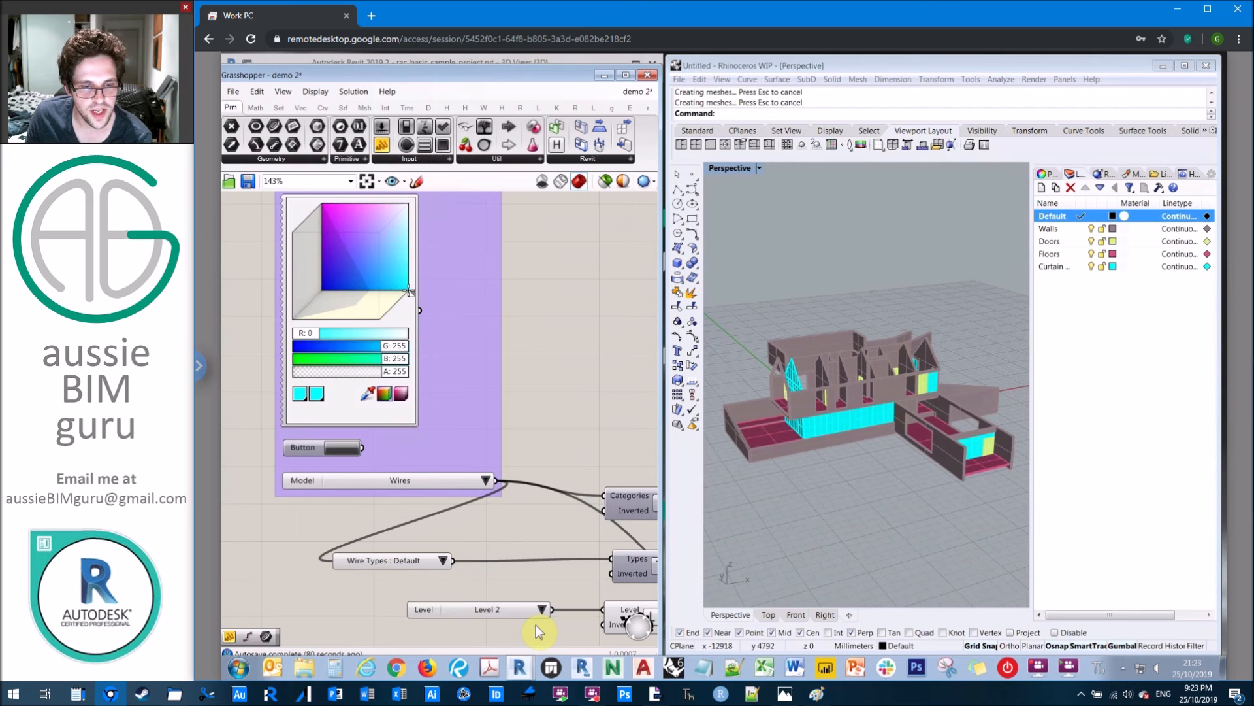
{"action": "left_click", "coordinate": [485, 481]}
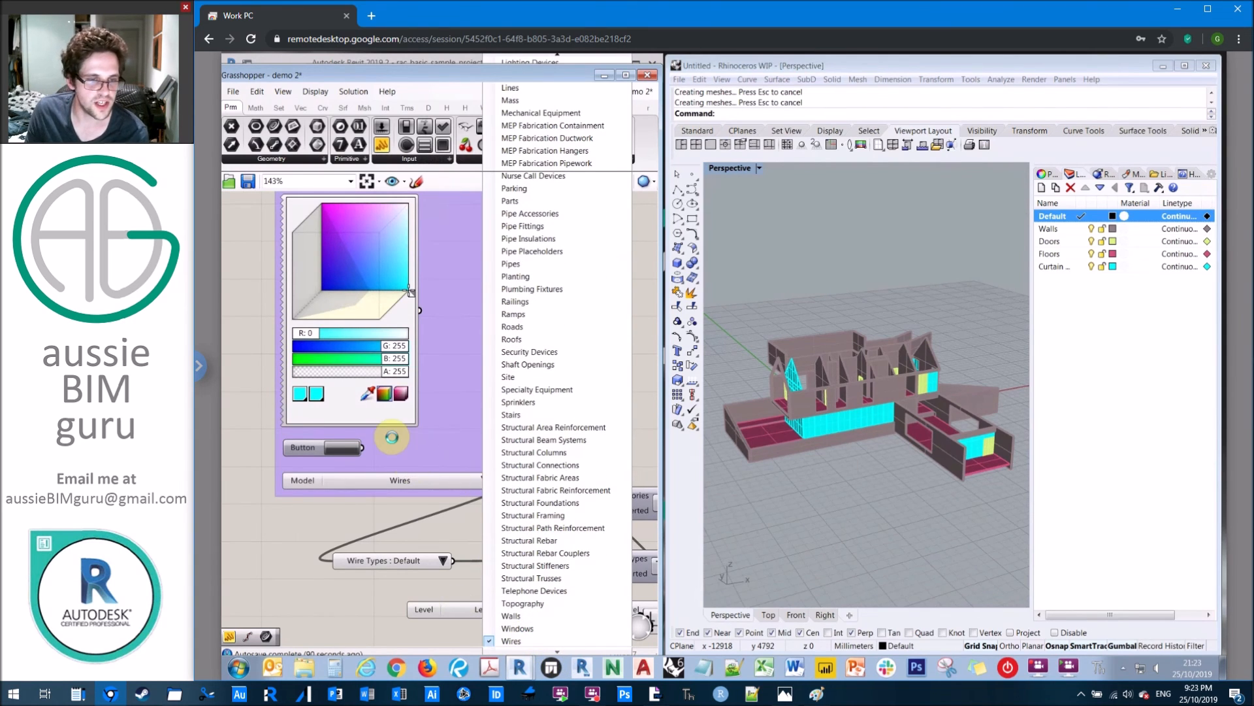
{"action": "left_click", "coordinate": [339, 447]}
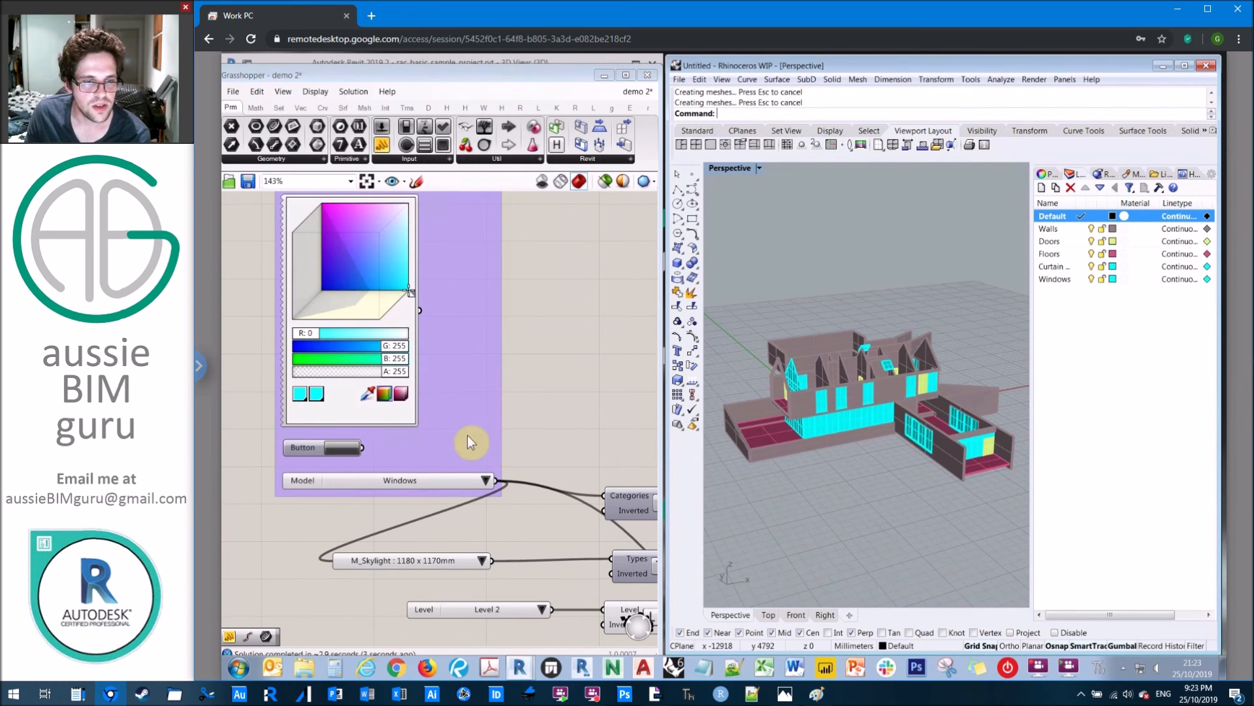
Change the category picker to Curtain Wall Mullions and bake the mullions in blue, R 31, G 31, B 255
{"action": "left_click", "coordinate": [484, 481]}
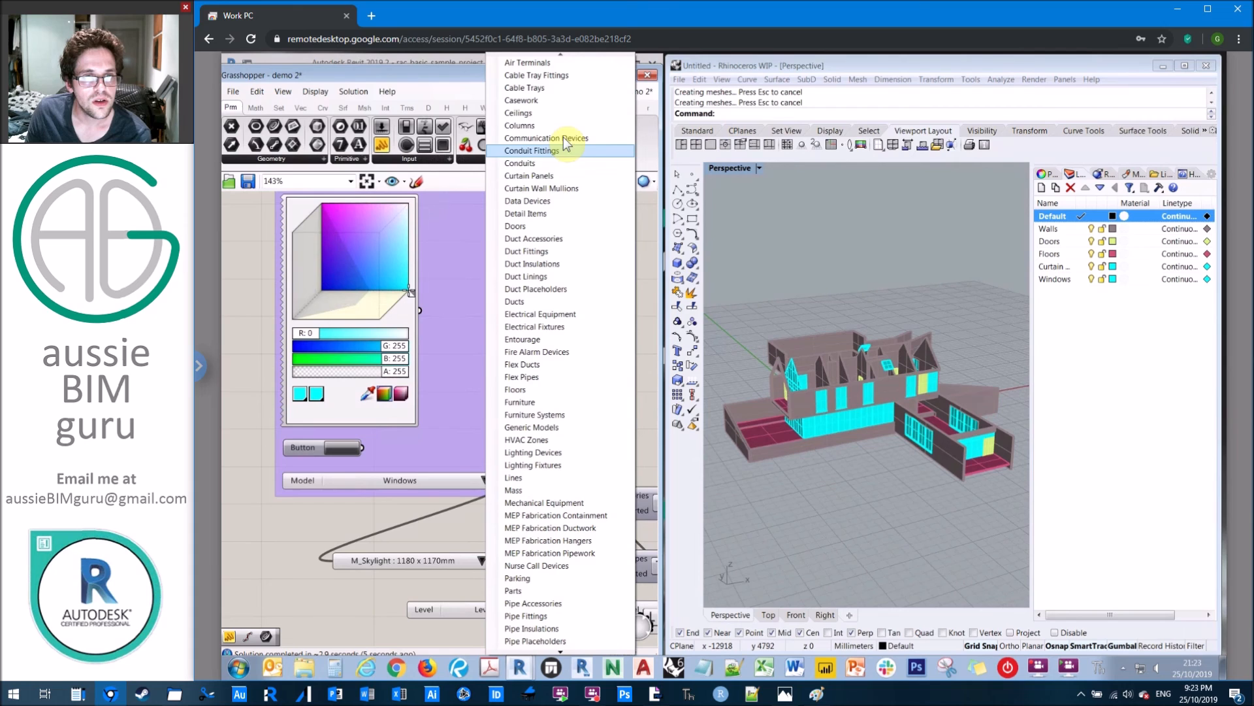
{"action": "left_click", "coordinate": [453, 229]}
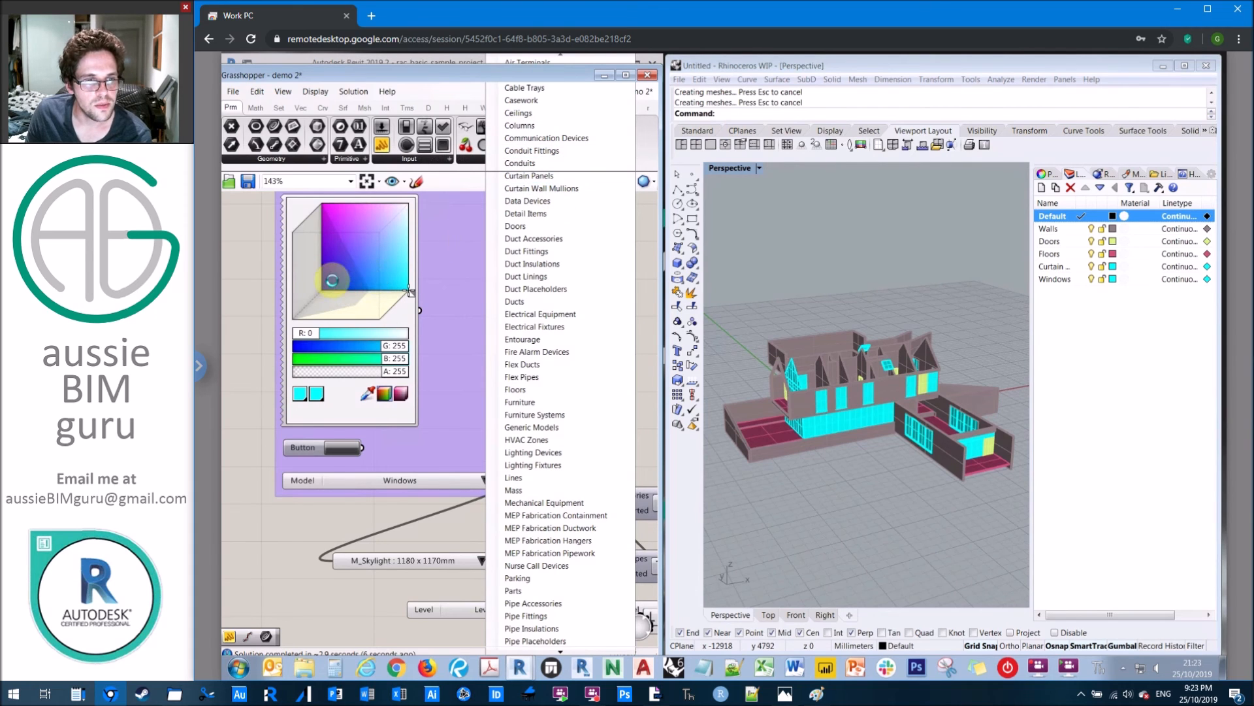
{"action": "left_click", "coordinate": [332, 279]}
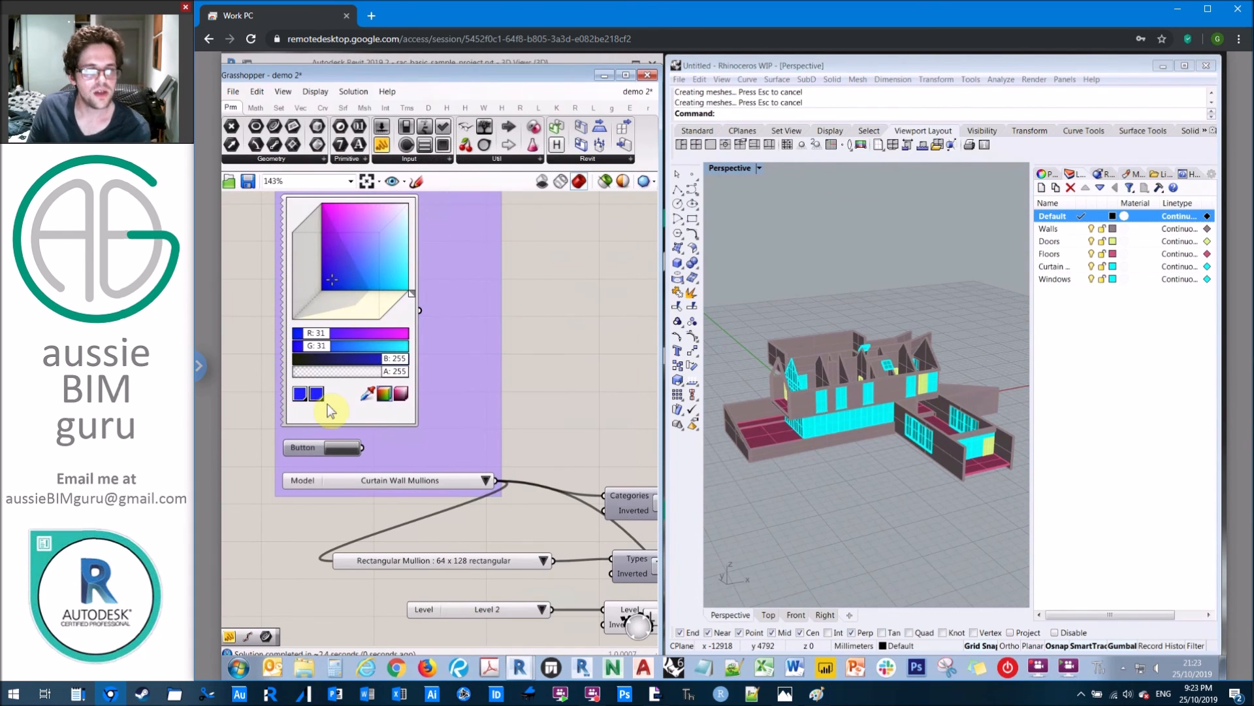
{"action": "left_click", "coordinate": [331, 446]}
{"action": "left_click", "coordinate": [864, 433]}
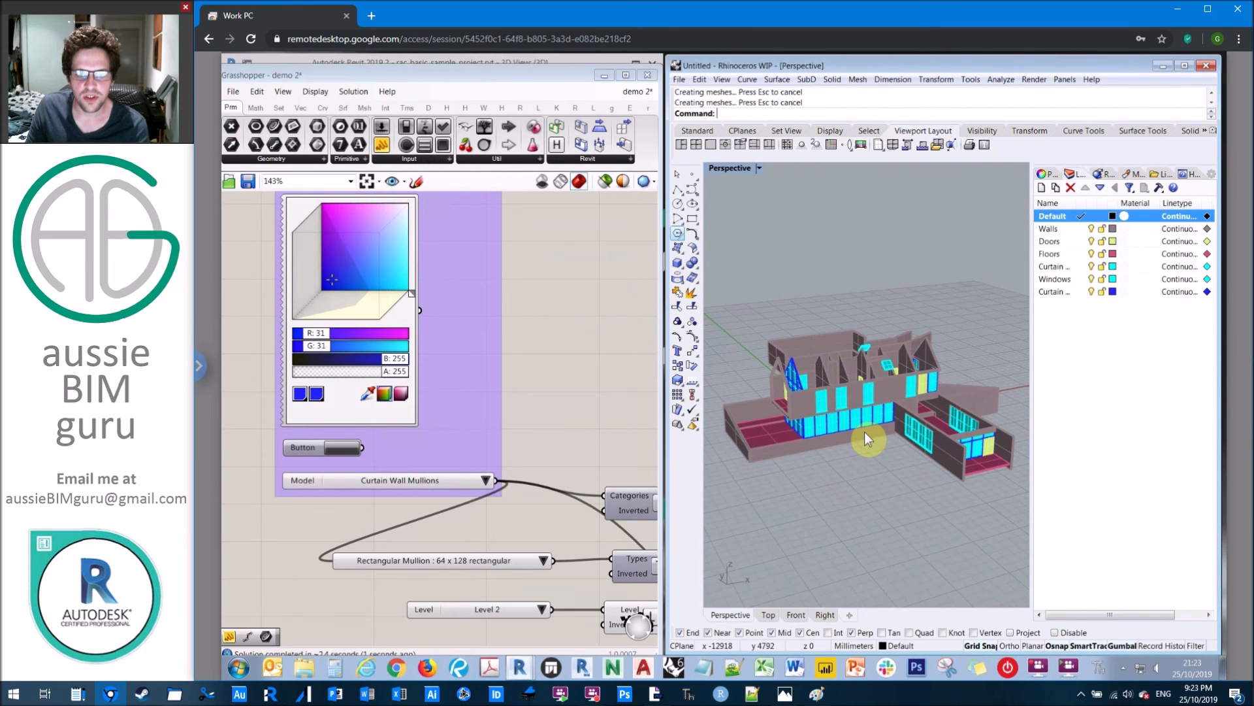
Change the category picker to Roofs, bake the roofs in purple, R 219, G 0, B 255, and view the model from higher up
{"action": "left_click", "coordinate": [486, 480]}
{"action": "mouse_move", "coordinate": [570, 652]}
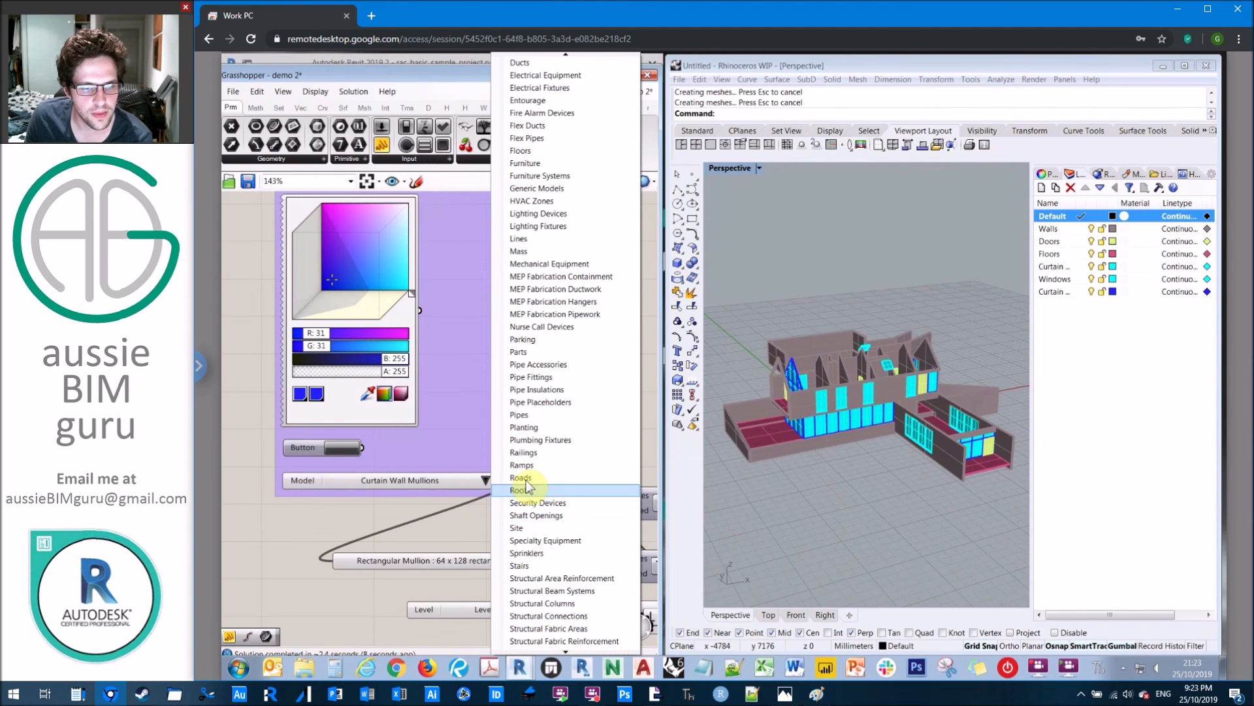
{"action": "left_click", "coordinate": [521, 490]}
{"action": "left_click_drag", "start_coordinate": [349, 273], "coordinate": [317, 216]}
{"action": "left_click", "coordinate": [338, 448]}
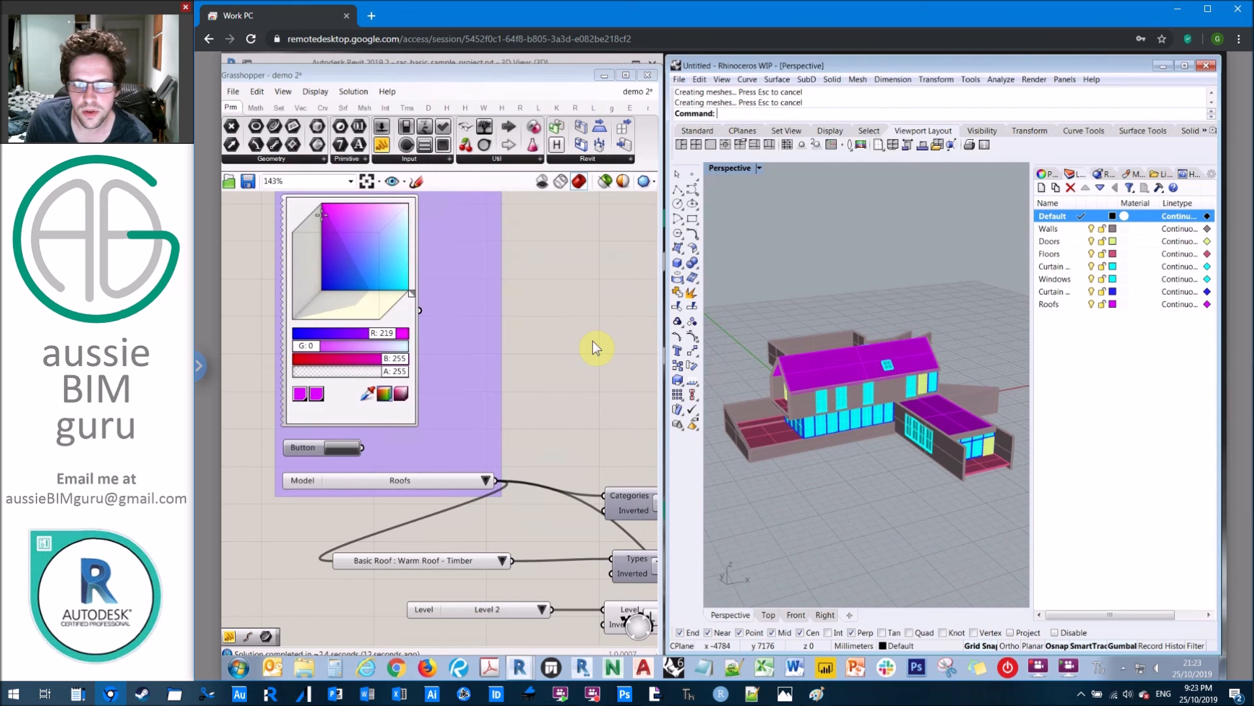
{"action": "right_click_drag", "start_coordinate": [871, 456], "coordinate": [795, 278]}
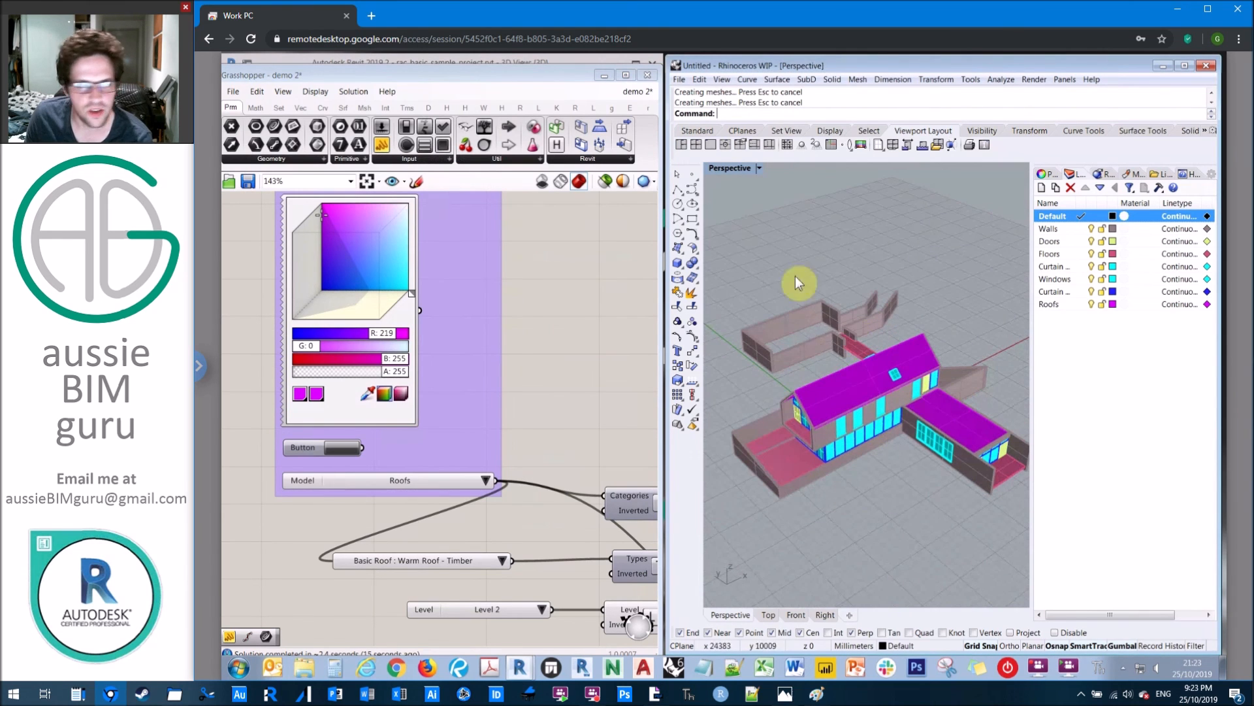
Hide the Walls layer in Rhino and show it again to demonstrate layer visibility control
{"action": "left_click", "coordinate": [1092, 228]}
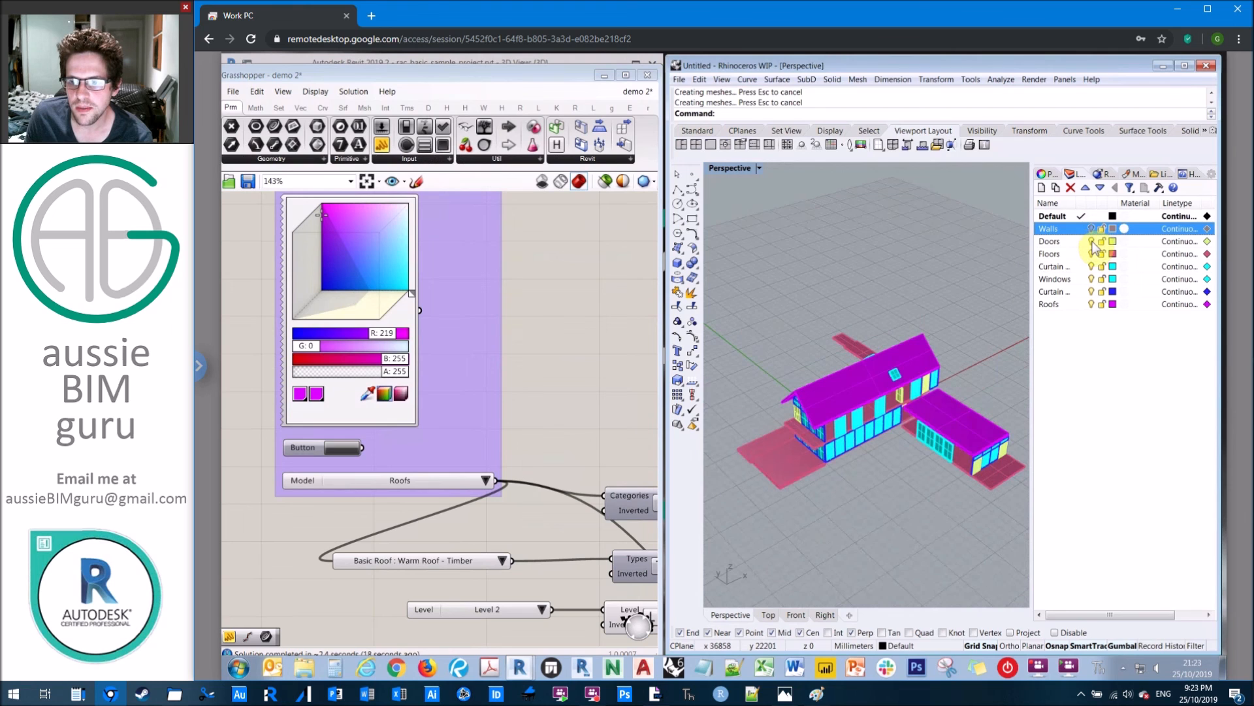
{"action": "left_click", "coordinate": [1093, 242]}
{"action": "left_click", "coordinate": [1089, 228]}
Examine how the category, type and level filters feed the combined And filter in the Grasshopper script
{"action": "left_click", "coordinate": [517, 294]}
{"action": "scroll", "coordinate": [517, 294], "scroll_direction": "down", "scroll_amount": 1}
{"action": "scroll", "coordinate": [515, 287], "scroll_direction": "down", "scroll_amount": 2}
{"action": "right_click_drag", "start_coordinate": [592, 383], "coordinate": [449, 344]}
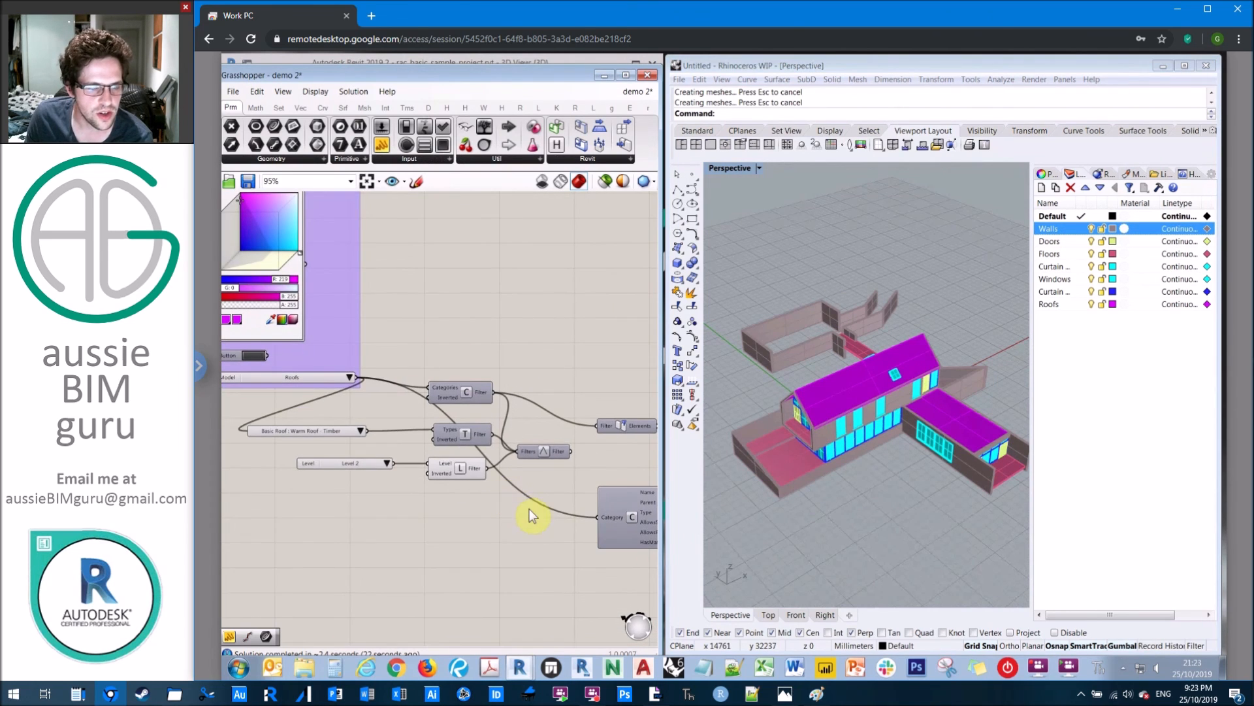
{"action": "right_click_drag", "start_coordinate": [528, 512], "coordinate": [470, 498]}
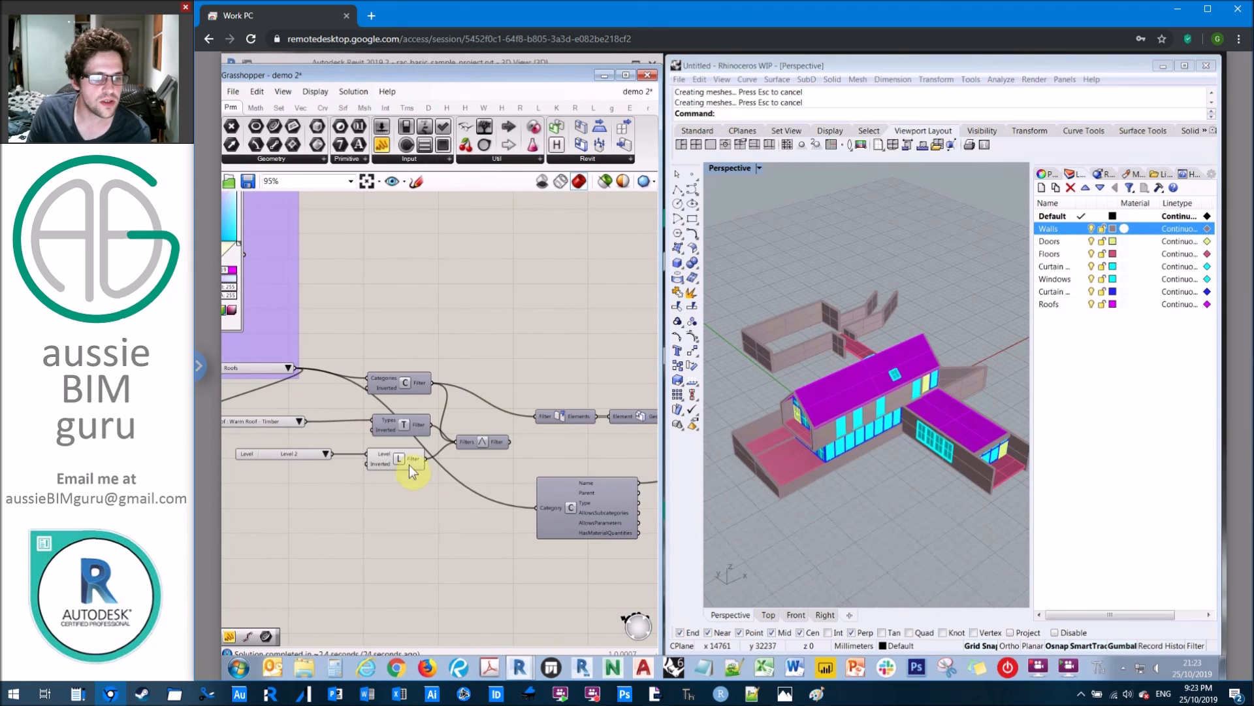
{"action": "scroll", "coordinate": [286, 425], "scroll_direction": "up", "scroll_amount": 4}
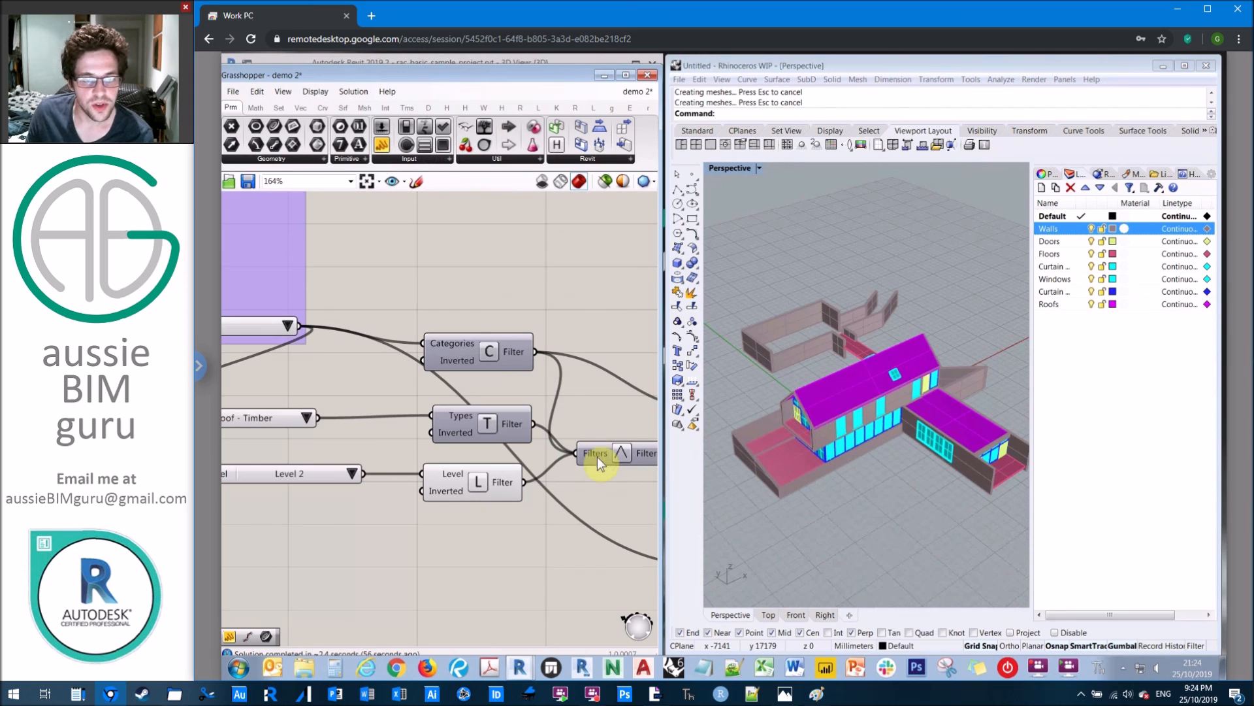
{"action": "mouse_move", "coordinate": [597, 456]}
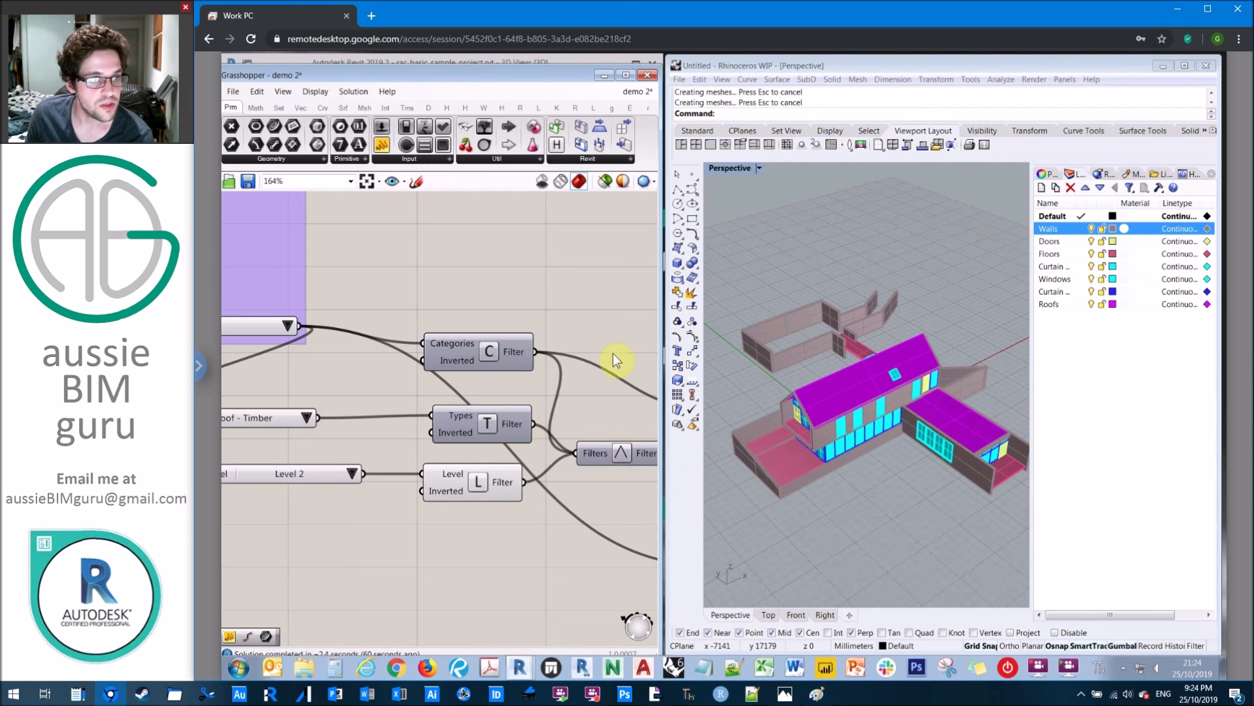
Switch to the presentation in Adobe Acrobat Pro and advance past "Next video" to the "Rhino Inside, Part 1" closing slide
{"action": "left_click", "coordinate": [655, 694]}
{"action": "key", "text": "Right"}
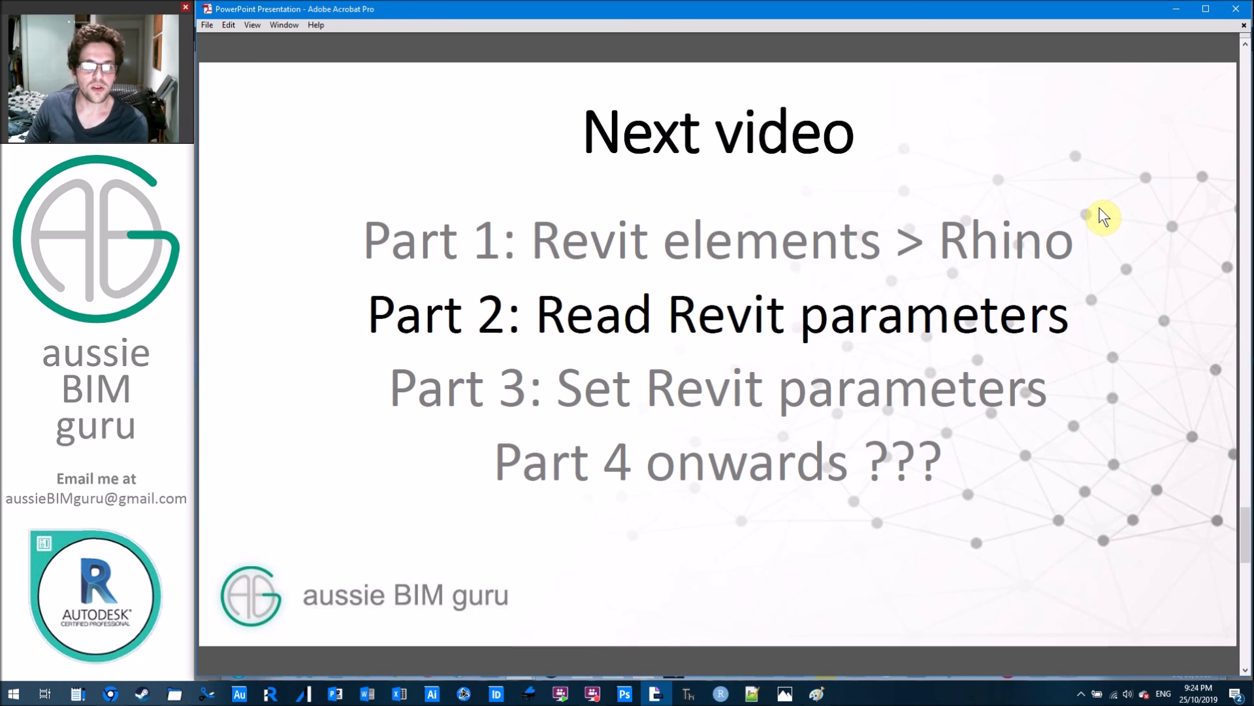
{"action": "key", "text": "Right"}
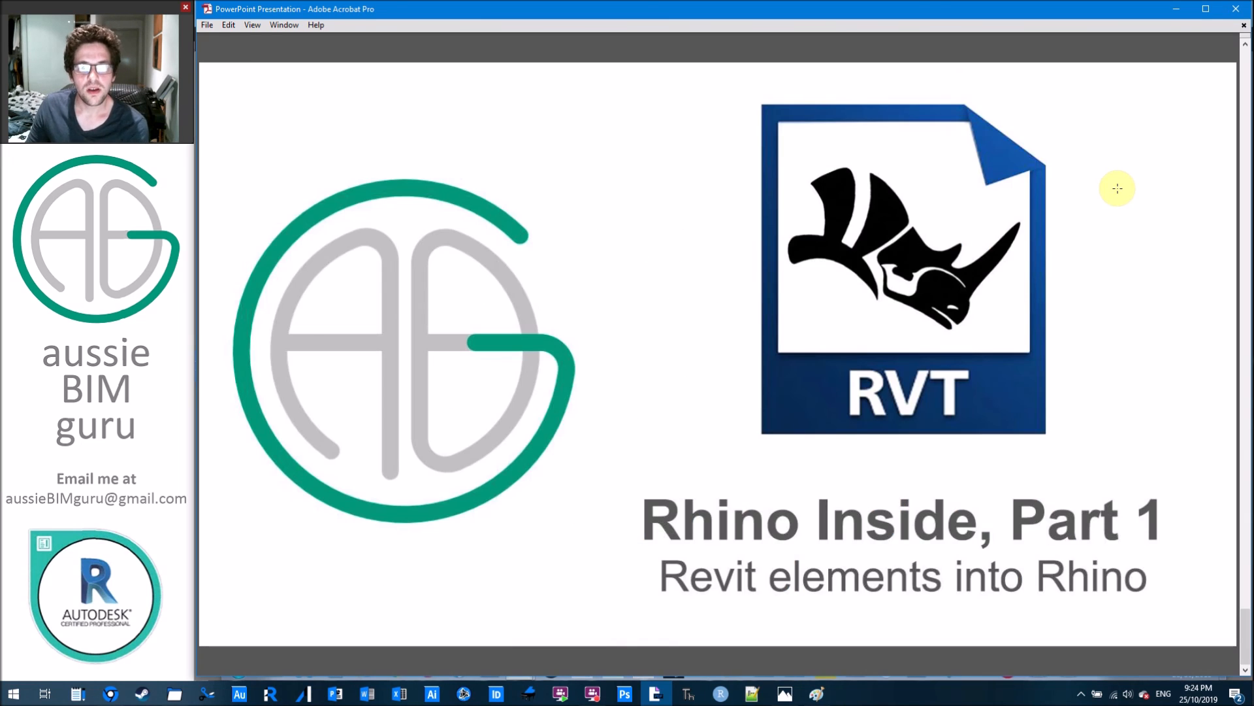